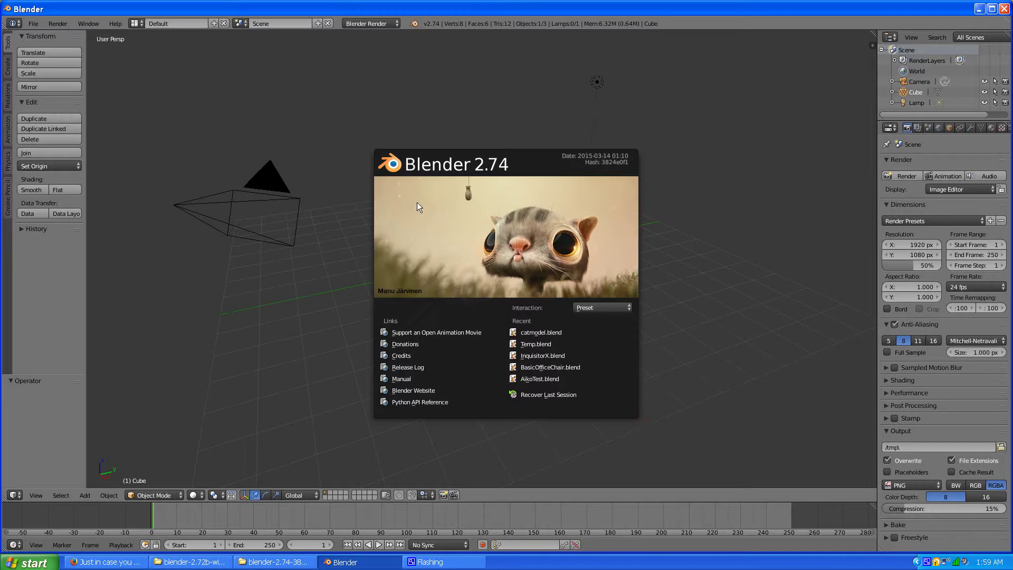
Step: Dismiss the splash screen and delete the default cube from the scene
left_click(417, 203)
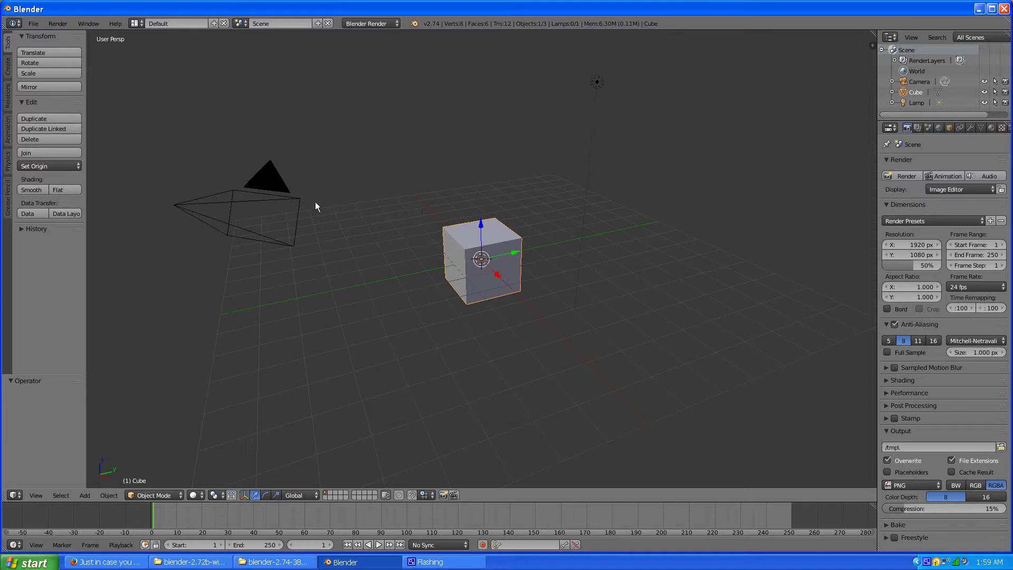
key("x")
left_click(385, 224)
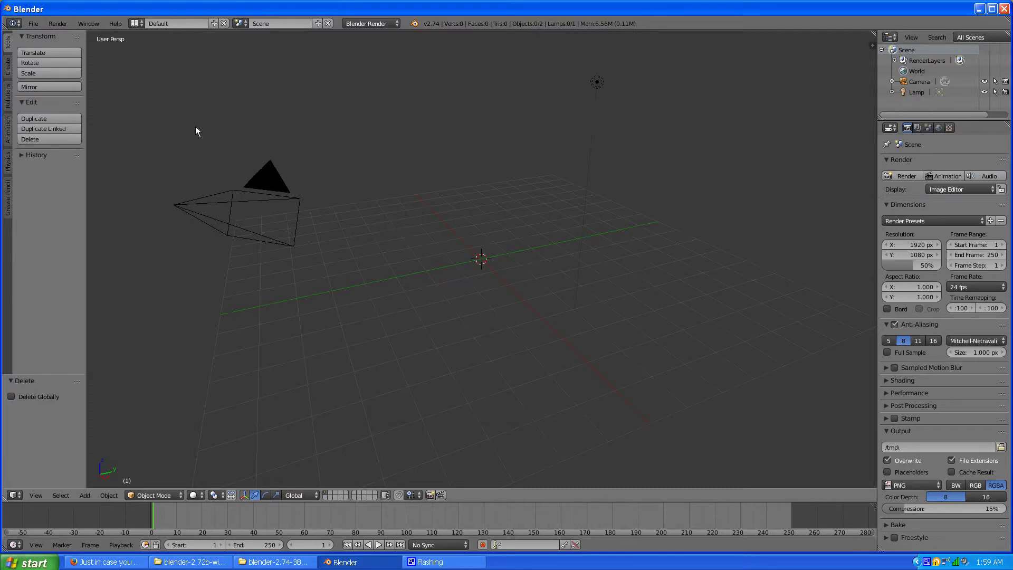
Step: Add a UV sphere at the scene centre and rotate it 90° about the global X axis
left_click(9, 64)
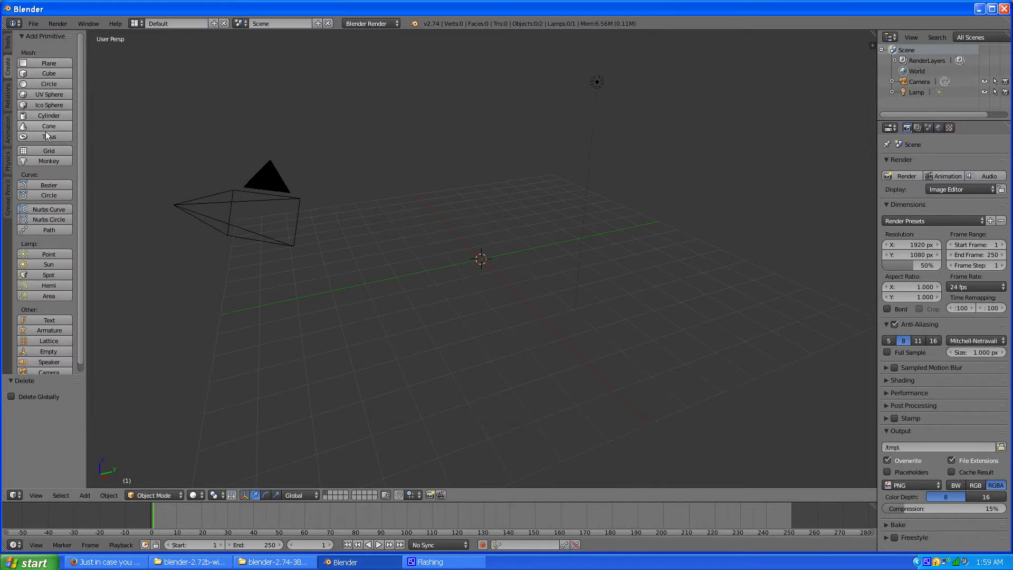
left_click(53, 94)
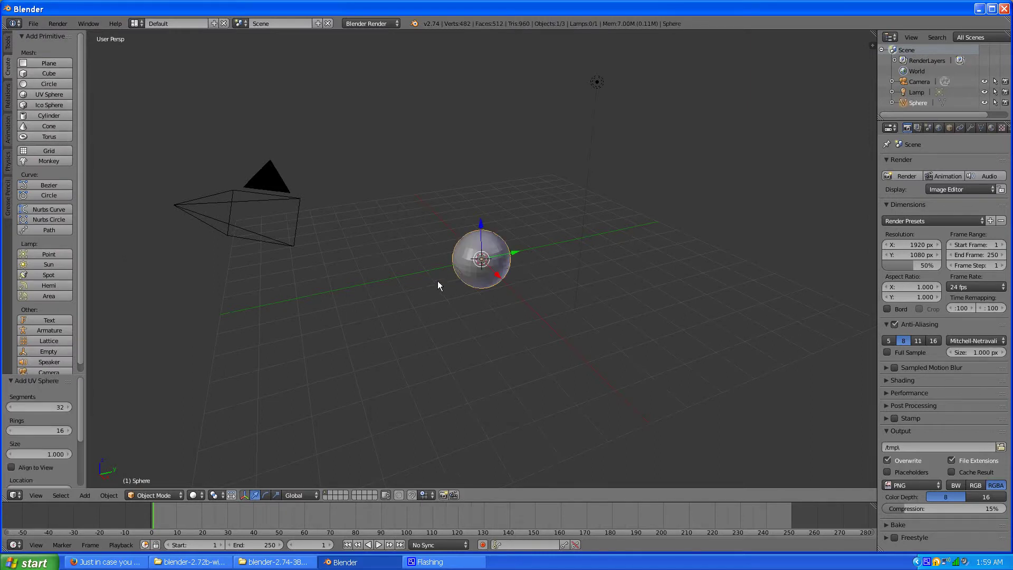
scroll(504, 283, "up", 7)
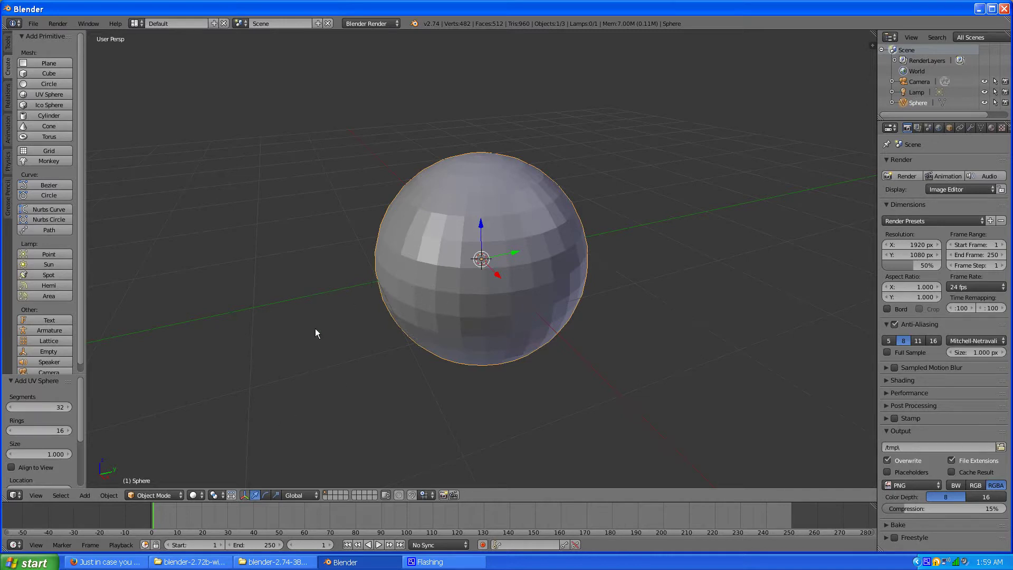
type("r90")
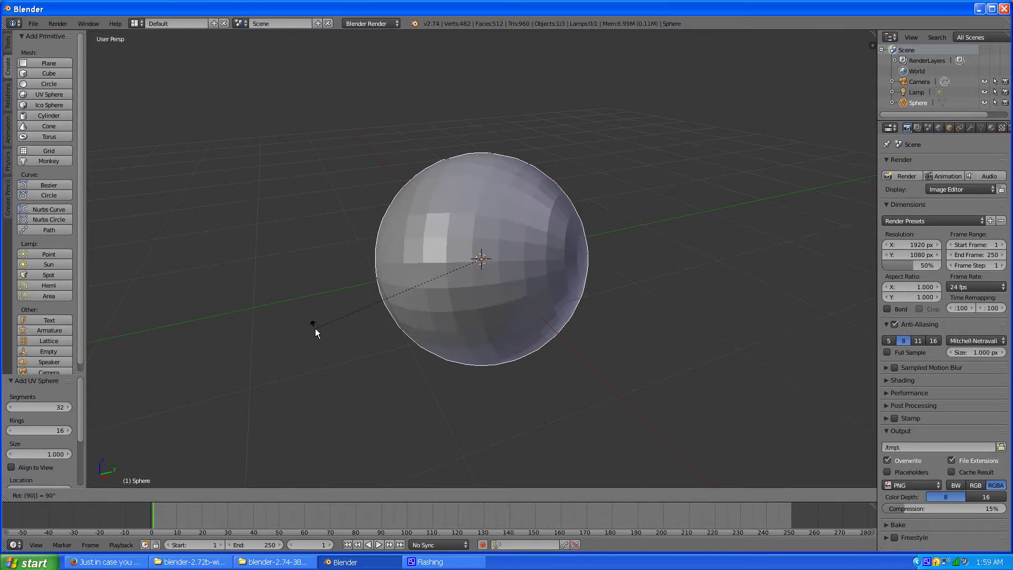
type("x")
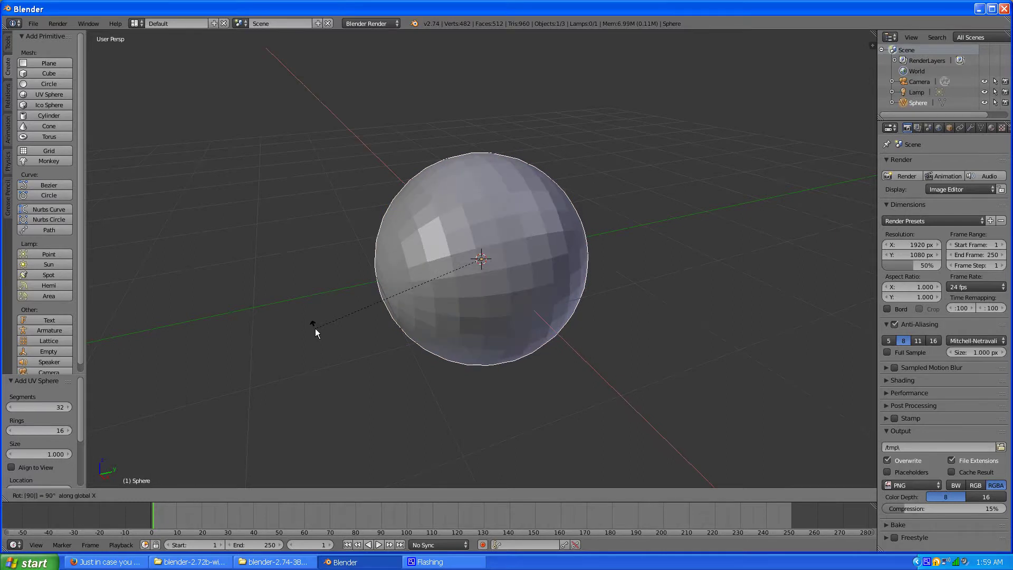
key("Return")
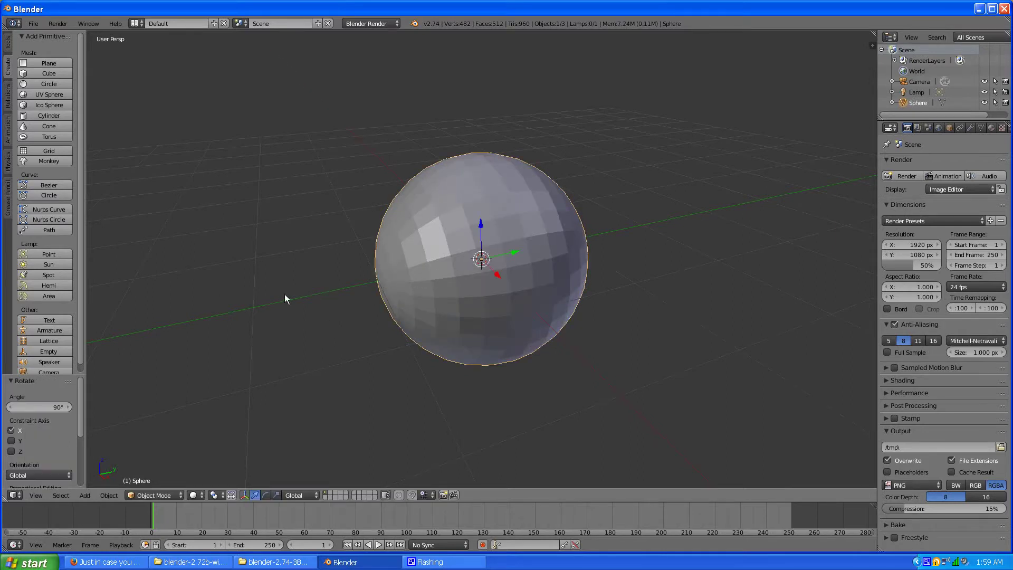
Step: Apply smooth shading to the sphere
scroll(310, 289, "down", 2)
middle_click_drag(309, 284, 372, 259)
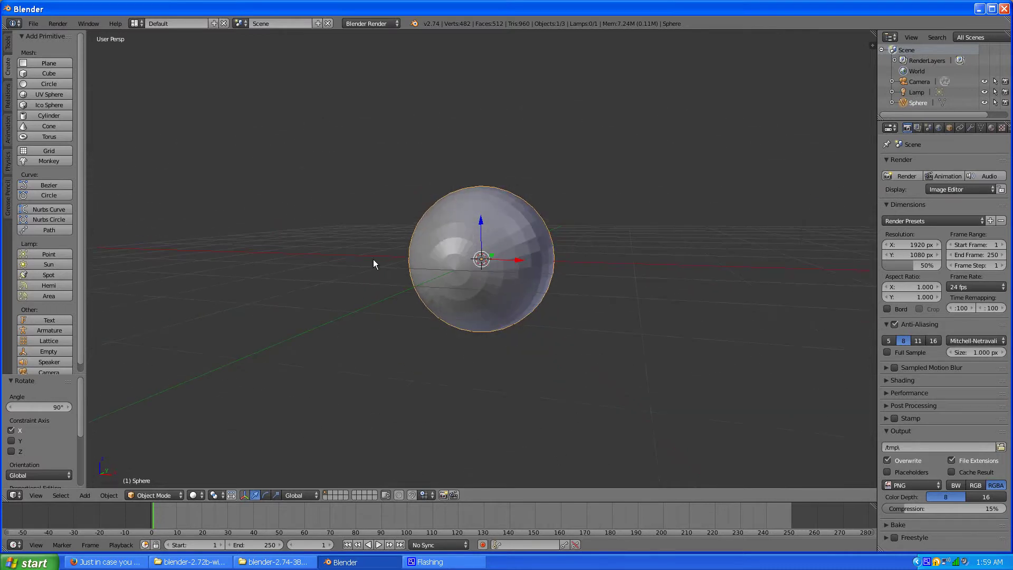
scroll(374, 260, "up", 3)
scroll(436, 293, "up", 2)
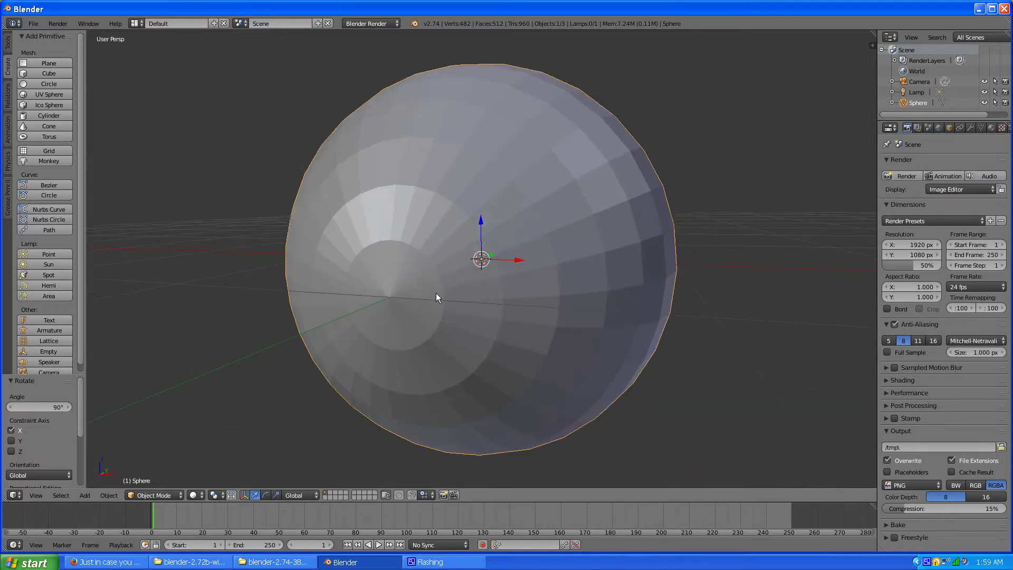
scroll(515, 271, "down", 2)
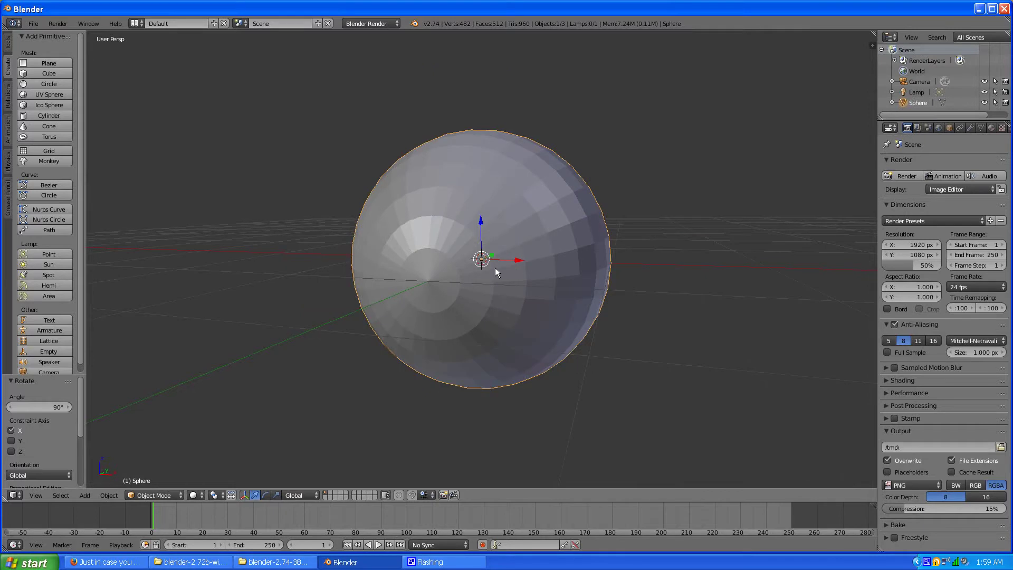
mouse_move(545, 284)
middle_mouse_down()
mouse_move(505, 287)
mouse_move(517, 274)
middle_mouse_up()
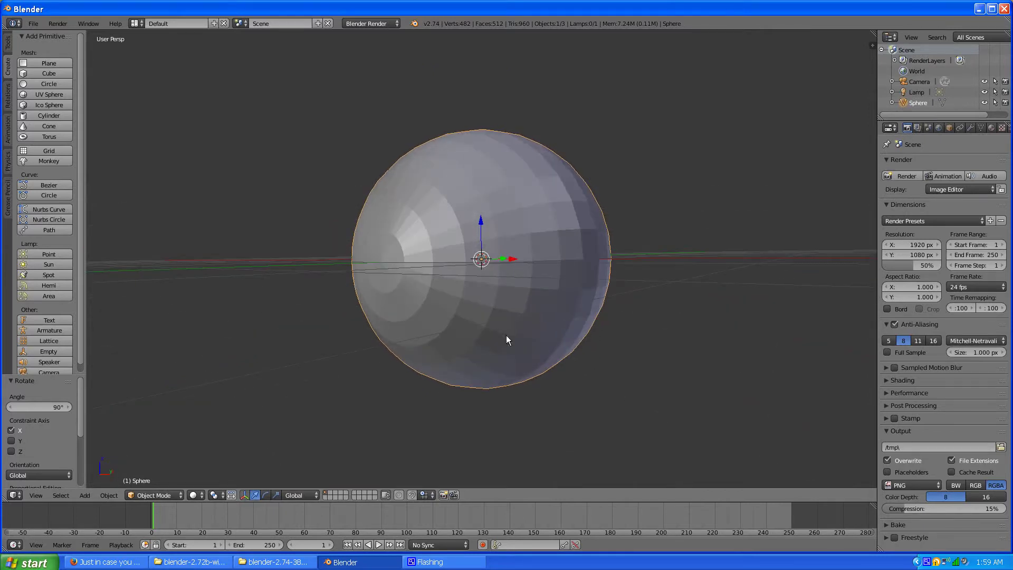
left_click(8, 45)
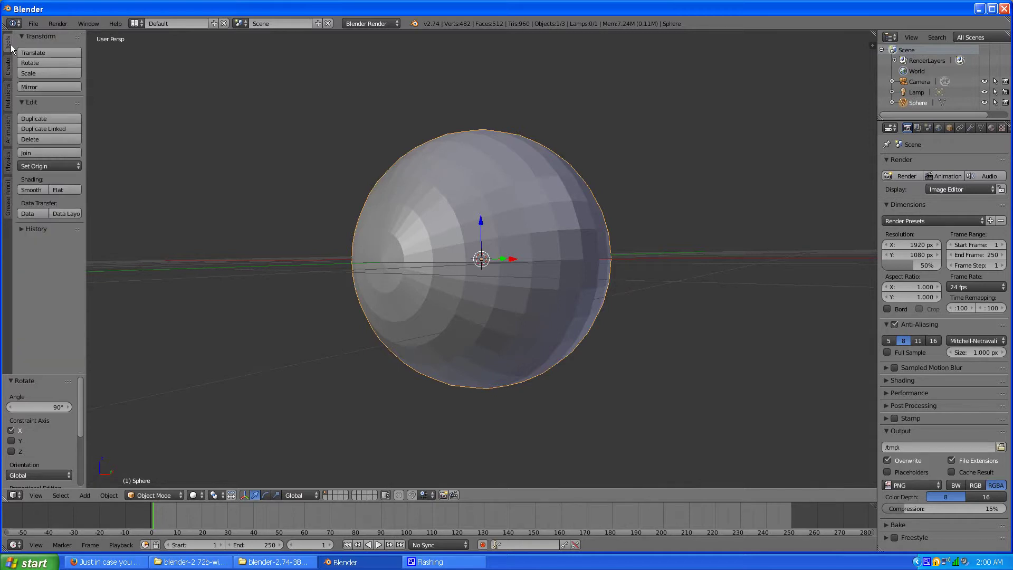
left_click(31, 189)
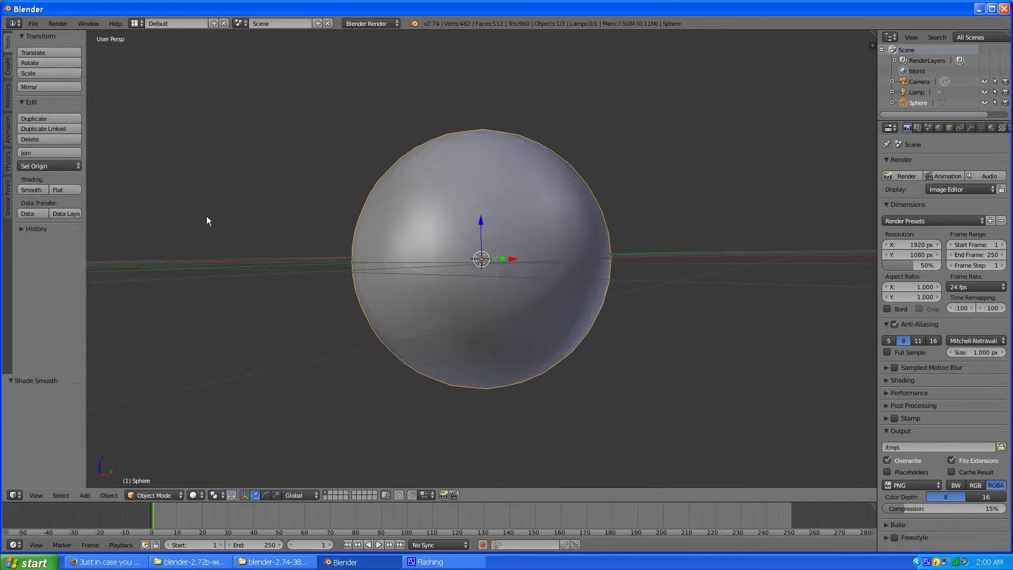
Step: Enable the Wire and Draw All Edges display options for the sphere
mouse_move(314, 280)
middle_mouse_down()
mouse_move(335, 294)
mouse_move(350, 285)
mouse_move(620, 298)
middle_mouse_up()
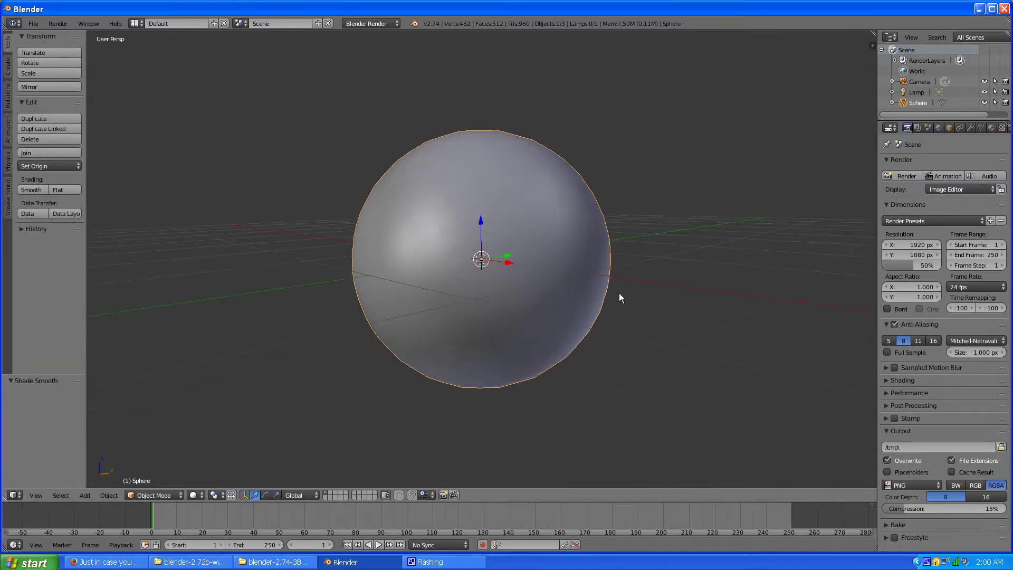
left_click(949, 128)
left_click(887, 416)
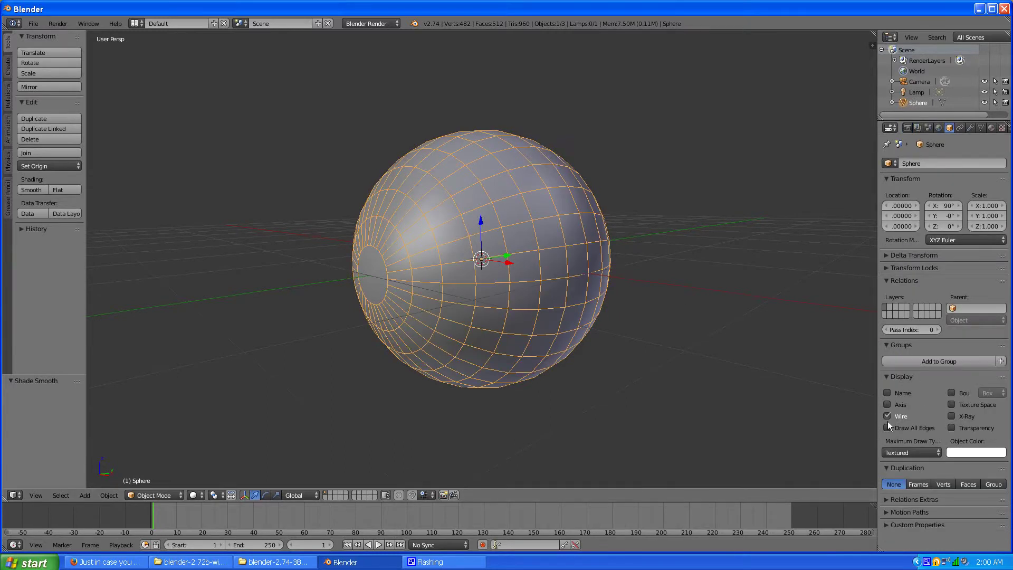
left_click(887, 427)
Step: In Edit Mode, duplicate the entire sphere mesh in place and scale the copy to about 0.992
mouse_move(505, 325)
middle_mouse_down()
mouse_move(572, 320)
mouse_move(472, 336)
middle_mouse_up()
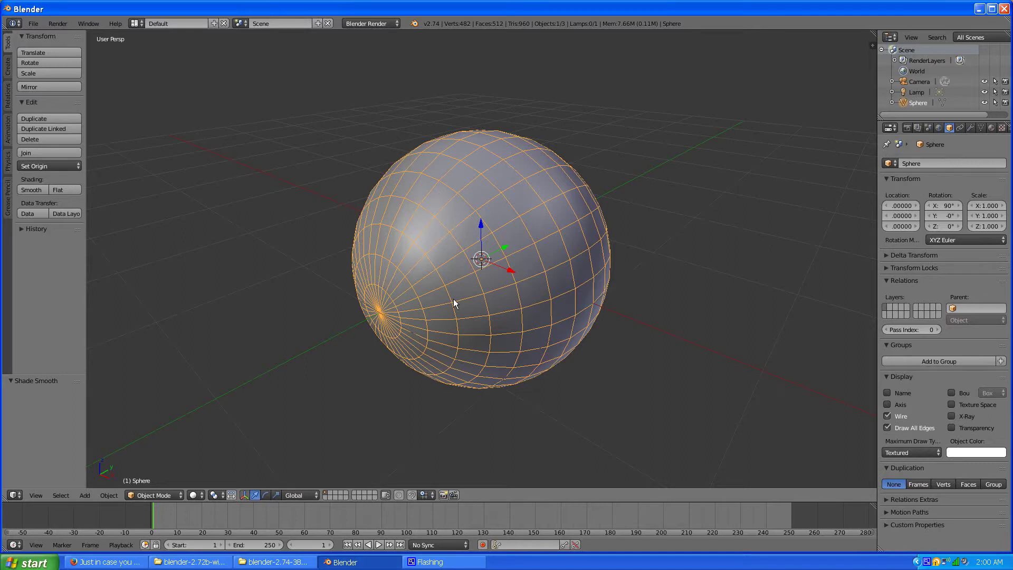
left_click(157, 495)
left_click(163, 475)
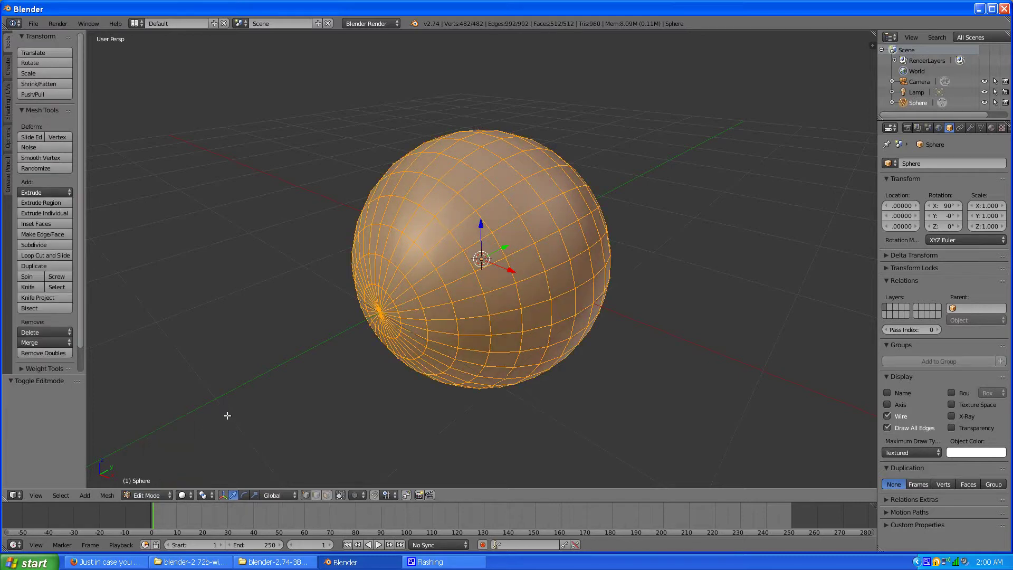
key("a")
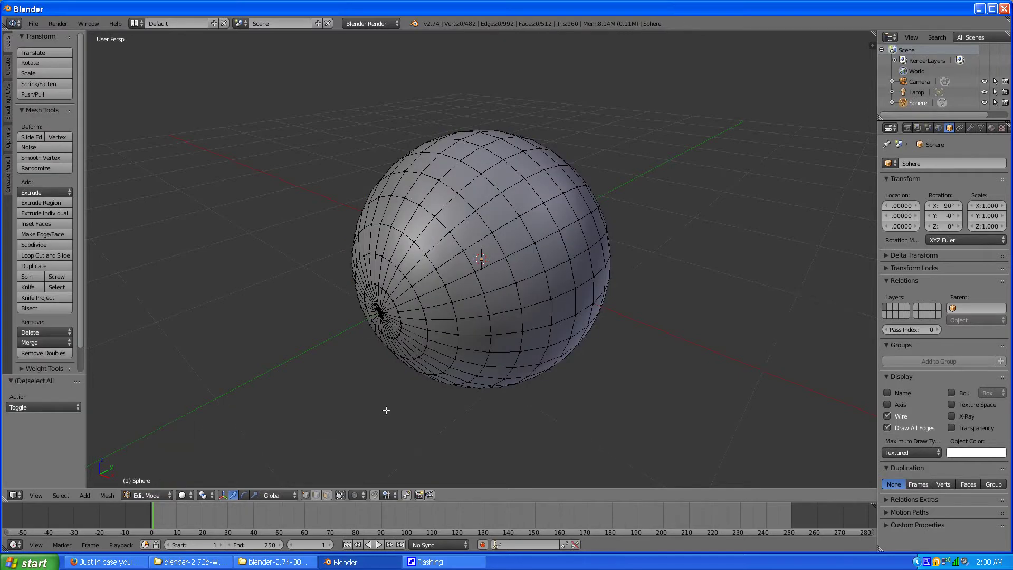
key("a")
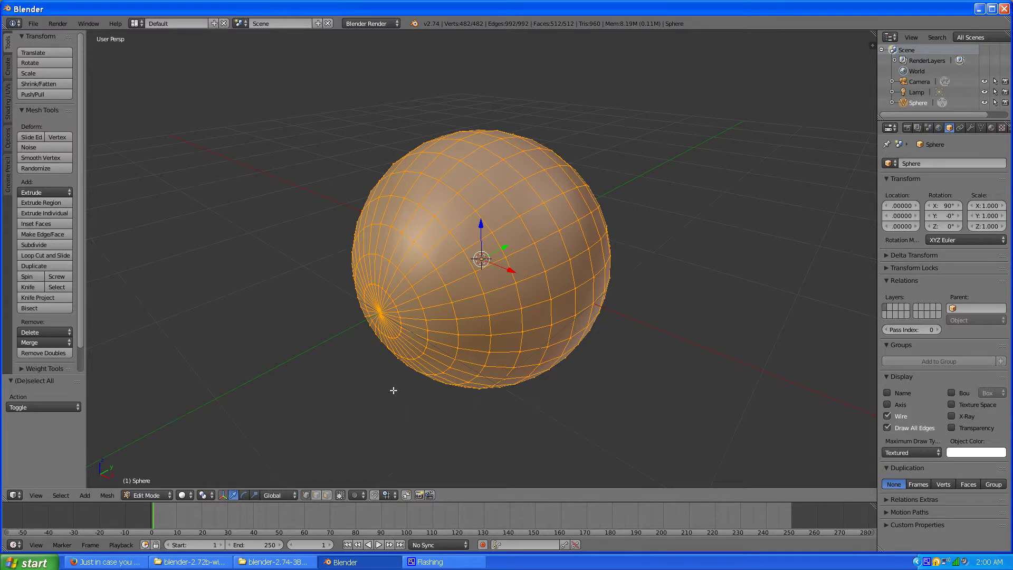
middle_click_drag(389, 396, 366, 385)
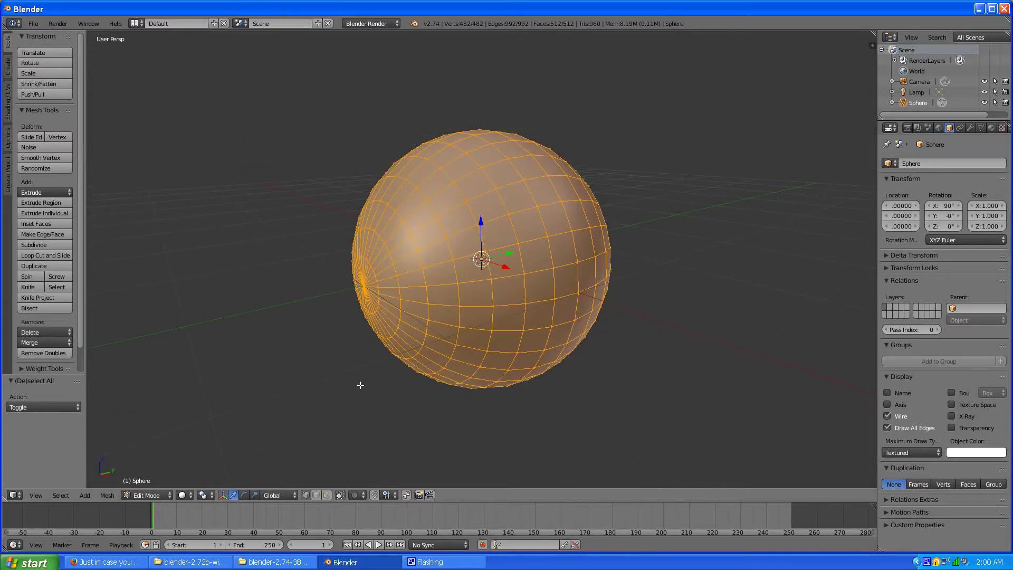
key("shift+d")
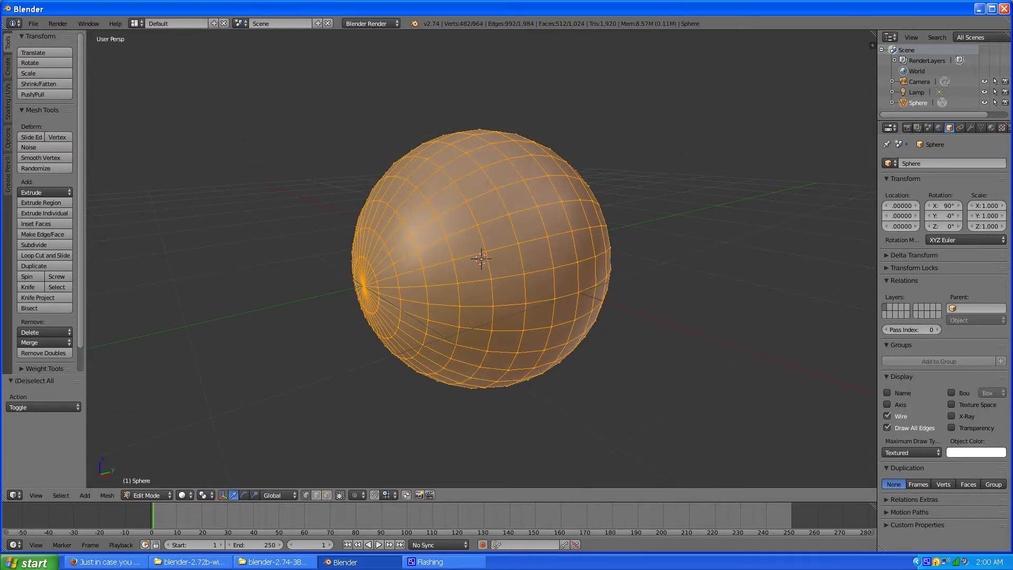
key("s")
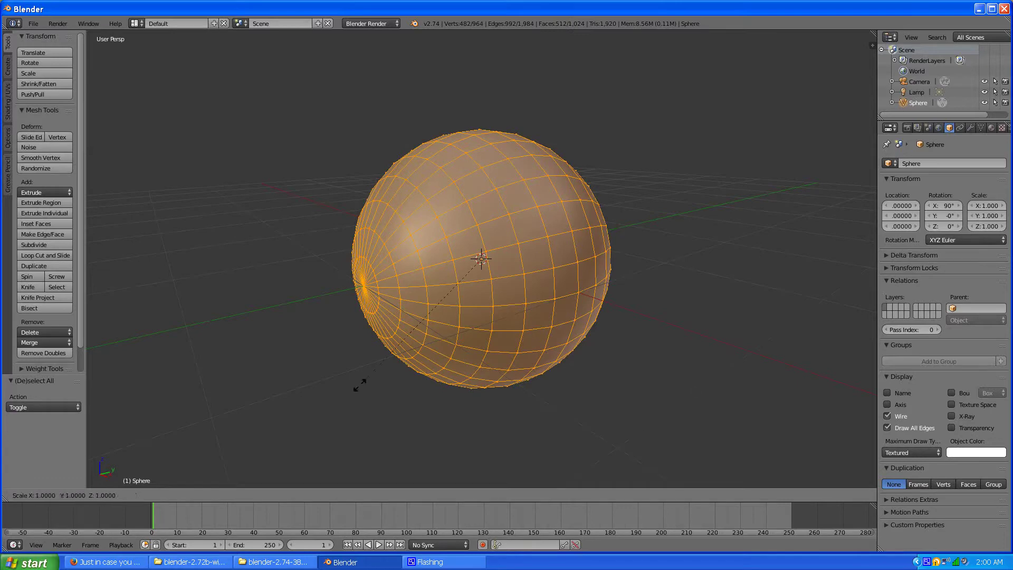
left_click(359, 384)
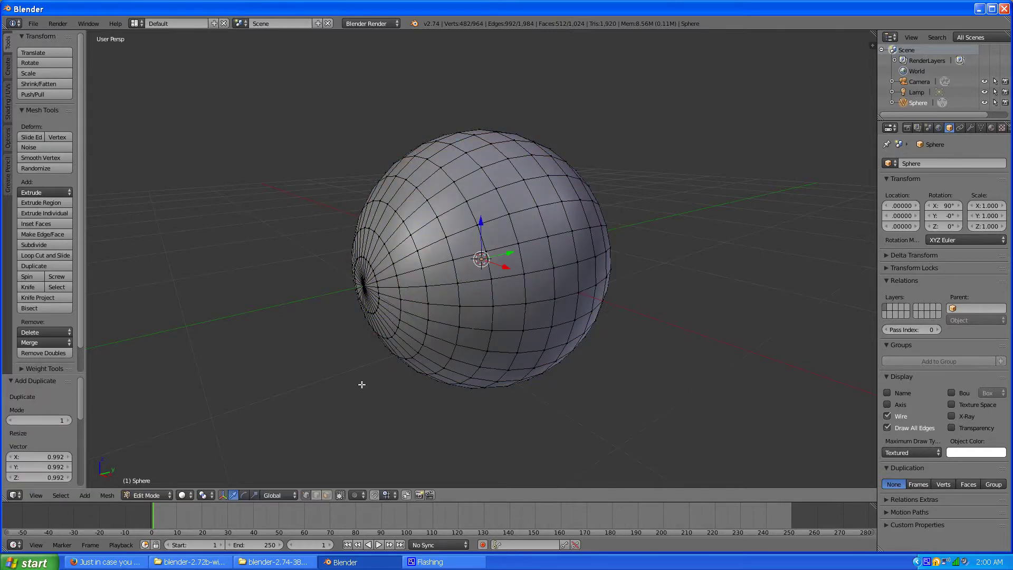
Step: Select all linked geometry of the outer sphere and hide it
key("a")
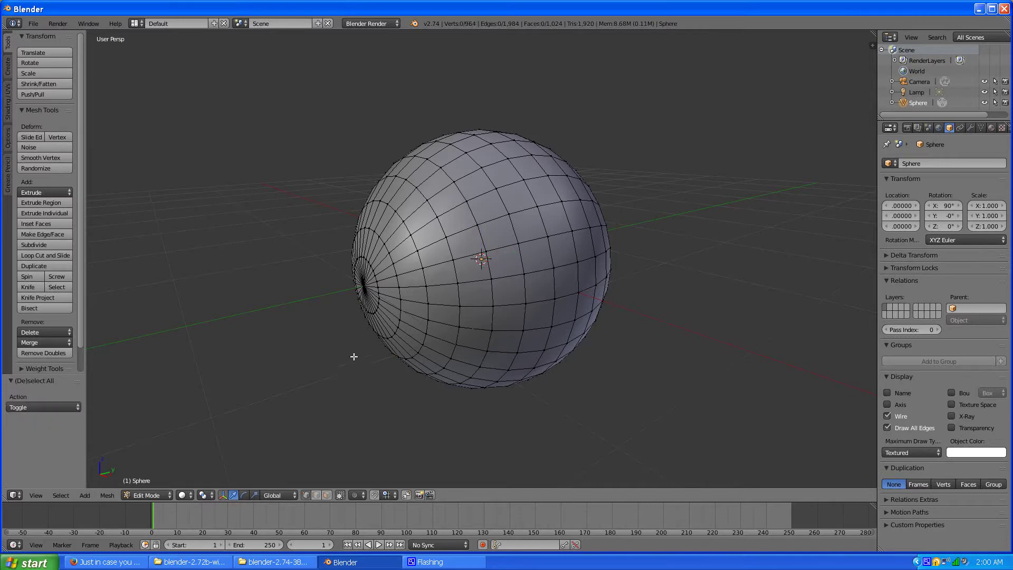
right_click(381, 287)
key("ctrl+l")
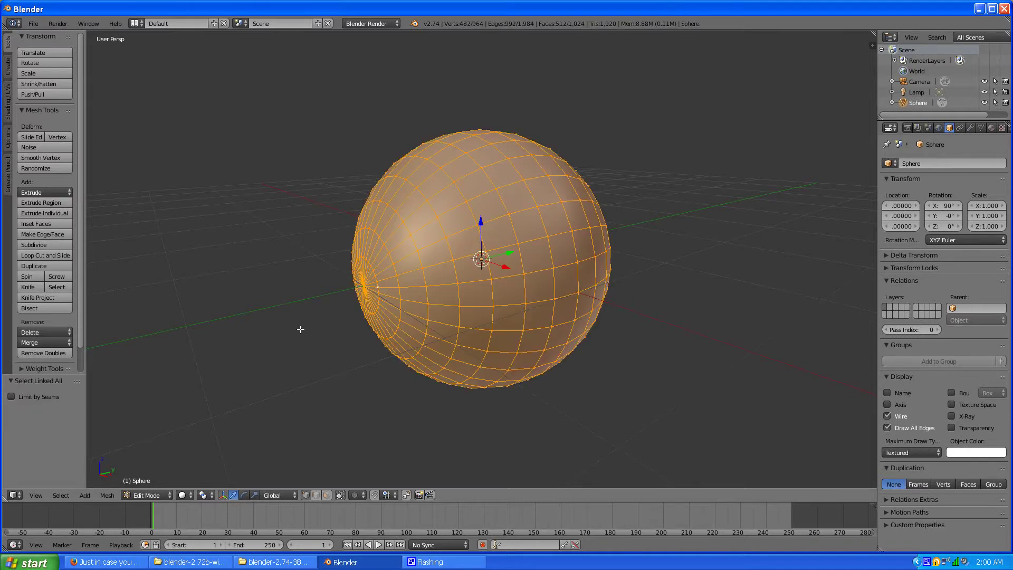
key("h")
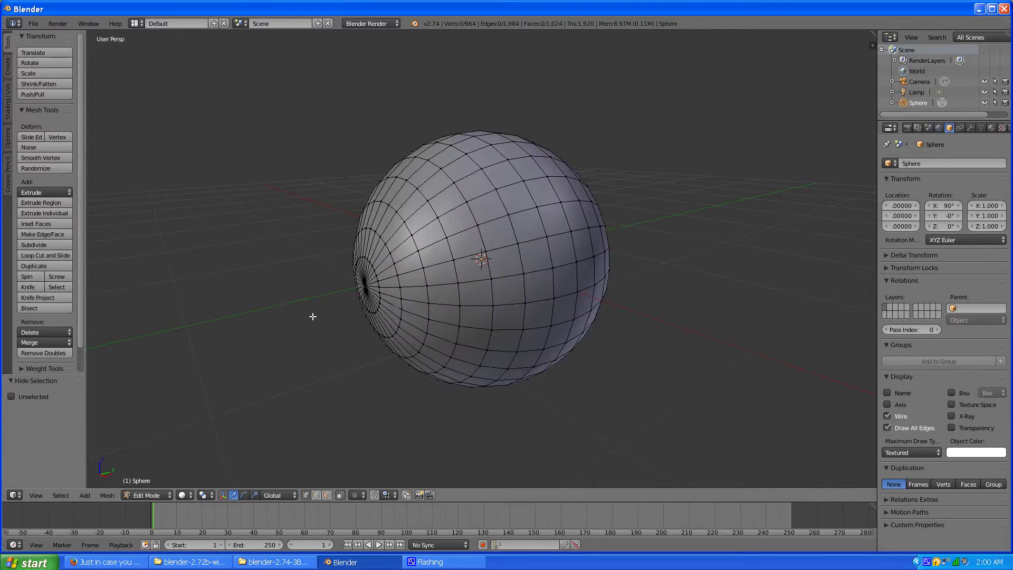
Step: Select the inner sphere's front pole vertex plus two surrounding rings and move them inward about 0.109 along the Y axis
middle_click_drag(311, 318, 370, 317)
scroll(402, 313, "up", 1)
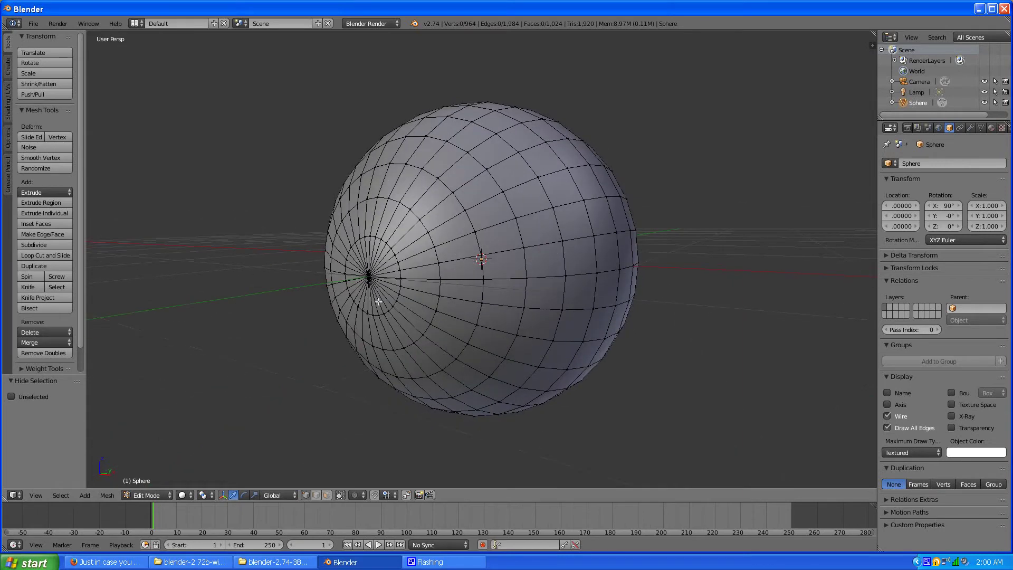
right_click(371, 277)
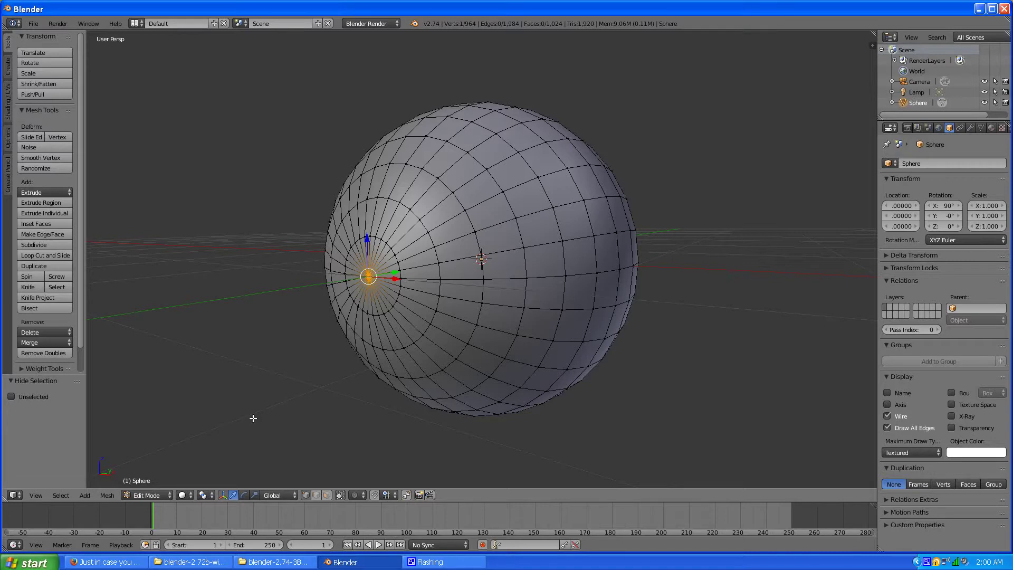
key("ctrl+KP_Add")
key("ctrl+KP_Add")
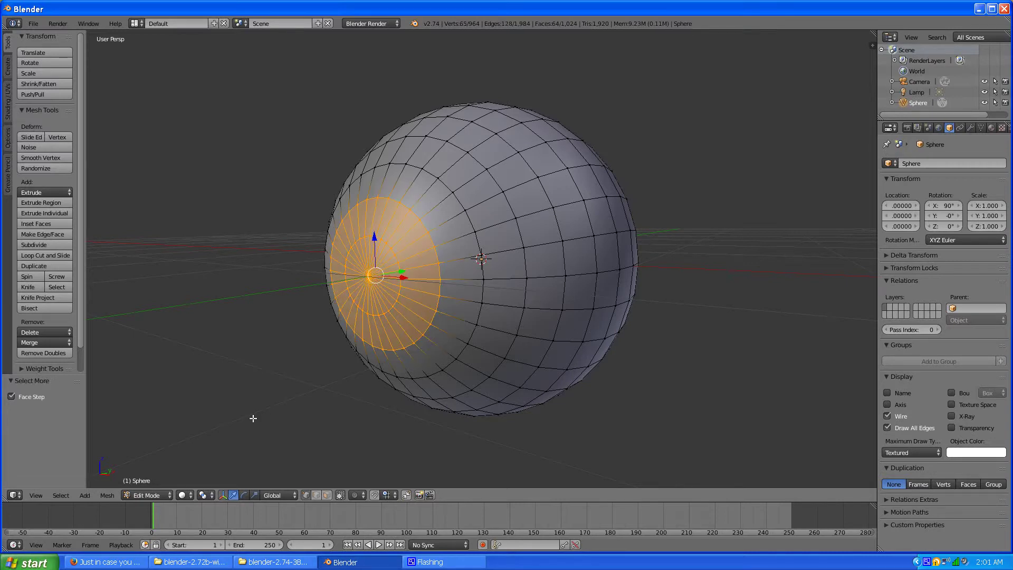
key("ctrl+KP_Add")
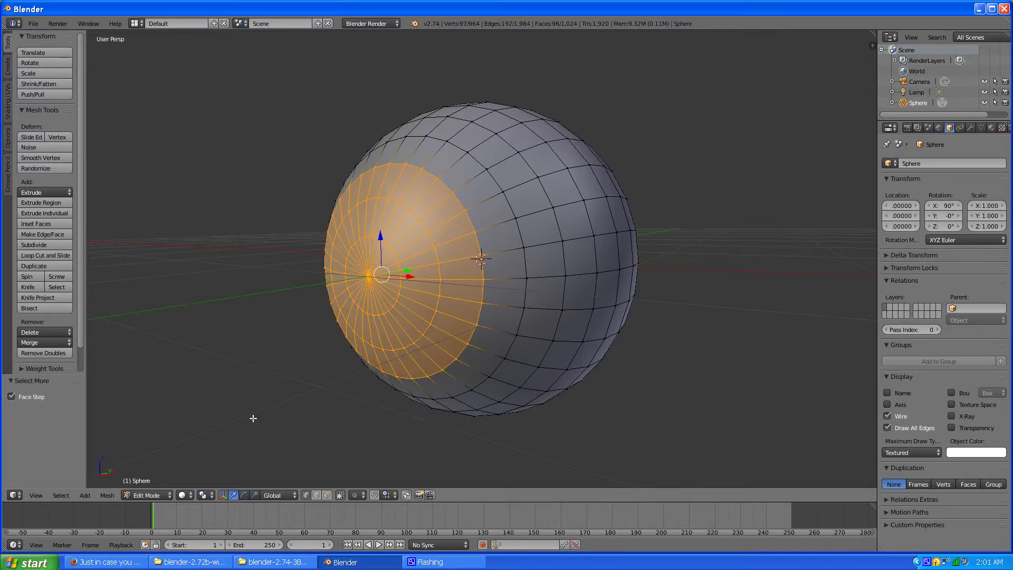
key("ctrl+KP_Subtract")
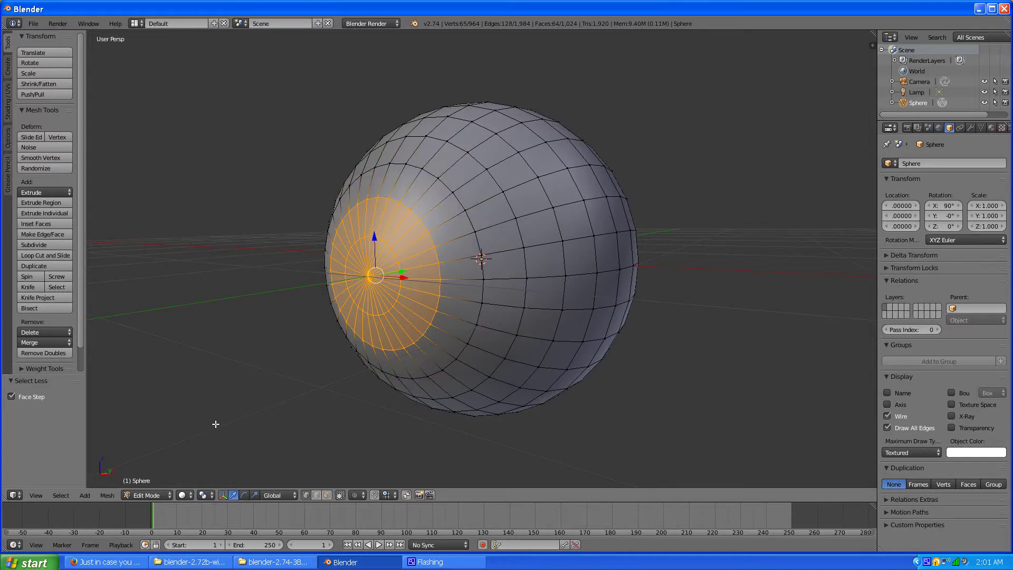
key("g")
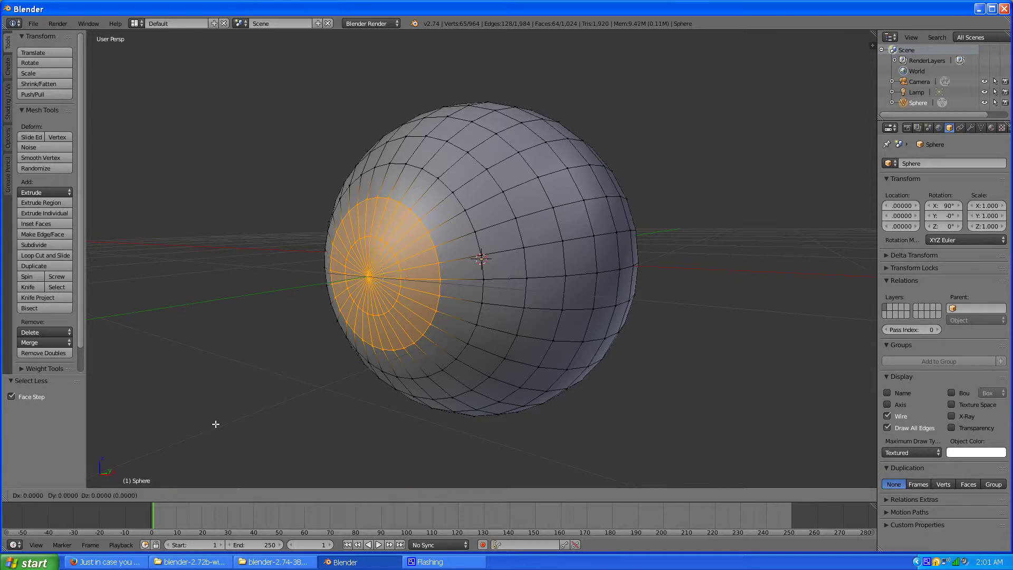
key("y")
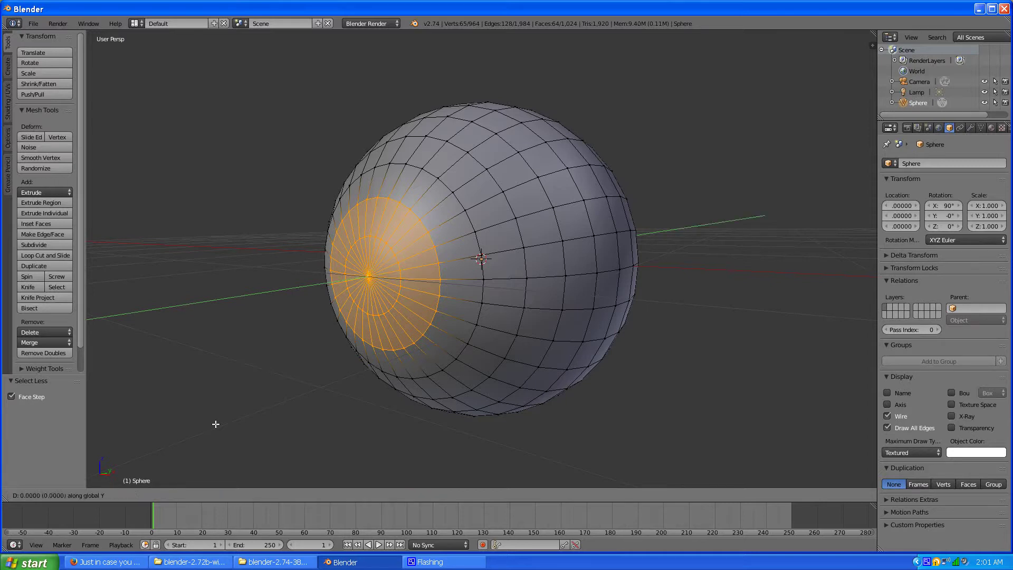
left_click(232, 417)
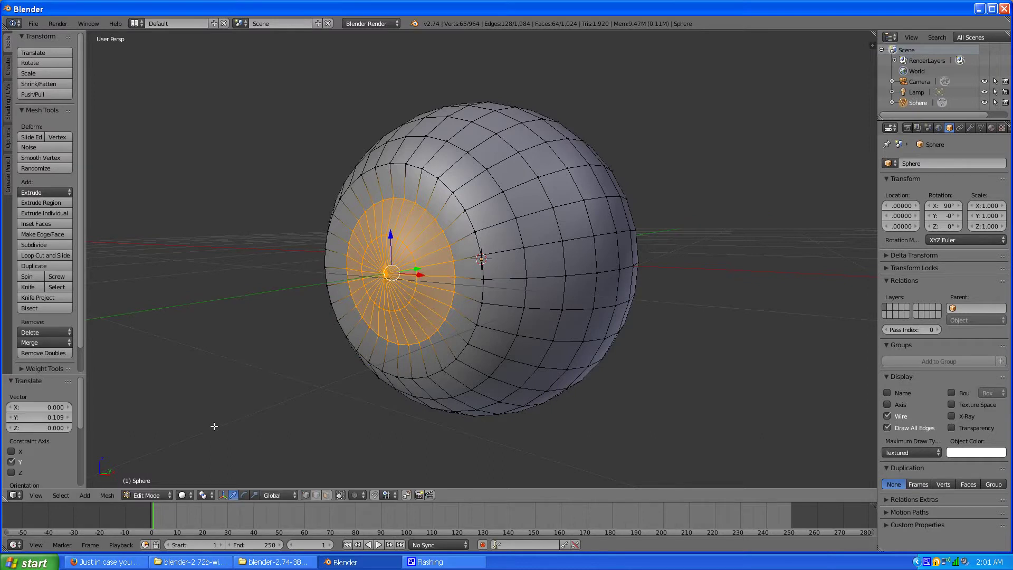
Step: Shrink the selection to the inner sphere's front pole and first ring and move it about 0.098 inward along the Y axis
key("ctrl+minus")
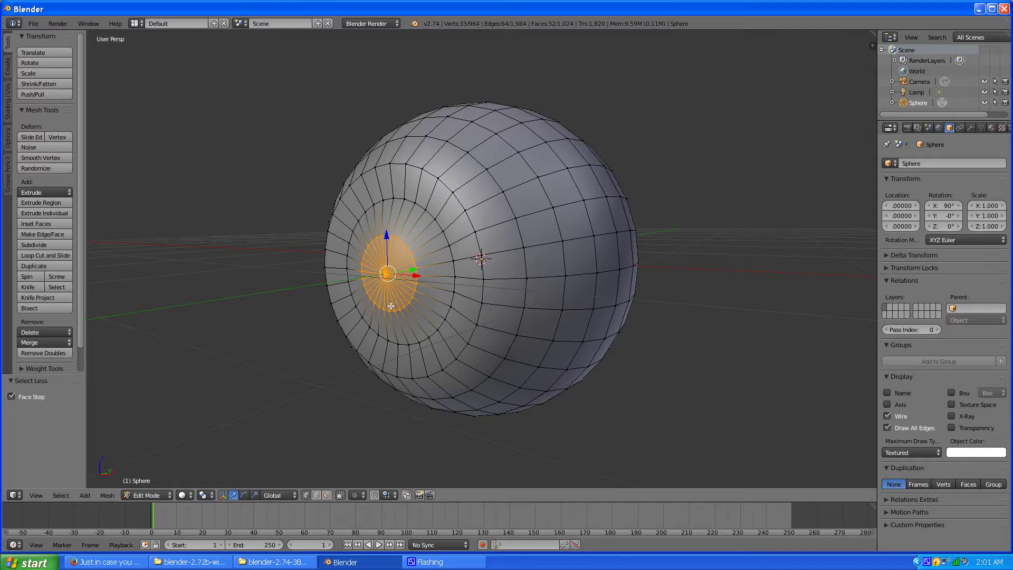
key("g")
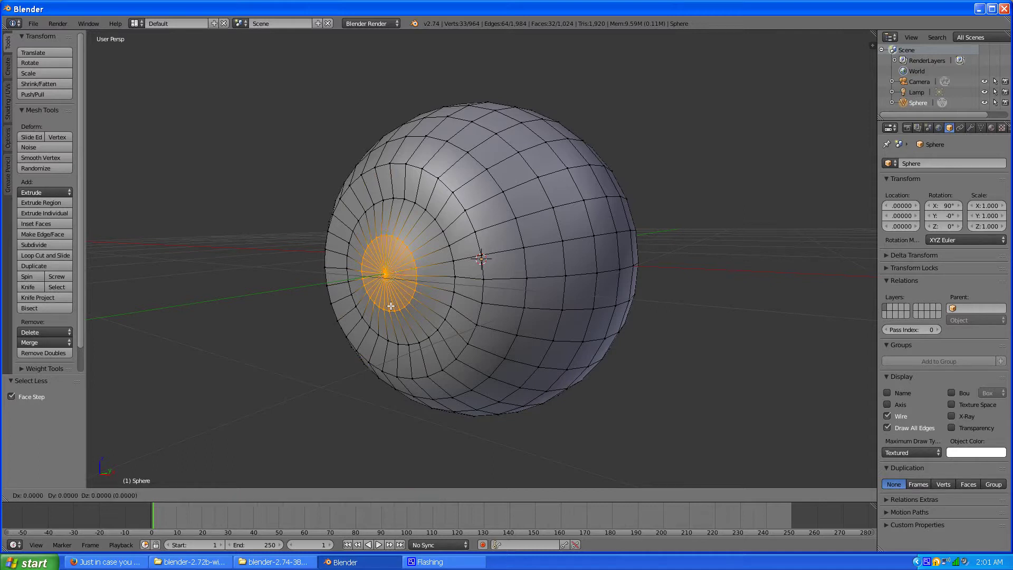
key("y")
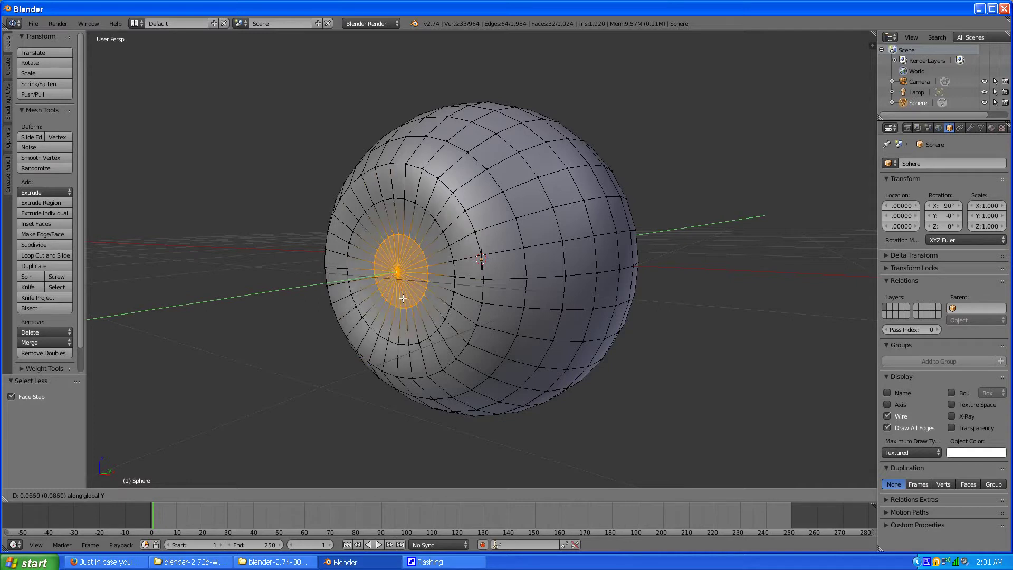
left_click(403, 298)
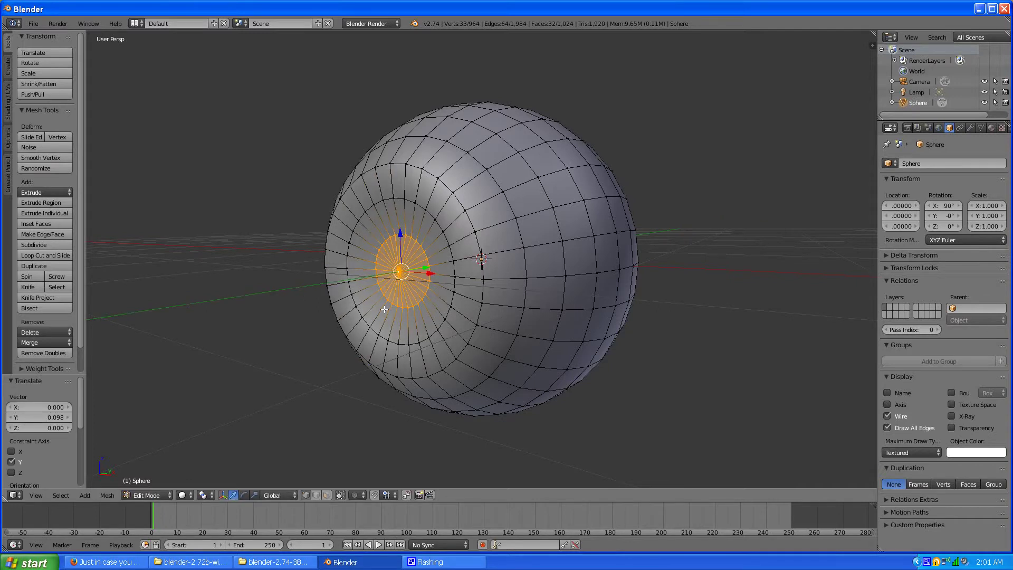
Step: Select the second edge ring around the inner sphere's front pole and move it about 0.017 along the Y axis
right_click(416, 202, "alt")
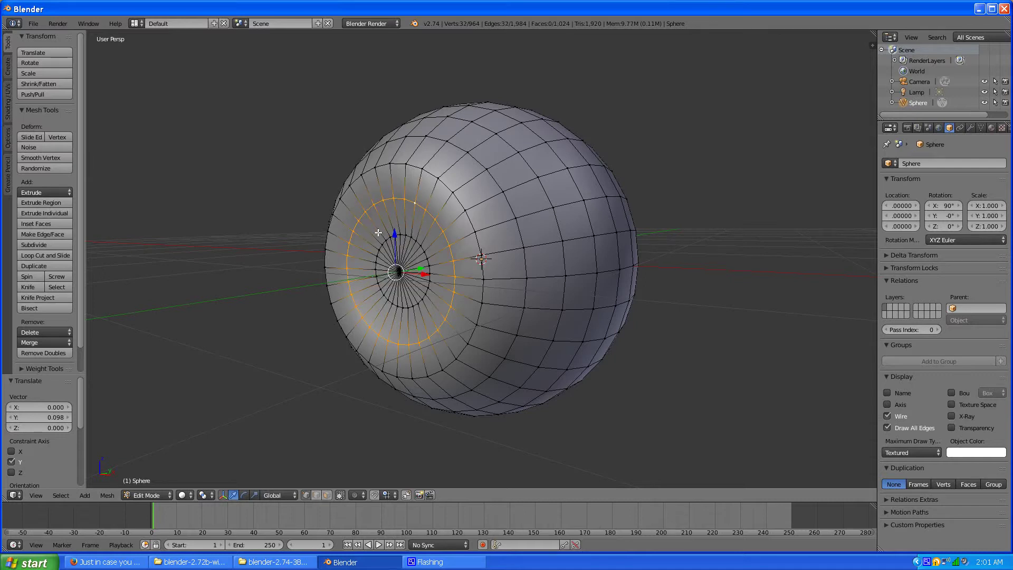
key("g")
key("y")
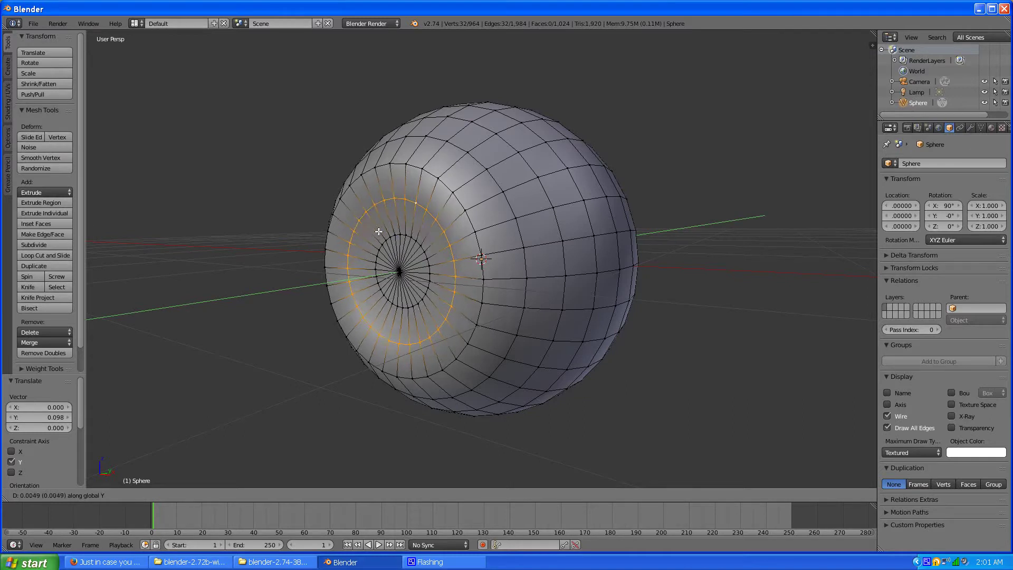
left_click(378, 231)
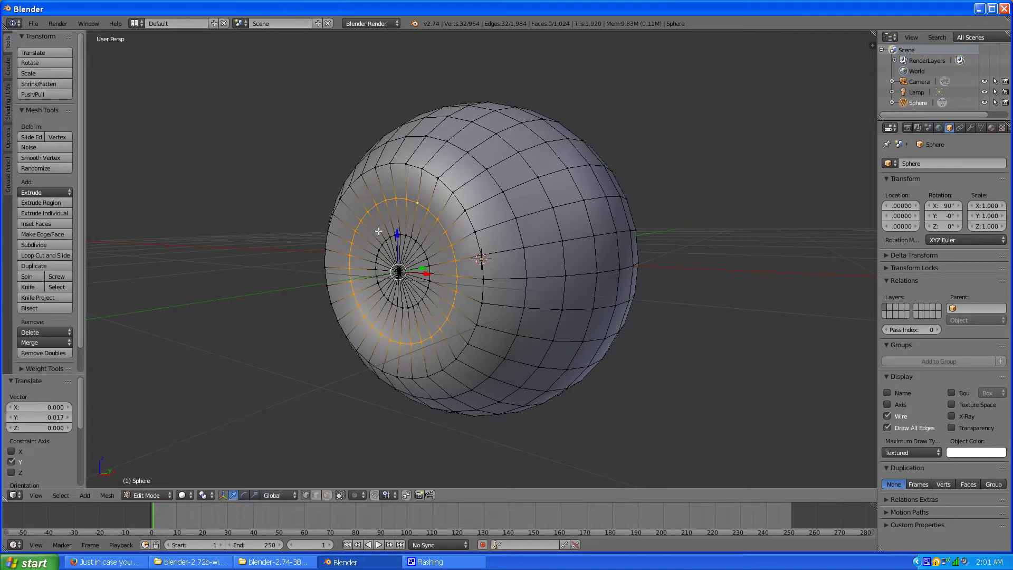
Step: Add one loop cut between the second and third rings of the indent and slide it close to the outer rim
key("ctrl+r")
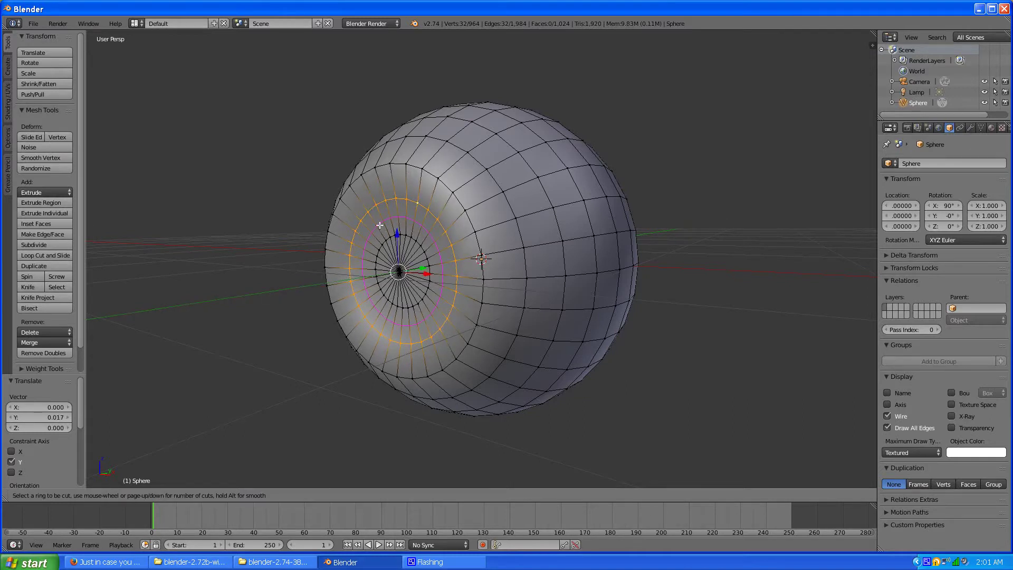
left_click(389, 191)
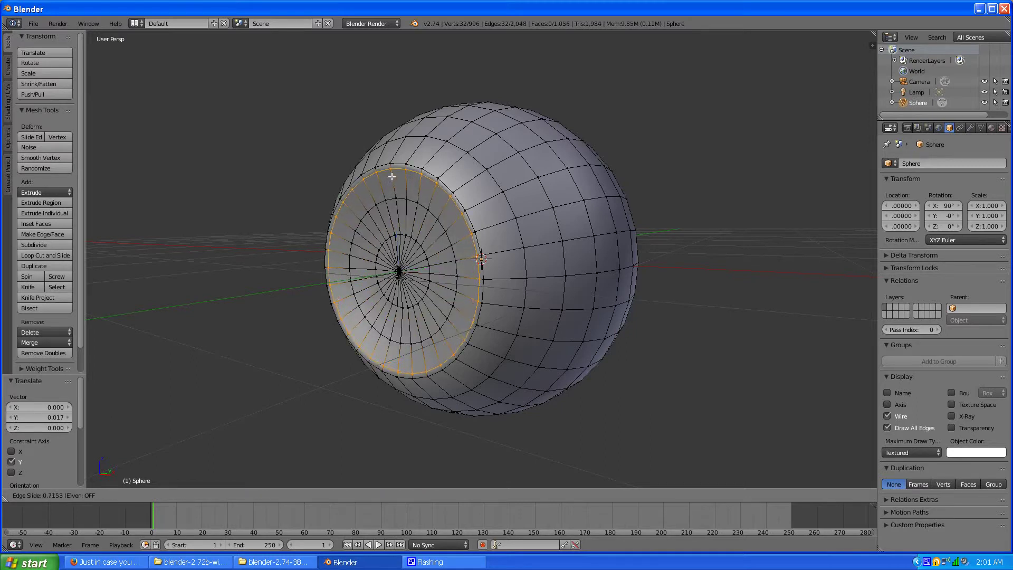
left_click(392, 176)
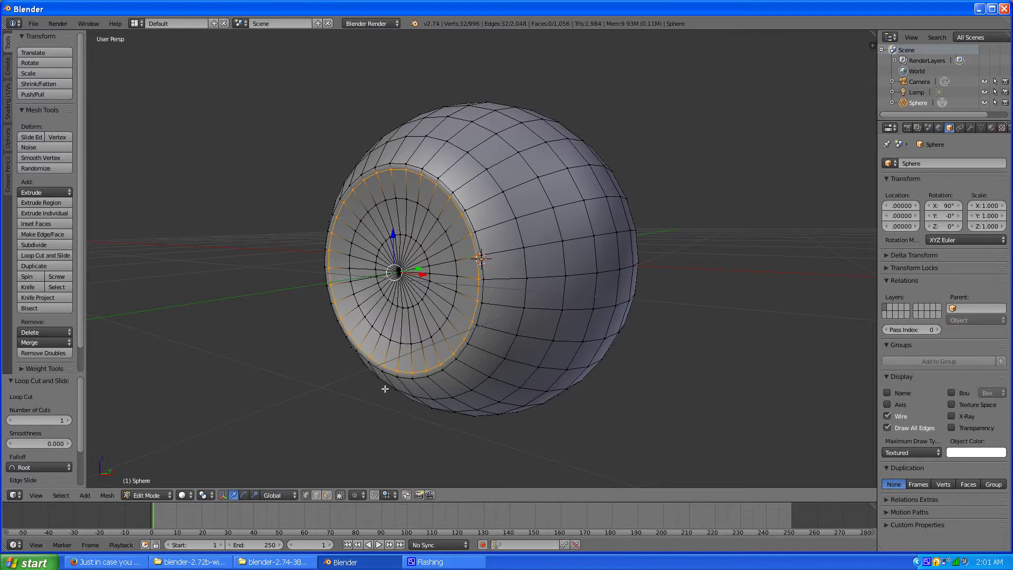
Step: Select only the triangular faces around the inner sphere's front pole and subdivide them with one cut
left_click(391, 261)
right_click(403, 273)
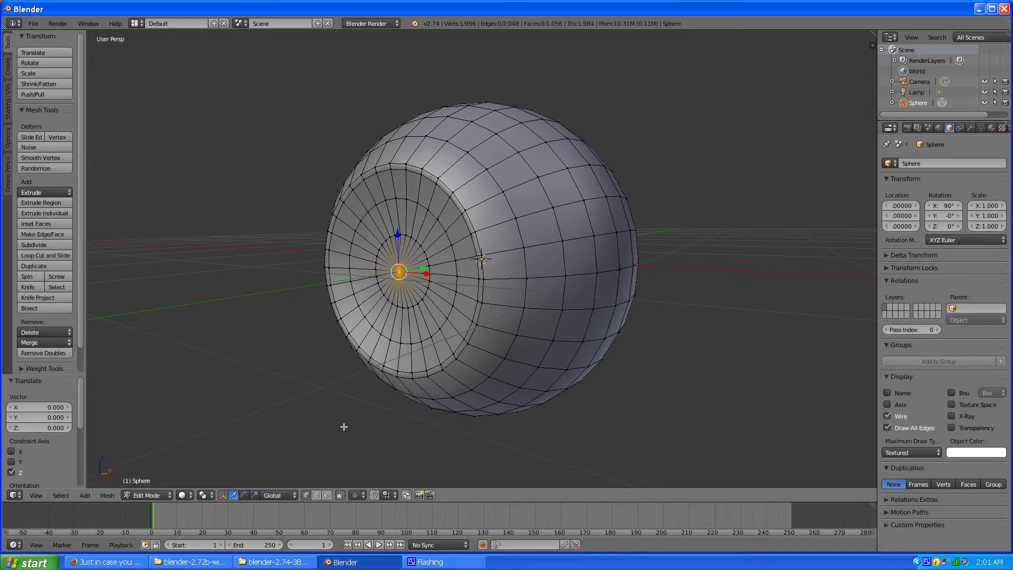
key("a")
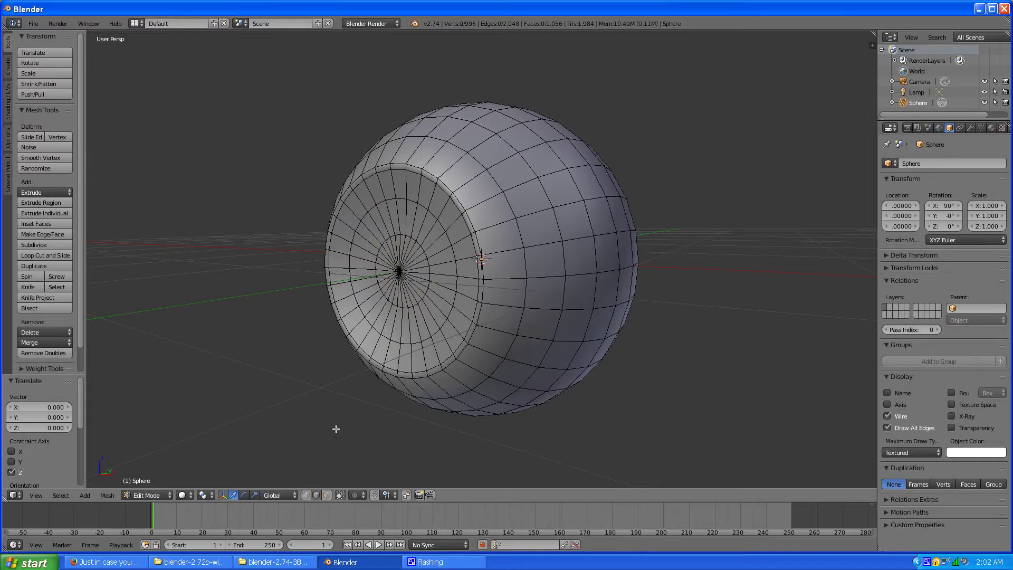
key("c")
left_click(395, 269)
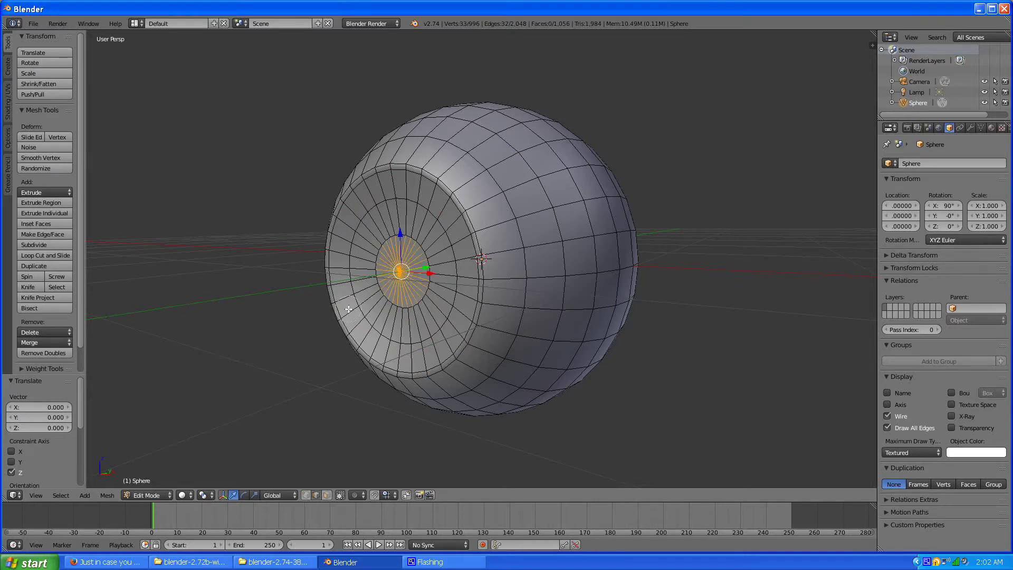
right_click(312, 305)
key("w")
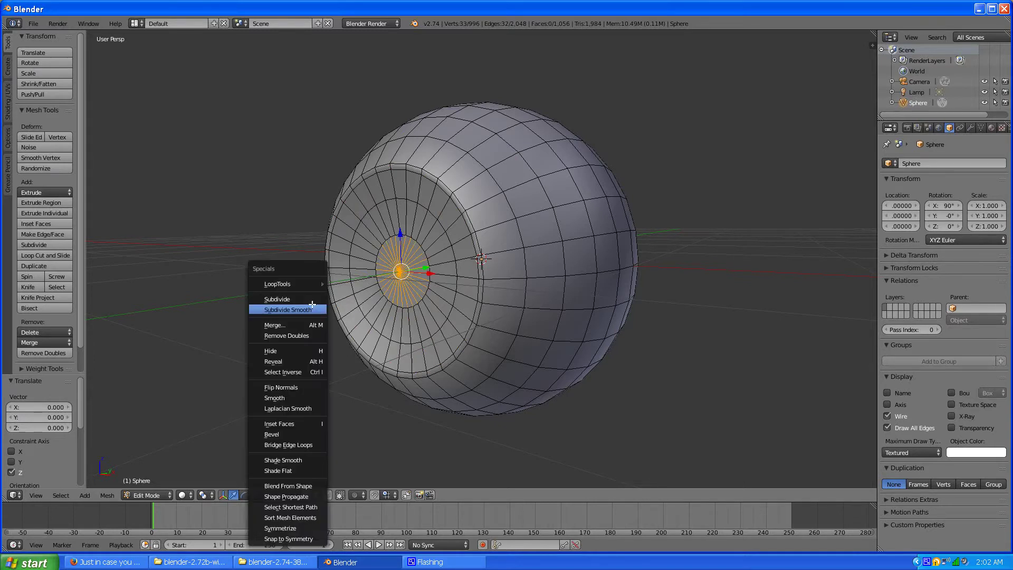
left_click(305, 298)
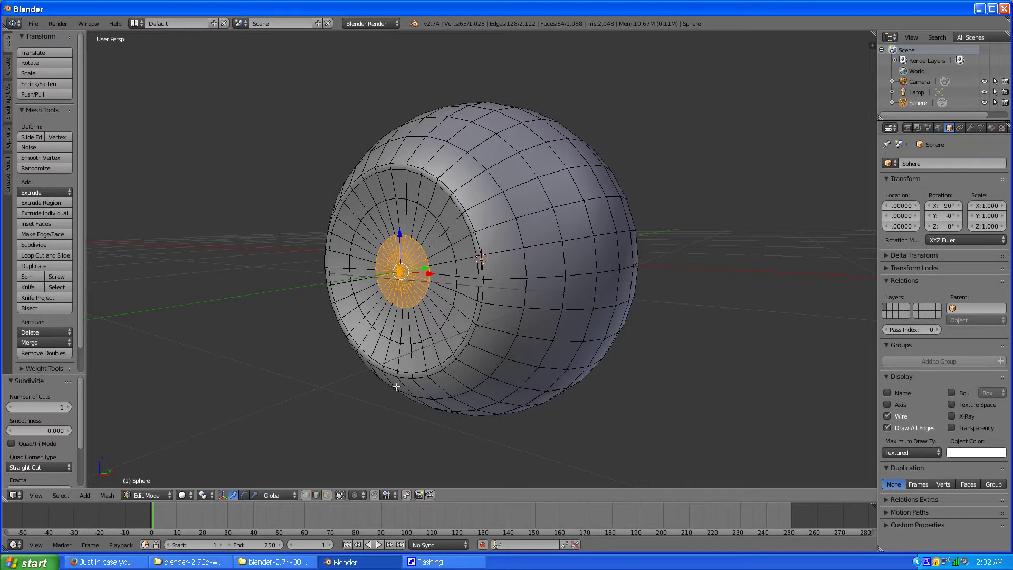
Step: In vertex select mode, select the new ring around the pole, scale it by about 1.702 and move it about 0.008 along Y
left_click(308, 495)
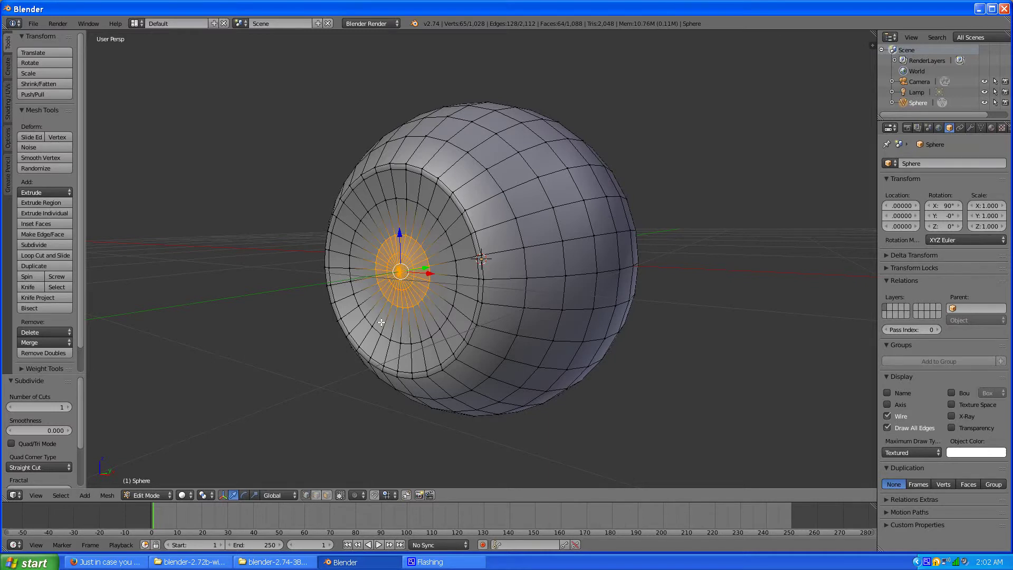
right_click(401, 290)
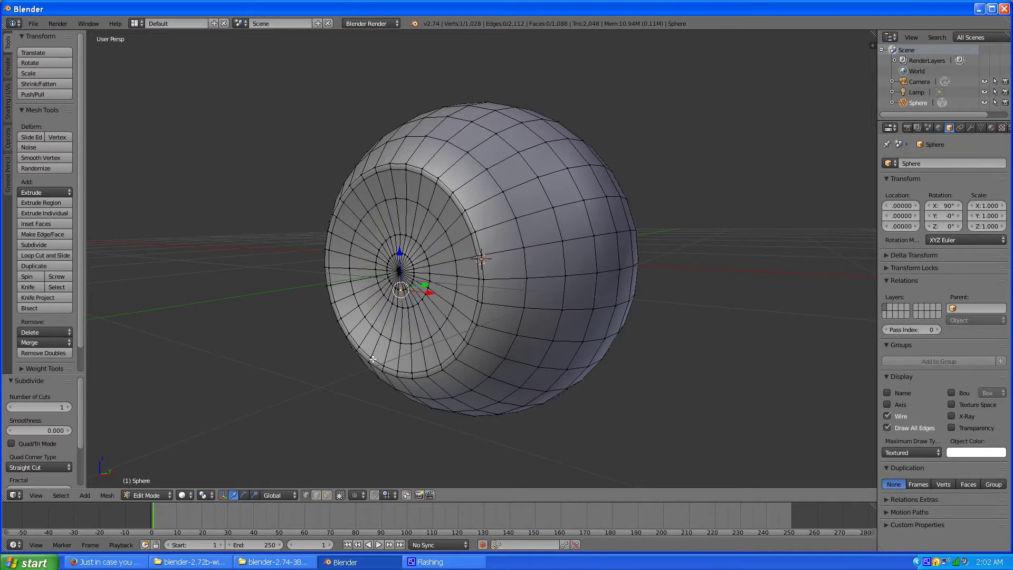
right_click(408, 289, "alt")
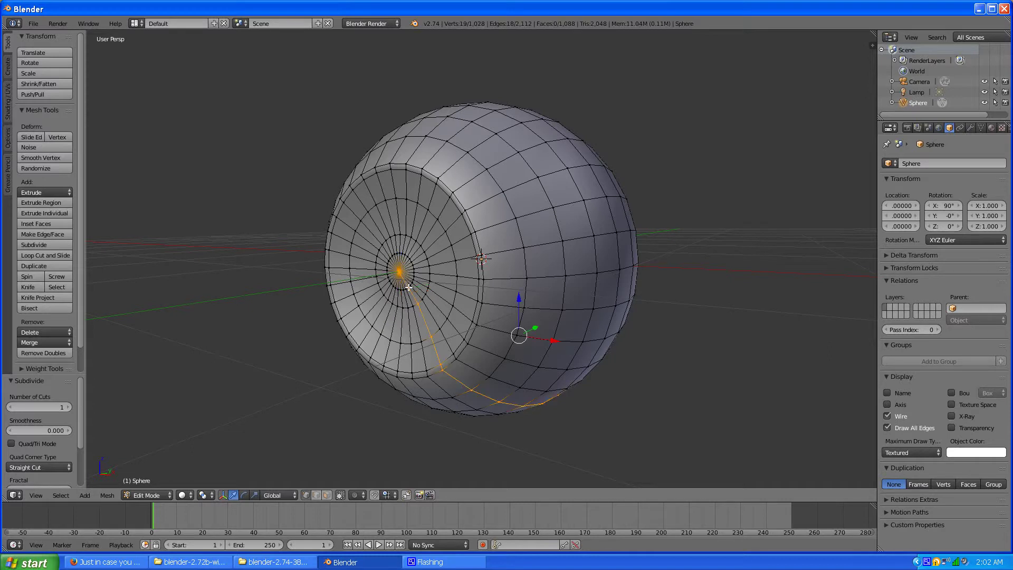
right_click(413, 281, "alt")
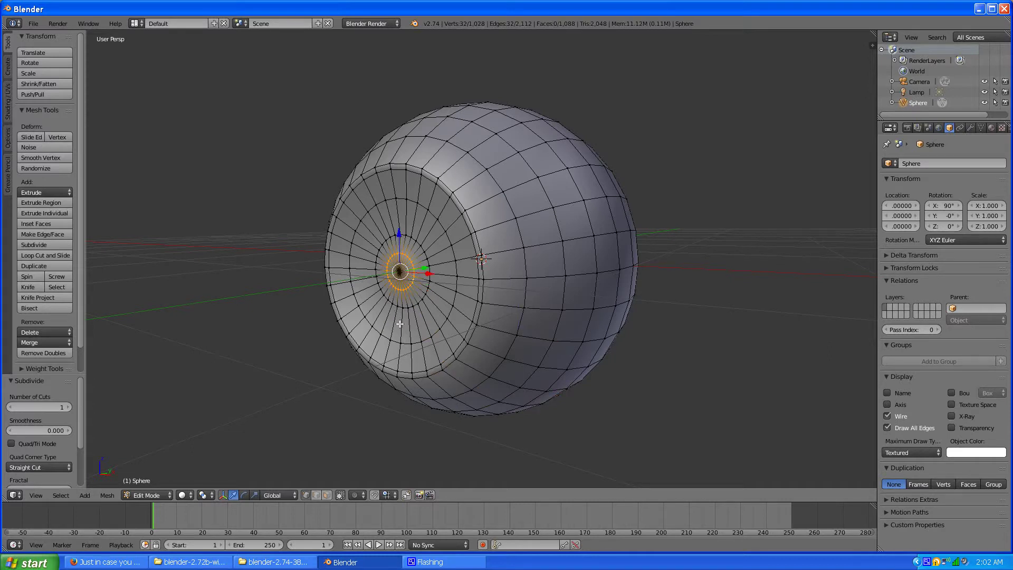
key("s")
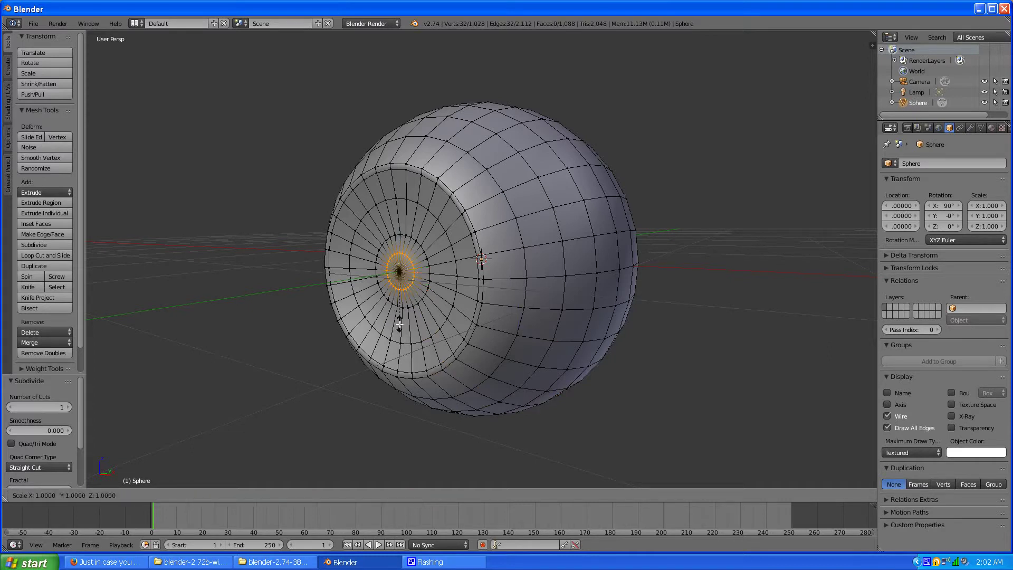
left_click(419, 359)
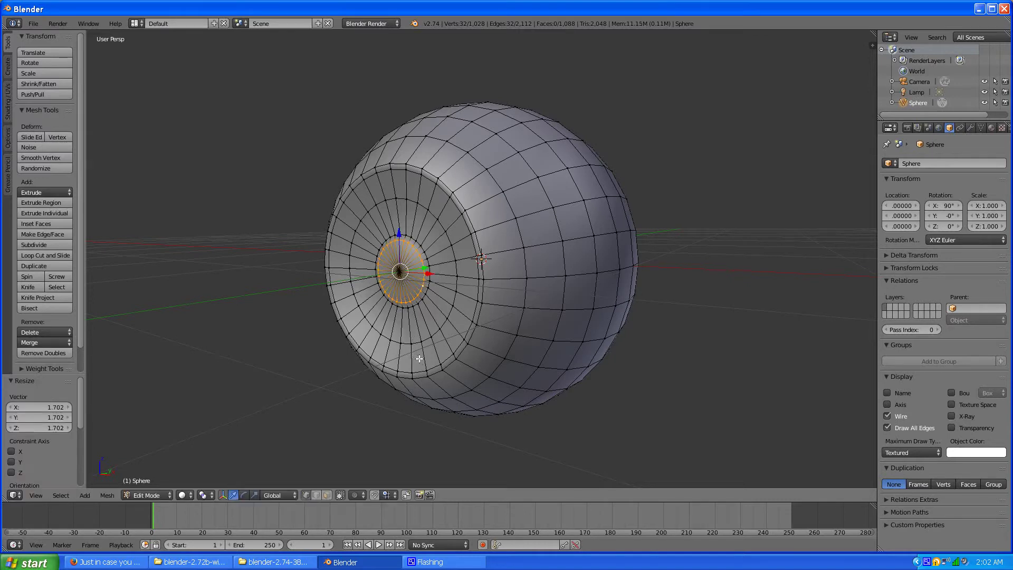
key("g")
key("y")
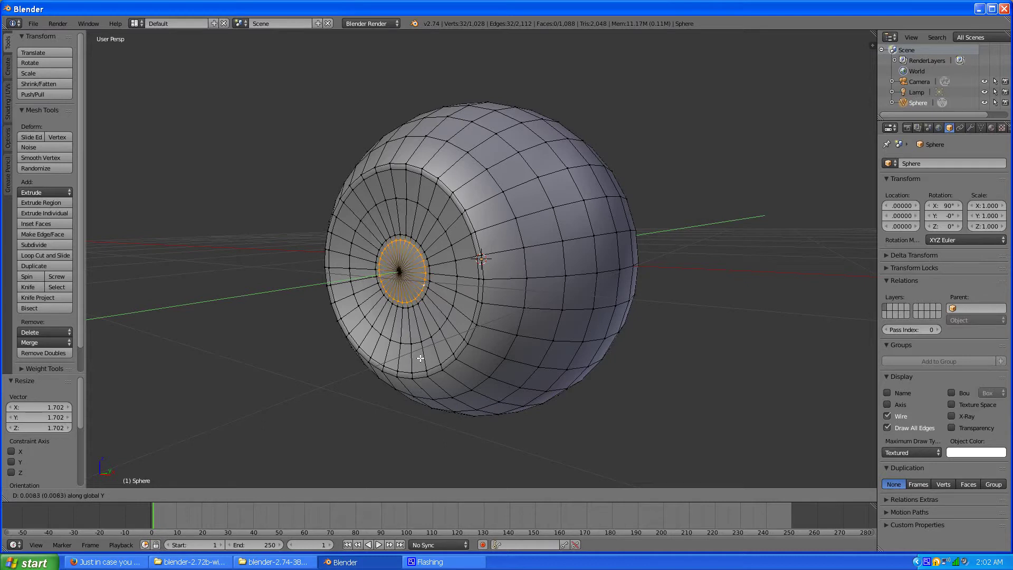
left_click(416, 333)
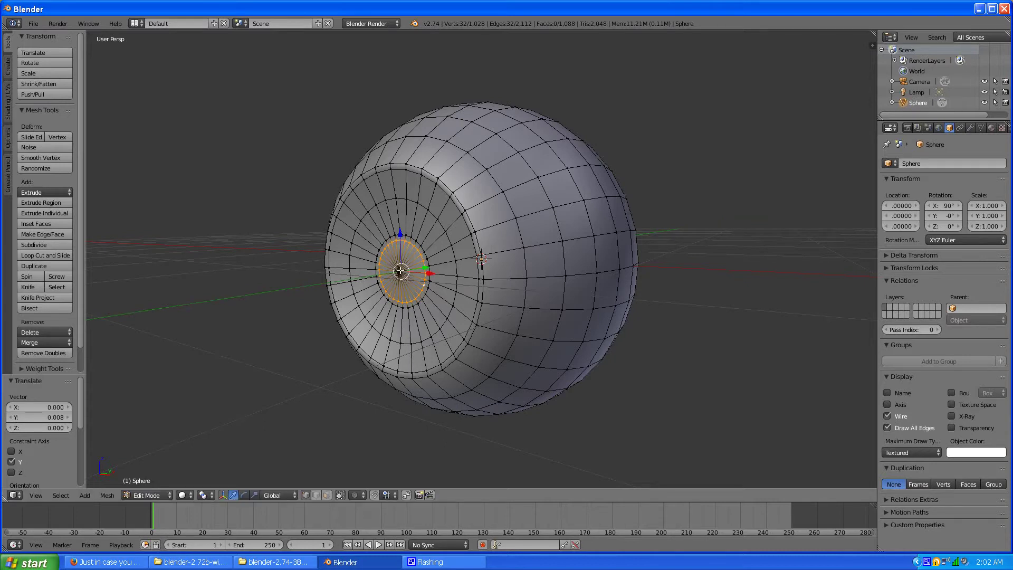
Step: Delete the inner sphere's front pole vertex to open a round pupil hole
right_click(399, 272)
key("x")
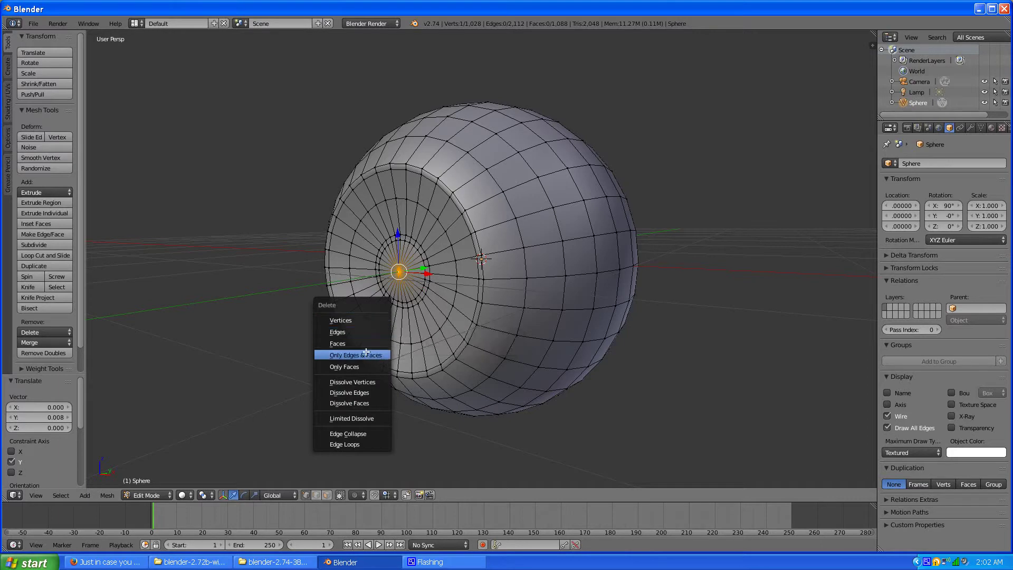
left_click(373, 321)
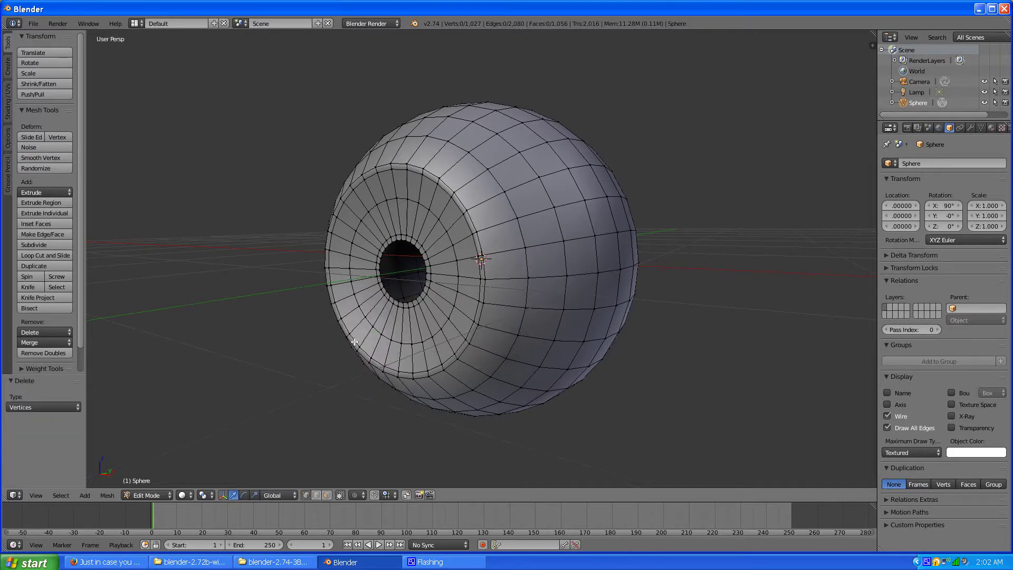
Step: Switch the render engine to Cycles Render
middle_click_drag(353, 344, 373, 335)
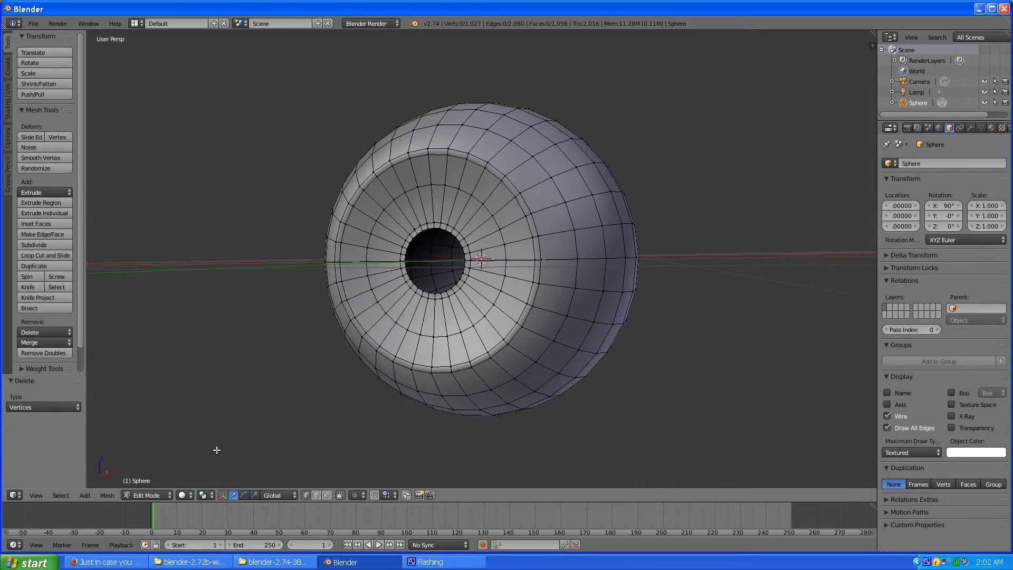
left_click(360, 23)
left_click(370, 63)
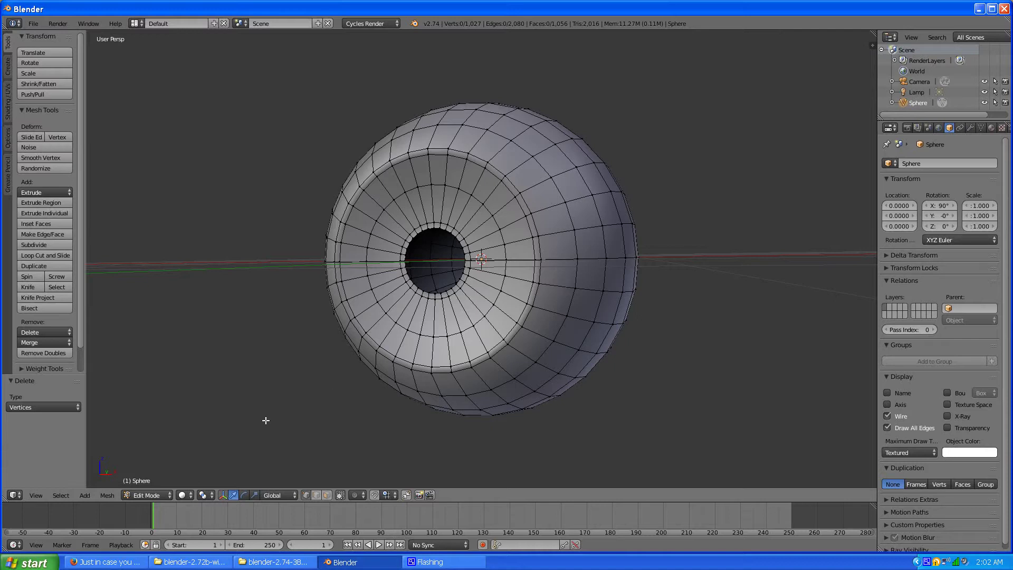
Step: Reveal the hidden outer sphere with everything deselected, and check both nested meshes in wireframe before restoring solid display
key("alt+h")
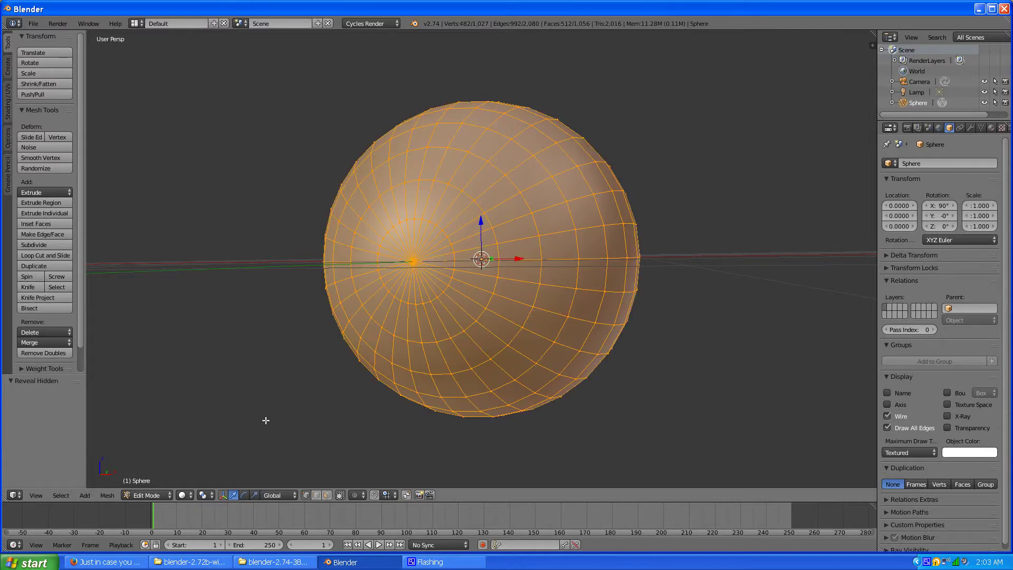
key("a")
scroll(335, 378, "down", 4)
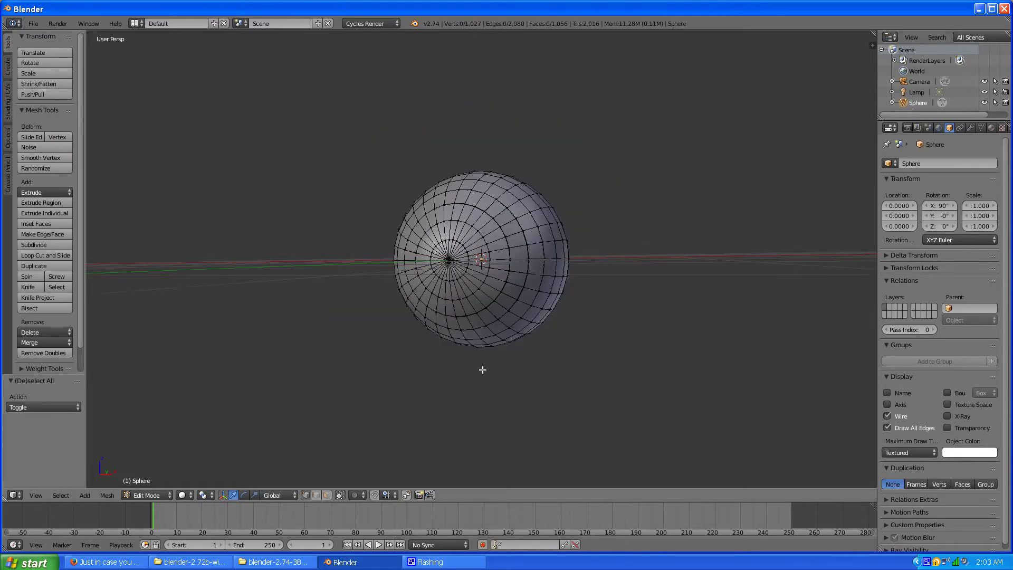
scroll(481, 369, "up", 3)
key("z")
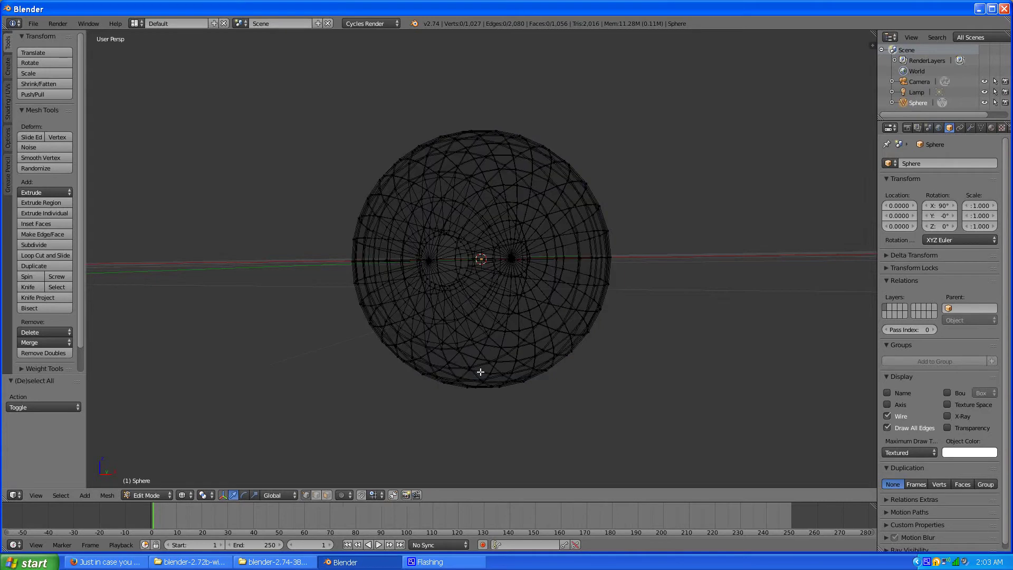
mouse_move(500, 364)
middle_mouse_down()
mouse_move(423, 373)
mouse_move(473, 369)
middle_mouse_up()
scroll(404, 385, "up", 1)
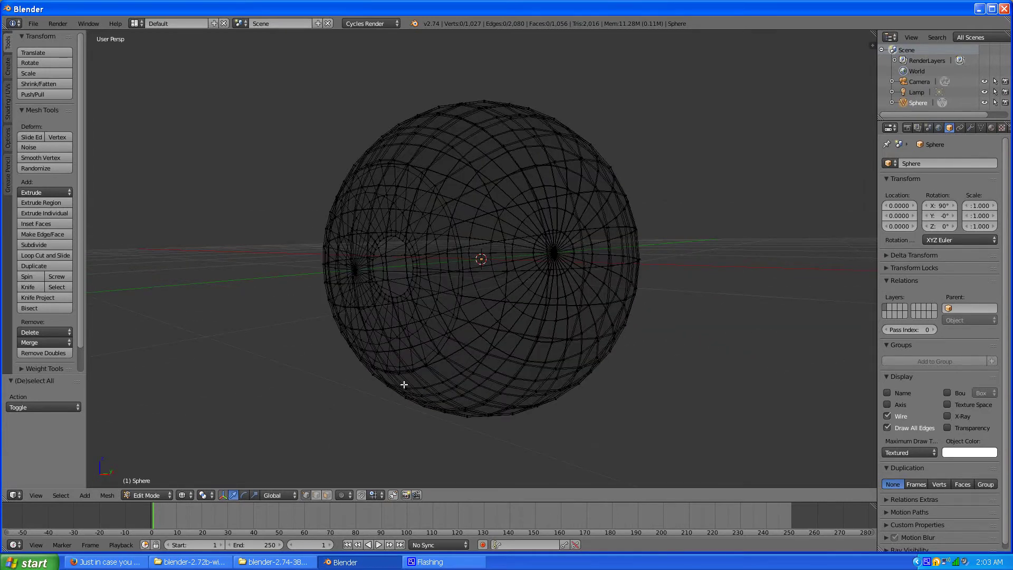
key("z")
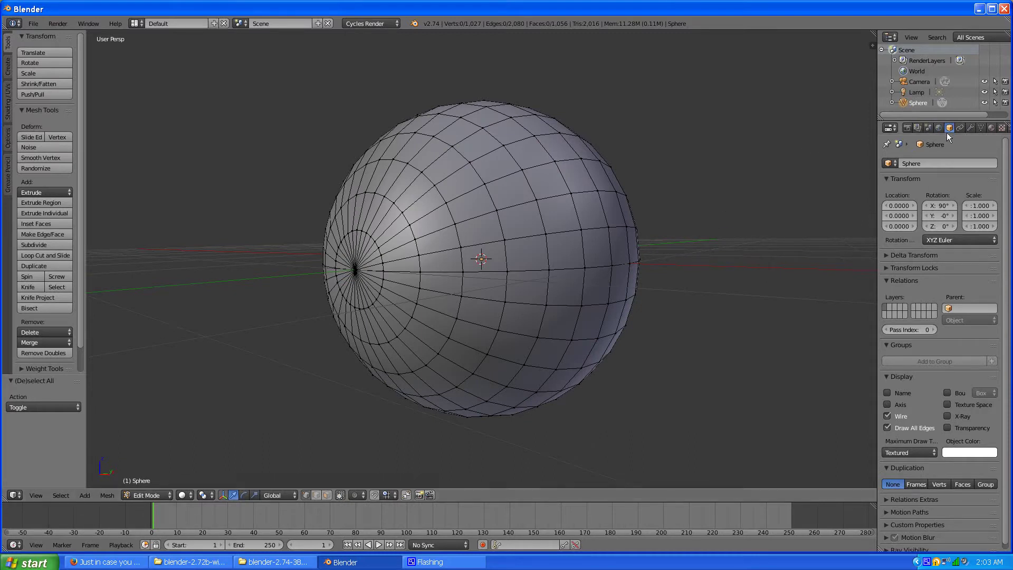
Step: Open the sphere's material settings and return the sphere to Object Mode
left_click(991, 130)
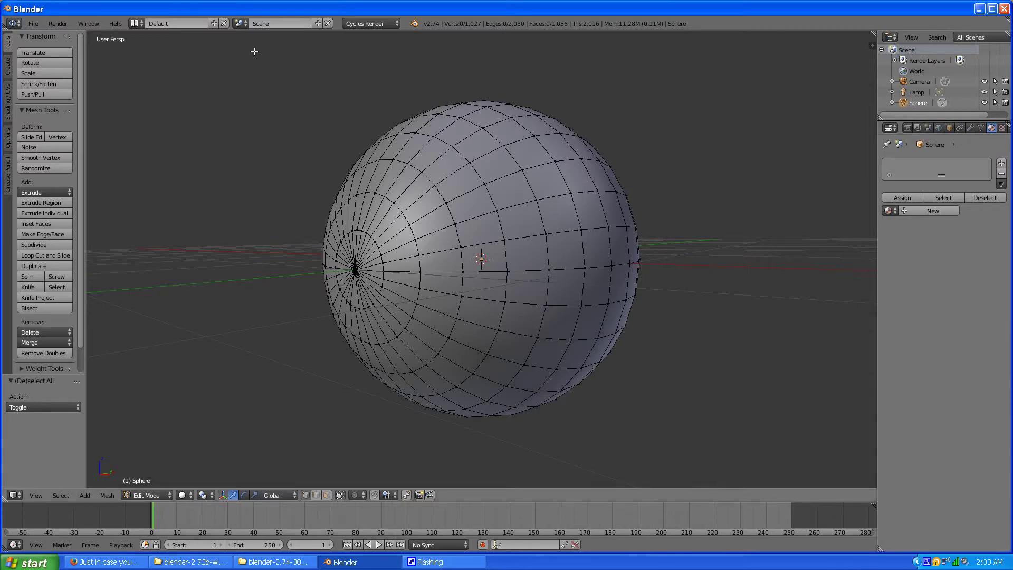
left_click(151, 495)
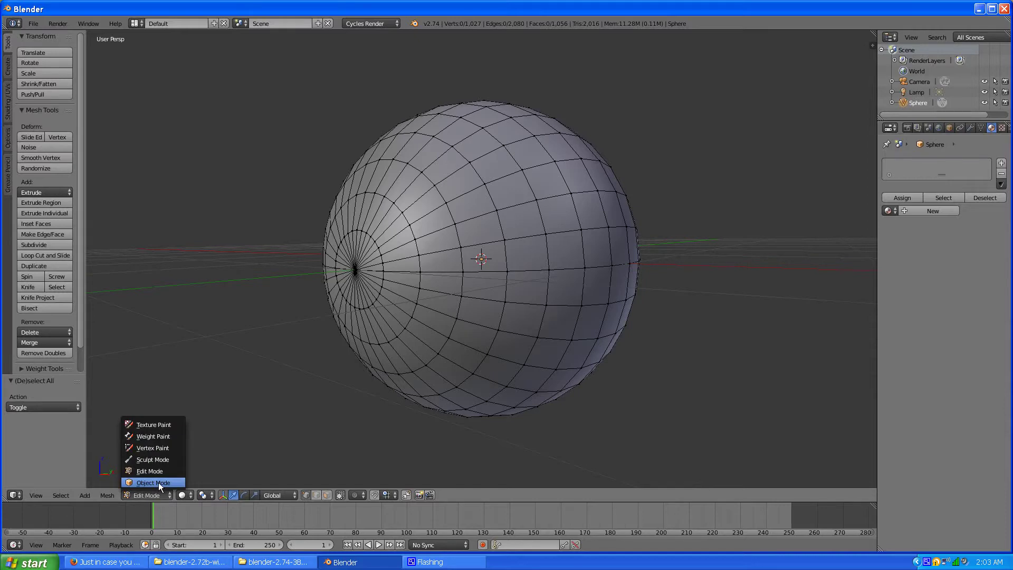
left_click(158, 483)
middle_click_drag(432, 328, 501, 327)
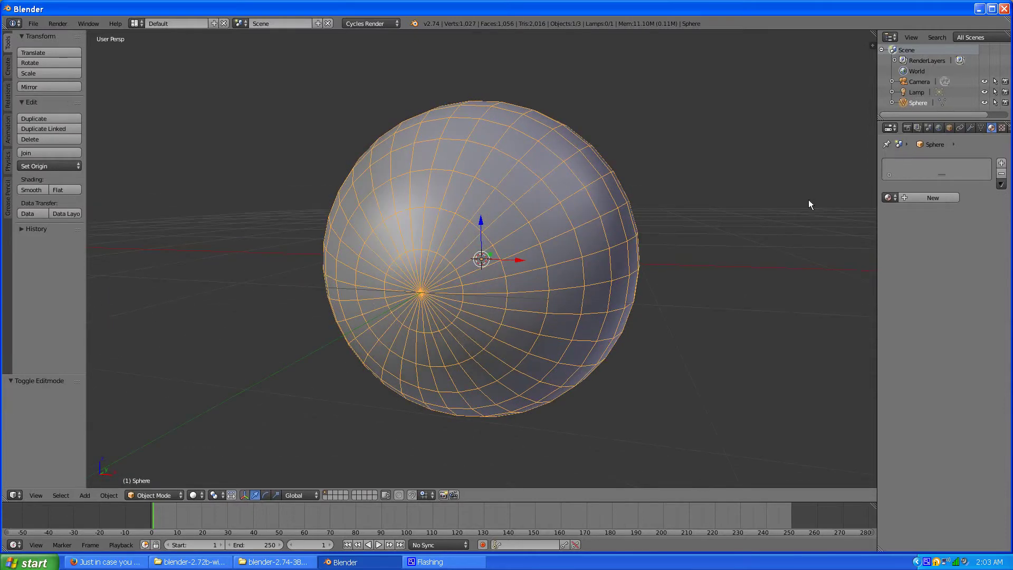
Step: Add three material slots to the sphere and create a material named Eyewhite in the first slot
left_click(1002, 164)
left_click(1001, 163)
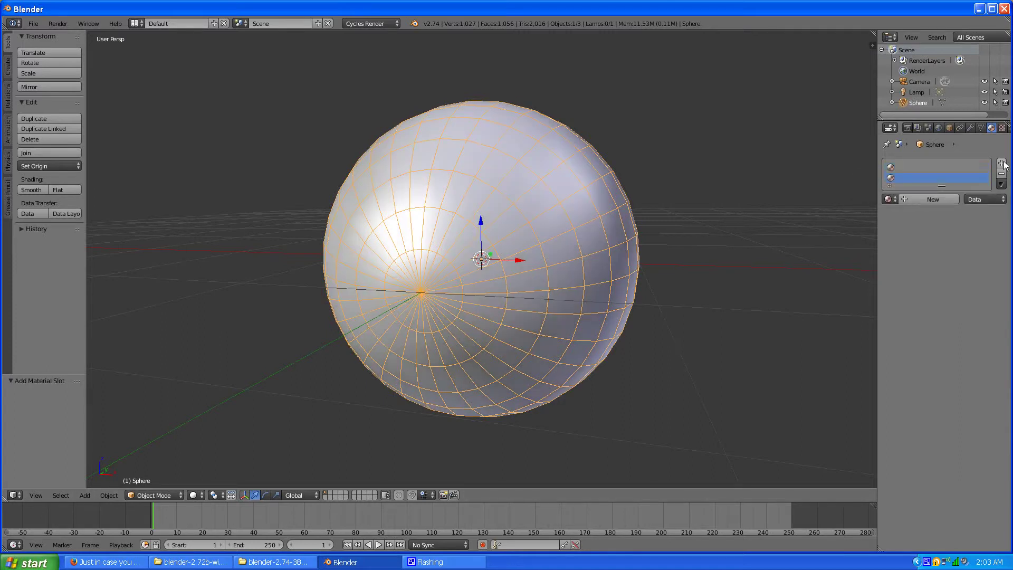
left_click(1002, 164)
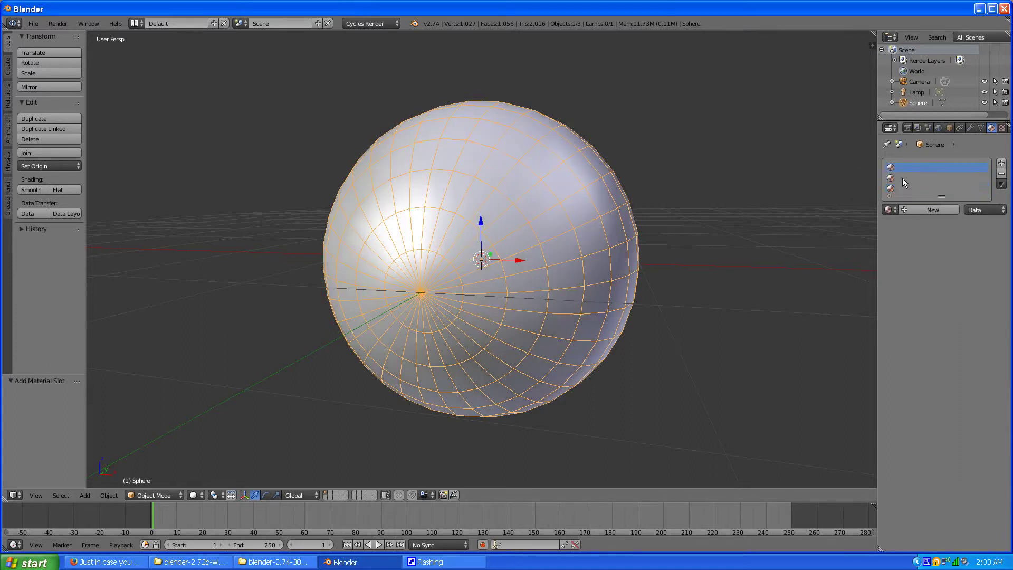
left_click(918, 211)
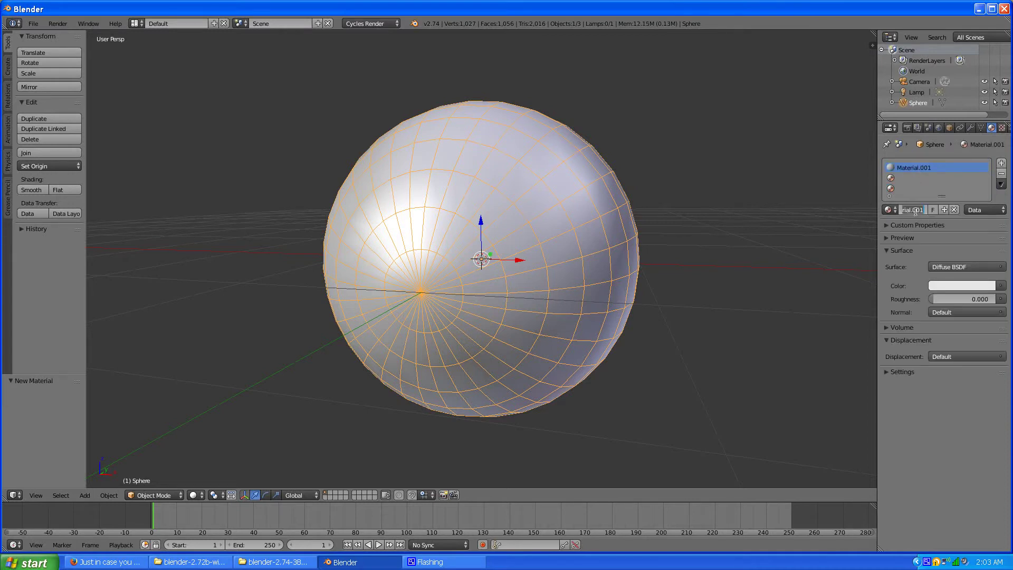
type("Eyewhite")
key("Return")
Step: Create a material named Iris in the sphere's second material slot
left_click(923, 178)
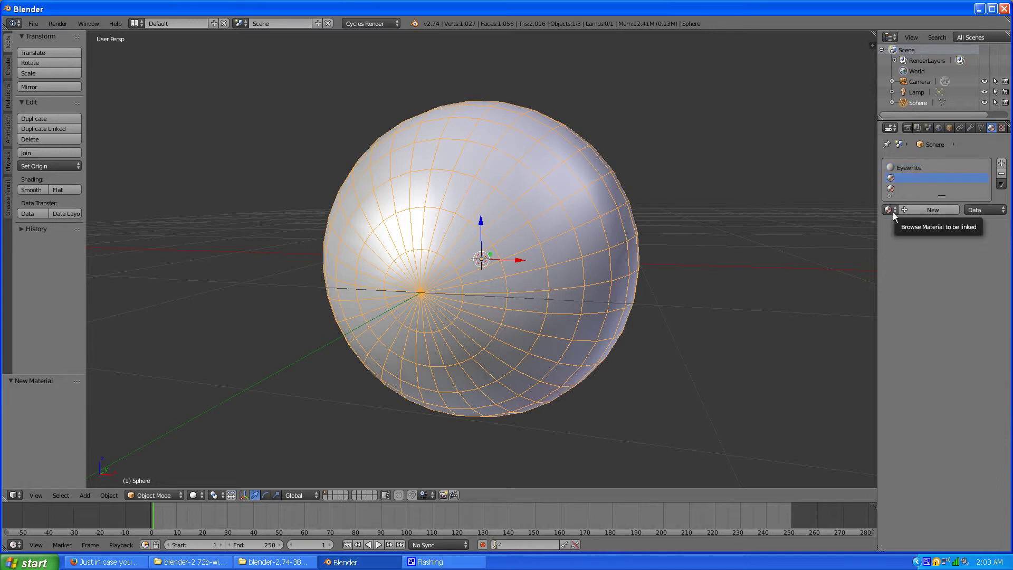
middle_click_drag(474, 325, 430, 323)
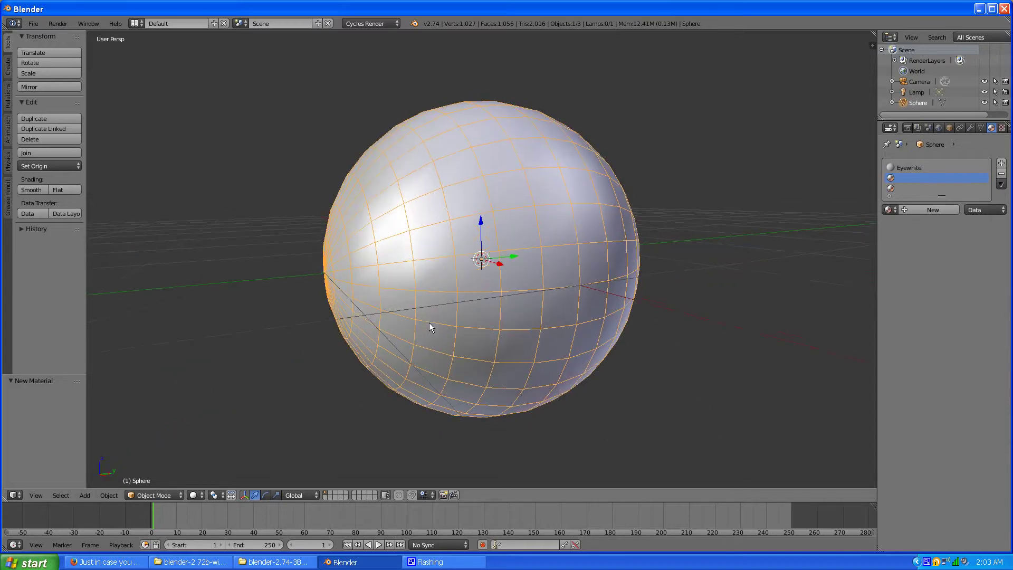
middle_click_drag(530, 309, 661, 260)
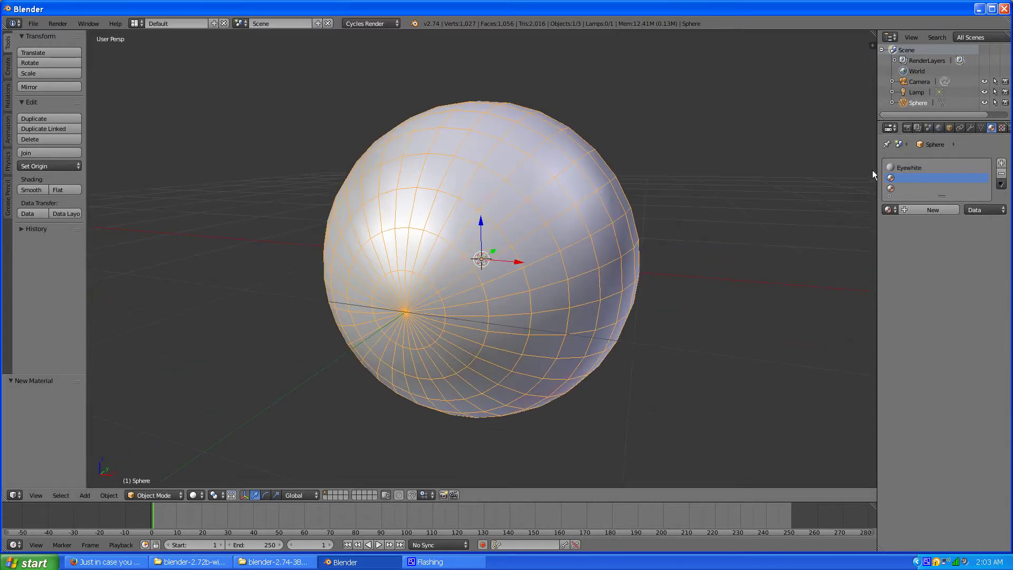
left_click(930, 209)
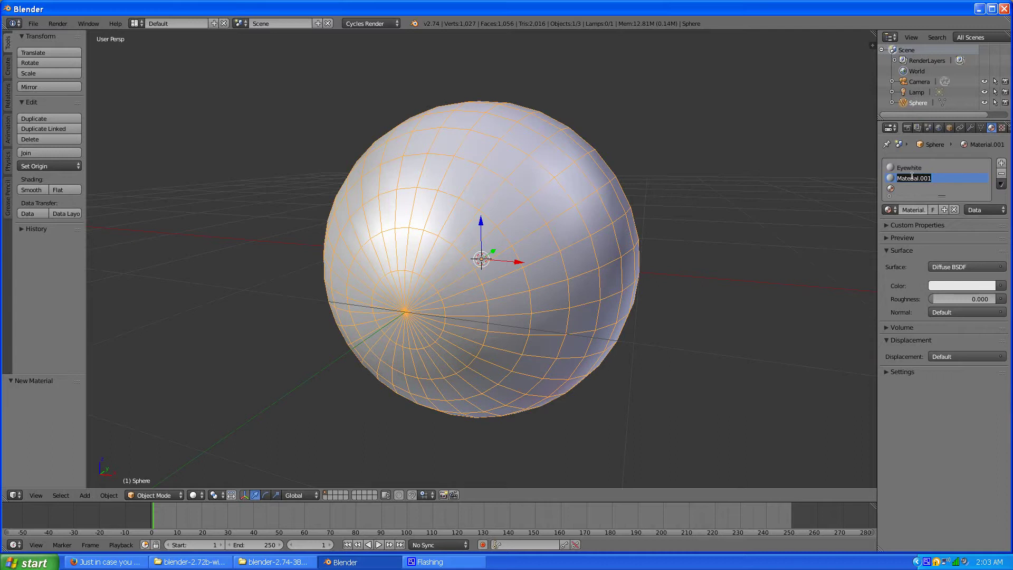
type("Iris")
key("Return")
Step: Create a material named Eye Clear in the sphere's third material slot
left_click(892, 188)
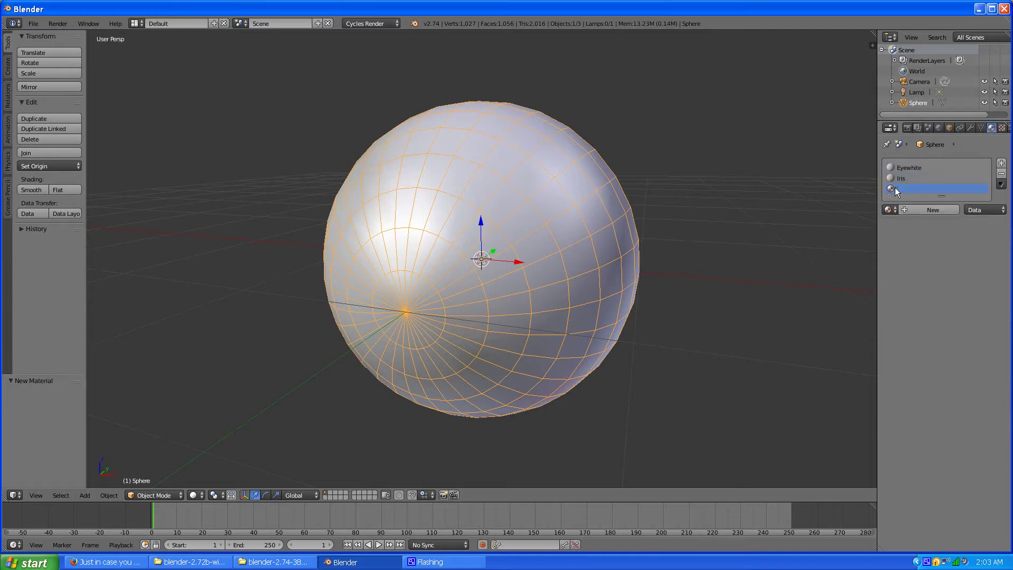
left_click(921, 210)
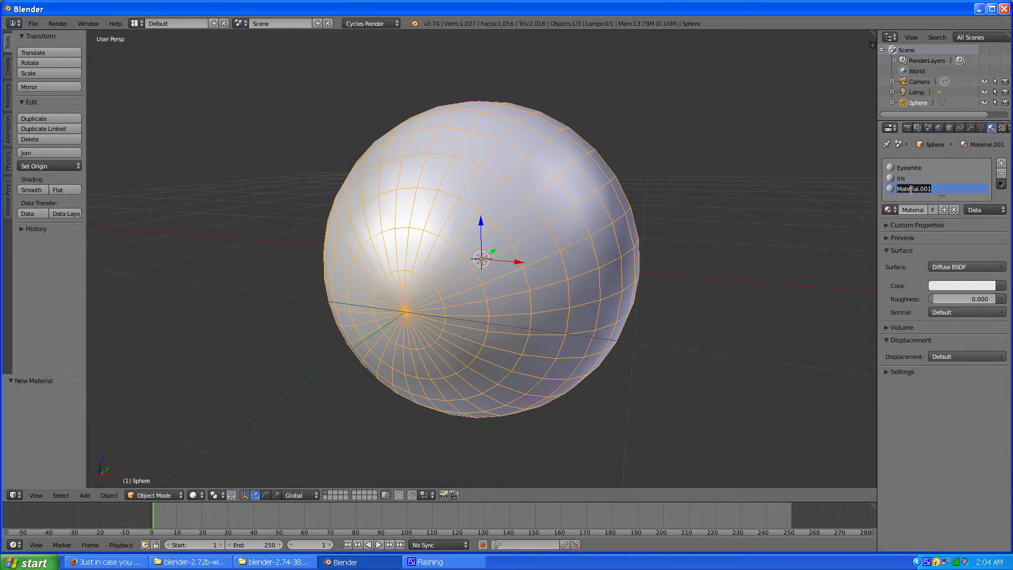
type("Eye Clear")
key("Return")
middle_click_drag(602, 281, 565, 270)
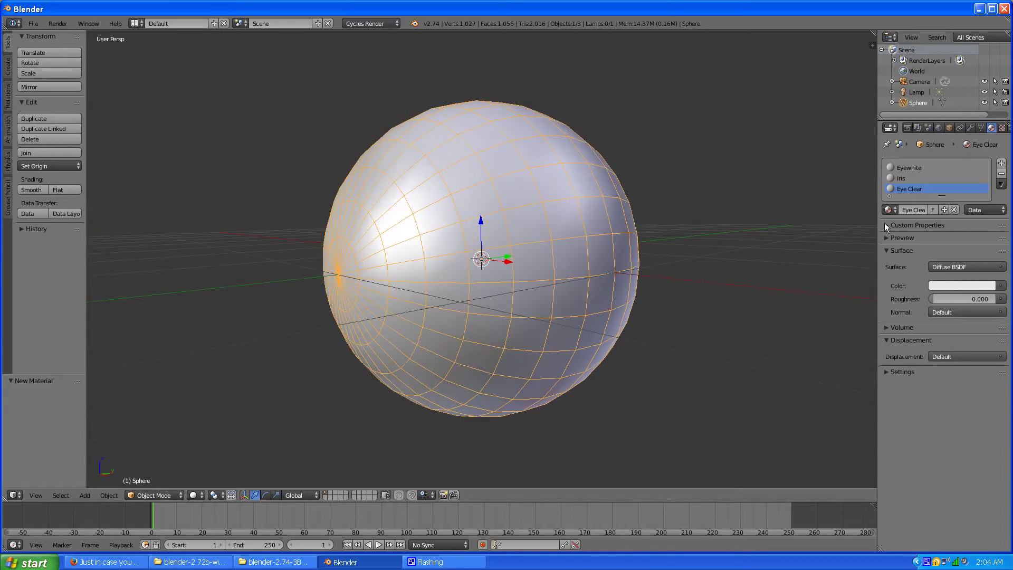
left_click(907, 166)
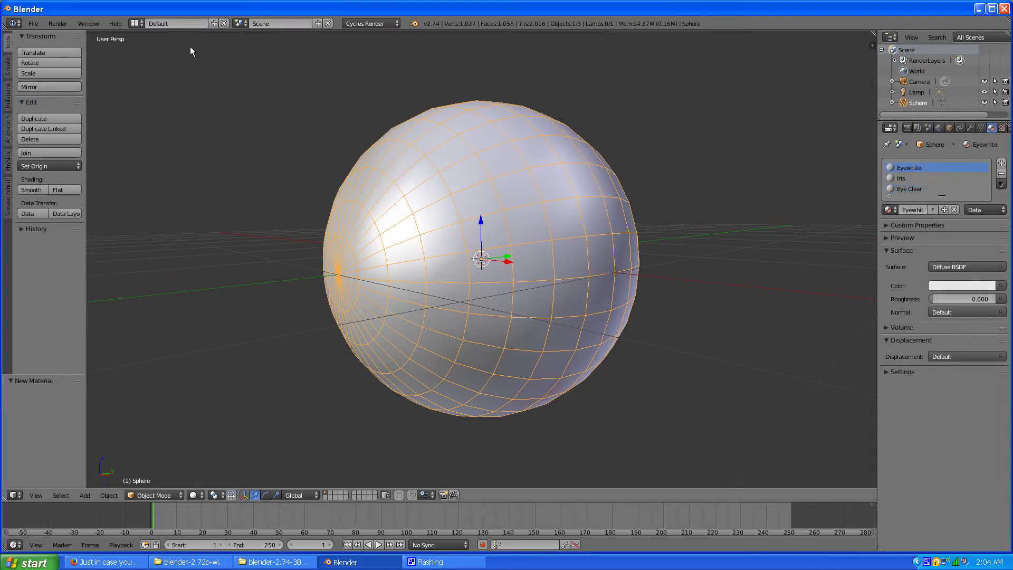
left_click(138, 24)
left_click(154, 57)
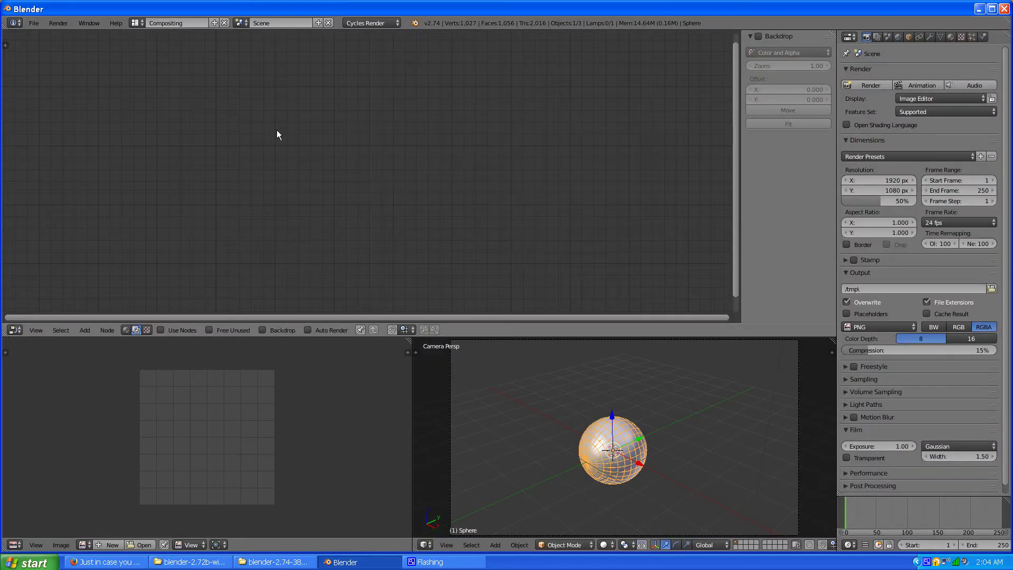
scroll(524, 412, "up", 5)
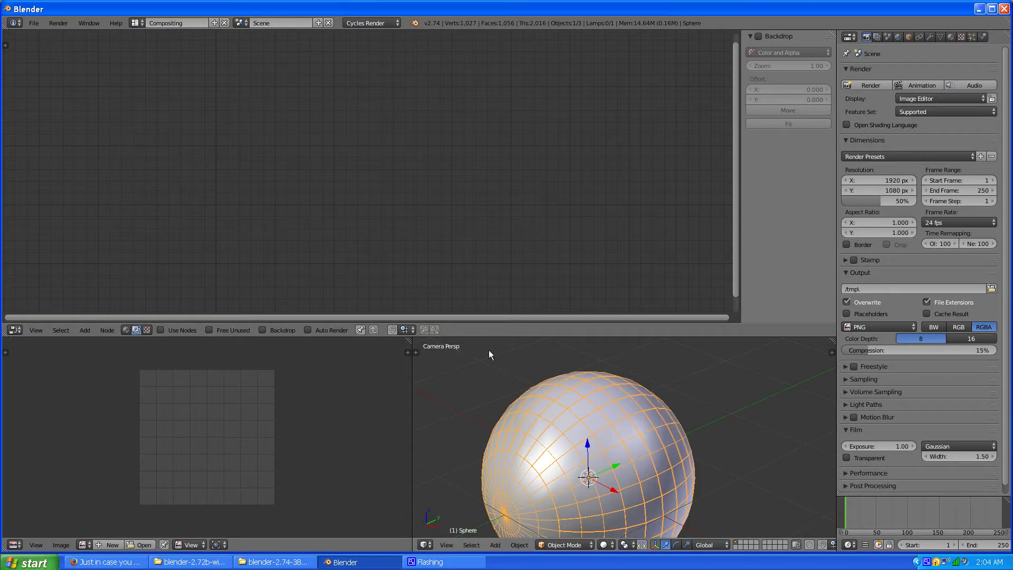
middle_click_drag(487, 414, 519, 363, "shift")
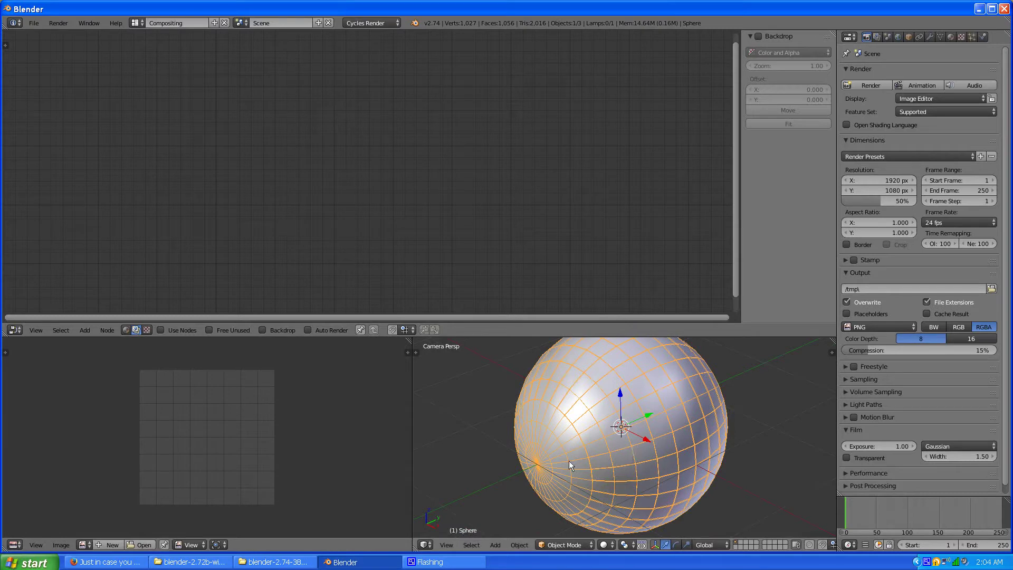
left_click(138, 24)
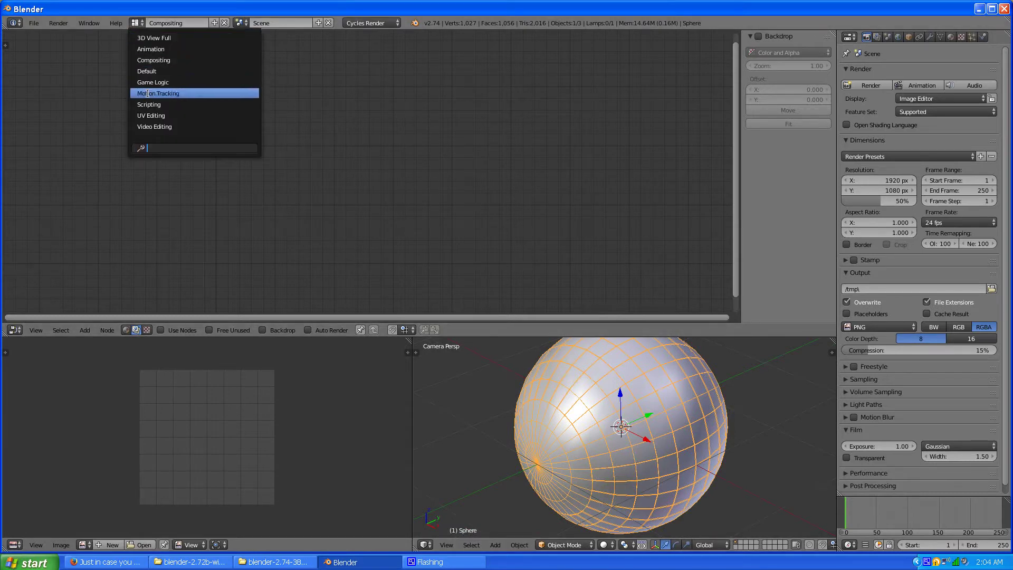
left_click(142, 70)
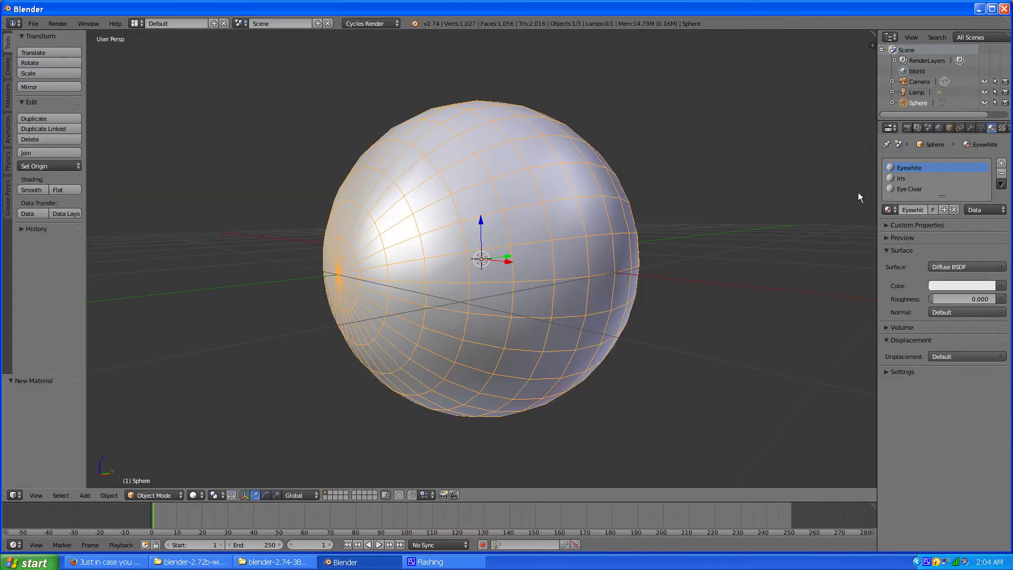
Step: Set the Iris material's viewport color to dark green
left_click(896, 178)
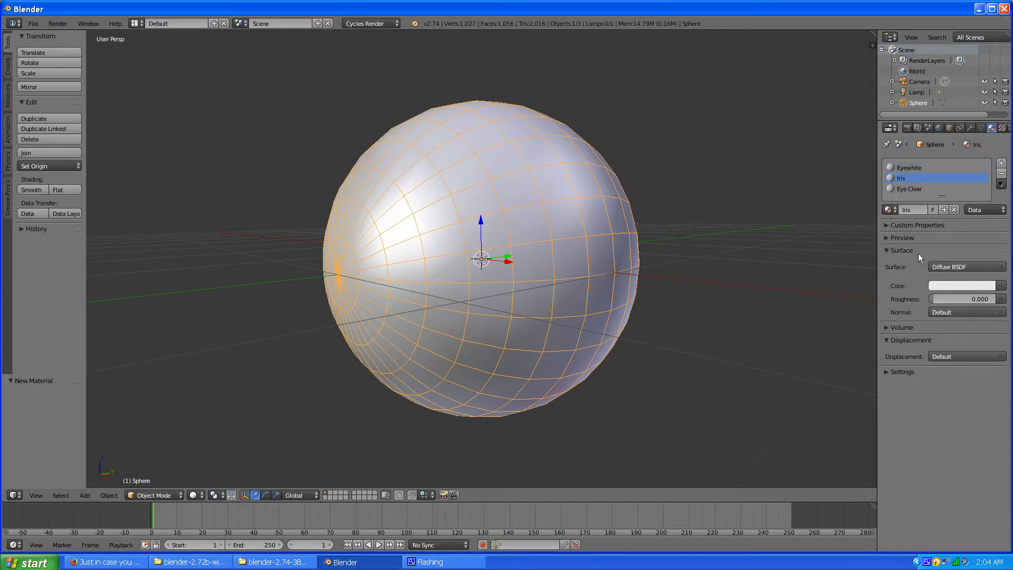
left_click(888, 372)
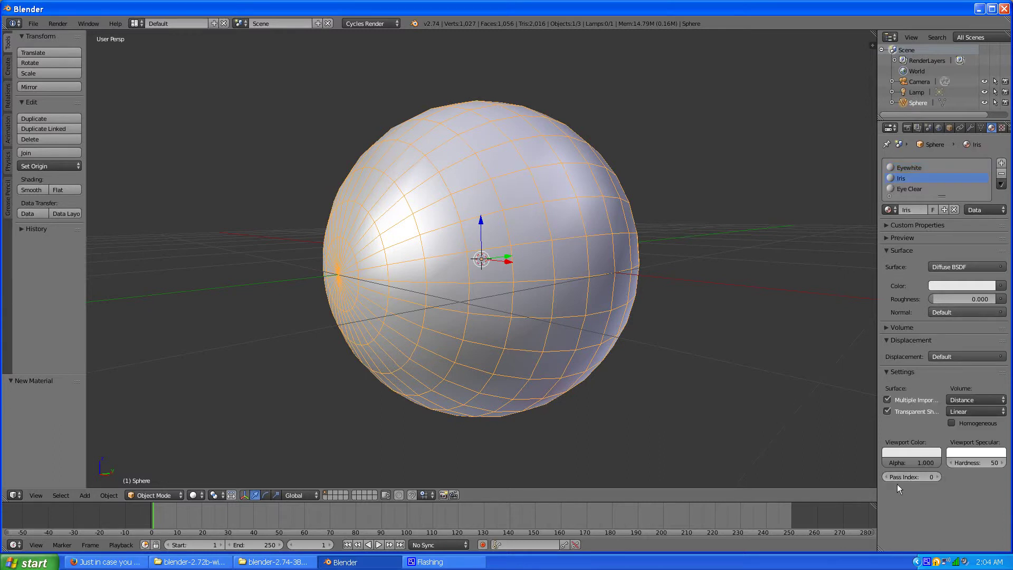
left_click(914, 454)
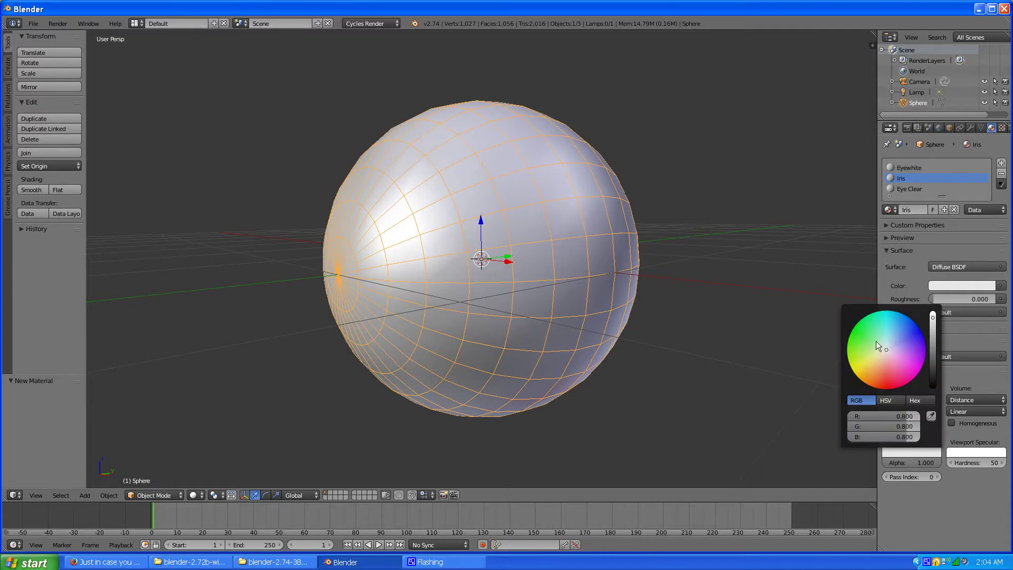
left_click_drag(875, 340, 871, 336)
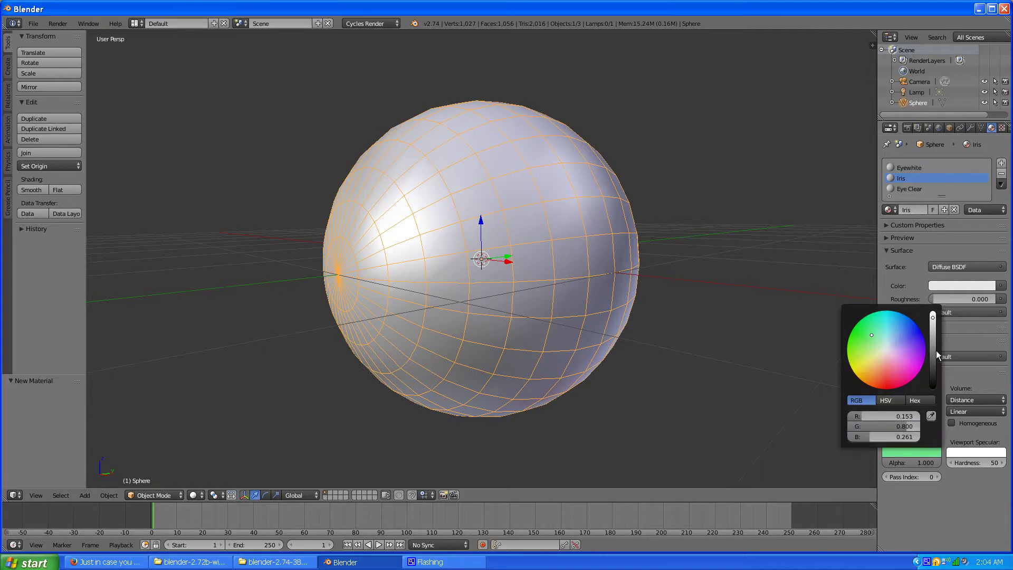
left_click_drag(936, 350, 933, 354)
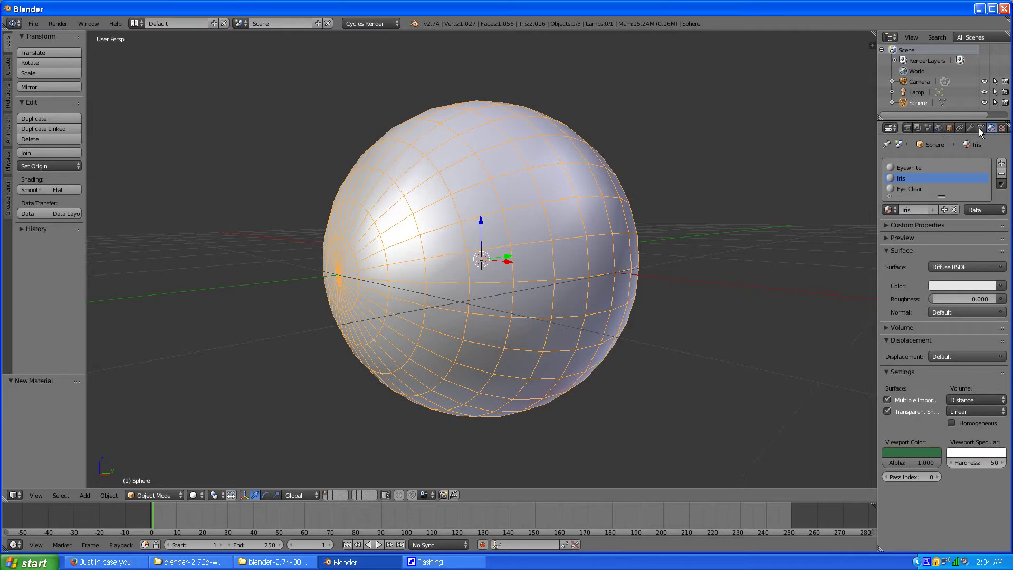
Step: Set the Iris material's diffuse surface color to green with R 0.034, G 0.367 and B 0.052
left_click(955, 285)
left_click(919, 157)
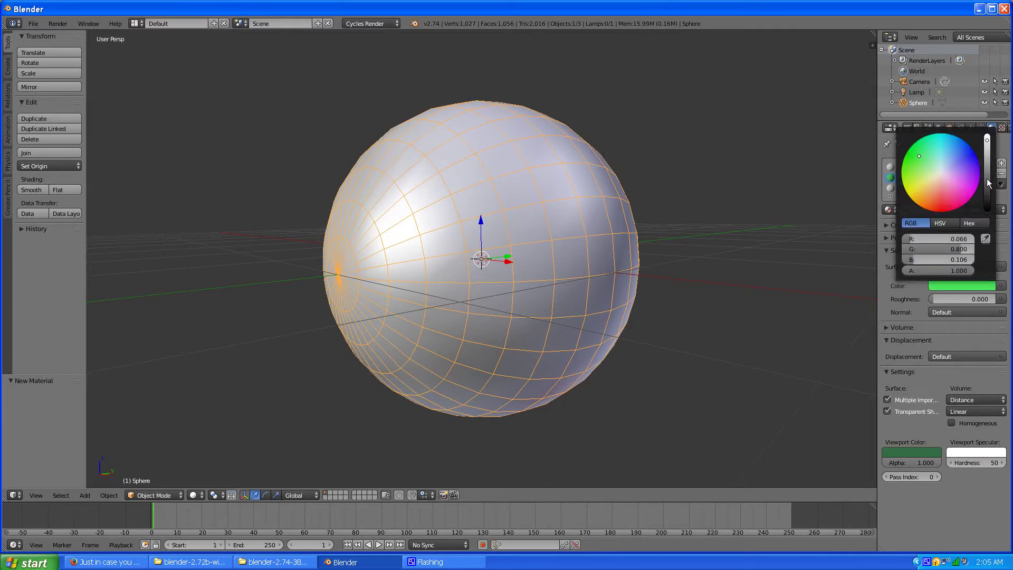
left_click(987, 162)
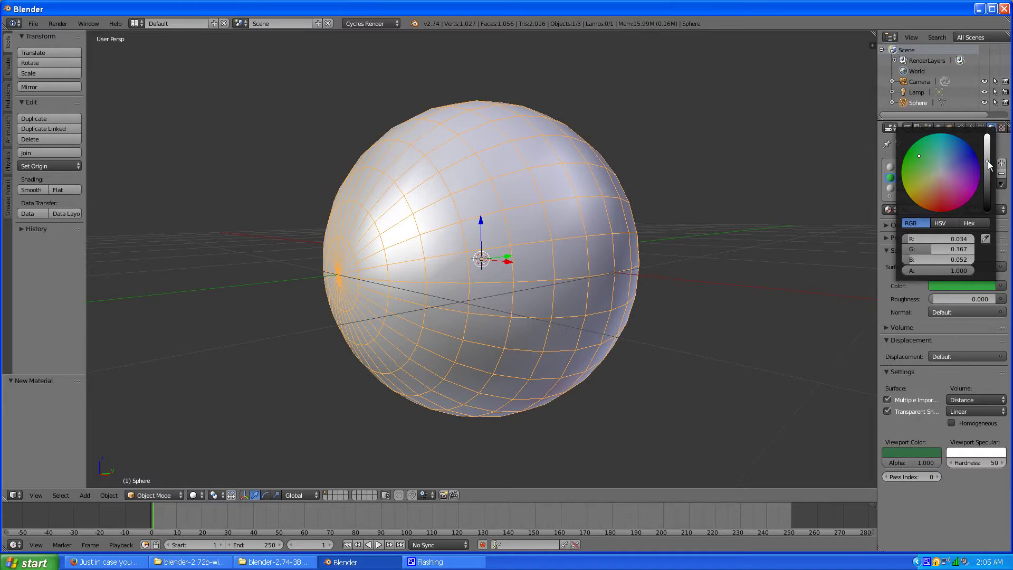
left_click(883, 178)
Step: Give Eye Clear a Glass BSDF surface and a pale blue viewport color (R 0.540, G 0.613, B 0.800) with alpha 0.394
left_click(891, 189)
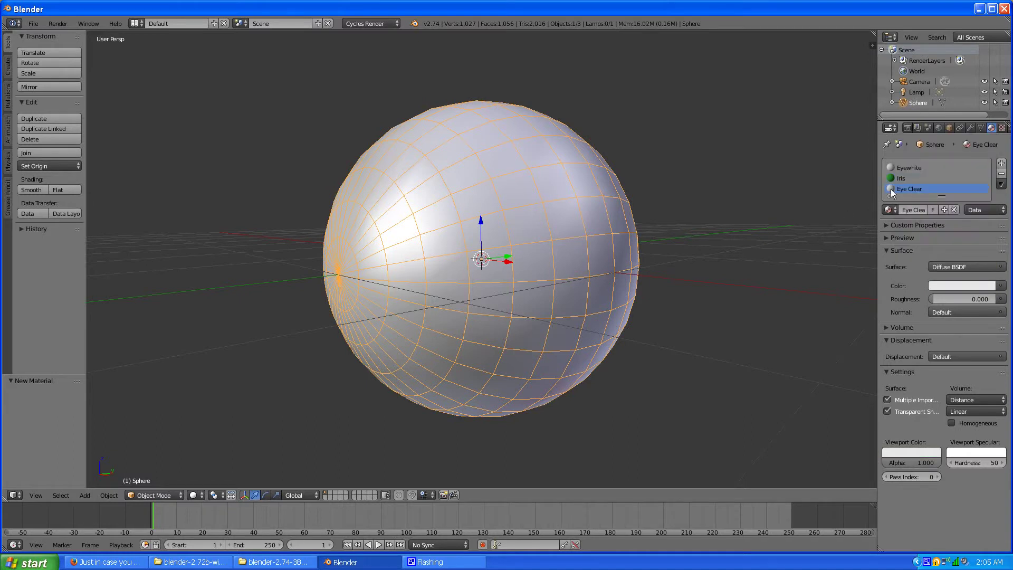
left_click(1002, 267)
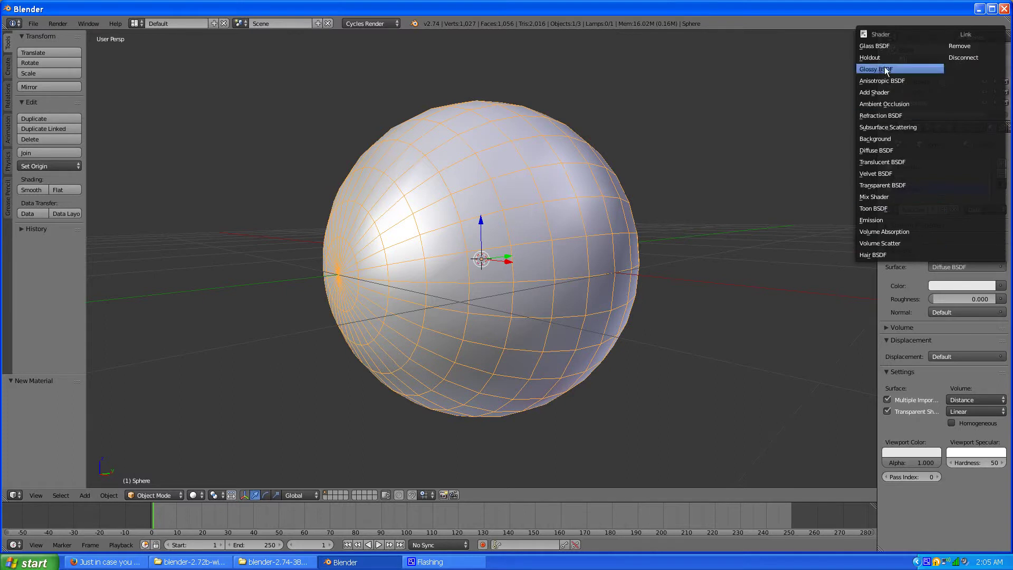
left_click(884, 47)
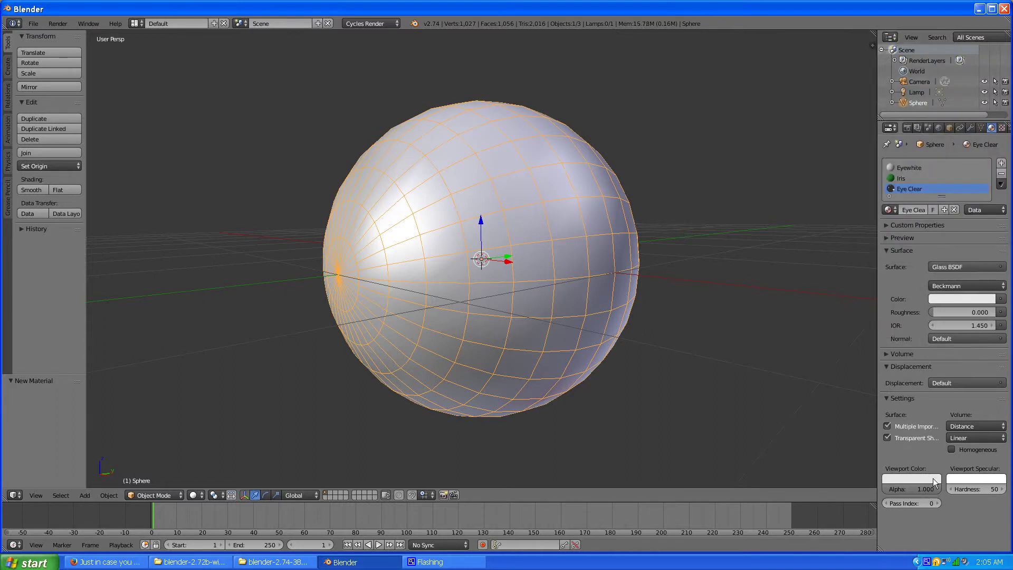
left_click(913, 479)
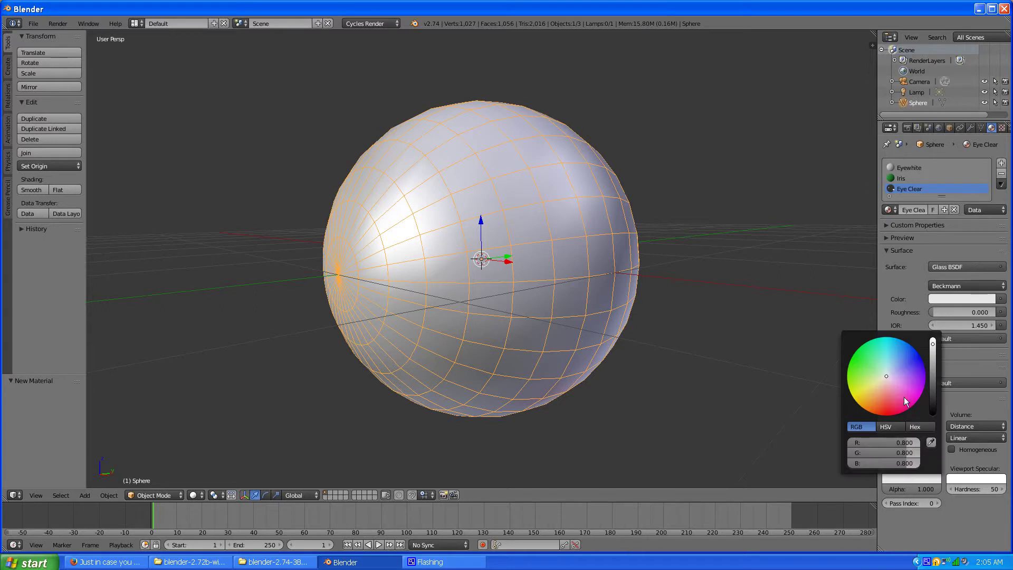
left_click(889, 372)
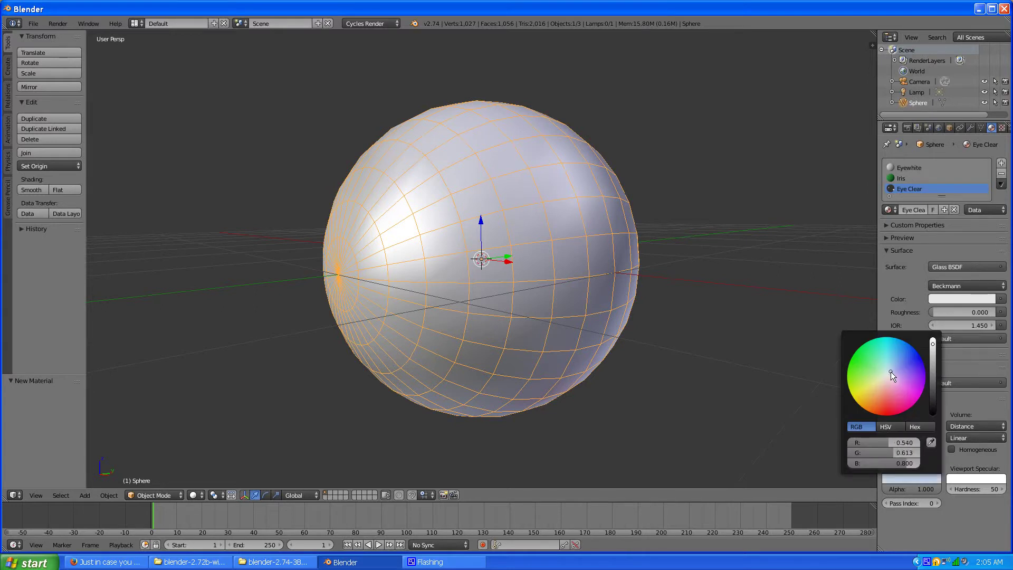
left_click_drag(926, 487, 892, 489)
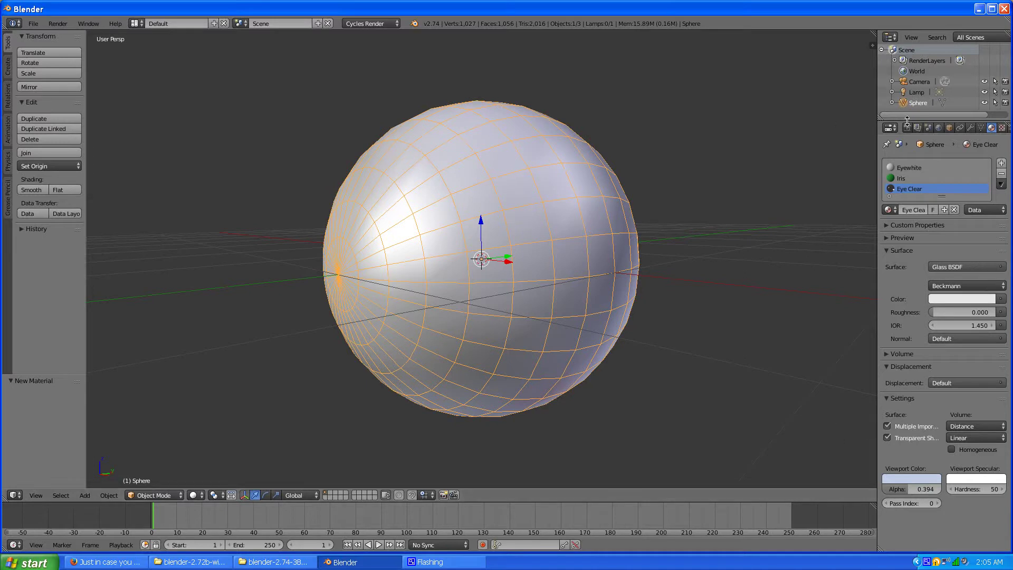
Step: Enable Transparency in the sphere's object display settings and return to its material settings
left_click(949, 127)
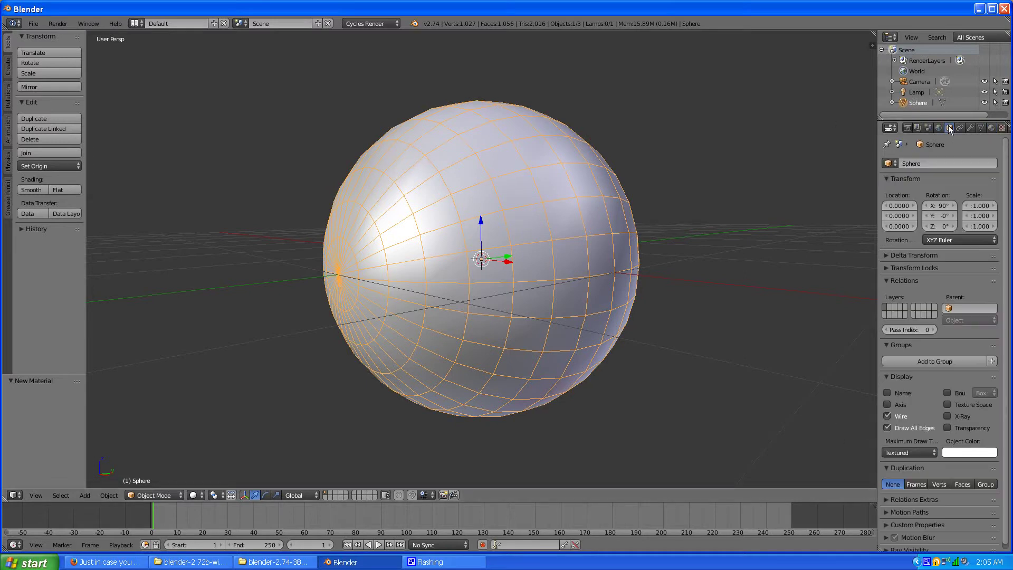
left_click(947, 427)
left_click(991, 128)
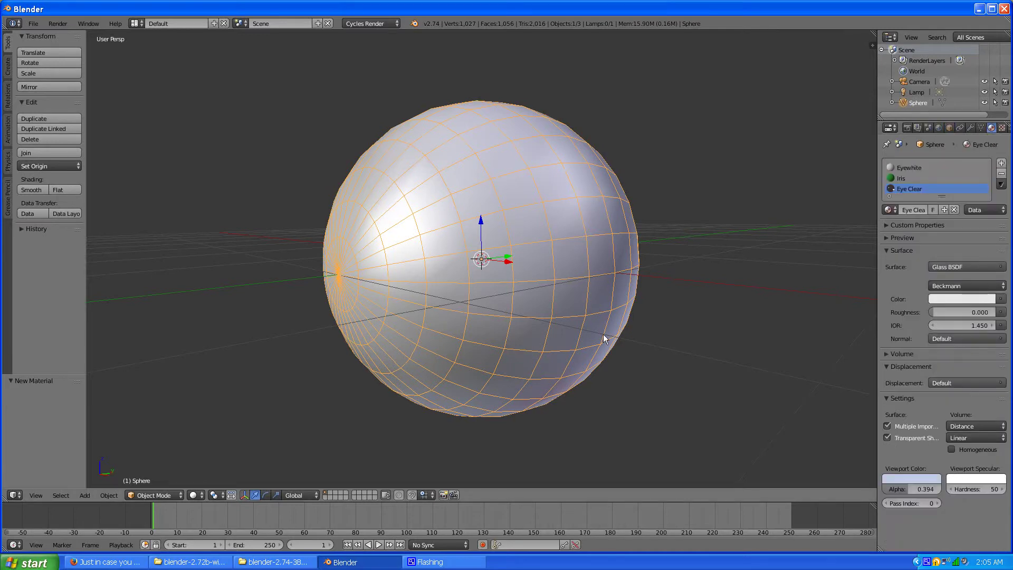
Step: Check the sphere from several angles in wireframe and solid display, and select the Eyewhite material slot
mouse_move(447, 296)
middle_mouse_down()
mouse_move(477, 285)
mouse_move(440, 301)
mouse_move(391, 289)
mouse_move(429, 287)
mouse_move(377, 296)
mouse_move(487, 287)
middle_mouse_up()
key("z")
key("z")
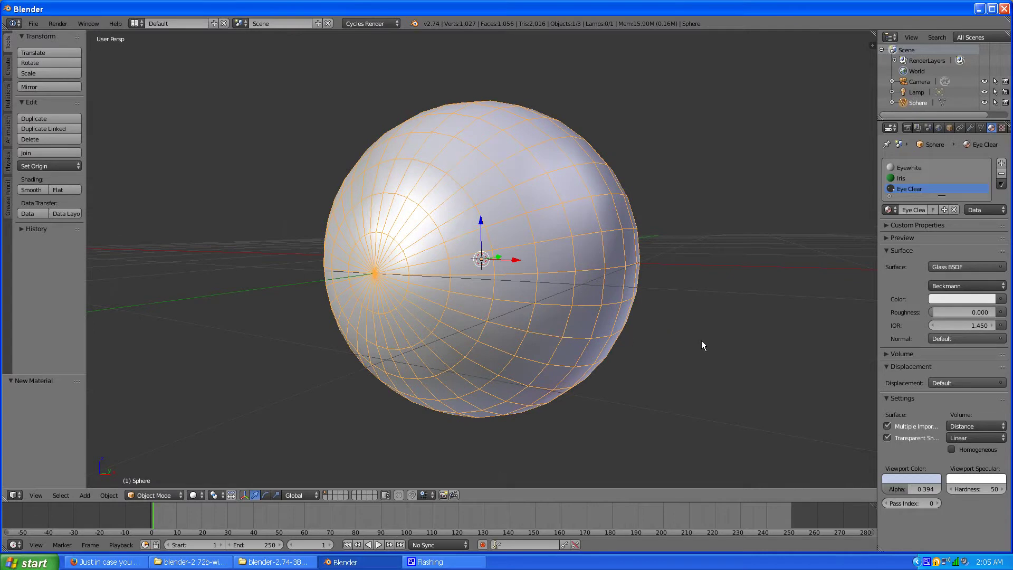
scroll(599, 305, "up", 2)
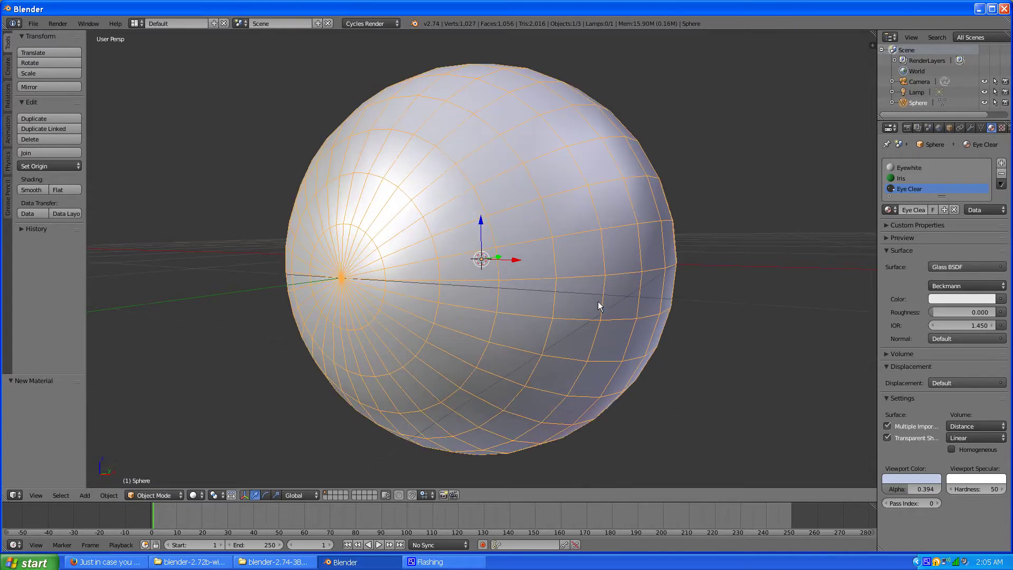
scroll(598, 303, "down", 2)
middle_click_drag(609, 293, 577, 301)
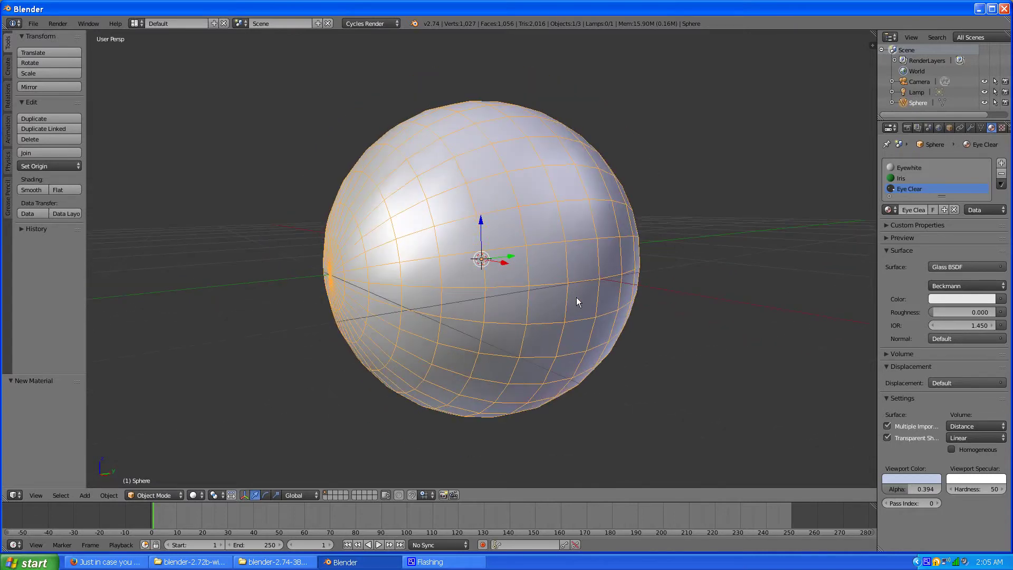
left_click(911, 168)
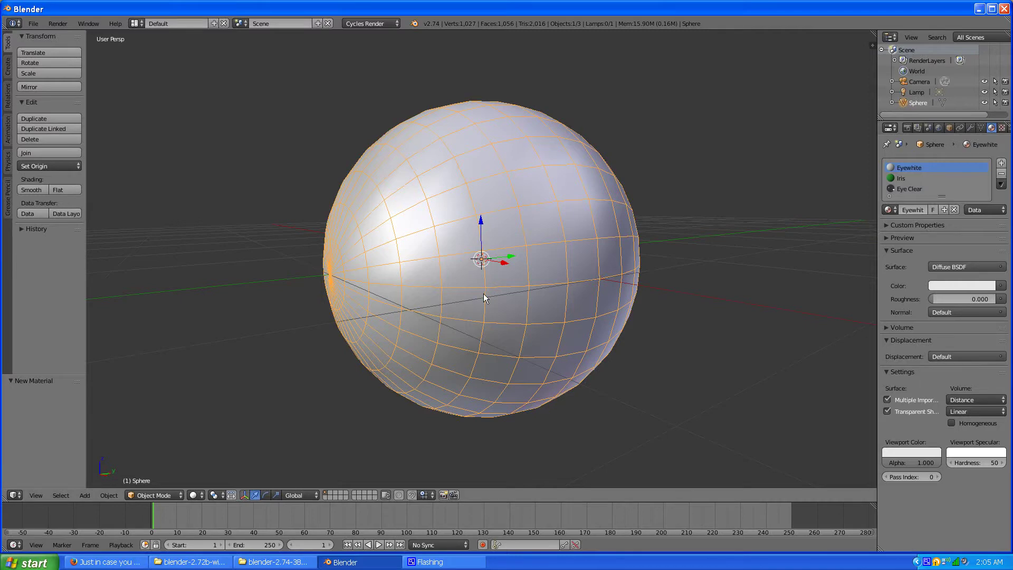
Step: Select the whole outer shell of the sphere in Edit Mode and assign the Eye Clear material to it
middle_click_drag(447, 289, 469, 291)
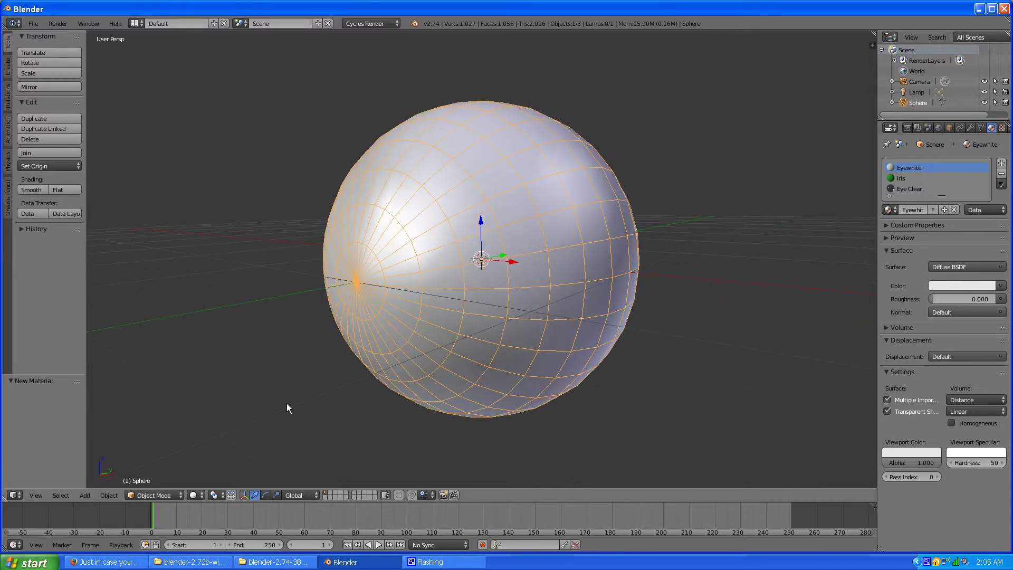
left_click(148, 496)
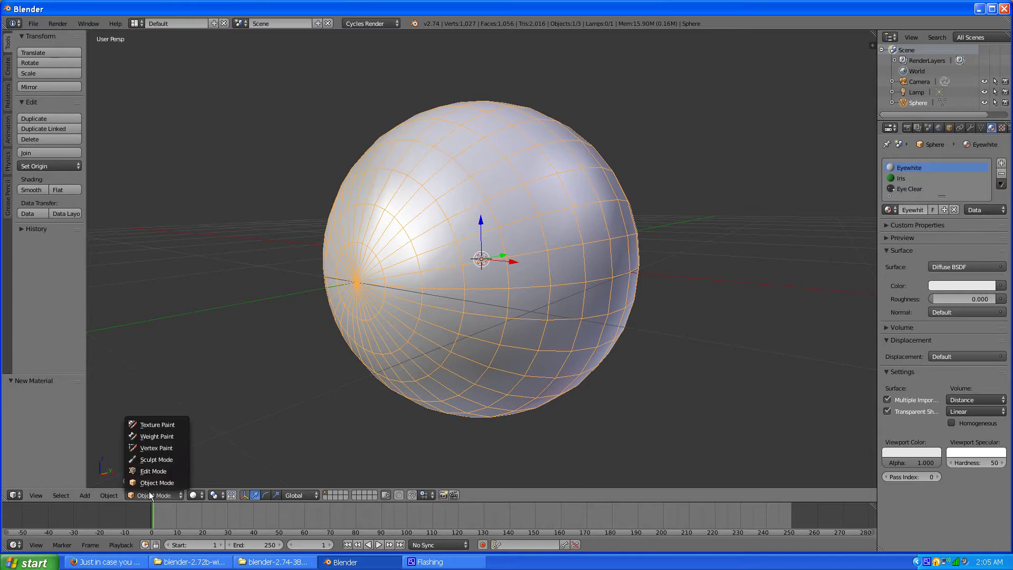
left_click(158, 475)
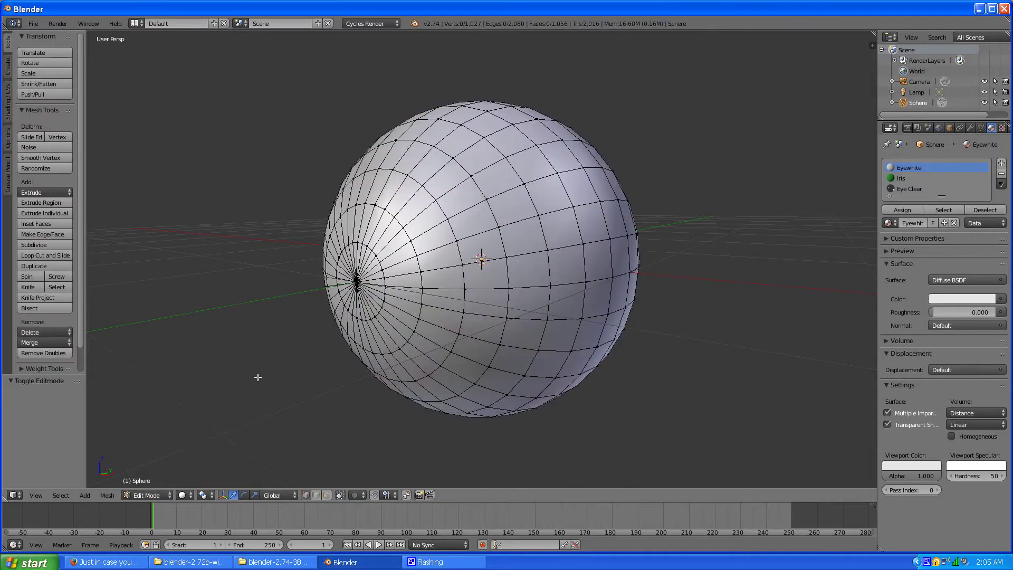
right_click(389, 283)
key("ctrl+l")
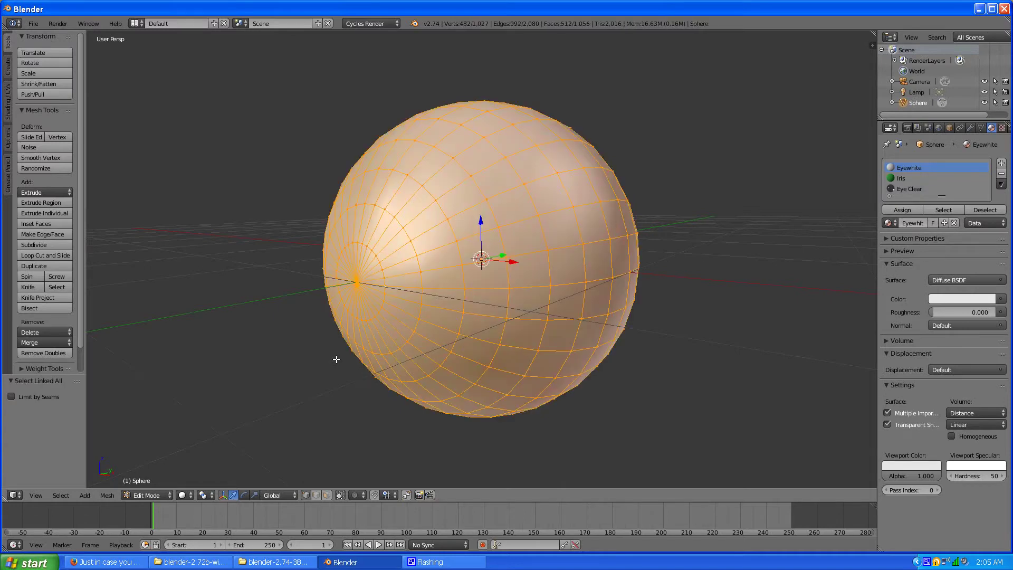
left_click(901, 189)
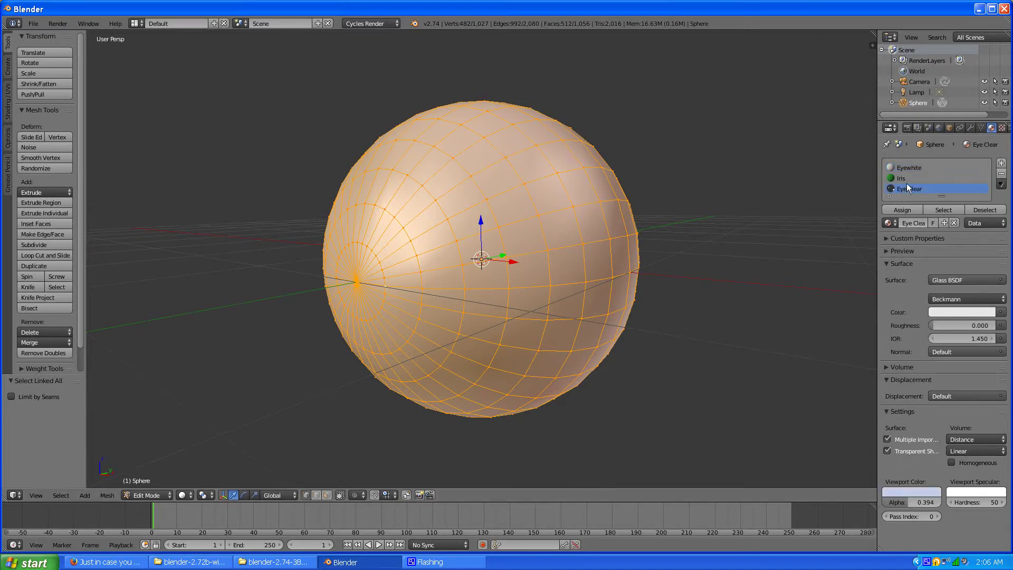
left_click(906, 209)
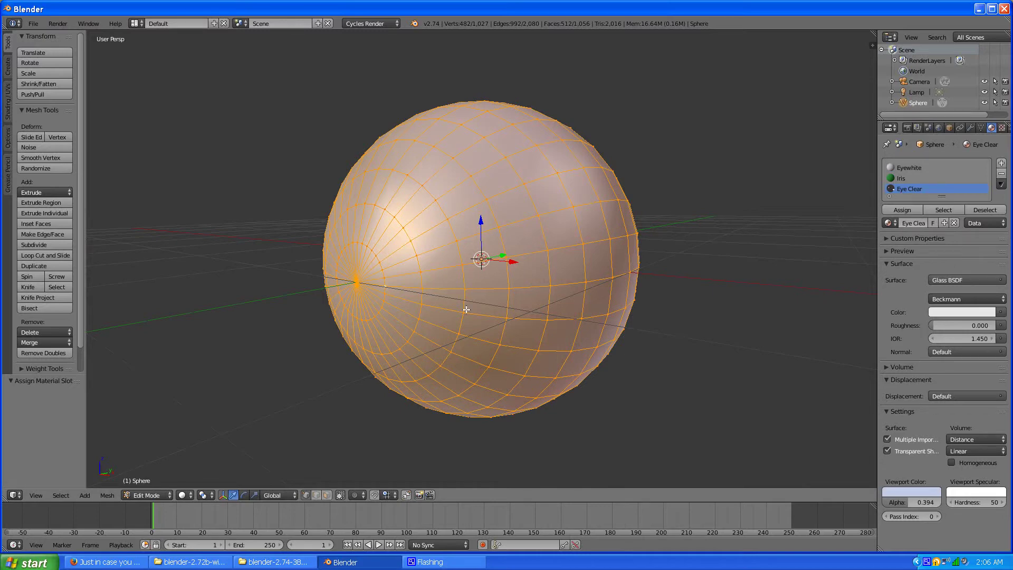
Step: Hide the selected outer shell to expose the inner sphere and turn to its back side
key("h")
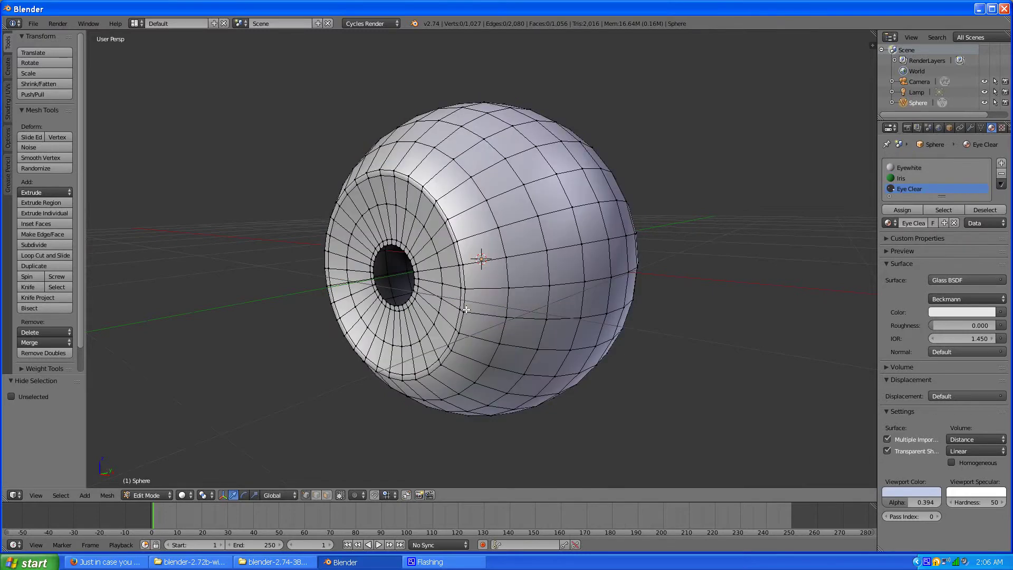
middle_click_drag(397, 340, 435, 306)
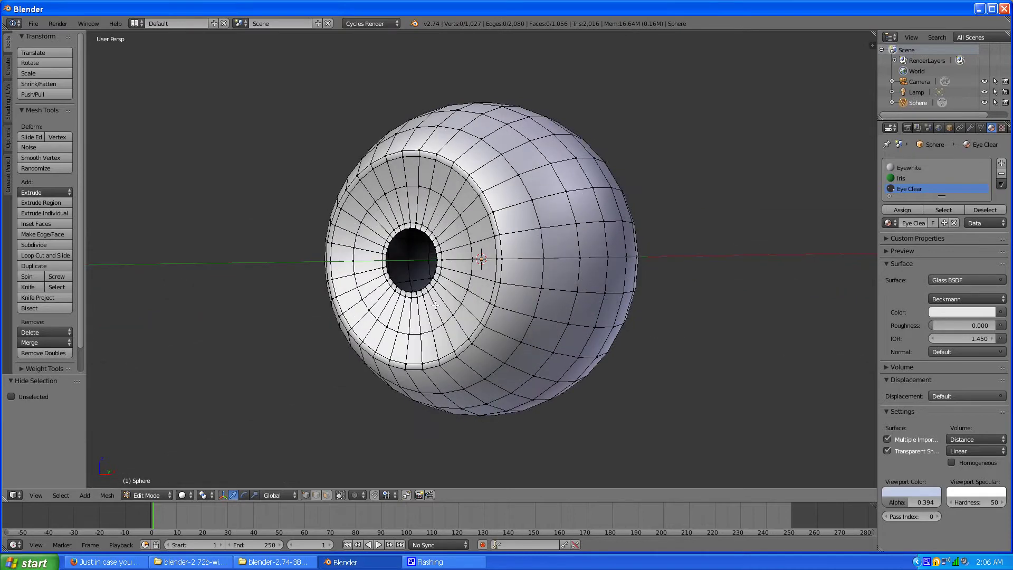
middle_click_drag(565, 319, 406, 320)
Step: Grow a selection from the inner sphere's back pole forward to the rim of the iris disc and assign the Eyewhite material
right_click(593, 259)
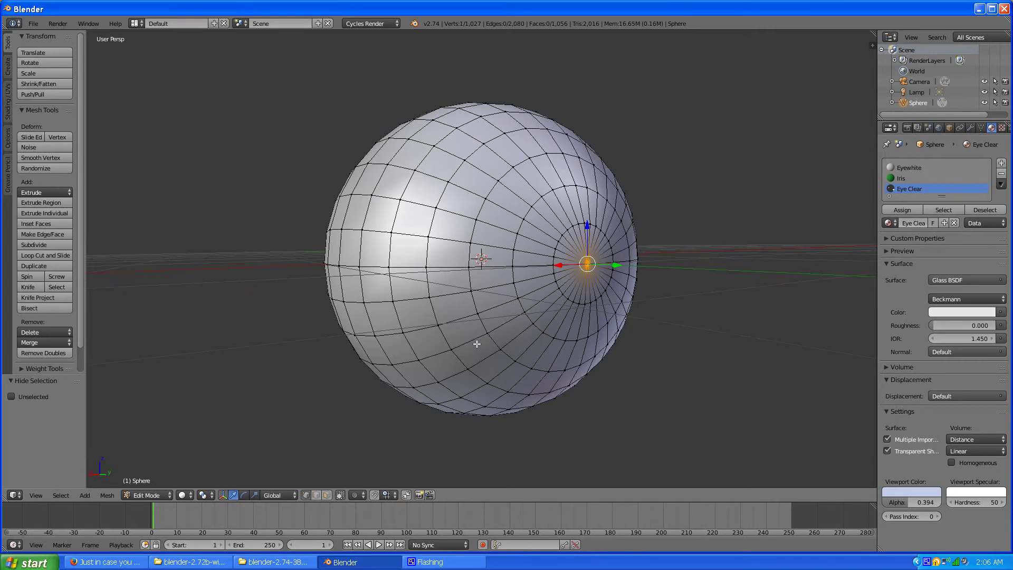
key("ctrl+KP_Add")
key("ctrl+KP_Add")
key("ctrl+KP_Add")
key("ctrl+KP_Add")
key("ctrl+KP_Add")
key("ctrl+KP_Add")
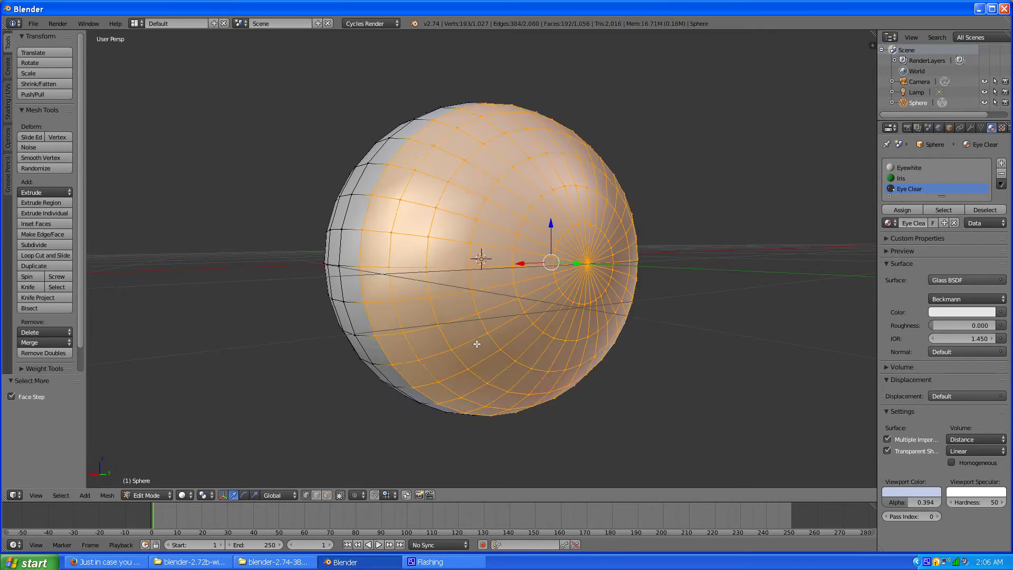
key("KP_4")
key("KP_4")
key("KP_4")
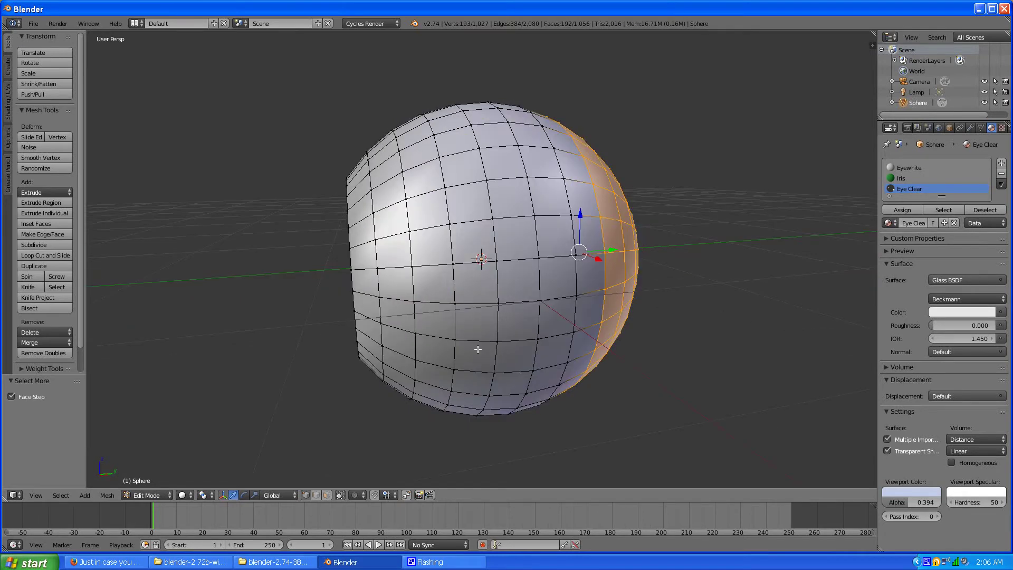
key("ctrl+KP_Add")
key("ctrl+KP_Add")
key("ctrl+KP_Add")
key("ctrl+KP_Add")
key("ctrl+KP_Add")
key("ctrl+KP_Add")
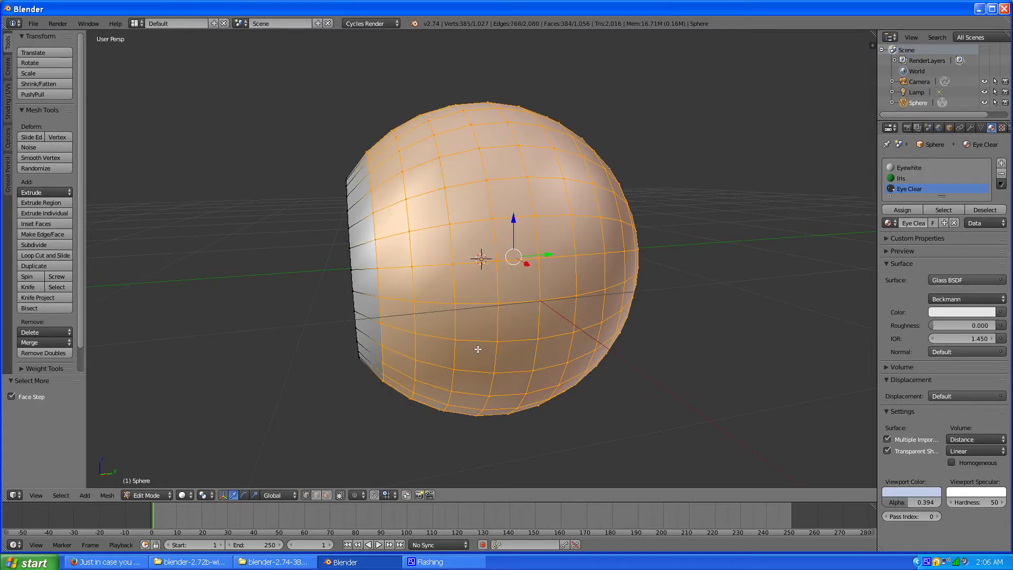
scroll(390, 373, "up", 2)
middle_click_drag(389, 373, 428, 378)
scroll(428, 378, "down", 1)
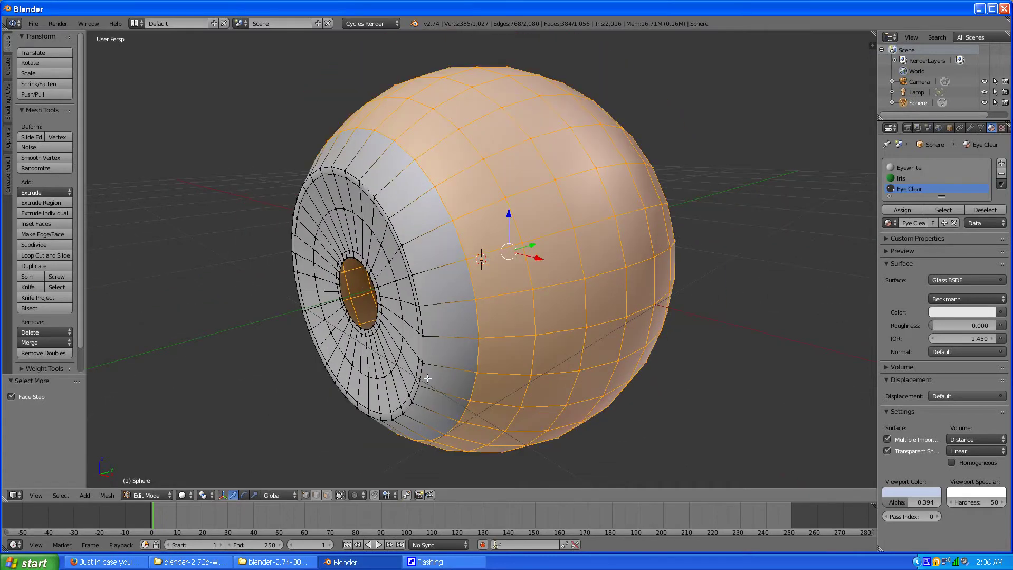
key("ctrl+KP_Add")
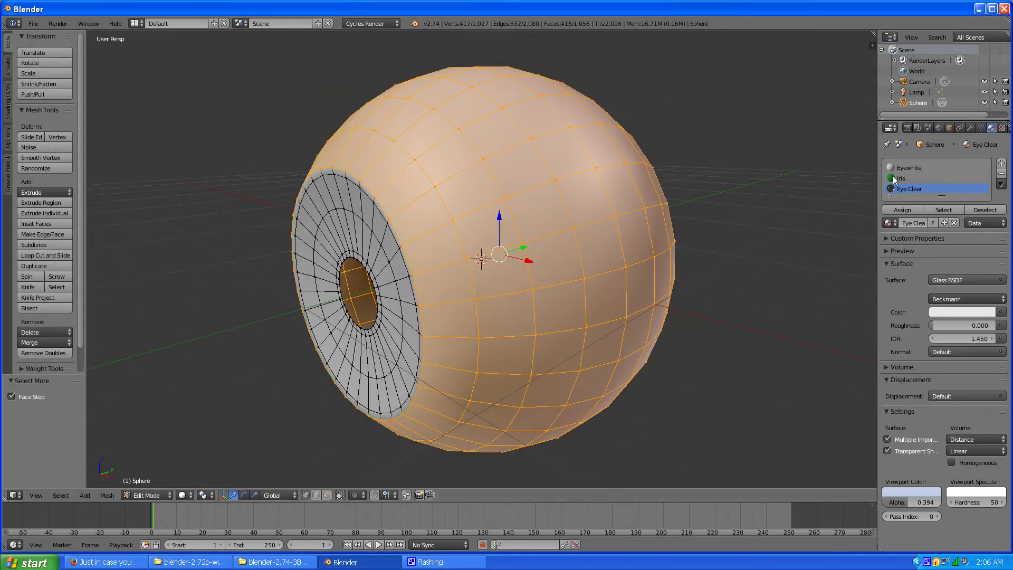
left_click(904, 167)
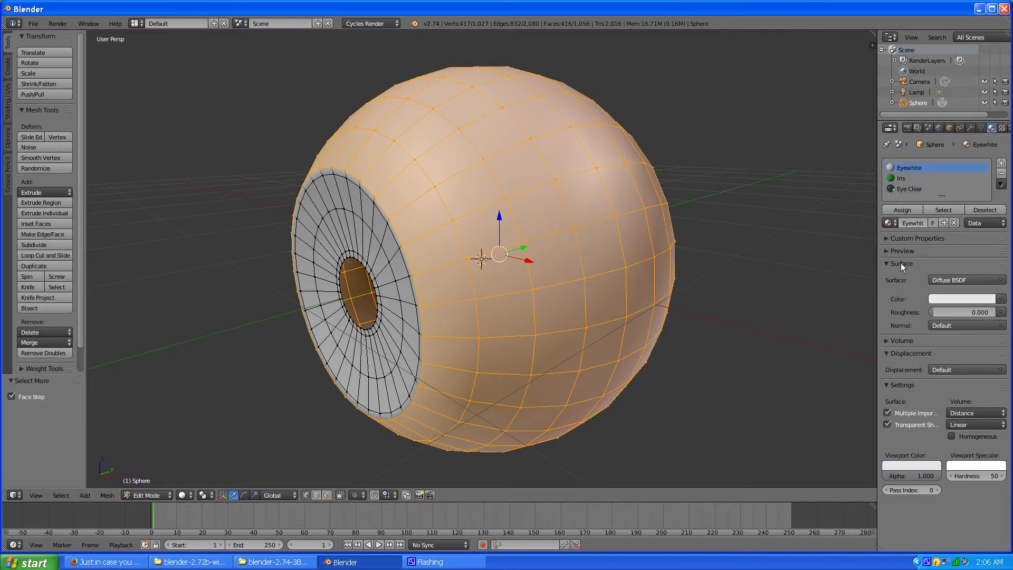
left_click(901, 210)
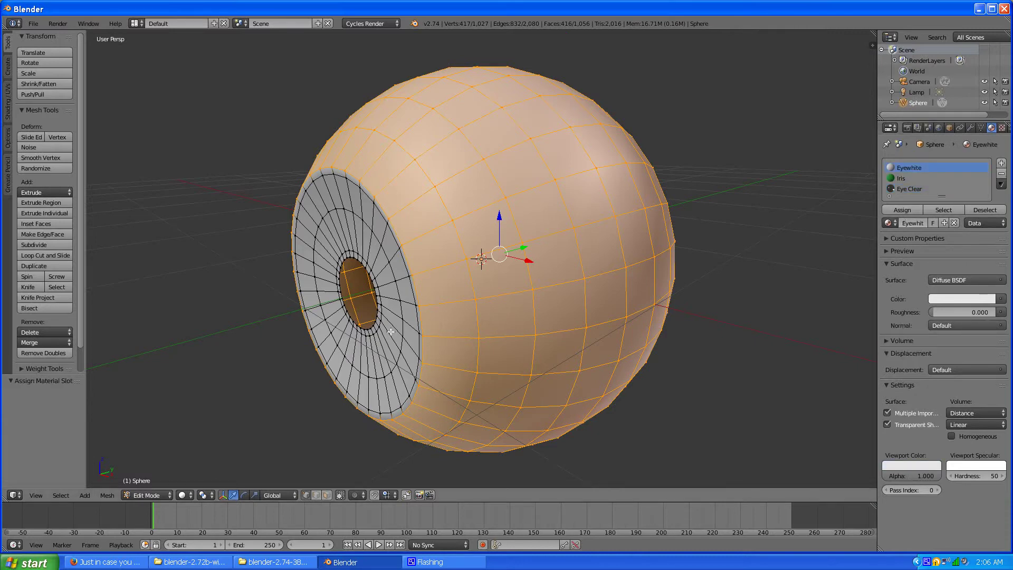
Step: Select the edge loop around the pupil hole, grow it four times across the iris disc, and assign the Iris material
middle_click_drag(390, 332, 423, 322)
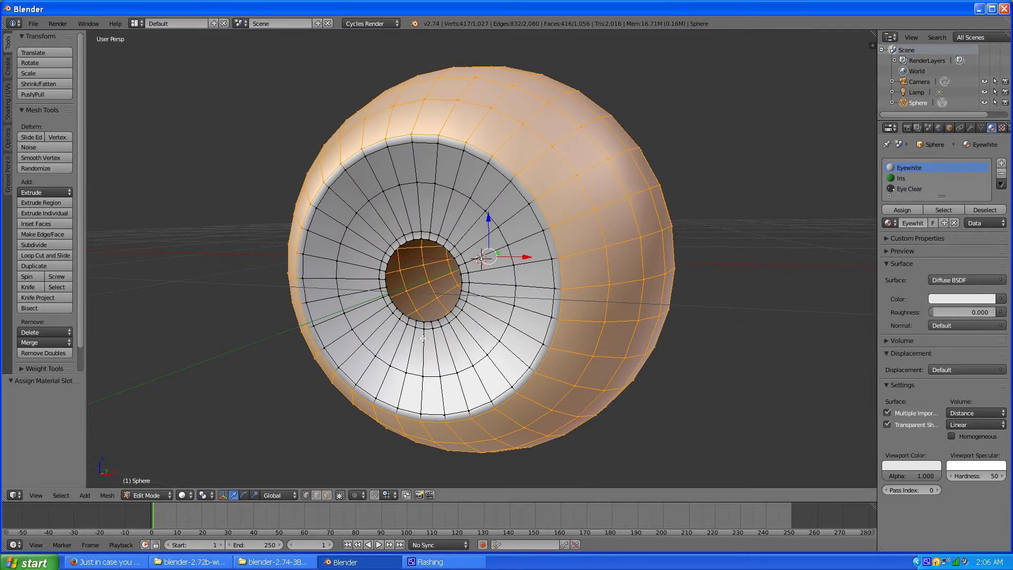
right_click(428, 329, "alt")
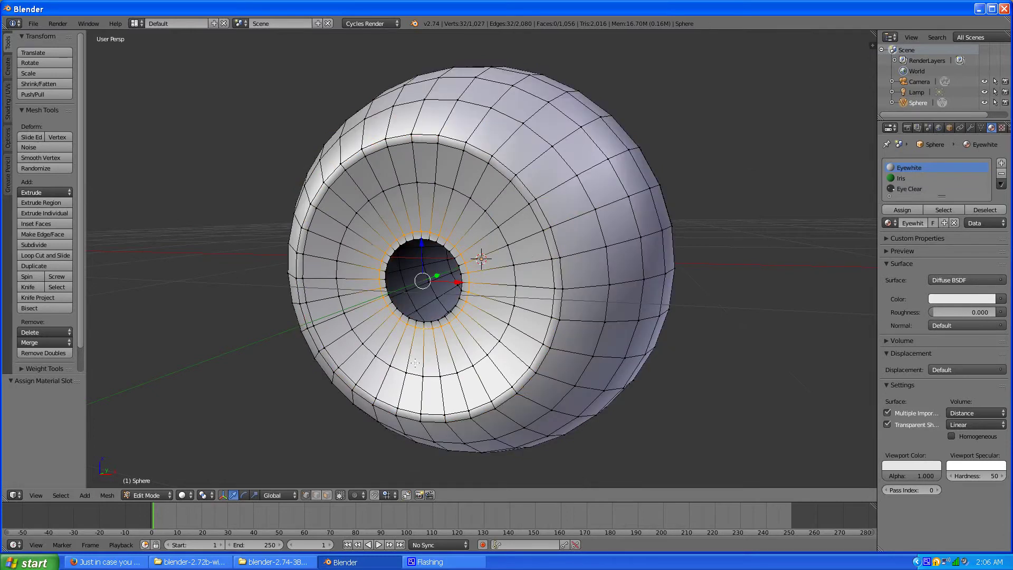
key("ctrl+KP_Add")
key("ctrl+KP_Add")
key("ctrl+KP_Add")
key("ctrl+KP_Add")
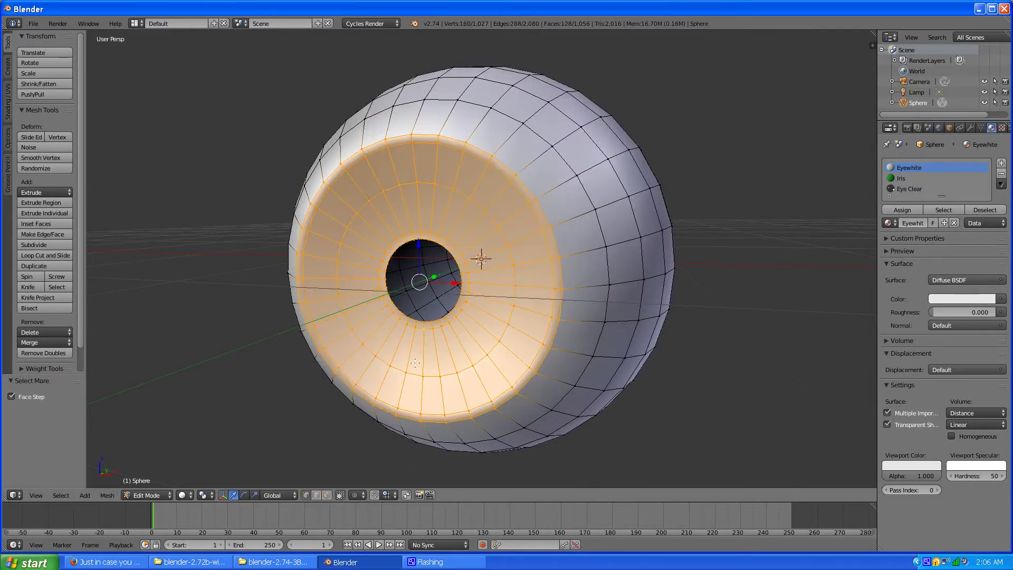
left_click(898, 179)
left_click(901, 210)
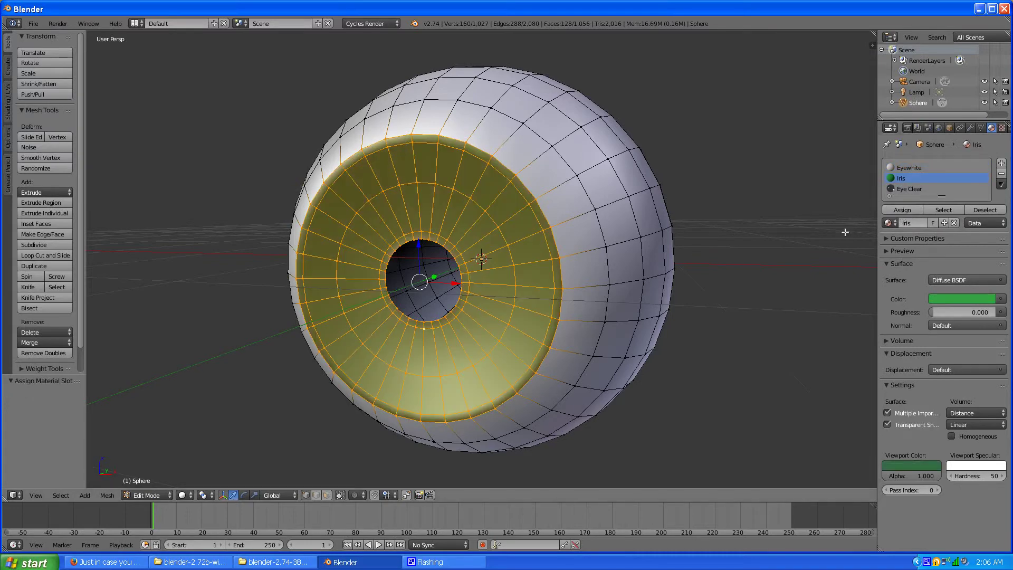
Step: Reveal the hidden outer shell, return to Object Mode and deselect everything to inspect the eye's front
middle_click_drag(599, 332, 546, 355)
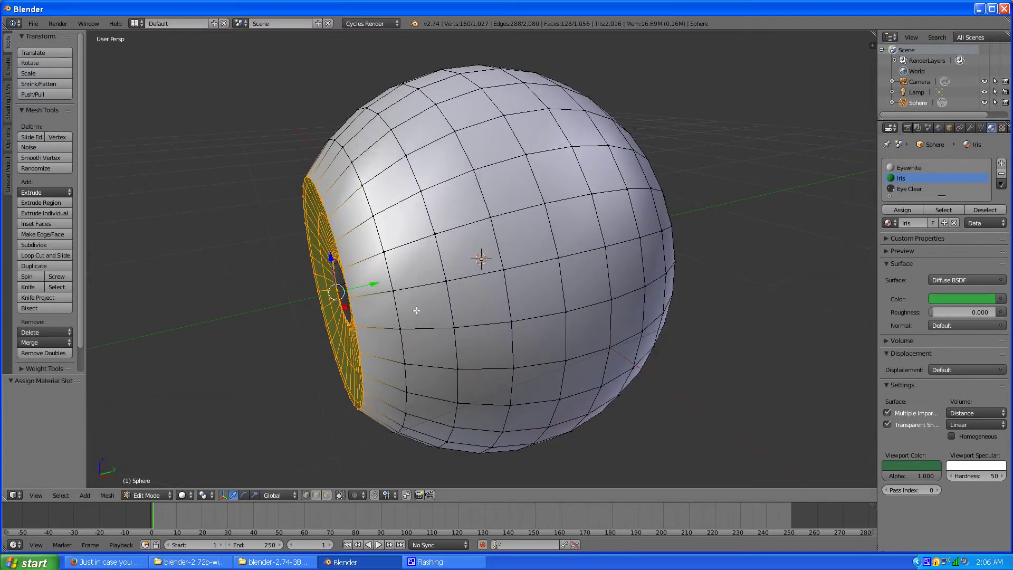
middle_click_drag(416, 311, 438, 285)
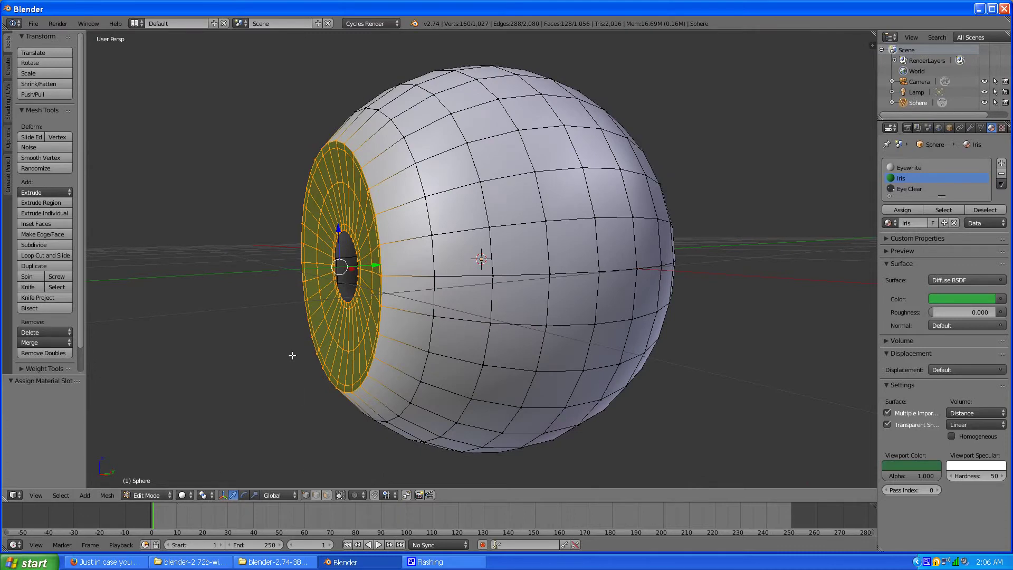
key("alt+h")
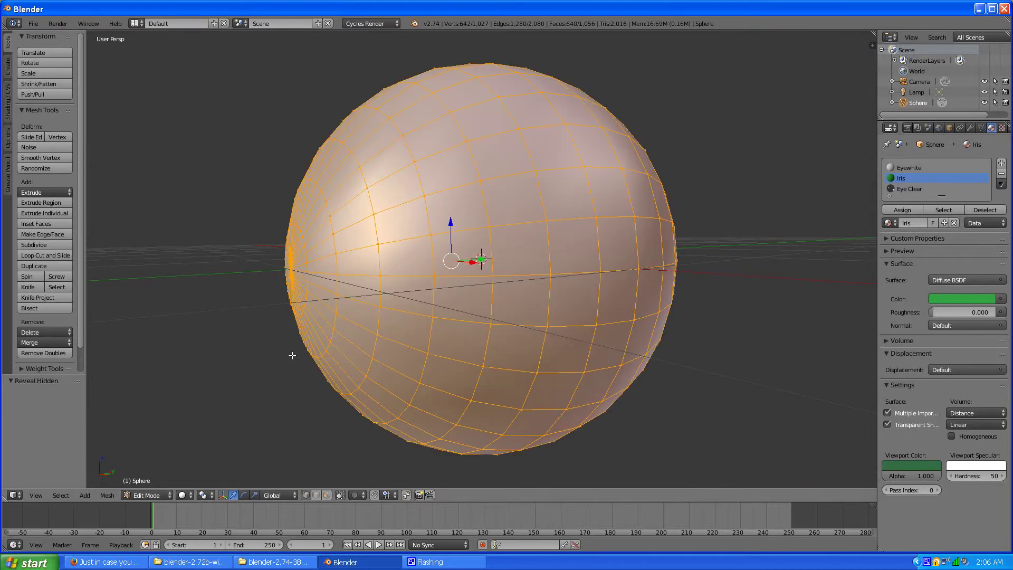
left_click(148, 495)
left_click(154, 481)
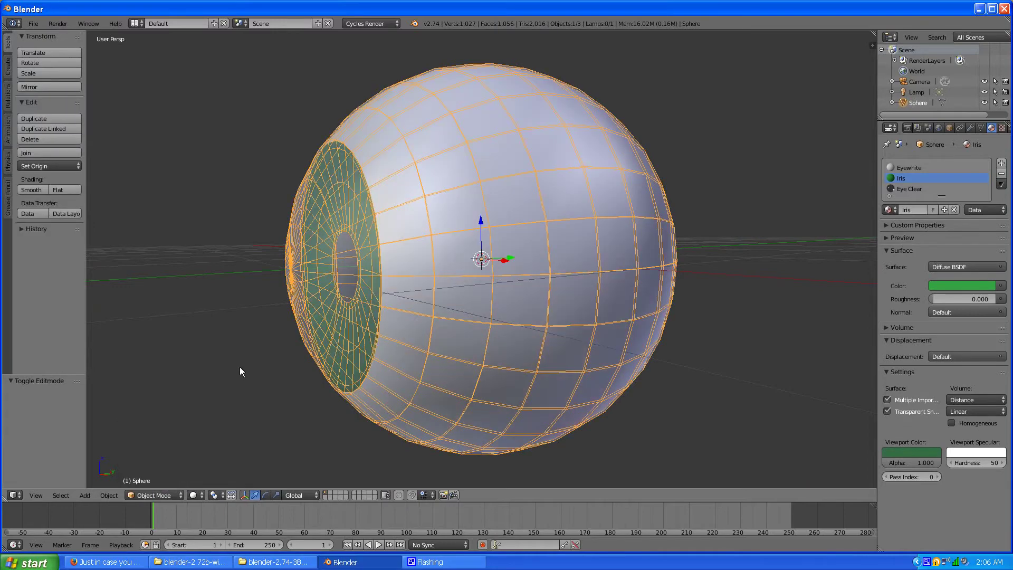
key("a")
middle_click_drag(252, 350, 297, 347)
scroll(297, 347, "down", 2)
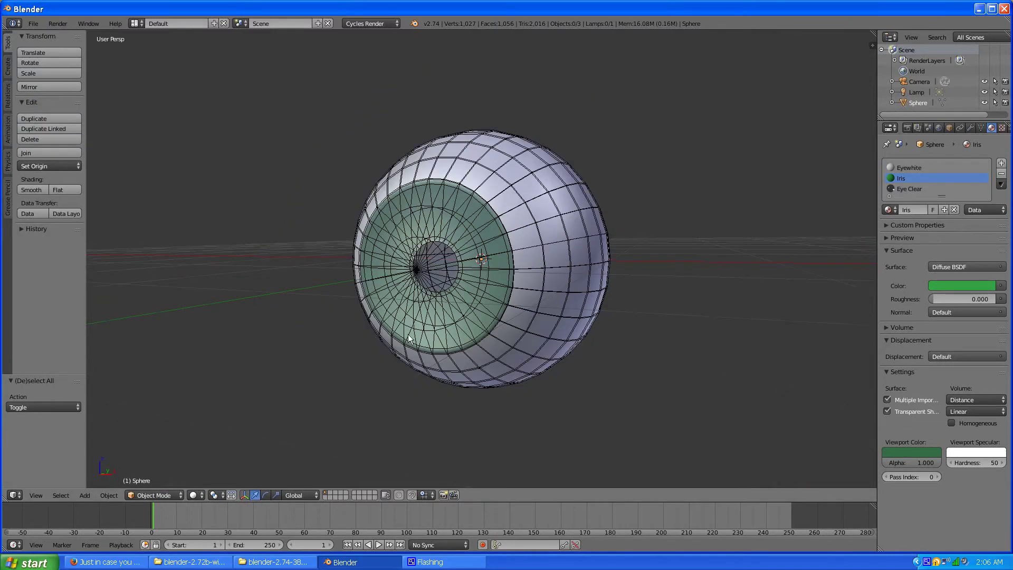
mouse_move(411, 339)
middle_mouse_down()
mouse_move(374, 342)
mouse_move(406, 338)
middle_mouse_up()
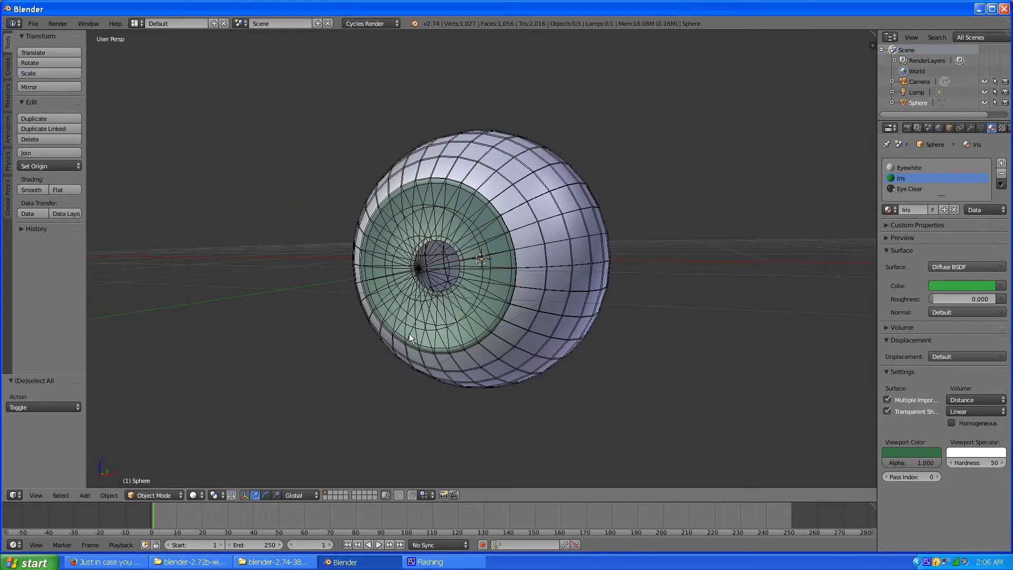
Step: Switch to the Compositing screen layout and show the shader nodes of the Eyewhite material
left_click(139, 23)
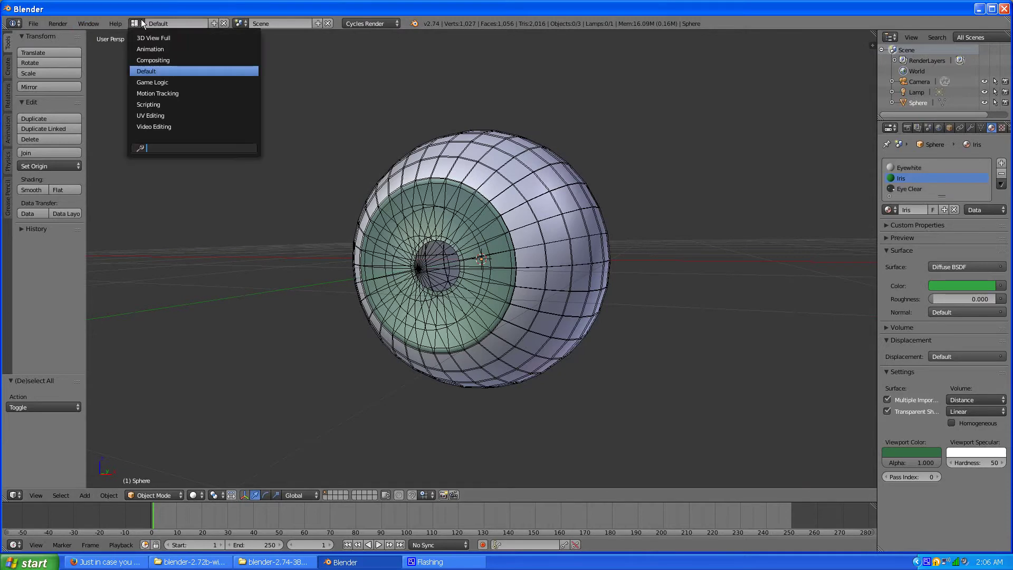
left_click(141, 59)
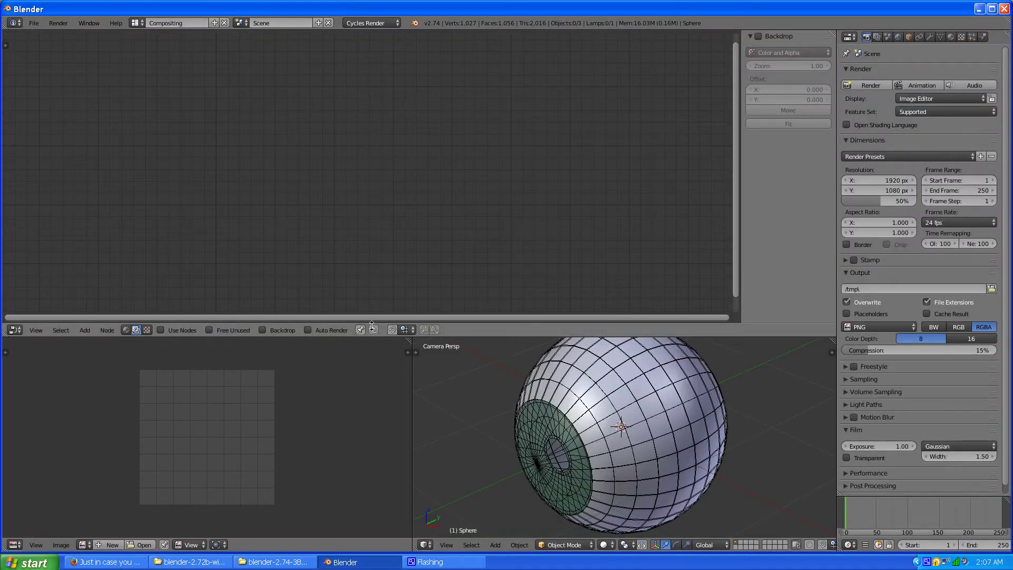
left_click(126, 330)
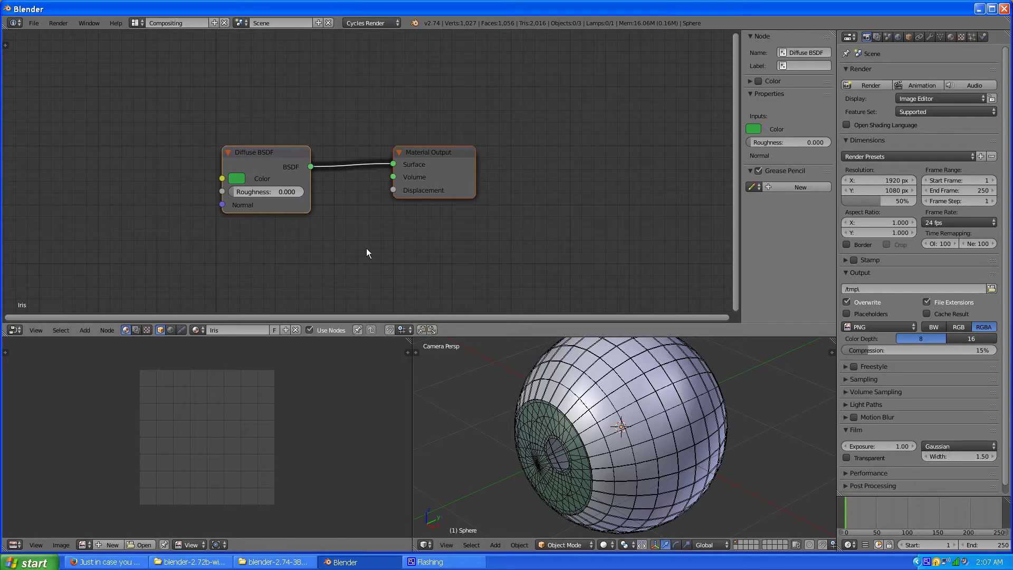
middle_click_drag(391, 264, 409, 243)
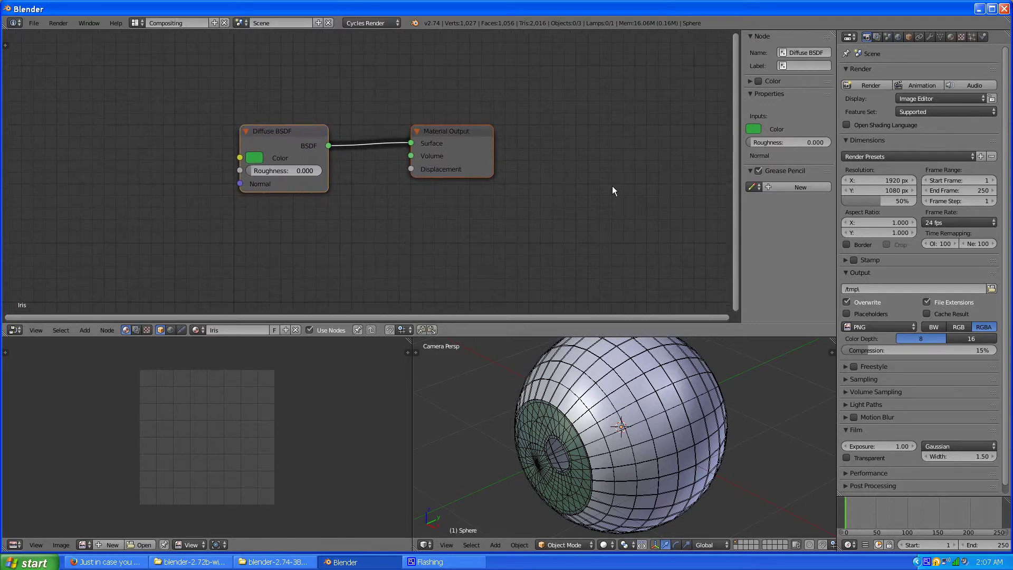
left_click(952, 35)
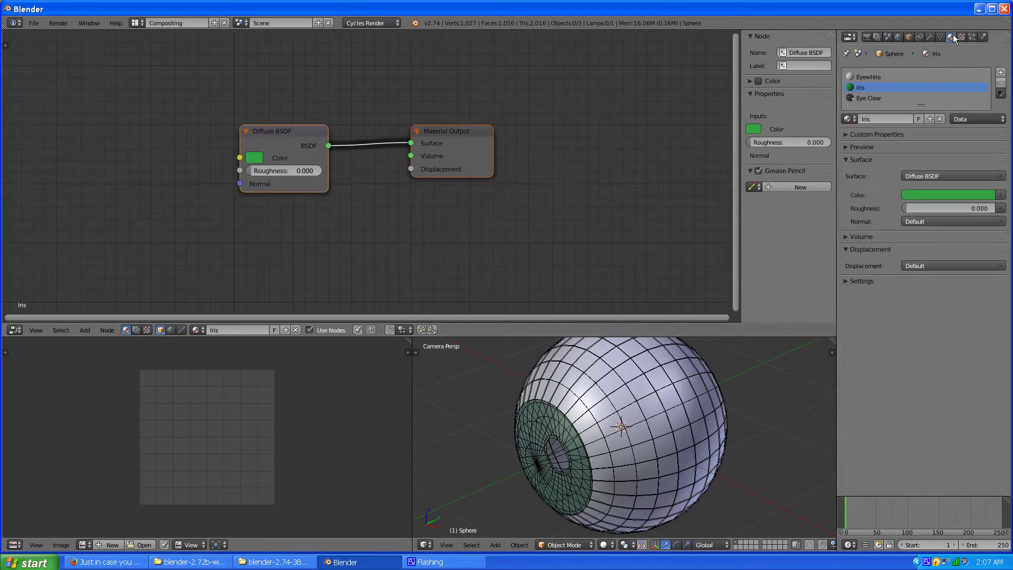
left_click(864, 77)
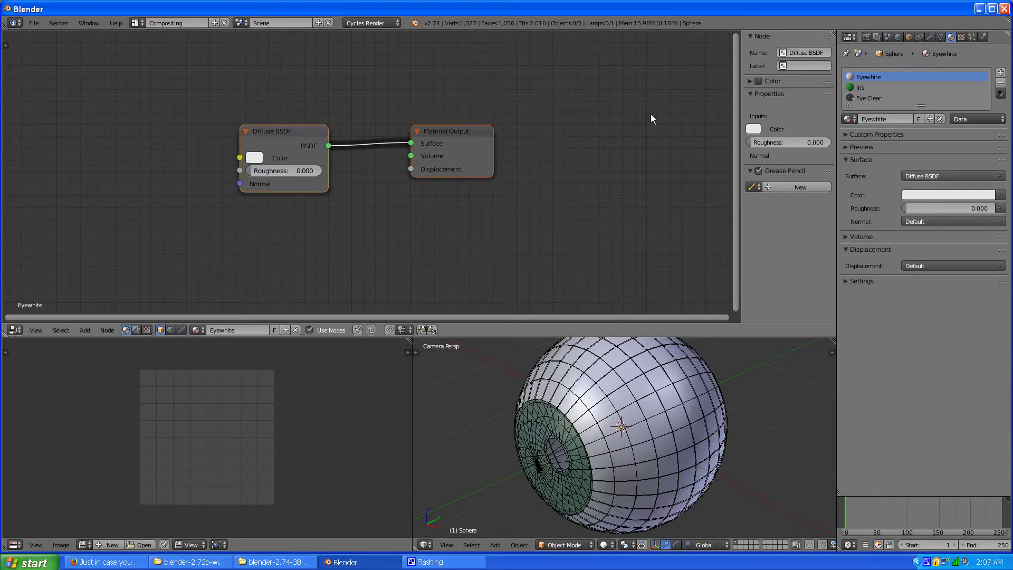
Step: Spread the Diffuse BSDF and Material Output nodes apart and insert a Mix Shader on the link between them
left_click_drag(297, 138, 219, 112)
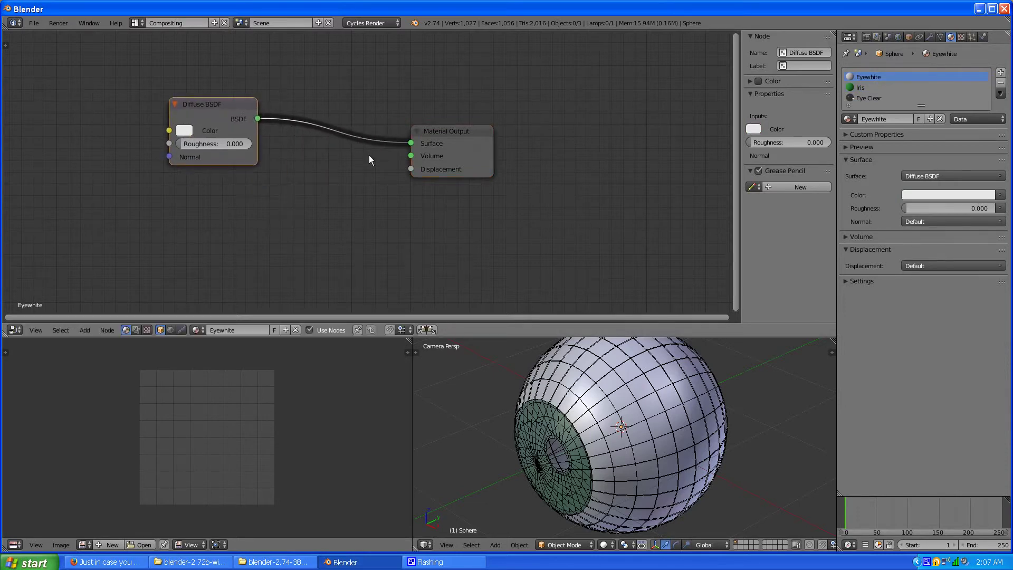
left_click_drag(432, 132, 455, 162)
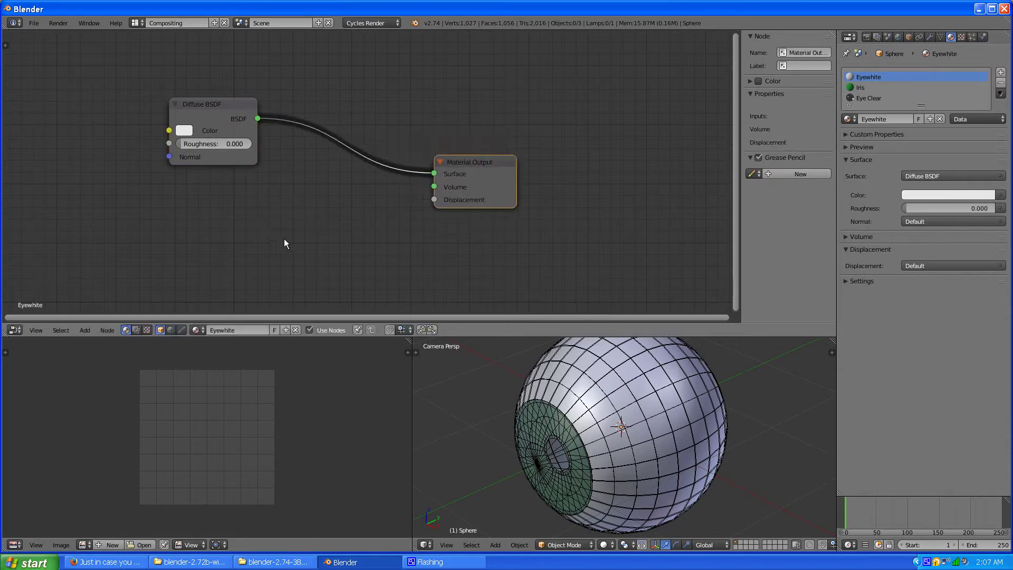
left_click(86, 330)
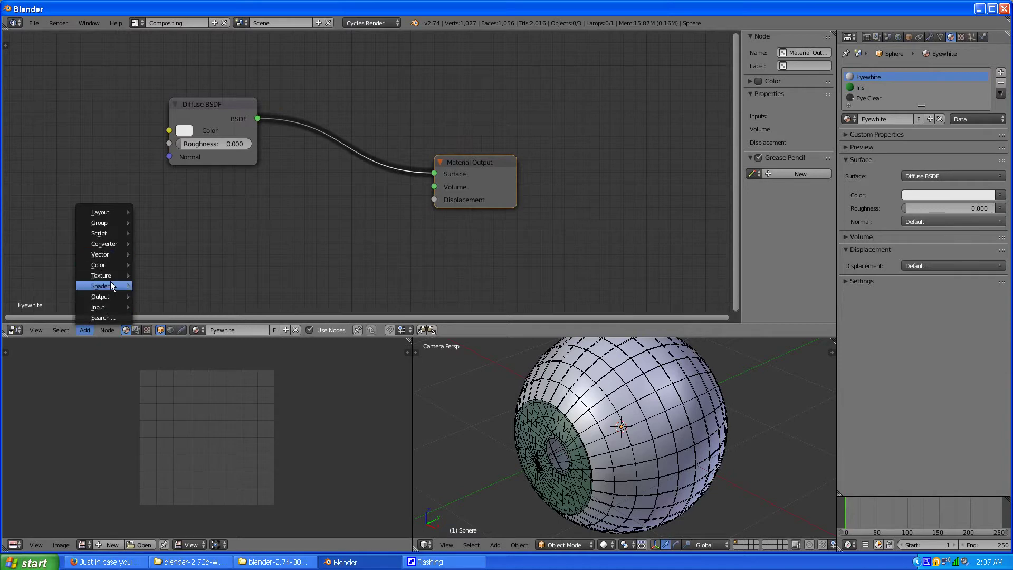
mouse_move(106, 242)
mouse_move(97, 212)
mouse_move(103, 306)
mouse_move(103, 286)
left_click(167, 288)
left_click(293, 125)
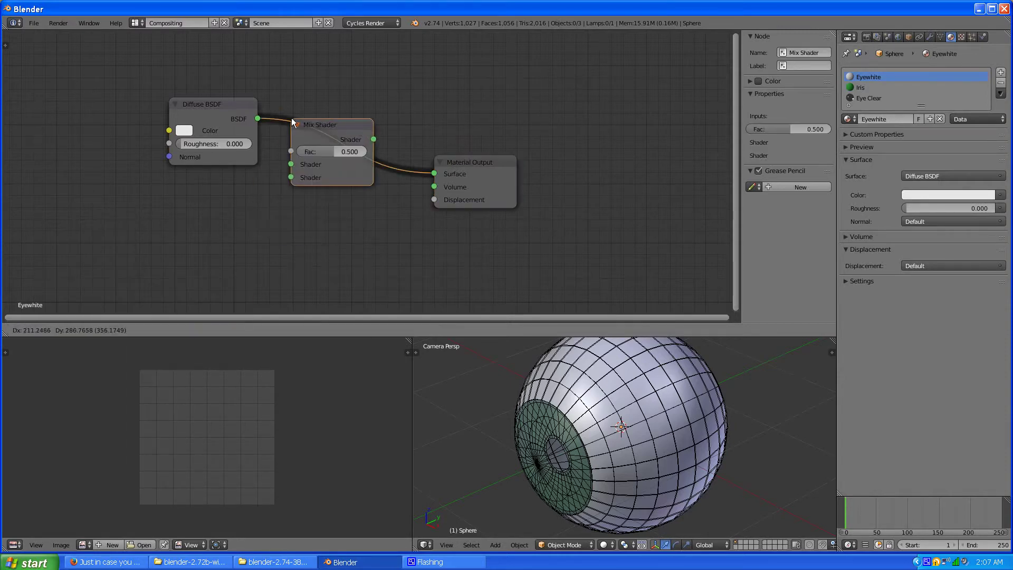
Step: Add a second Diffuse BSDF below the first, link it to the Mix Shader's second shader input, and darken its colour to near-black
left_click(86, 331)
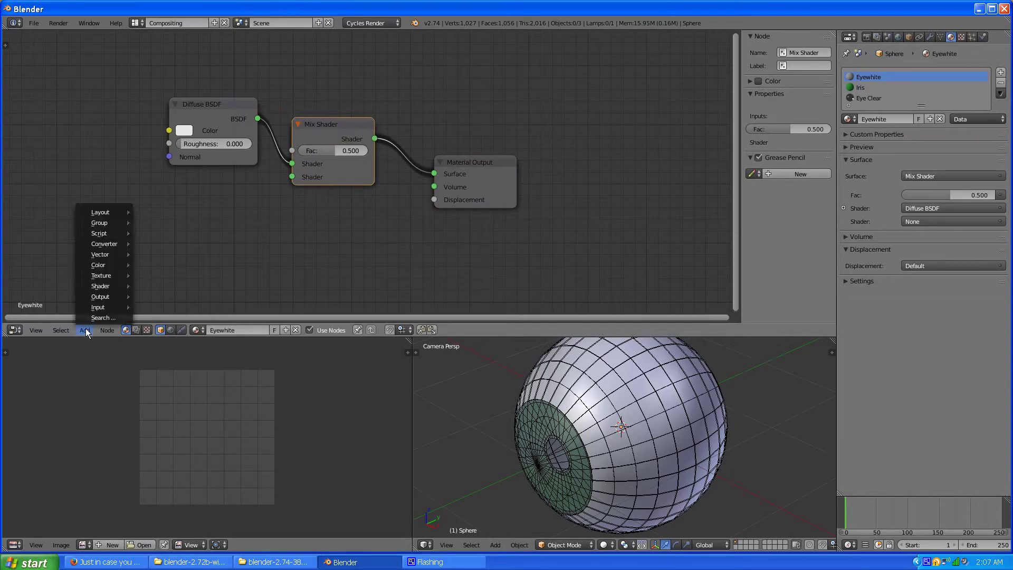
mouse_move(103, 286)
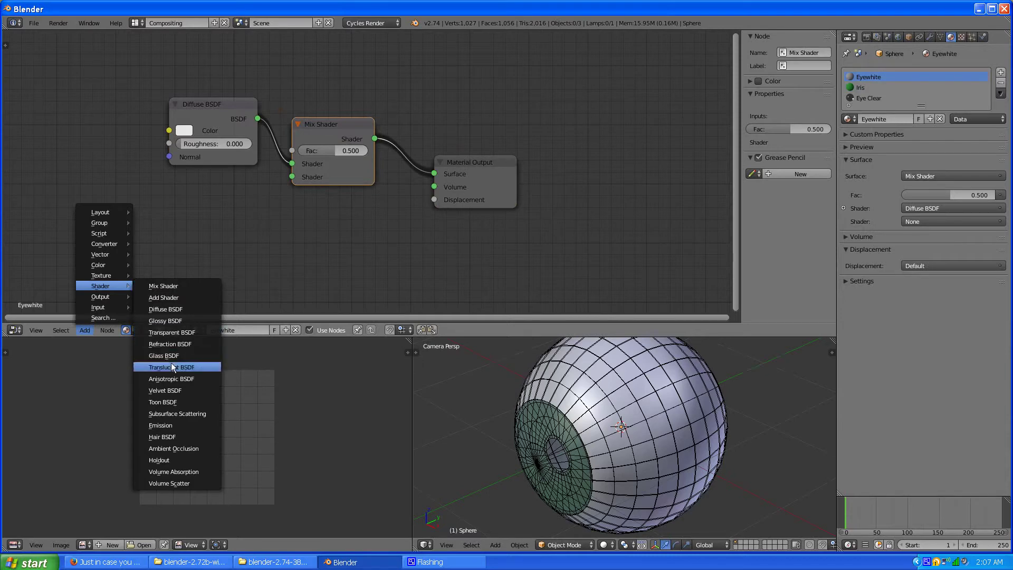
left_click(157, 306)
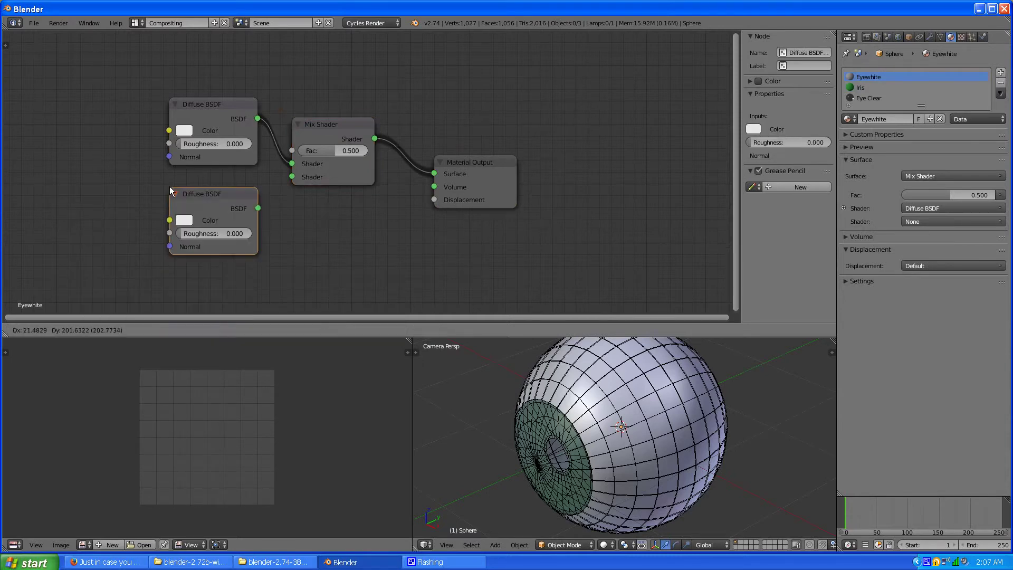
left_click(170, 186)
left_click_drag(257, 196, 291, 177)
left_click(184, 210)
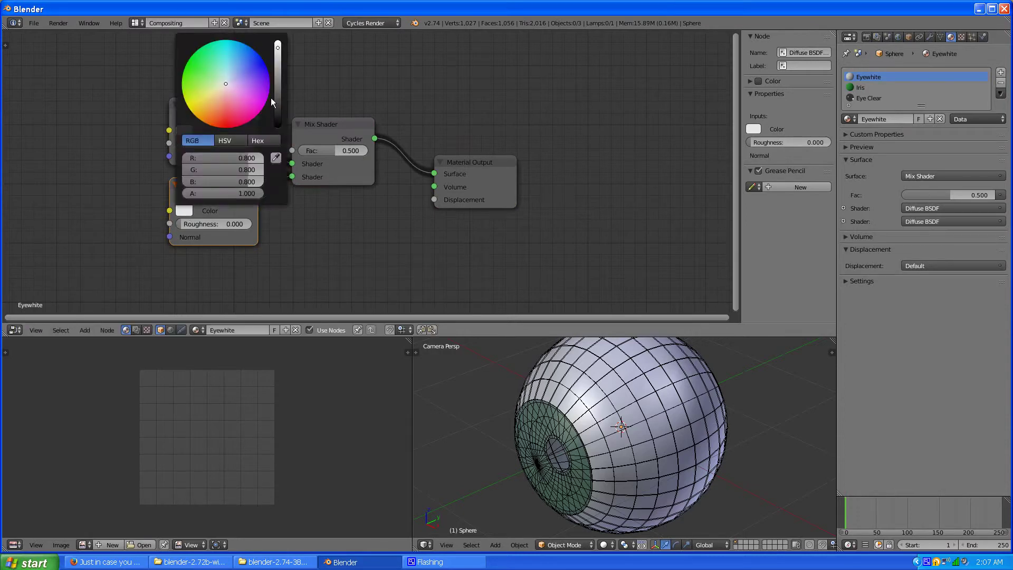
left_click(279, 119)
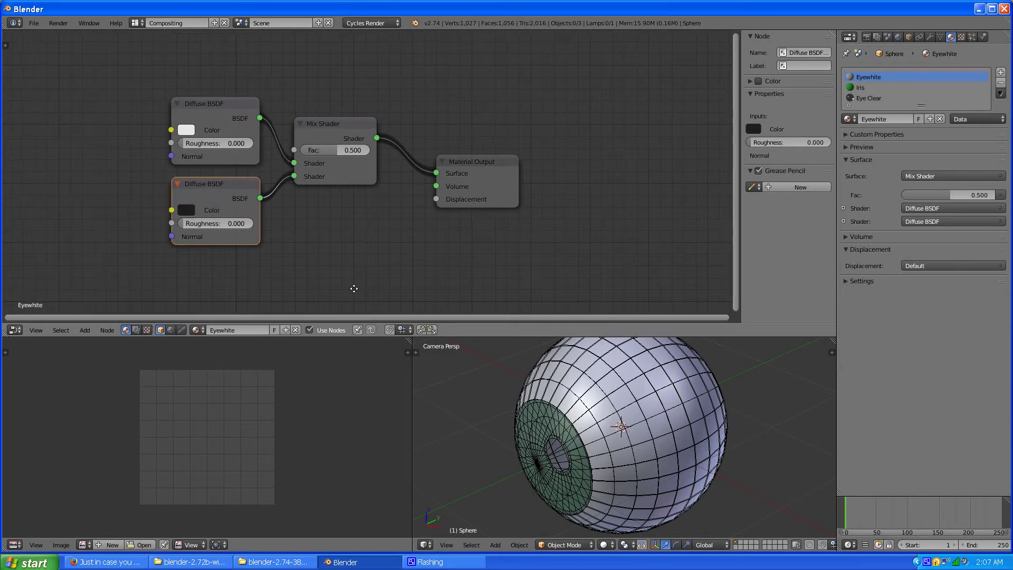
Step: Add a Geometry node above the two Diffuse nodes, link its Backfacing output to the Mix Shader's Fac, and space out the nodes
middle_click_drag(350, 287, 380, 55)
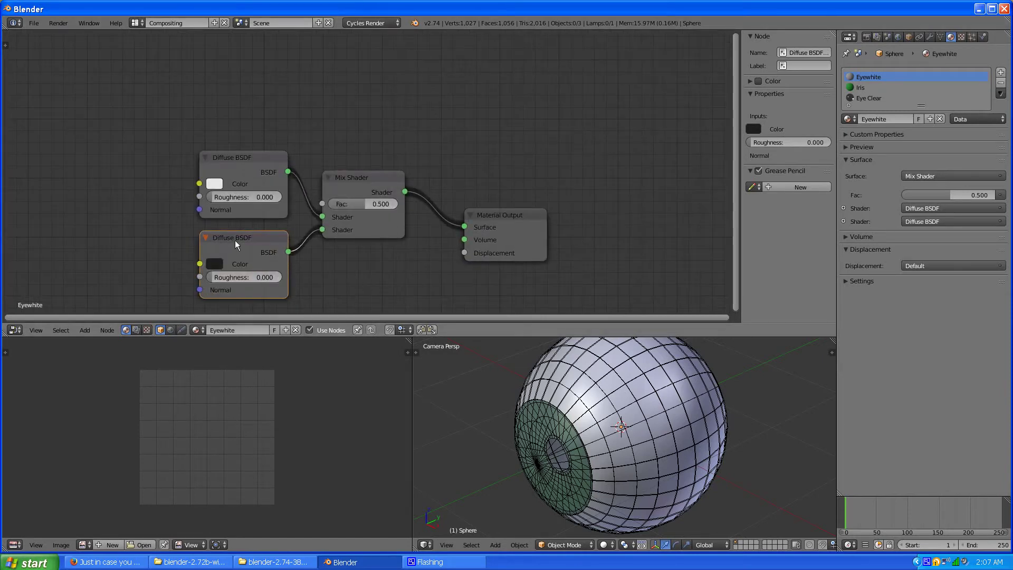
left_click_drag(235, 240, 239, 280)
left_click(259, 173)
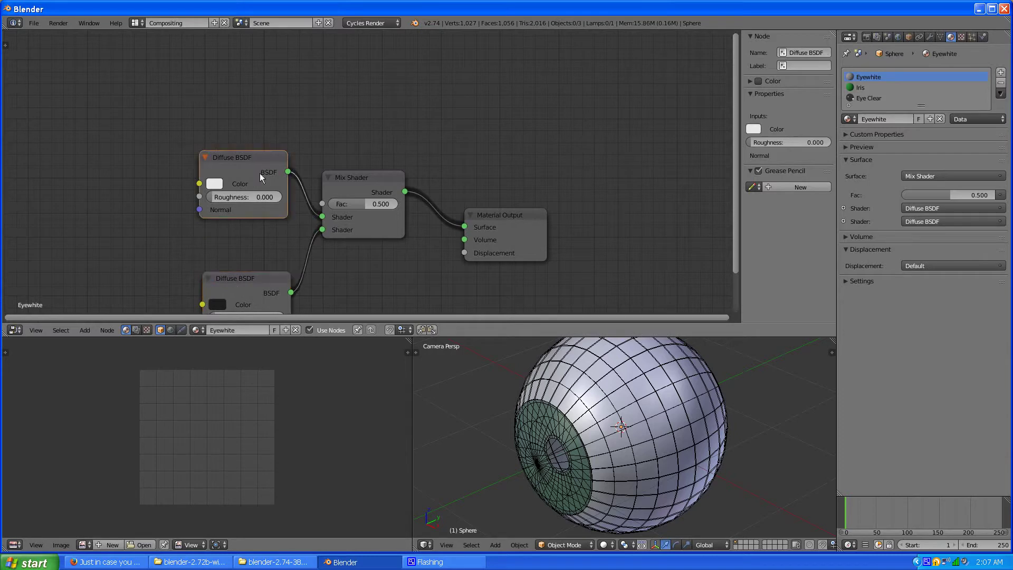
left_click_drag(260, 173, 265, 203)
left_click(85, 329)
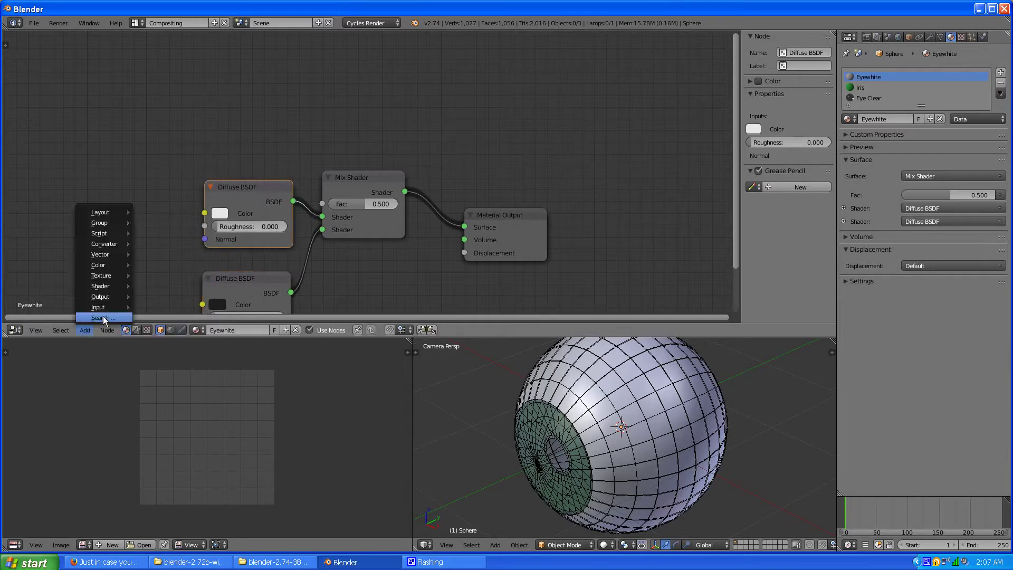
mouse_move(114, 307)
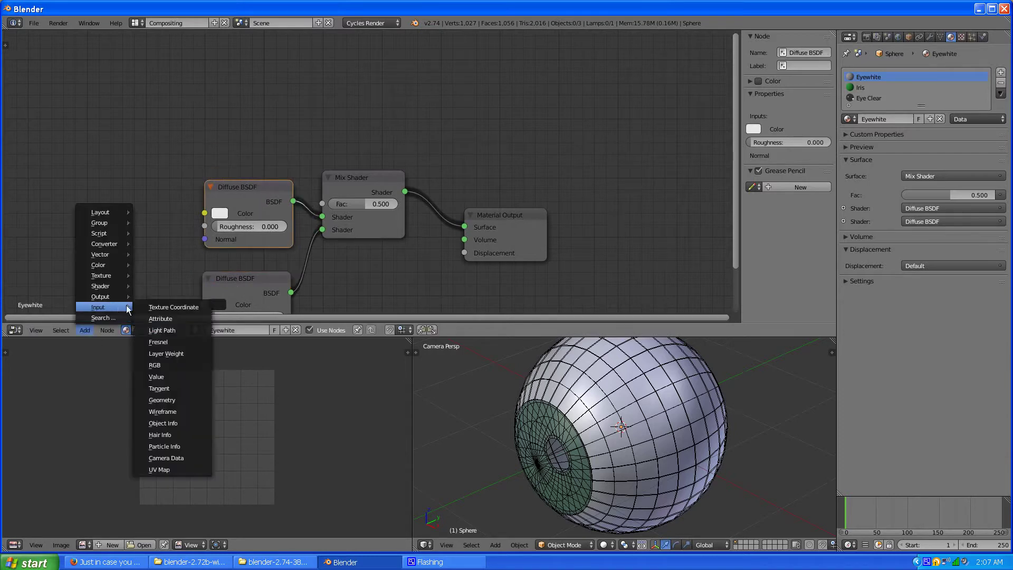
left_click(162, 400)
left_click(199, 58)
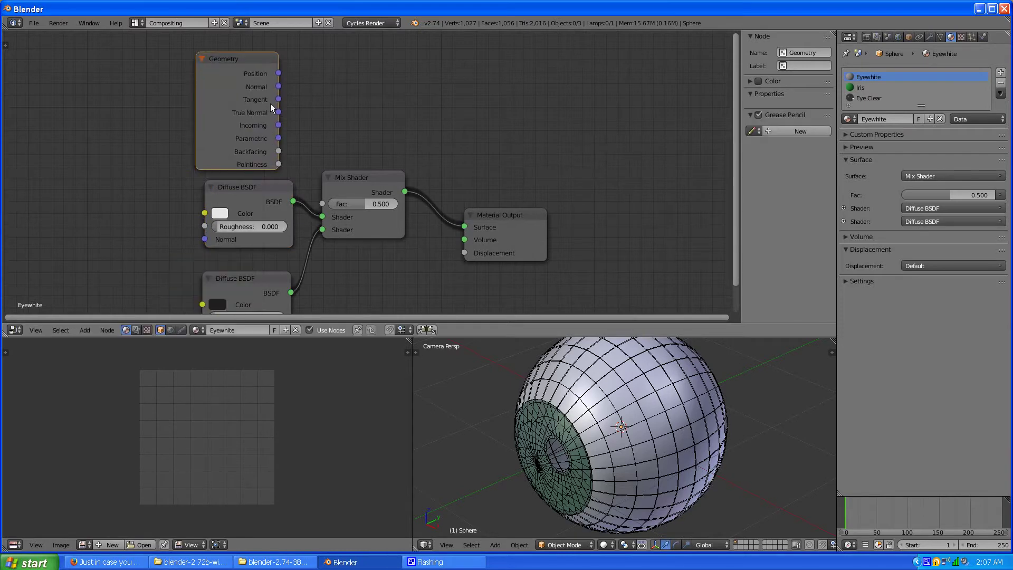
left_click_drag(278, 151, 323, 205)
left_click_drag(232, 201, 223, 214)
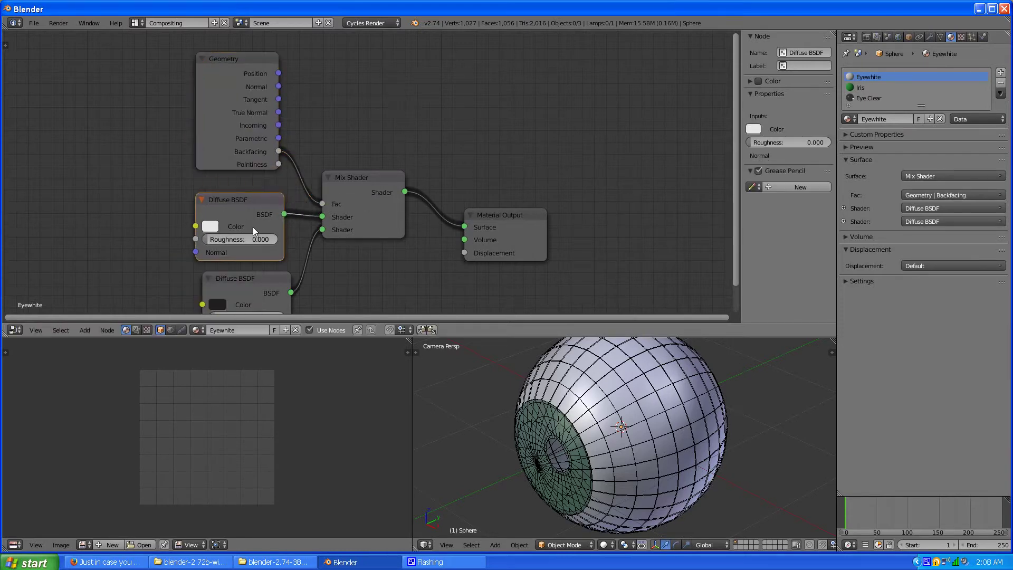
left_click_drag(251, 286, 234, 291)
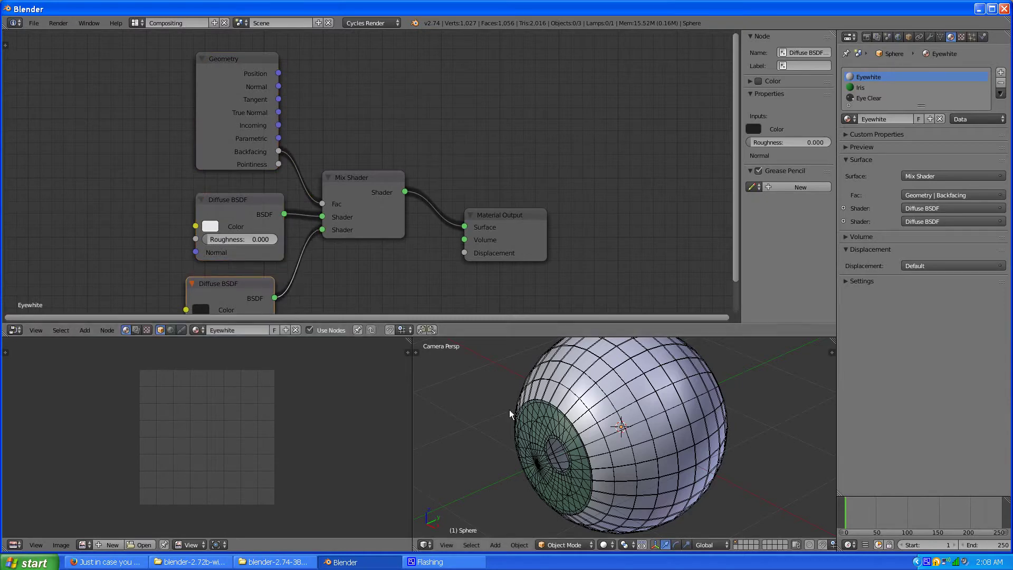
Step: Set the 3D viewport's shading to Rendered and inspect the eye's iris and pupil from the front
middle_click_drag(511, 426, 538, 401)
scroll(599, 446, "up", 7)
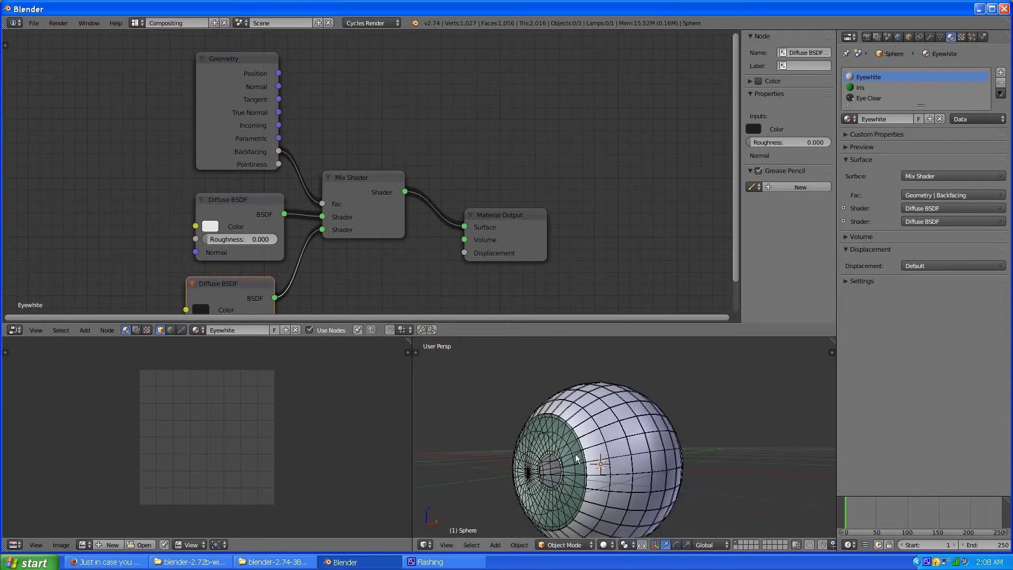
middle_click_drag(532, 454, 561, 448)
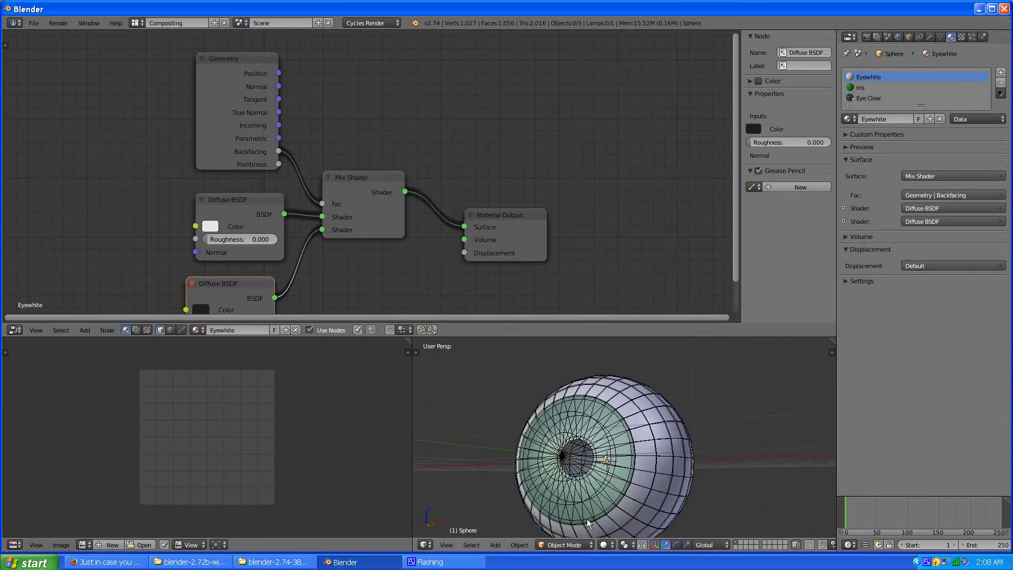
left_click(607, 546)
left_click(619, 474)
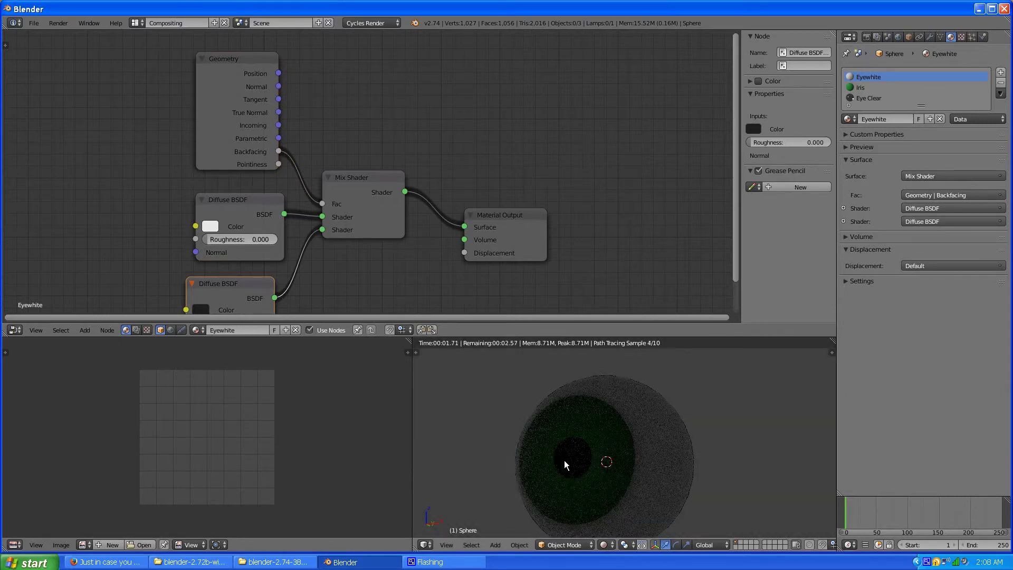
middle_click_drag(564, 461, 599, 464)
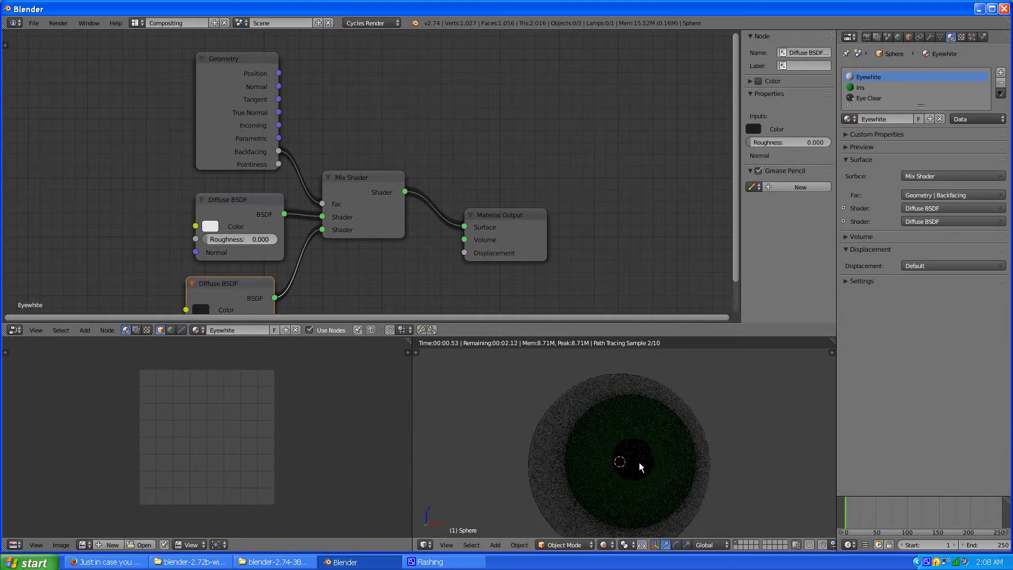
Step: Lighten the second Diffuse BSDF's near-black colour to a dark grey
middle_click_drag(382, 301, 430, 209)
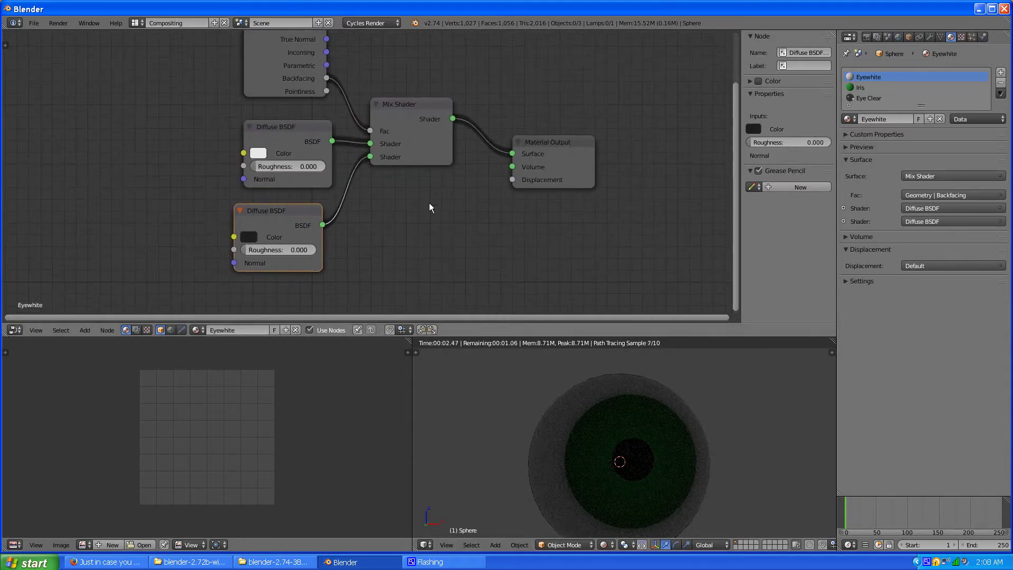
left_click(248, 237)
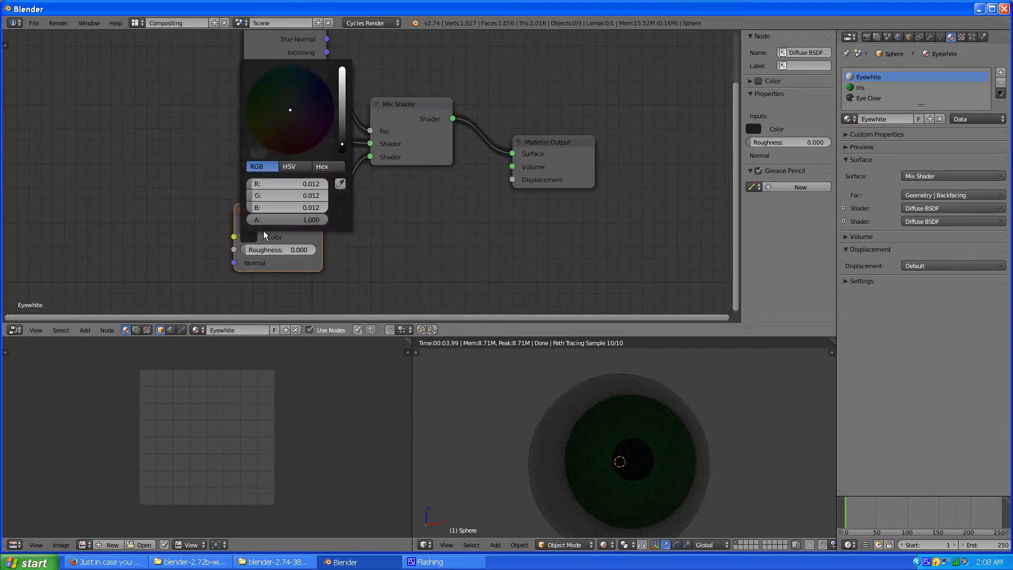
left_click(346, 109)
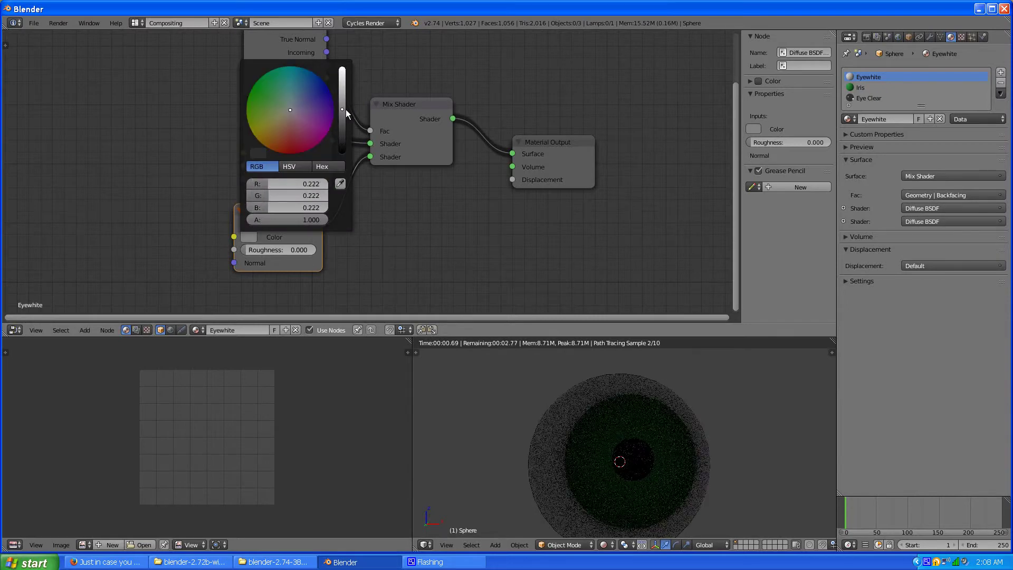
left_click(343, 135)
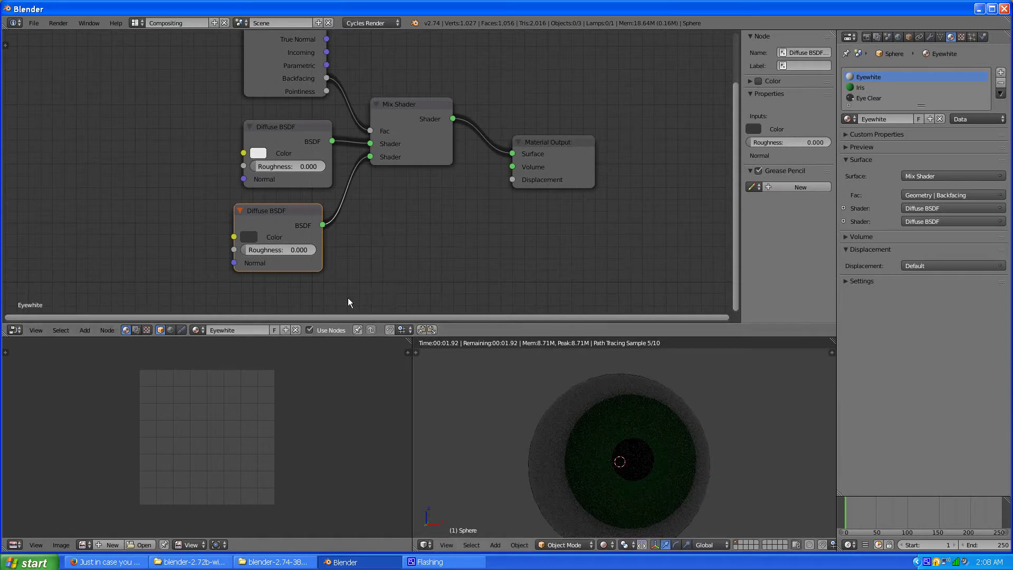
Step: Switch to the Default screen layout, then move the lamp in the negative Y direction and about -0.806 along X
left_click(137, 23)
left_click(147, 71)
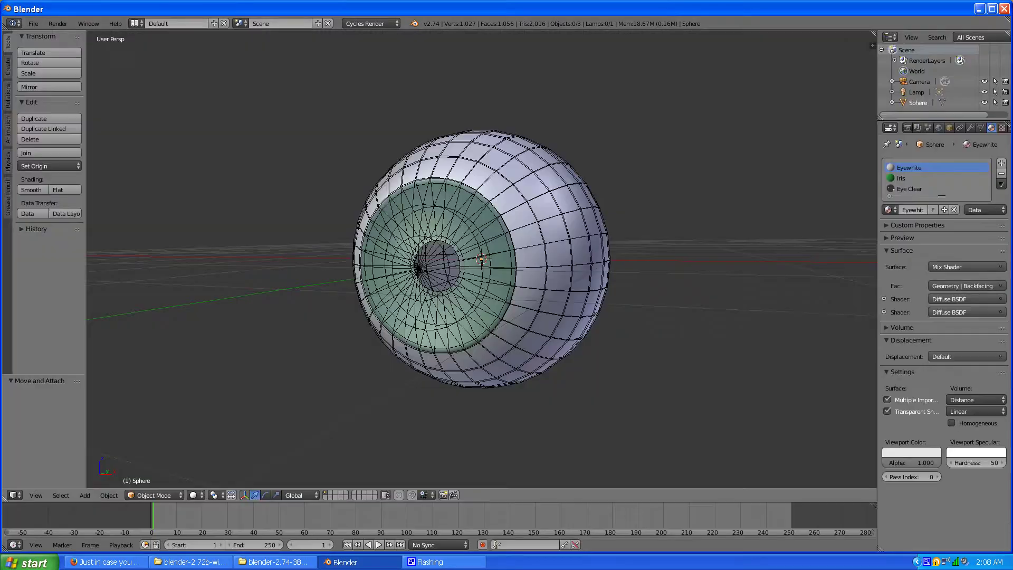
scroll(460, 179, "down", 8)
middle_click_drag(501, 194, 404, 251)
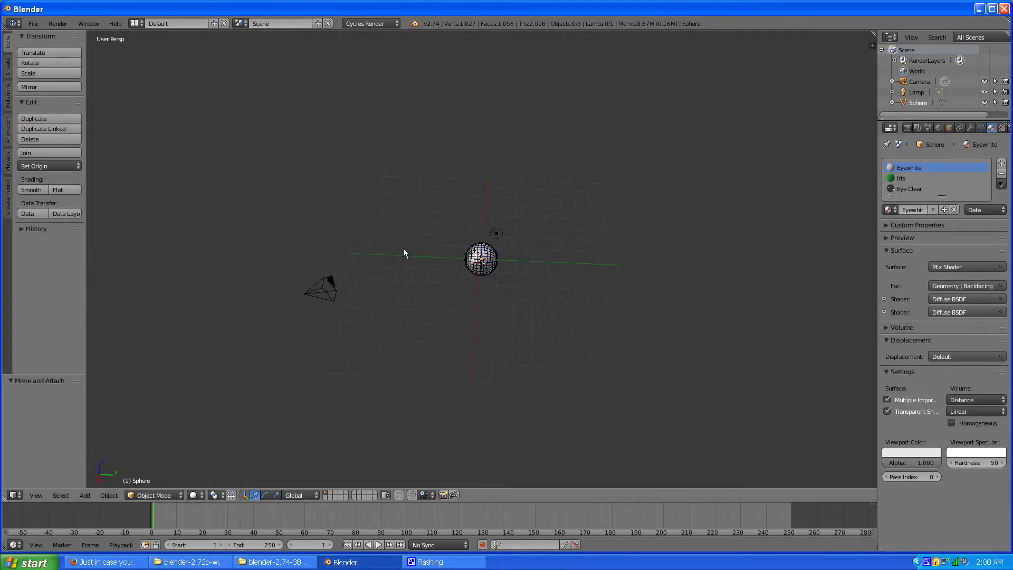
right_click(498, 240)
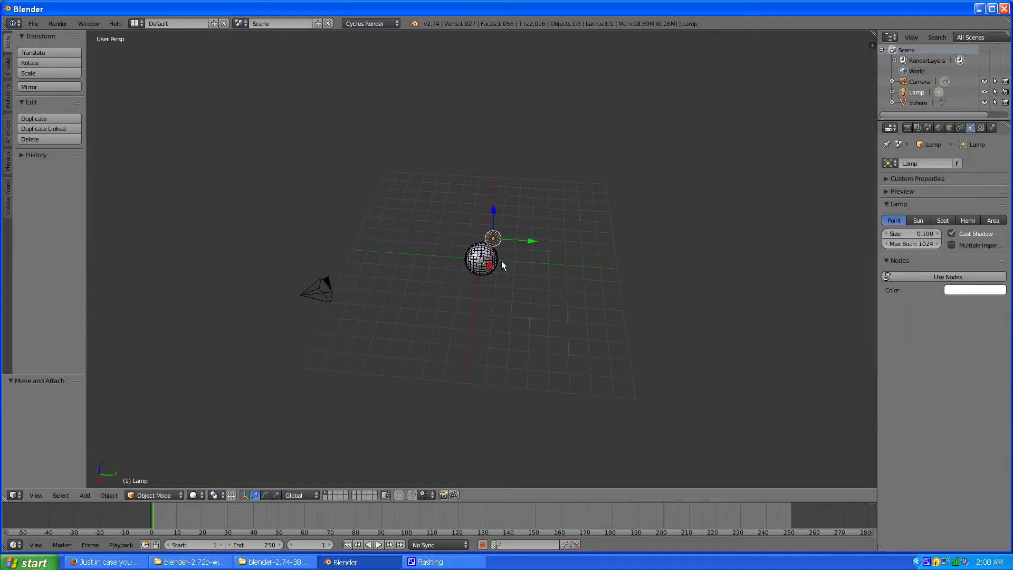
left_click_drag(534, 240, 470, 241)
middle_click_drag(461, 265, 523, 258)
left_click_drag(565, 224, 548, 224)
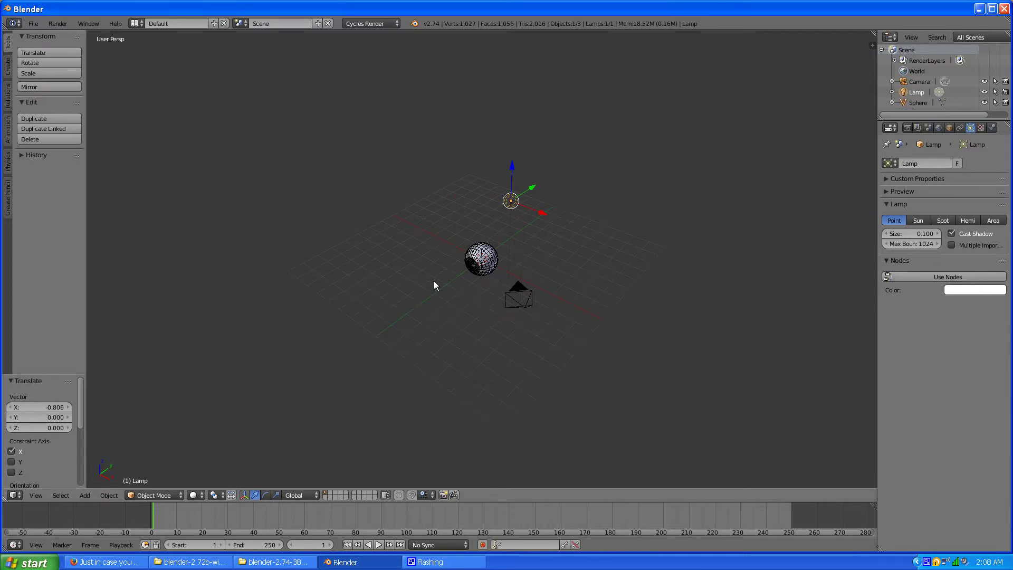
Step: In camera view, move the camera closer to the eye along its local Z axis, by about -3.774, 3.519, -2.566
key("KP_0")
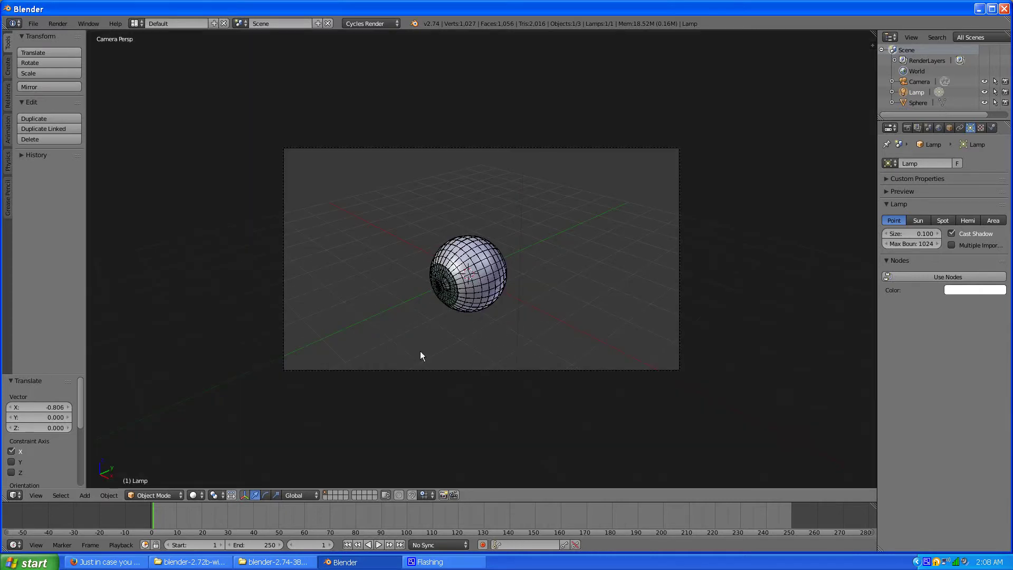
right_click(416, 376)
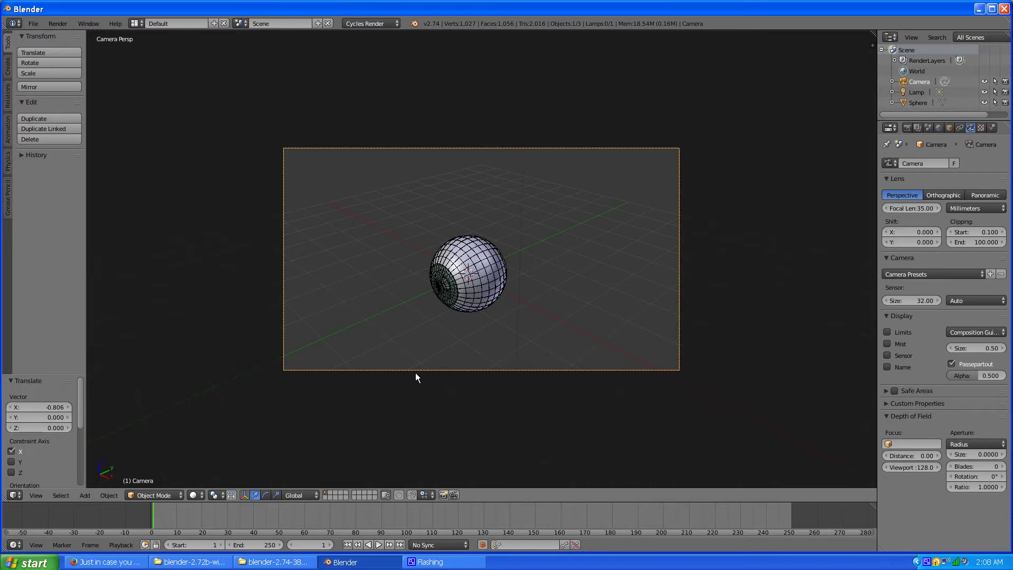
key("g")
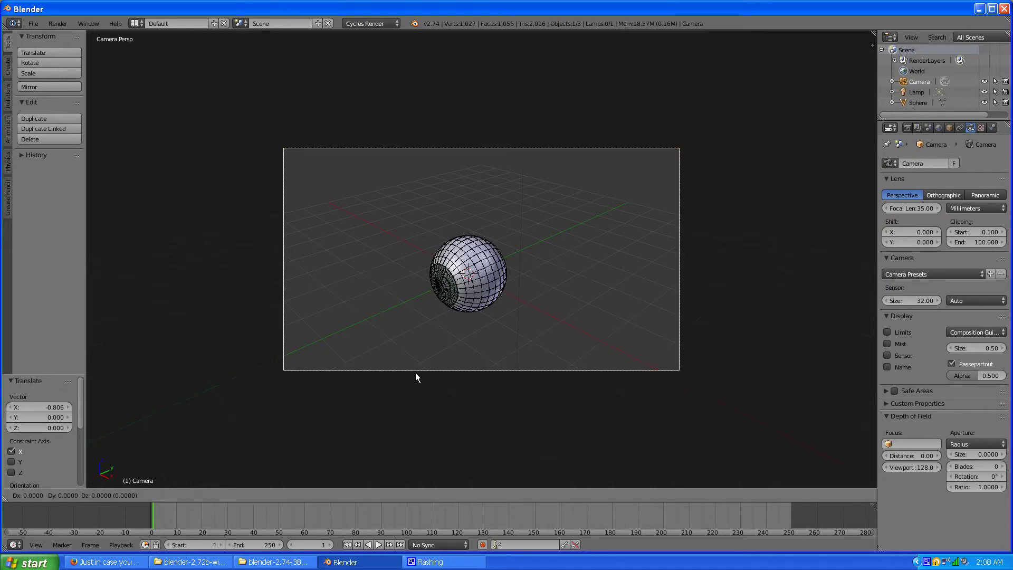
key("z")
key("z")
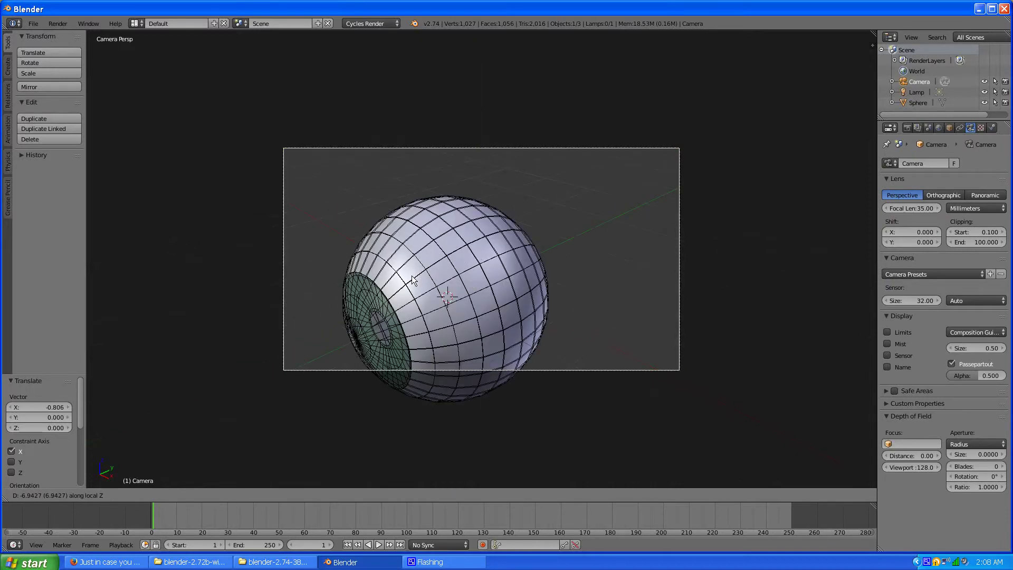
left_click(411, 290)
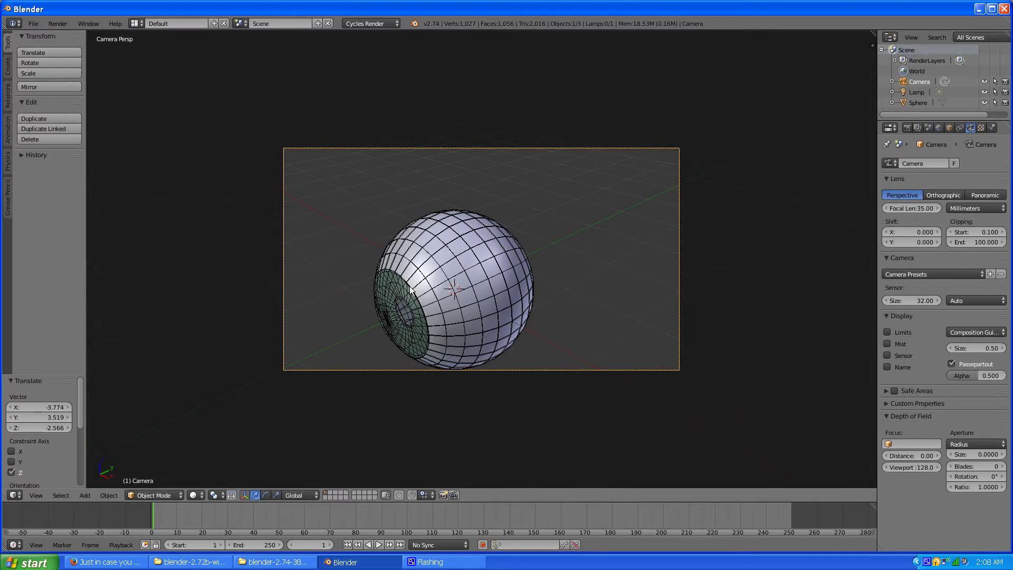
Step: Shift the camera sideways along its local X axis, by about -0.271, -0.288, 0.004, to centre the eye horizontally in the frame
key("g")
key("x")
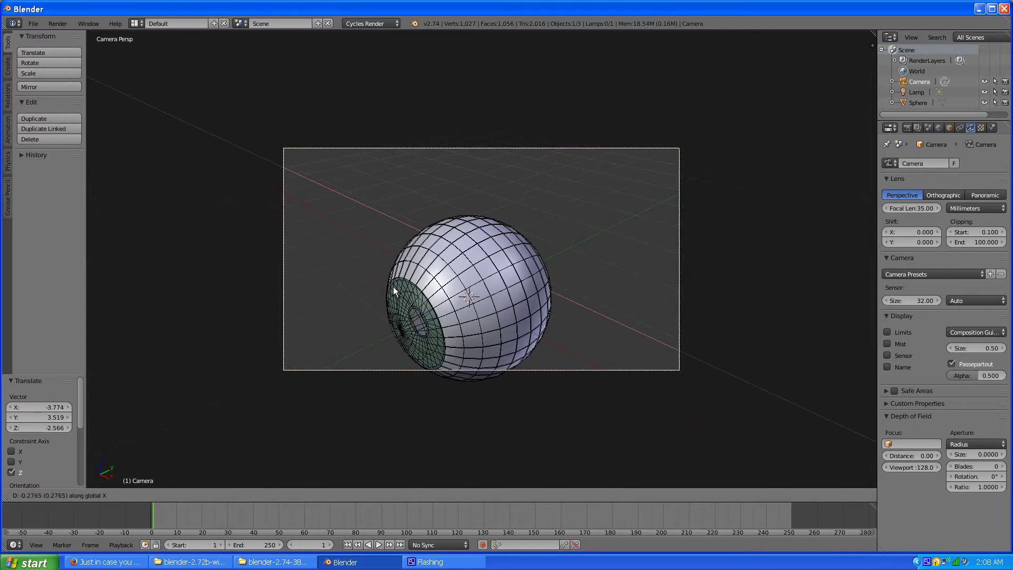
key("x")
left_click(381, 286)
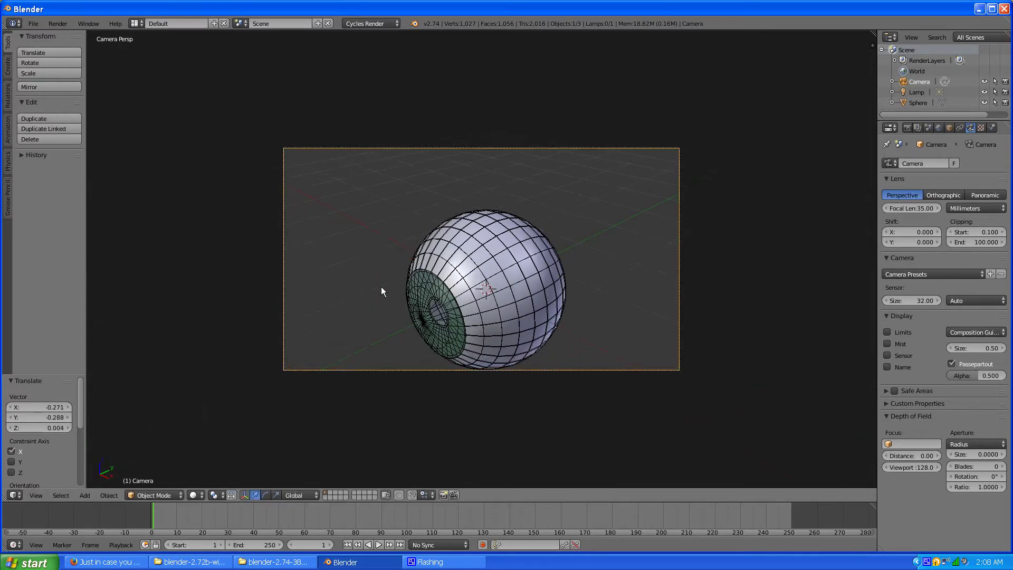
Step: Move the camera along its local Y axis to centre the eye vertically in the frame, and deselect everything
key("g")
key("y")
key("y")
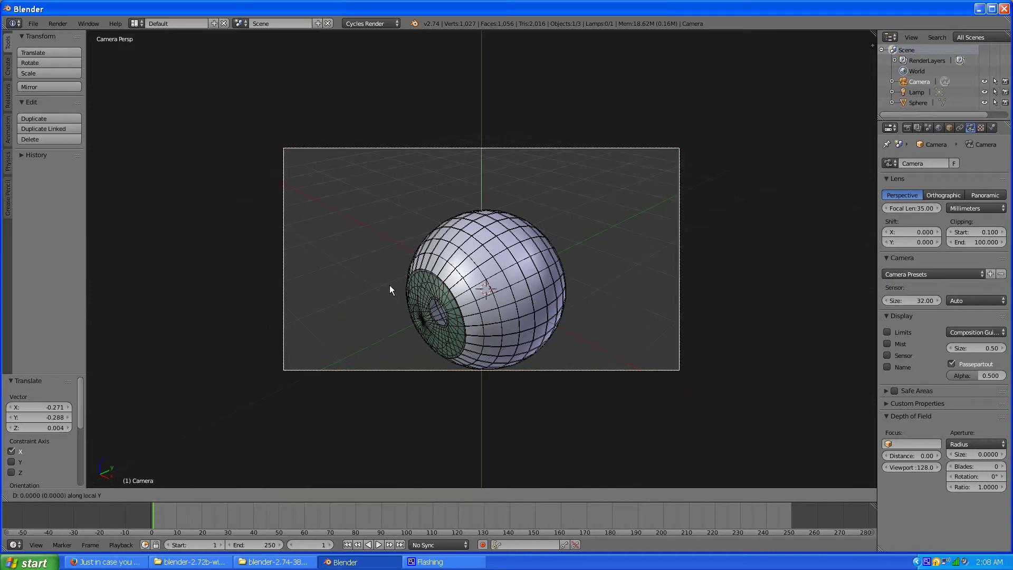
left_click(387, 315)
key("a")
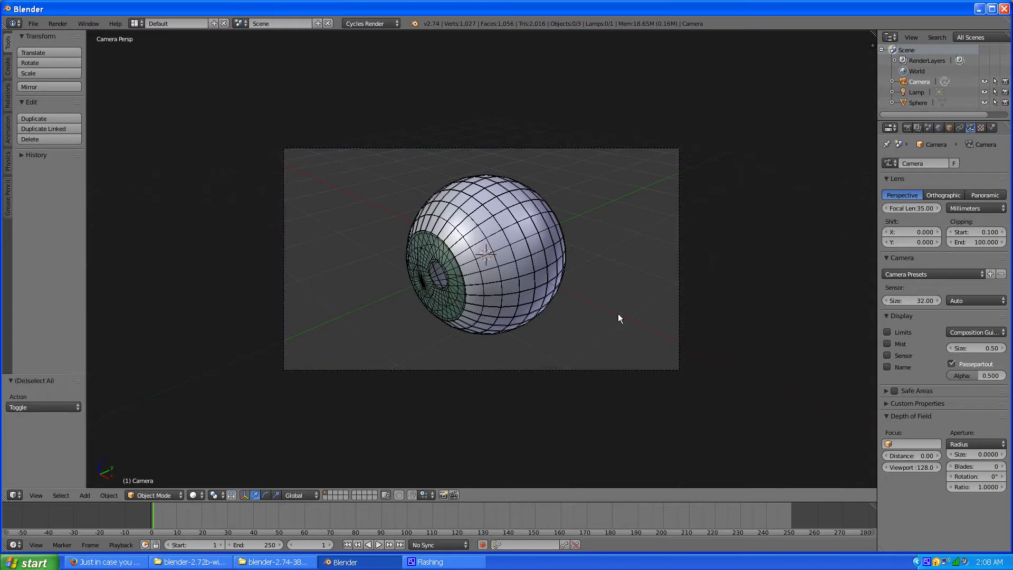
Step: Select the lamp, enable its shader nodes and assign a Blackbody node to its emission colour
middle_click_drag(604, 265, 568, 278)
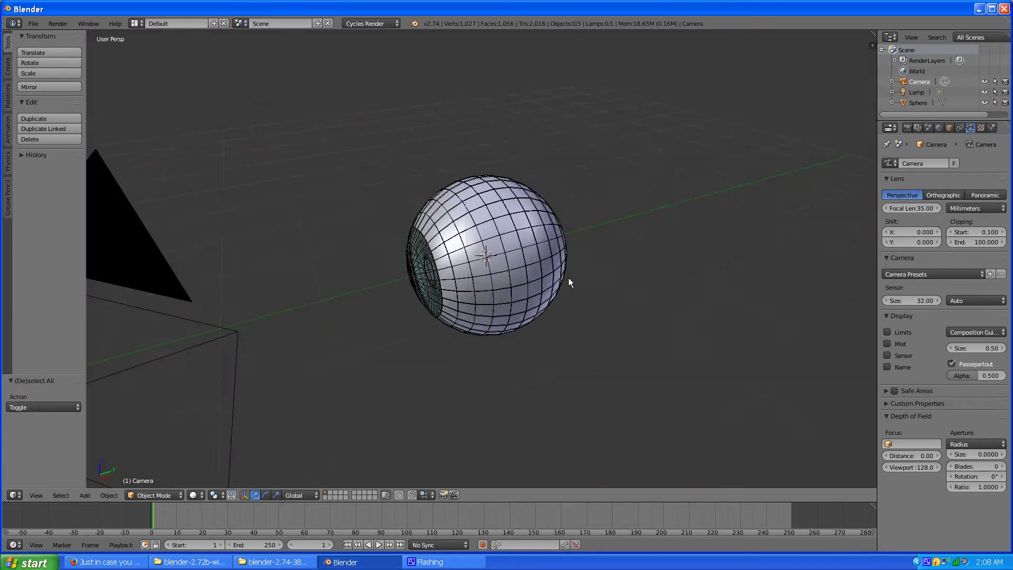
scroll(569, 278, "down", 6)
right_click(449, 143)
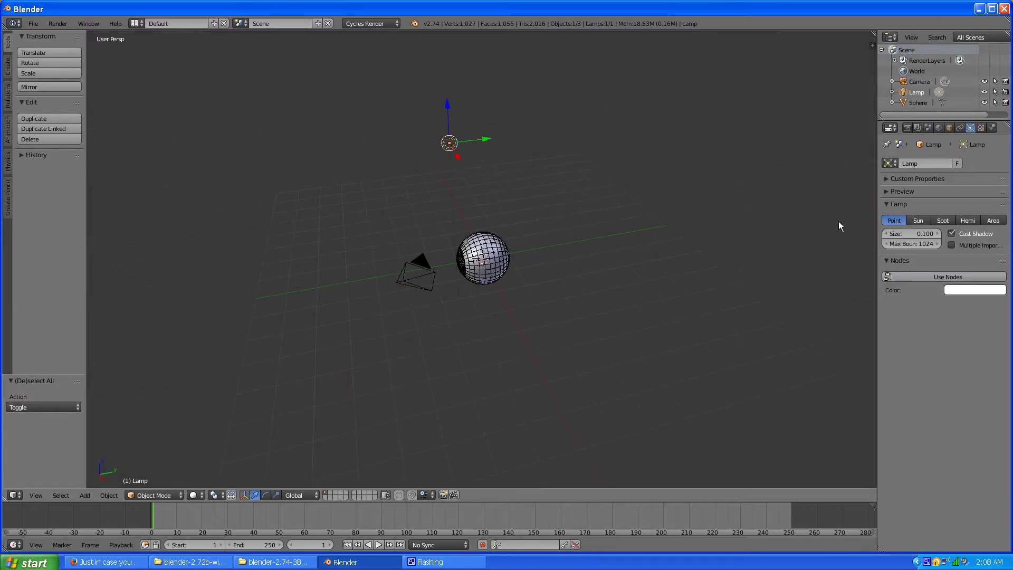
left_click(926, 276)
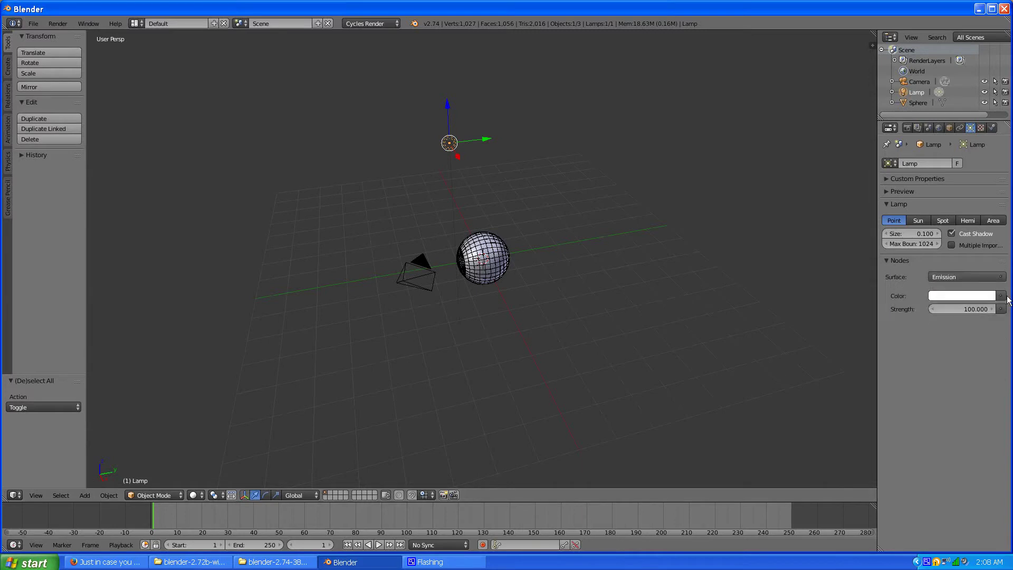
left_click(962, 277)
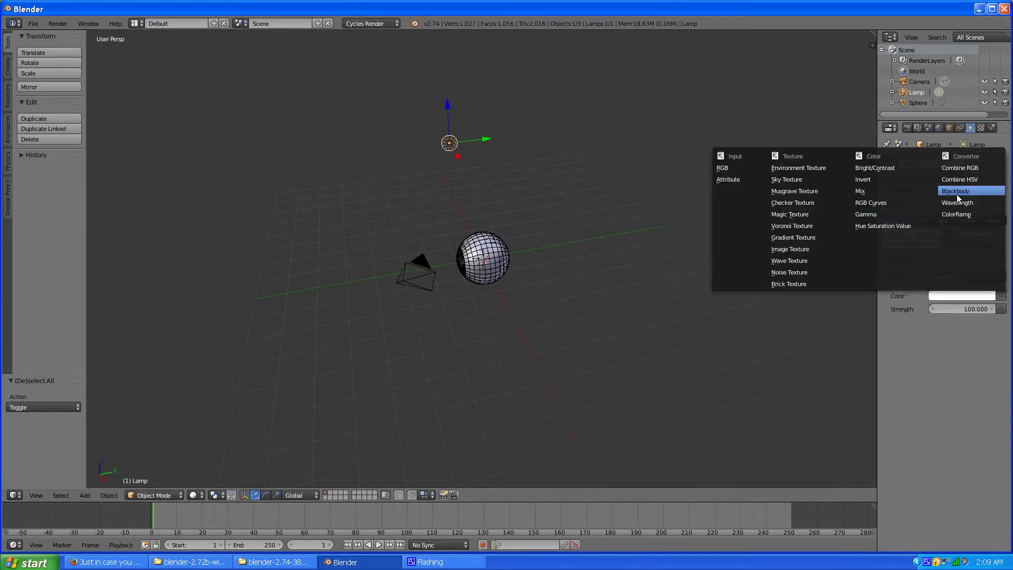
left_click(957, 193)
Step: Set the lamp's blackbody temperature to 6250 and its emission strength to 750
left_click(966, 309)
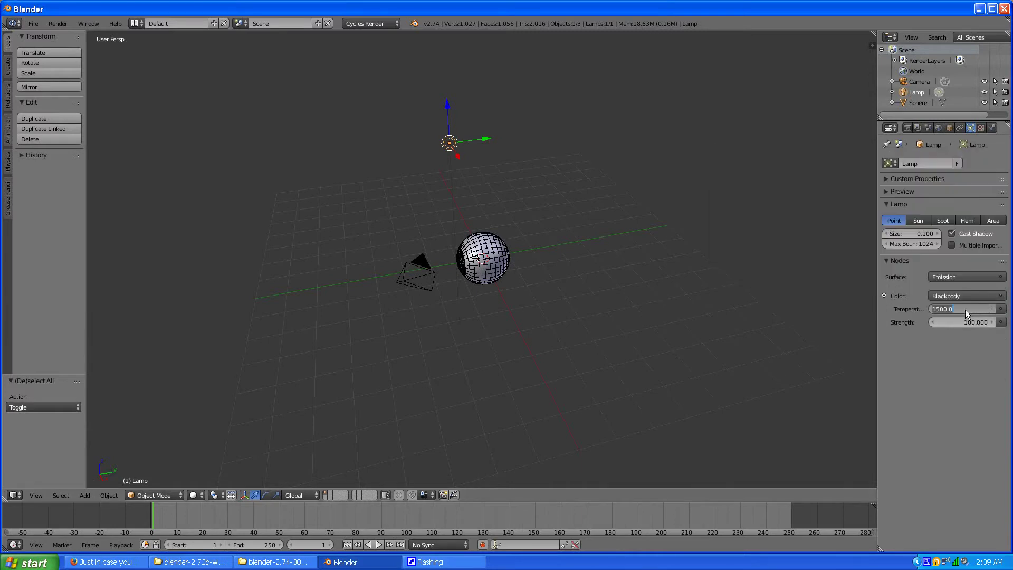
type("6250")
key("Return")
left_click(964, 323)
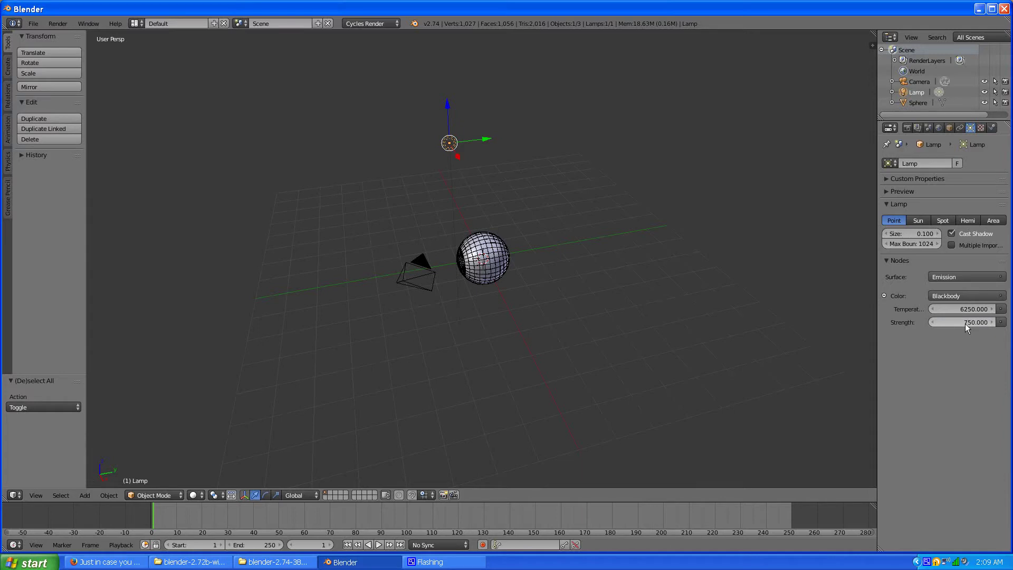
Step: Start a test render to check the lighting on the eye, and stop it partway
left_click(908, 129)
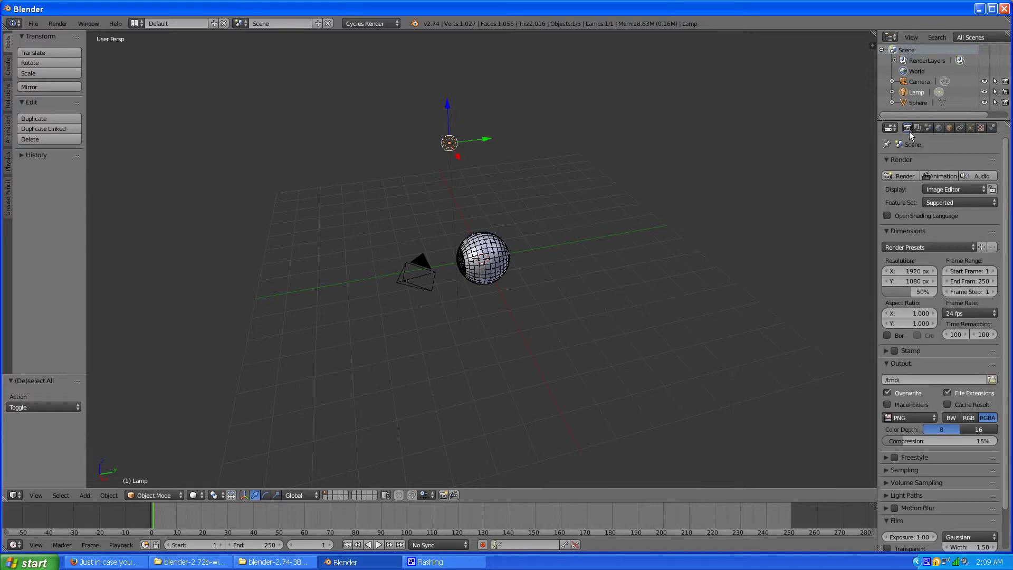
left_click(904, 176)
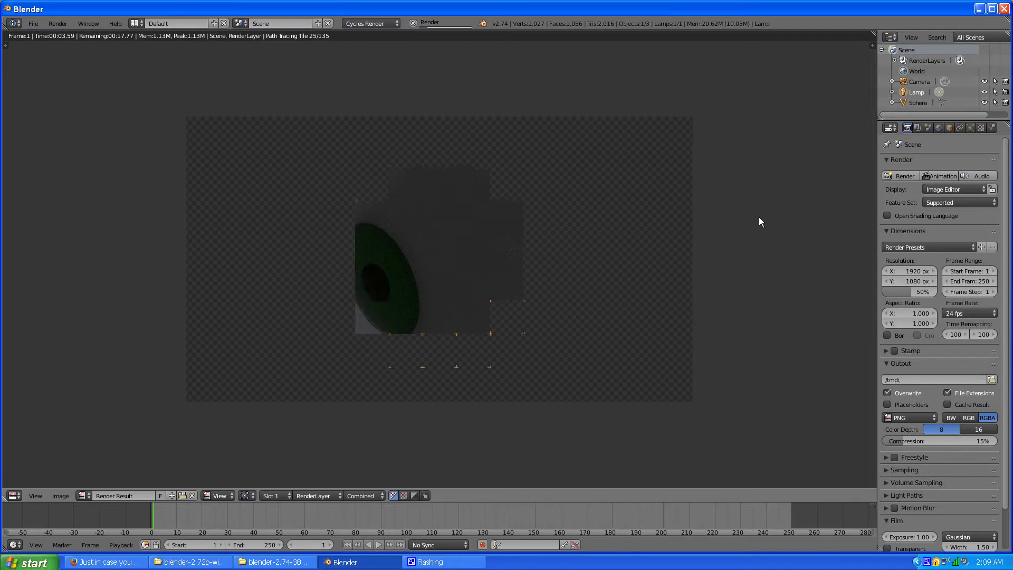
key("Escape")
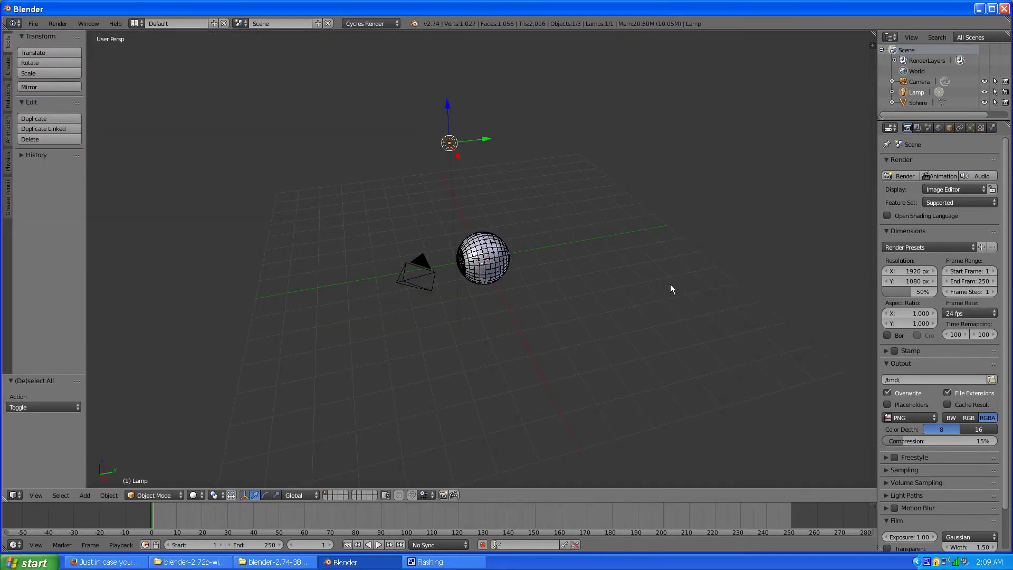
Step: Move the lamp closer to the eye: about -1.894 along Z, 0.779 along Y and -0.315 along X
middle_click_drag(618, 280, 550, 177)
left_click_drag(538, 148, 531, 208)
middle_click_drag(608, 226, 520, 232)
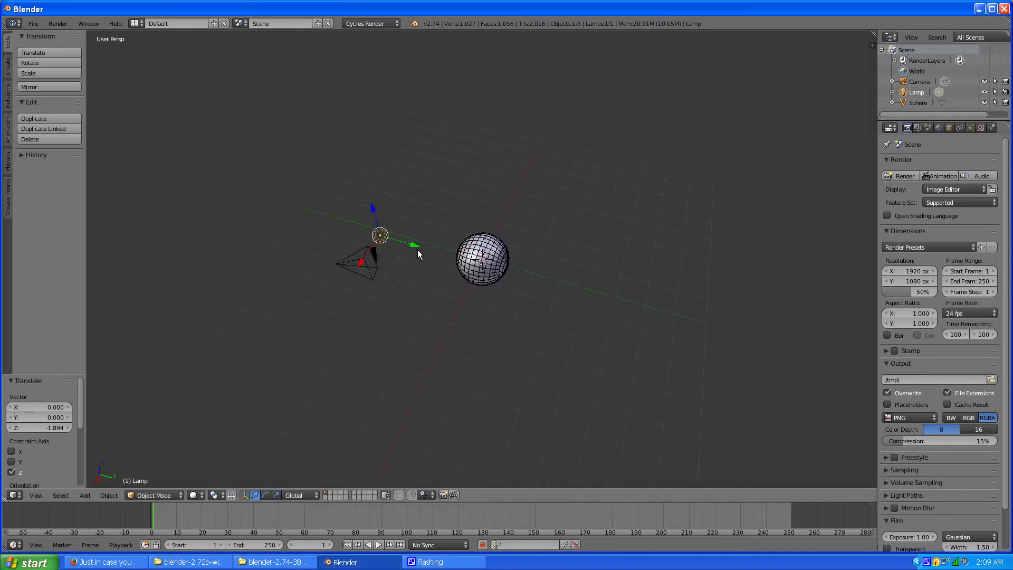
left_click_drag(415, 248, 439, 258)
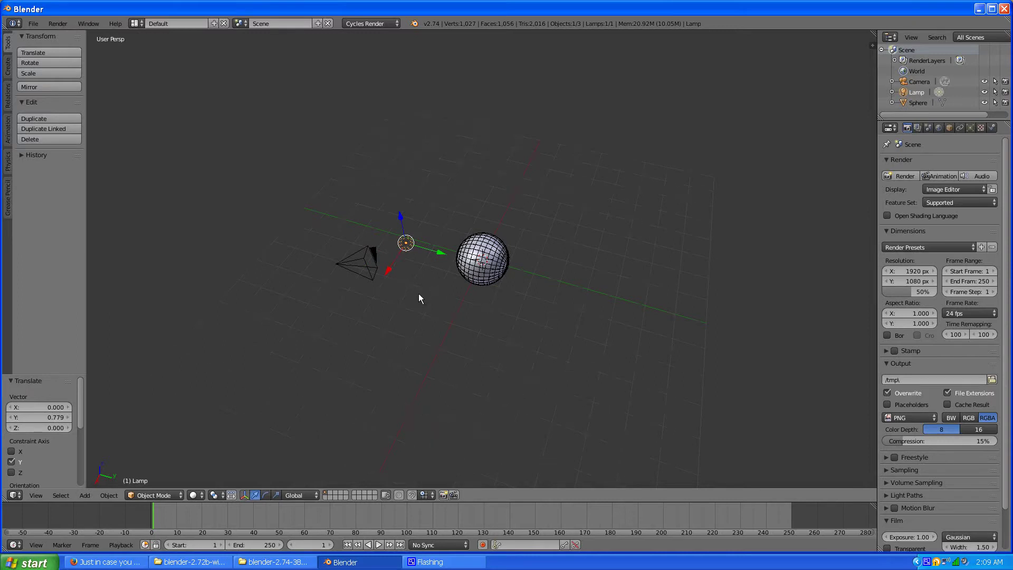
middle_click_drag(419, 293, 495, 277)
middle_click_drag(572, 207, 522, 237)
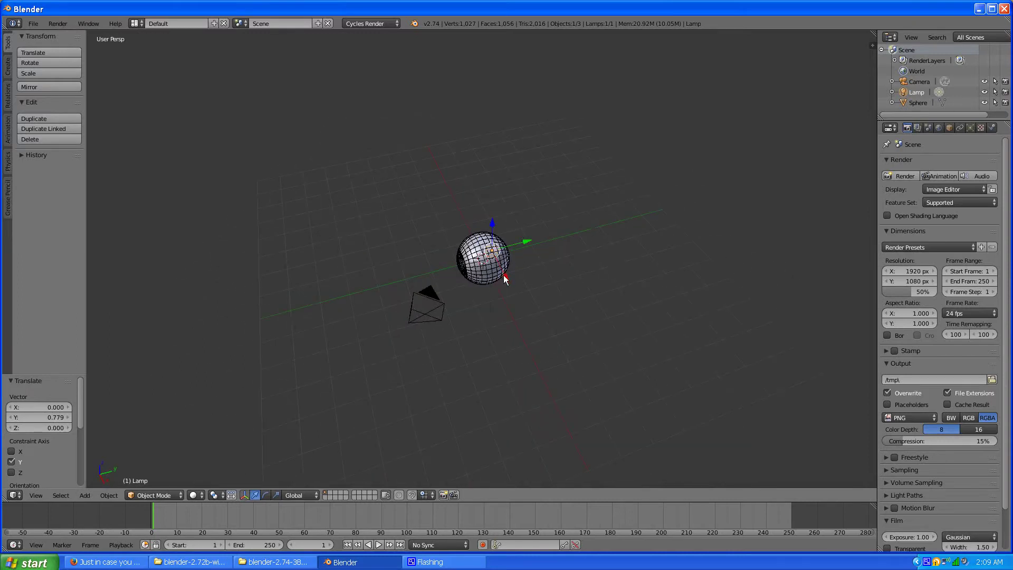
left_click_drag(506, 277, 501, 269)
middle_click_drag(541, 287, 485, 257)
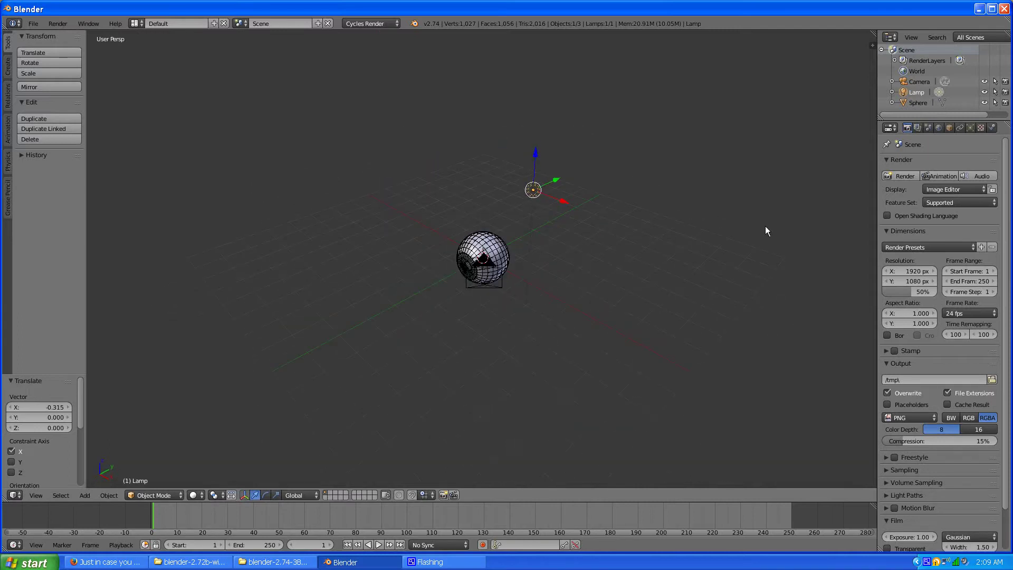
Step: Set the lamp's emission strength to 1250
left_click(971, 128)
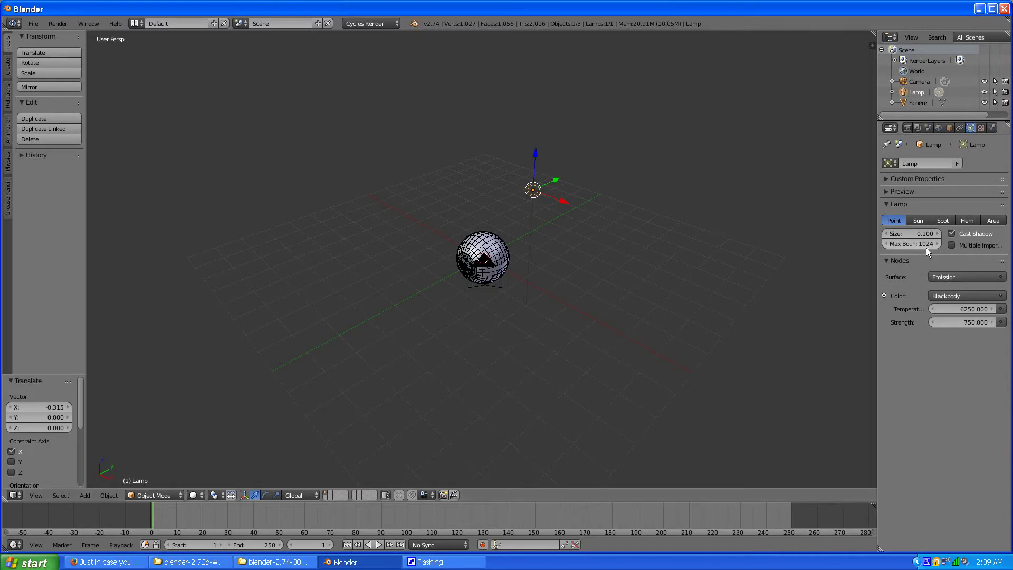
left_click(967, 320)
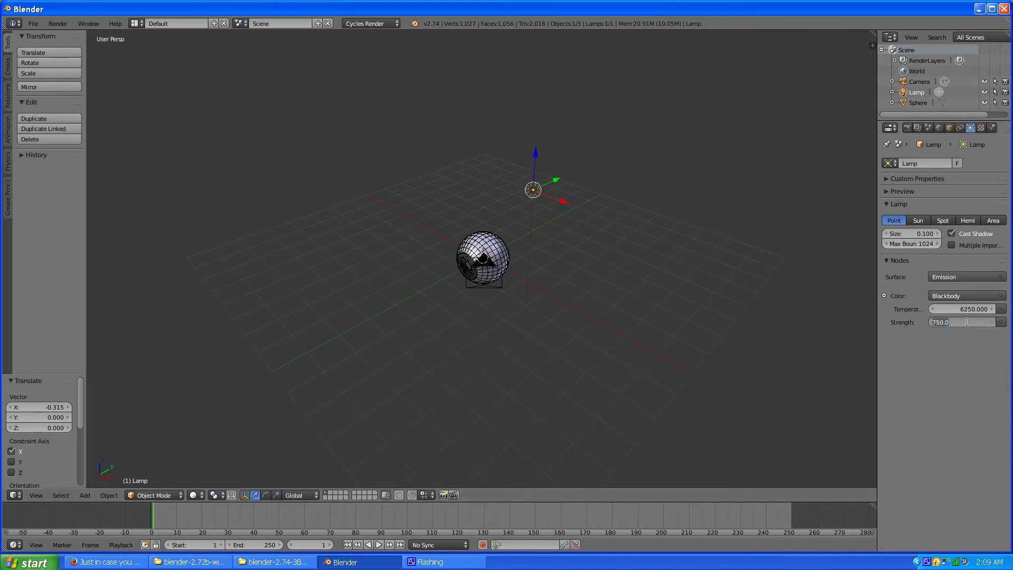
type("1250")
key("Return")
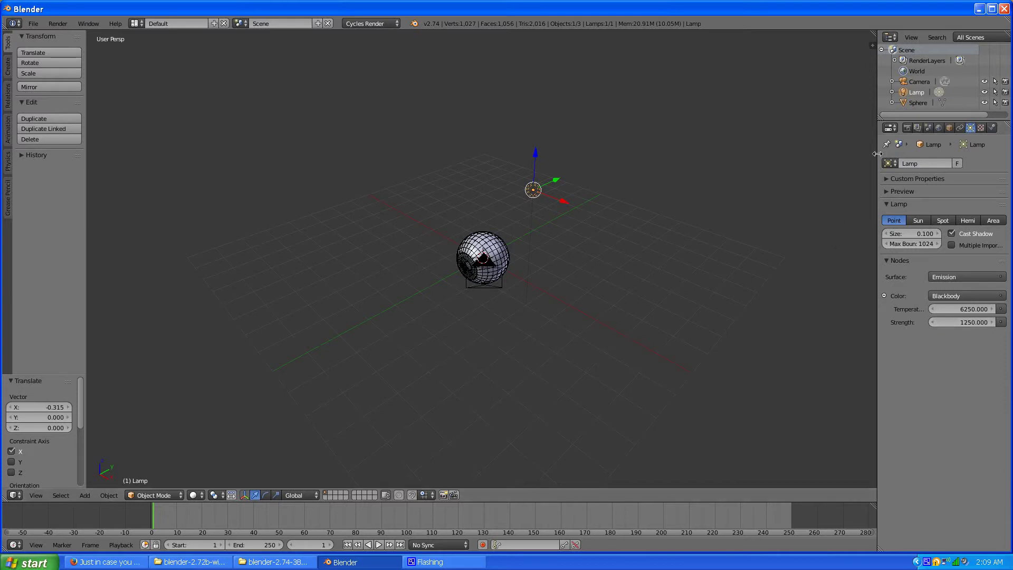
Step: Test-render the eye again with the adjusted lamp, stop partway and return to the 3D view
left_click(908, 128)
left_click(909, 176)
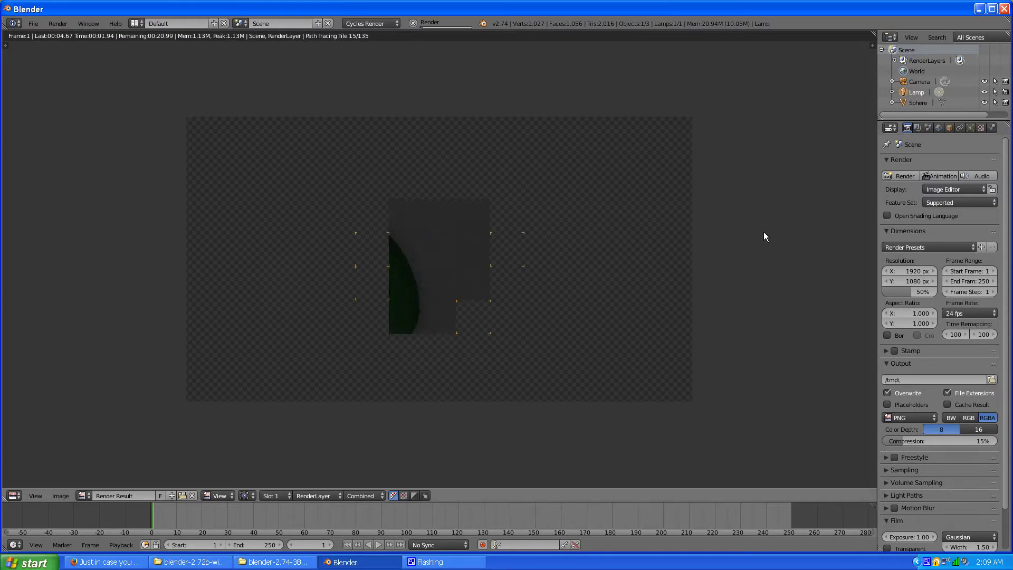
key("Escape")
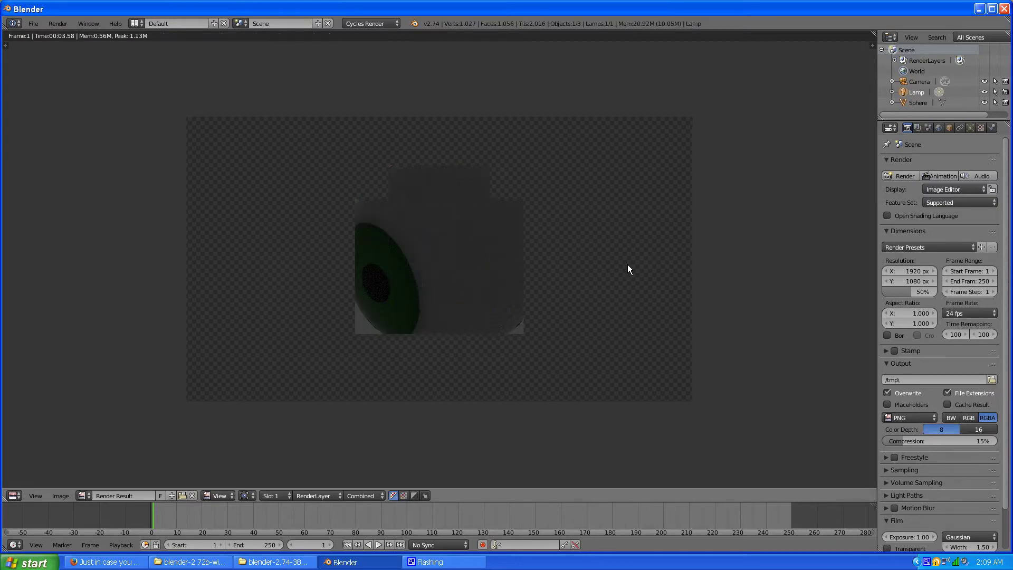
key("Escape")
Step: Enable shader nodes for the World and give its Background surface a dark blue-grey colour
middle_click_drag(642, 255, 607, 264)
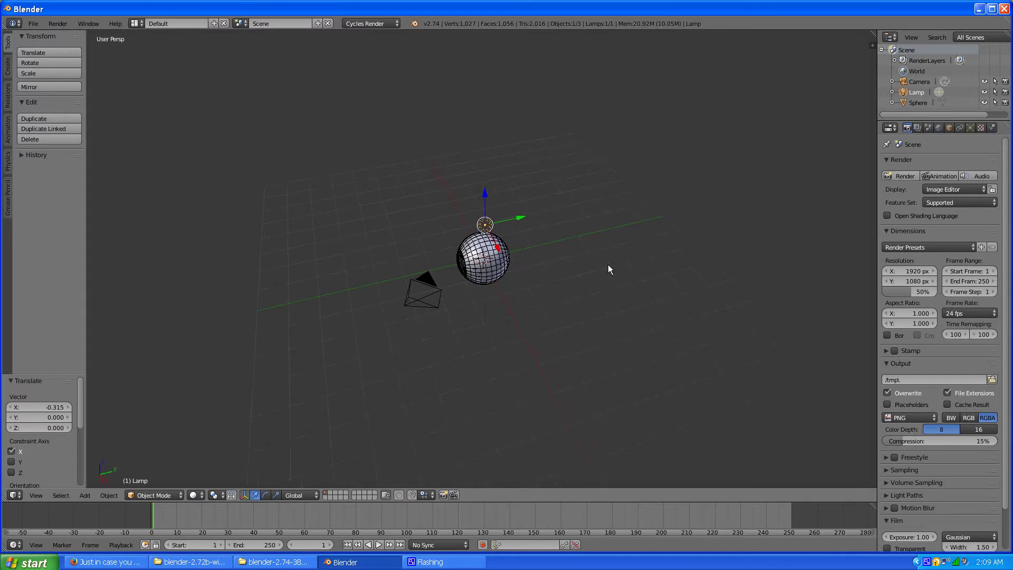
left_click(939, 128)
left_click(951, 221)
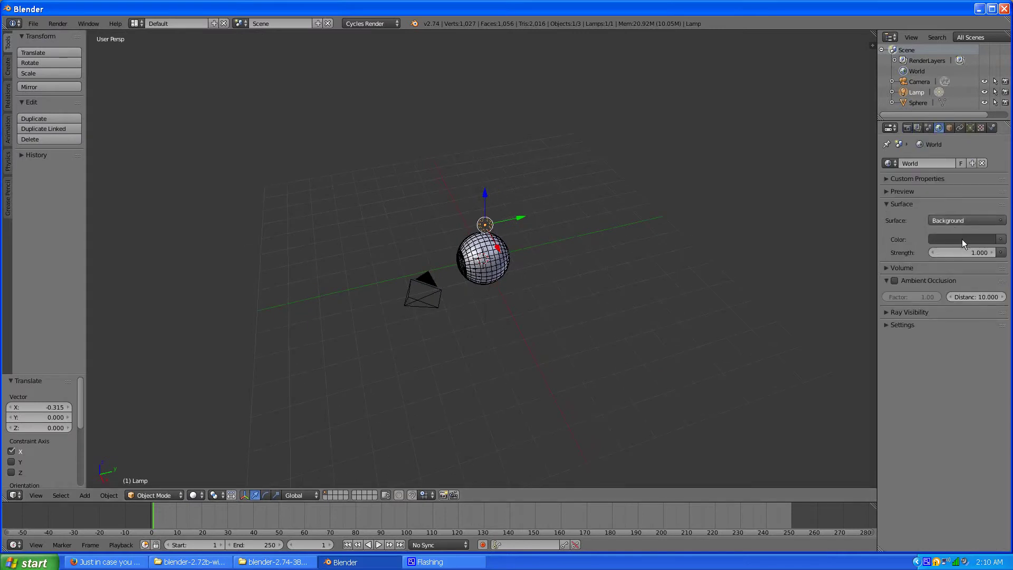
left_click(965, 238)
left_click(948, 113)
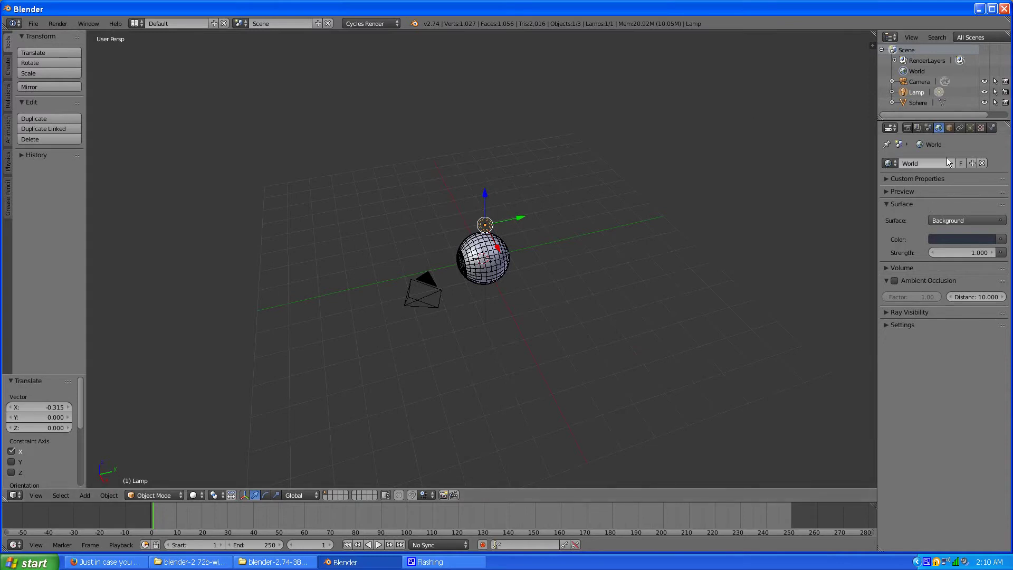
Step: Switch to the Compositing screen layout and display the World shader nodes, moving the Background node away from World Output
left_click(138, 23)
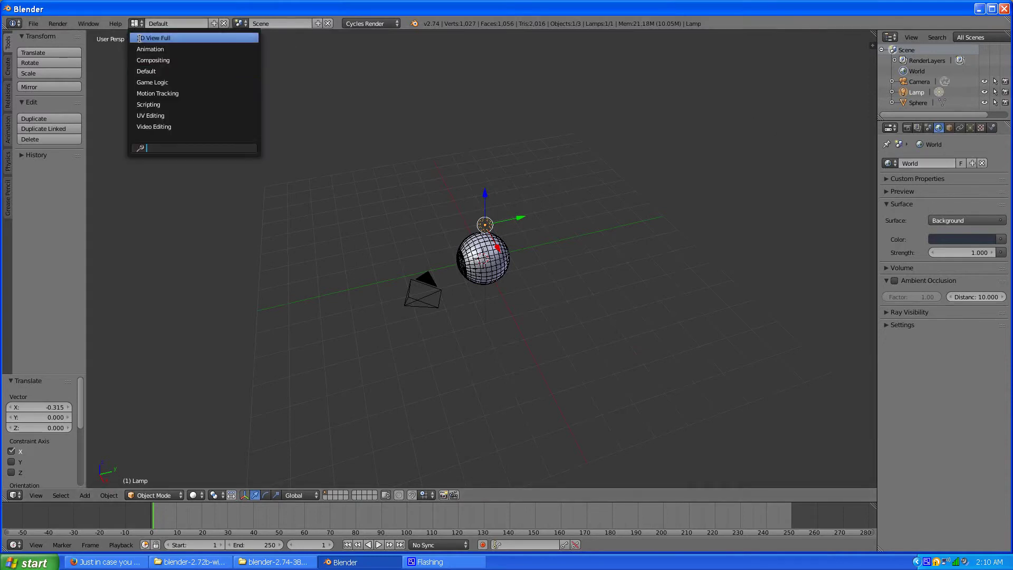
left_click(149, 61)
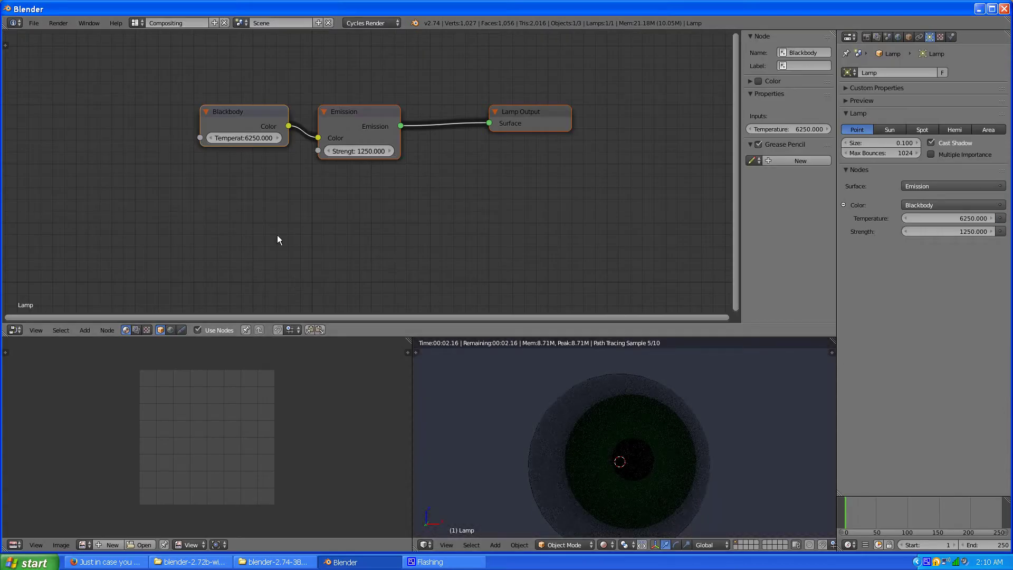
left_click(170, 330)
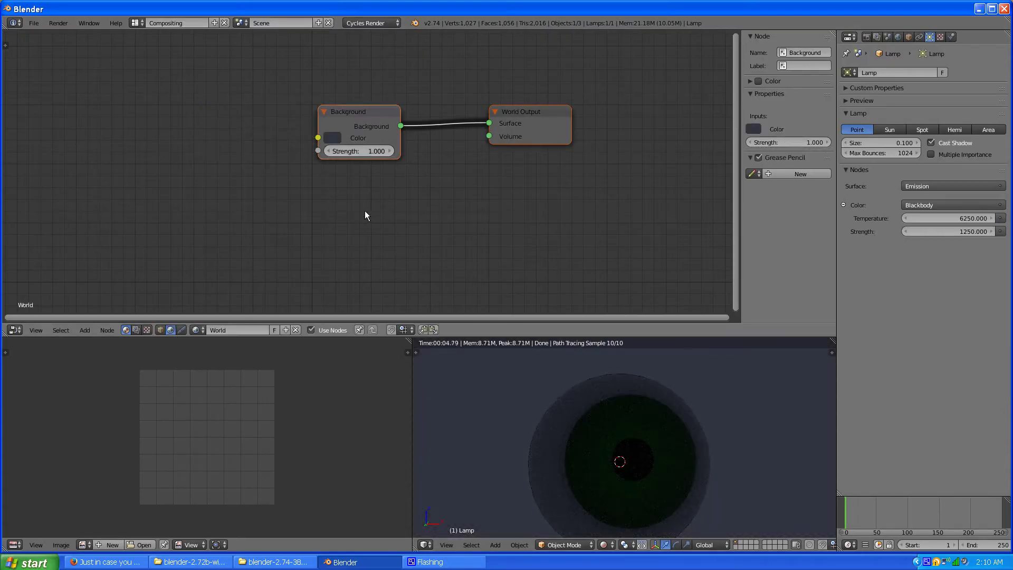
middle_click_drag(365, 210, 310, 238)
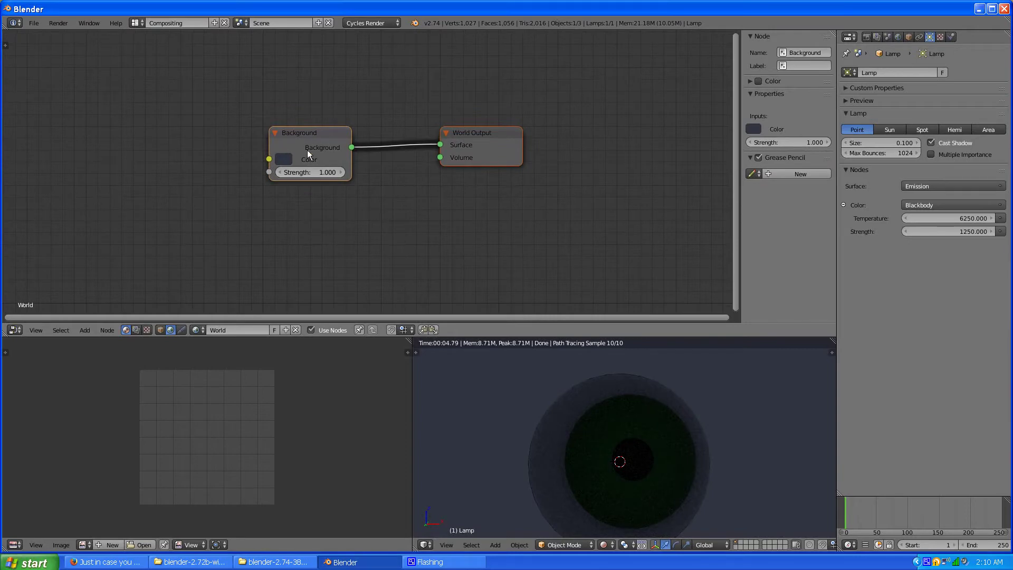
left_click_drag(307, 150, 208, 124)
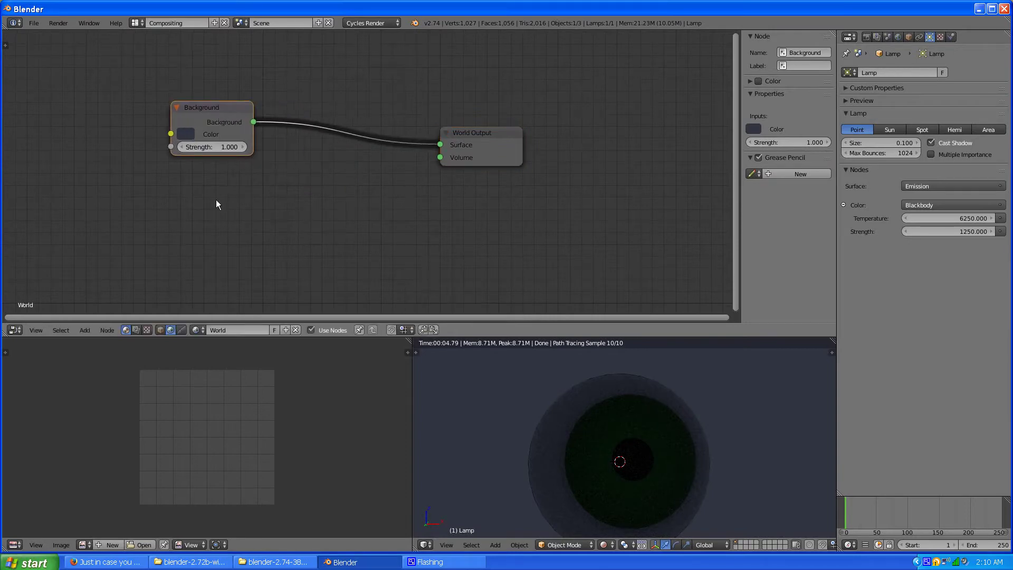
Step: Add a Texture Coordinate node to the World nodes and shift Background and World Output away from it to make room
left_click(88, 326)
mouse_move(105, 307)
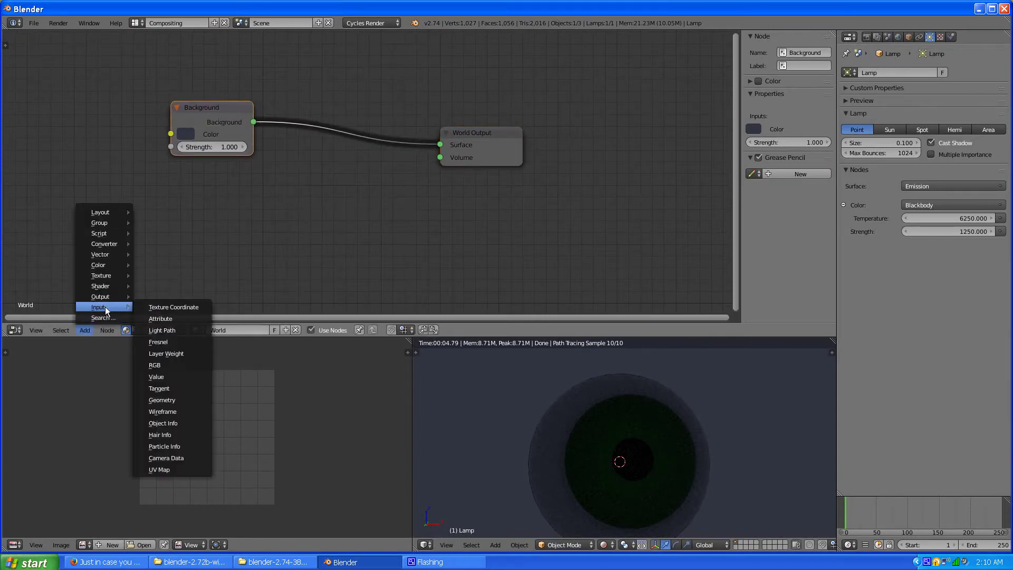
left_click(158, 307)
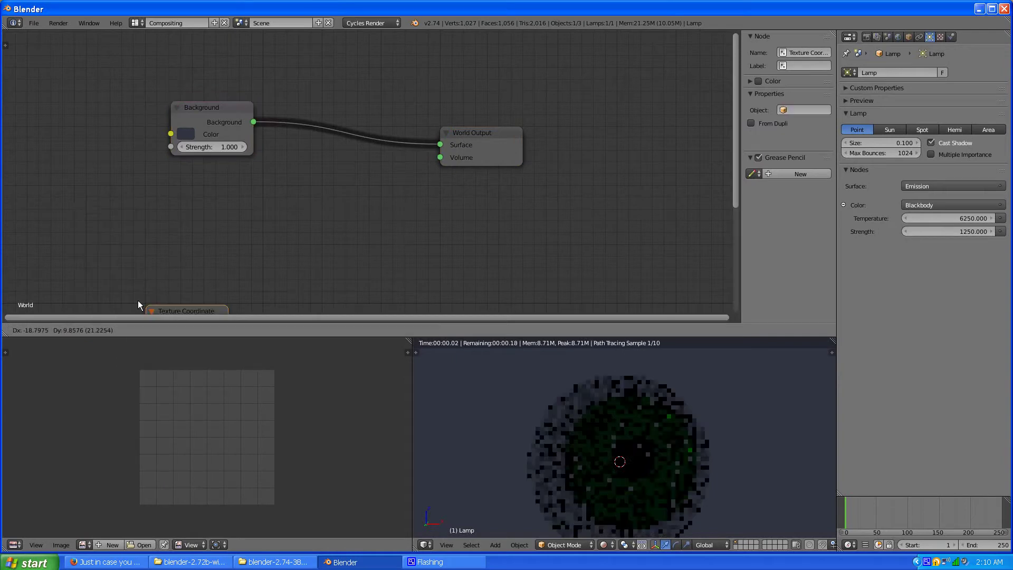
left_click(27, 94)
left_click_drag(204, 112, 341, 112)
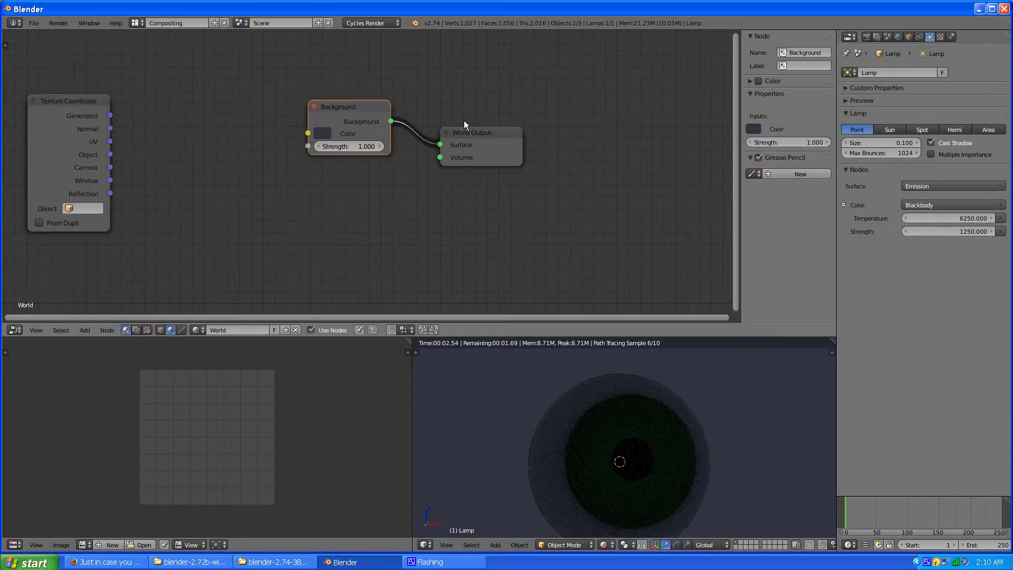
left_click_drag(464, 127, 541, 125)
left_click_drag(336, 109, 415, 112)
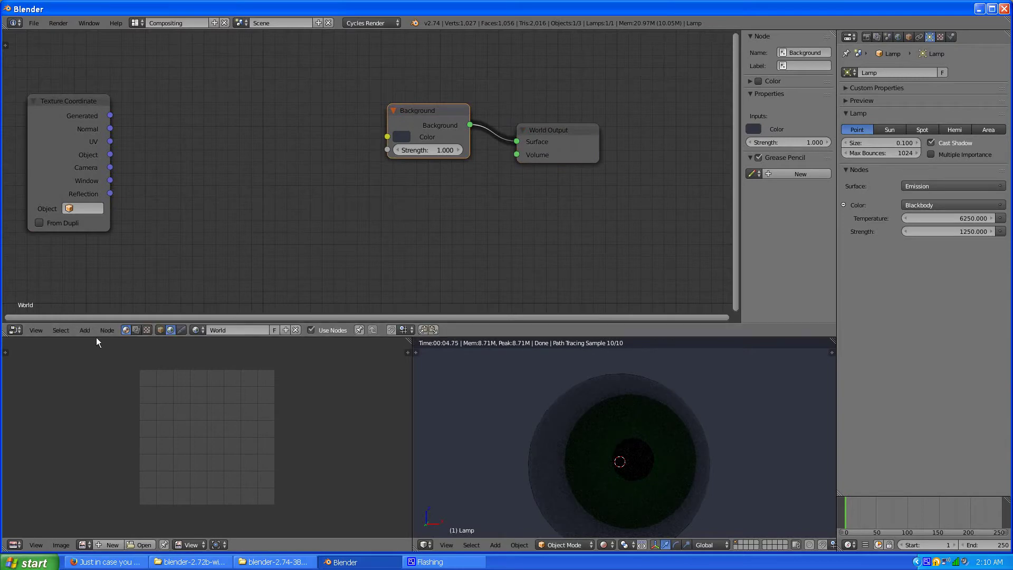
Step: Add a Mapping node next to Texture Coordinate in the World nodes and connect the Generated output to its Vector input
left_click(84, 330)
mouse_move(106, 283)
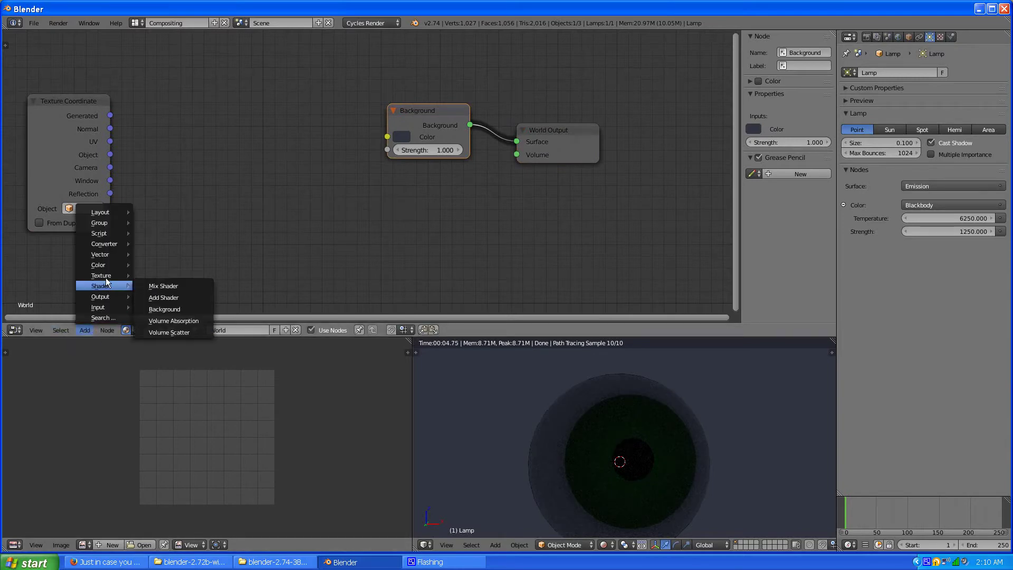
mouse_move(105, 244)
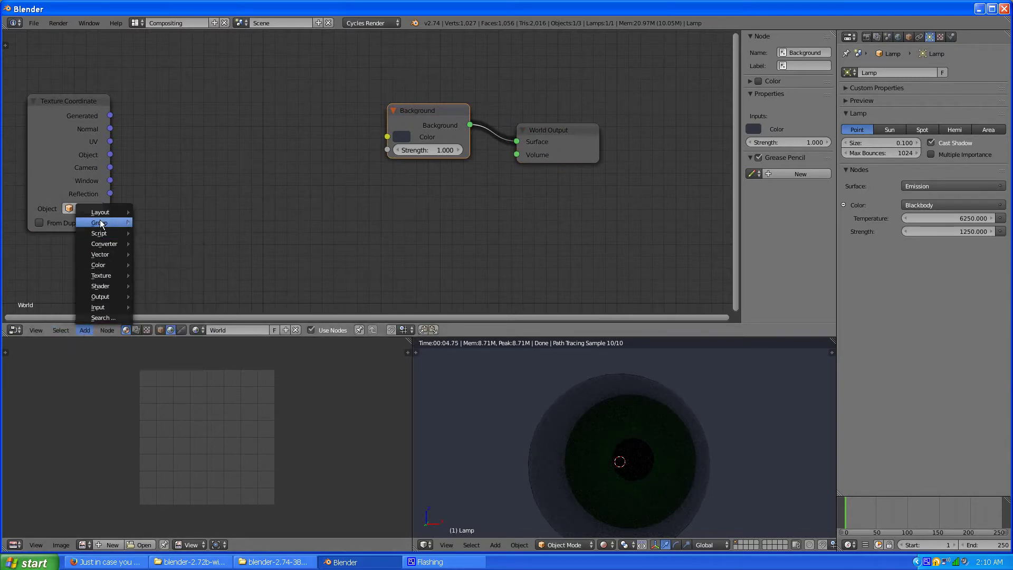
left_click(149, 254)
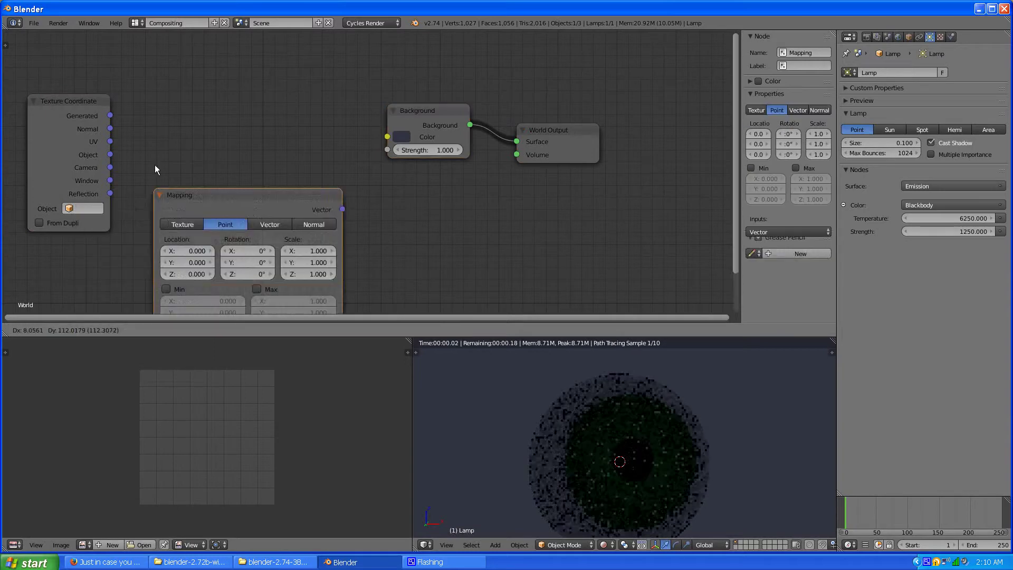
left_click(132, 81)
left_click_drag(71, 135, 23, 131)
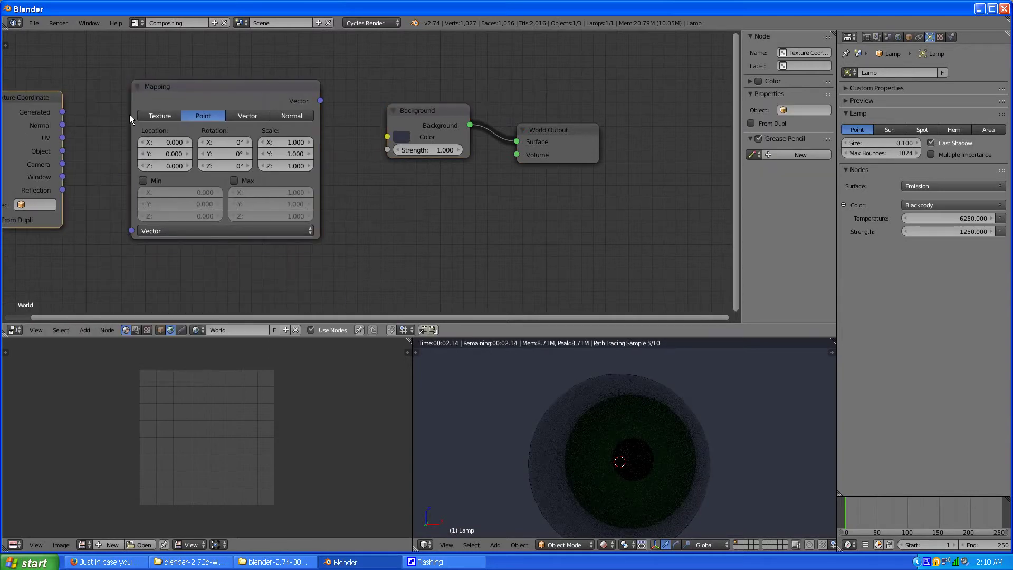
left_click_drag(195, 88, 175, 97)
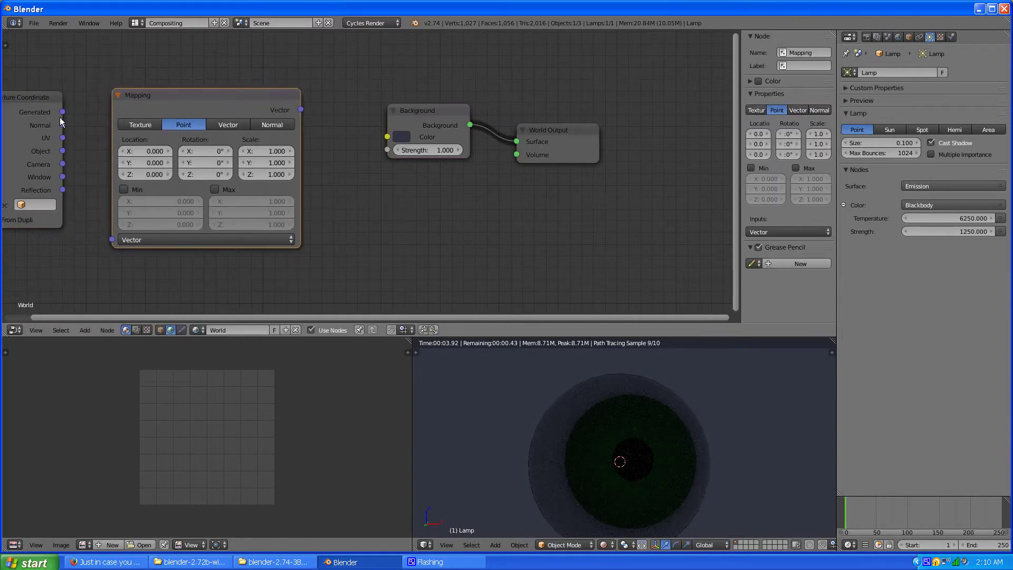
left_click_drag(62, 112, 120, 242)
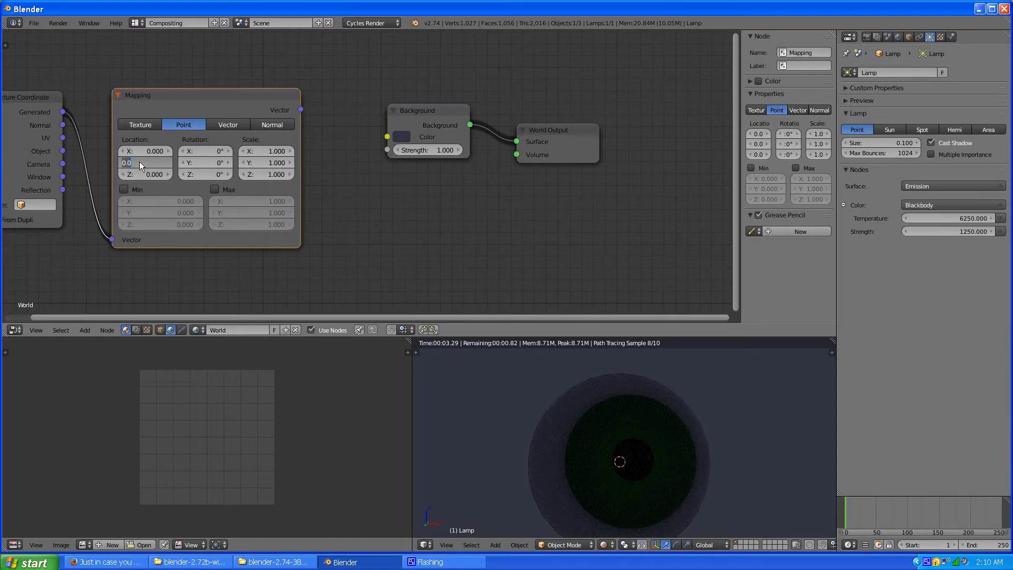
Step: Set the Mapping node's Location to 0 in Y and 0.5 in Z
type("0.5")
key("Return")
left_click(139, 161)
type("0")
key("Return")
left_click(151, 172)
type("0.5")
key("Return")
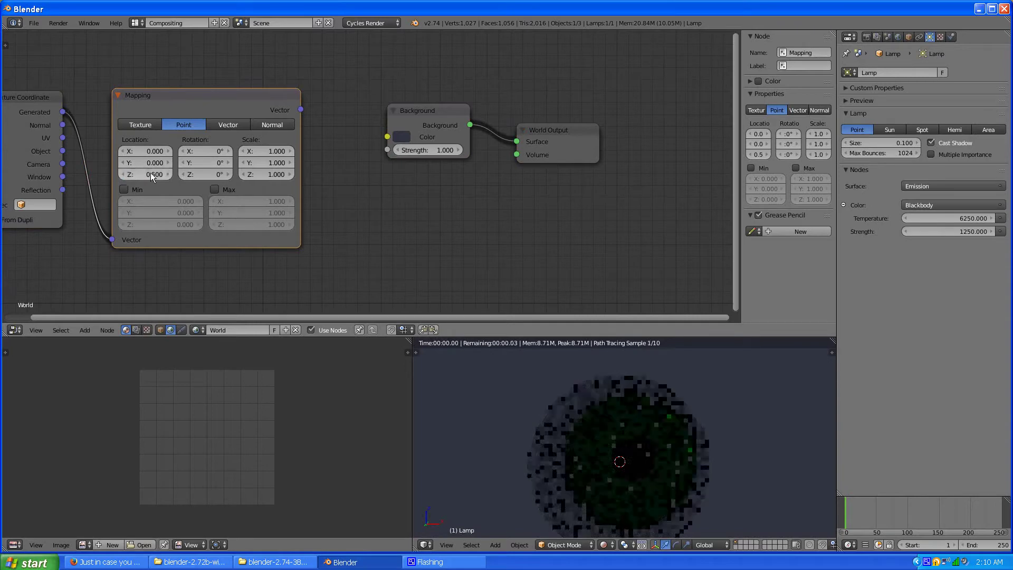
Step: Spread the Background and World Output nodes away from the Mapping node to make room between Mapping and Background
left_click_drag(545, 131, 635, 142)
left_click_drag(442, 119, 552, 114)
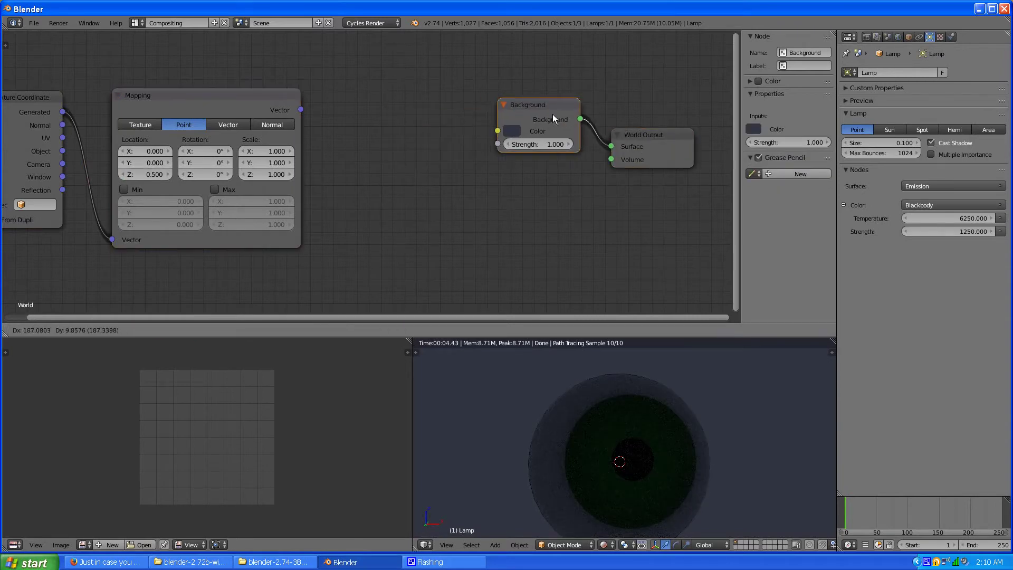
left_click_drag(638, 145, 671, 153)
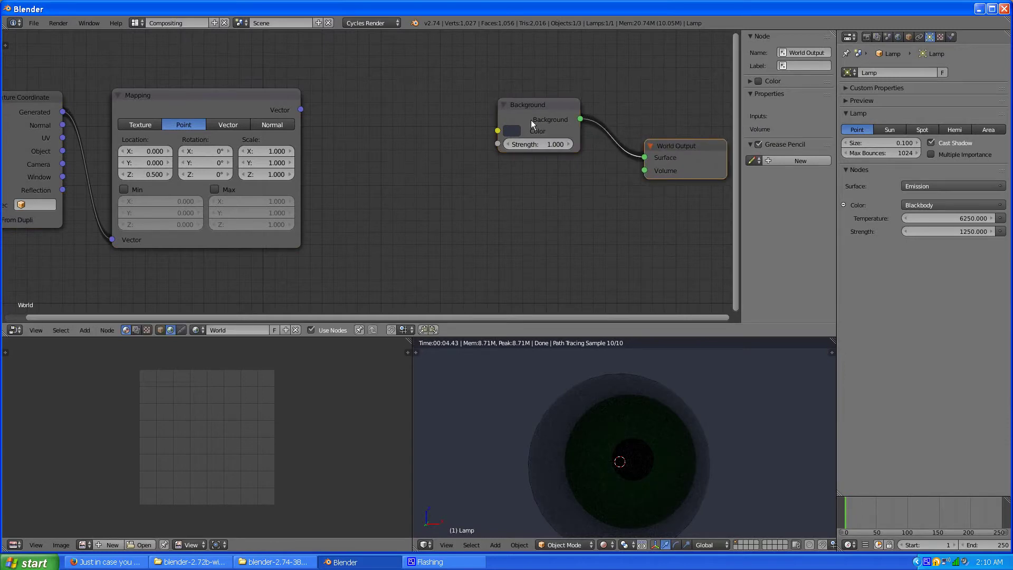
left_click_drag(530, 120, 555, 122)
left_click_drag(232, 109, 208, 103)
Step: Look through the Input and Converter node types for another node to add to the World nodes
left_click(82, 331)
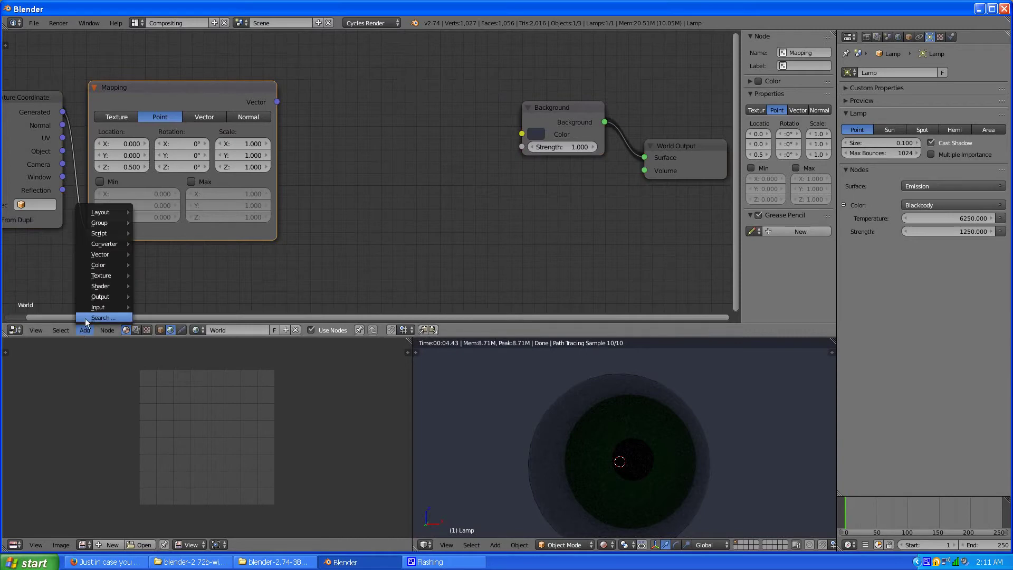
mouse_move(89, 308)
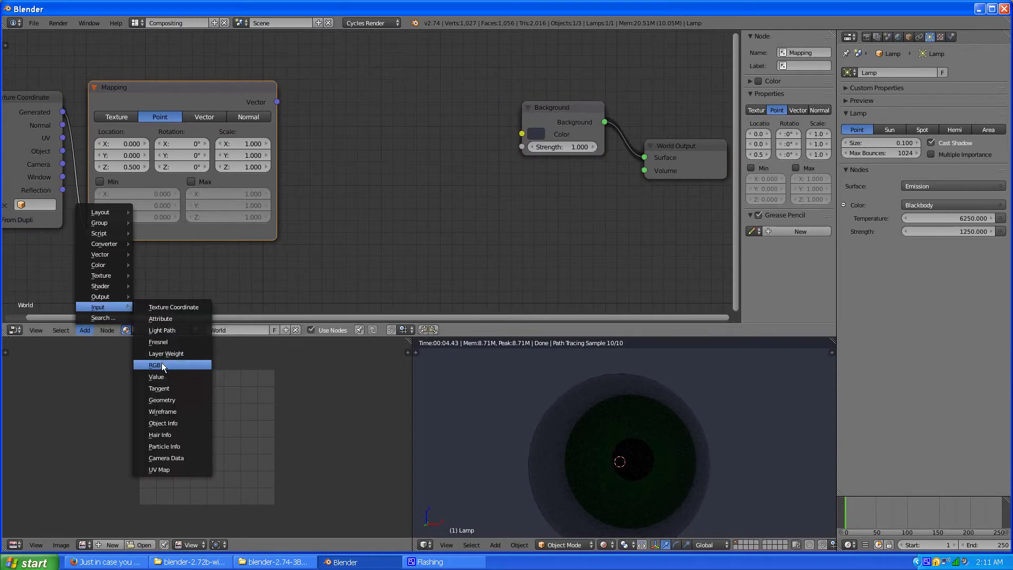
mouse_move(108, 243)
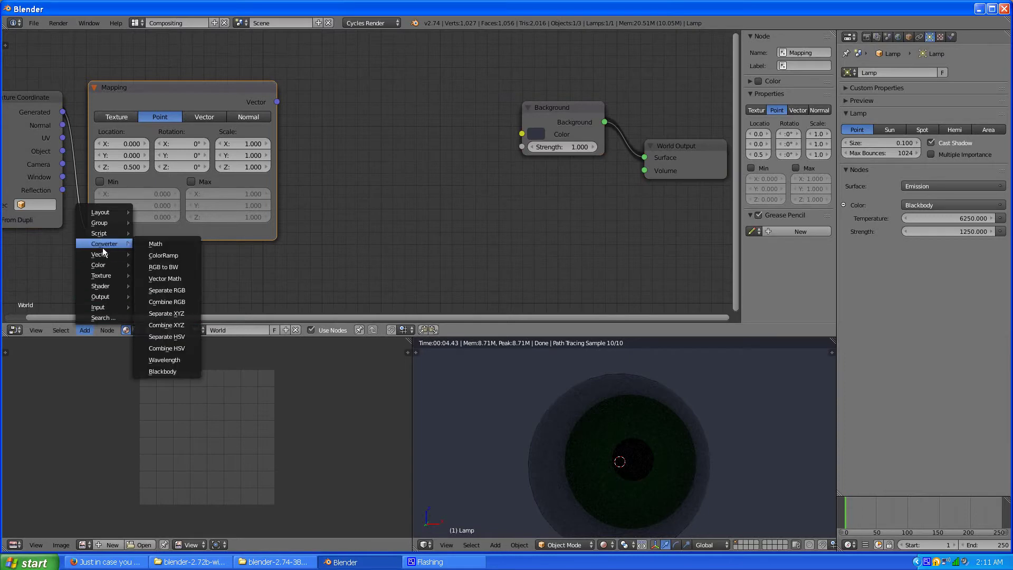
Step: Add a Separate XYZ node beside the Mapping node and feed it the Mapping node's Vector output
left_click(179, 314)
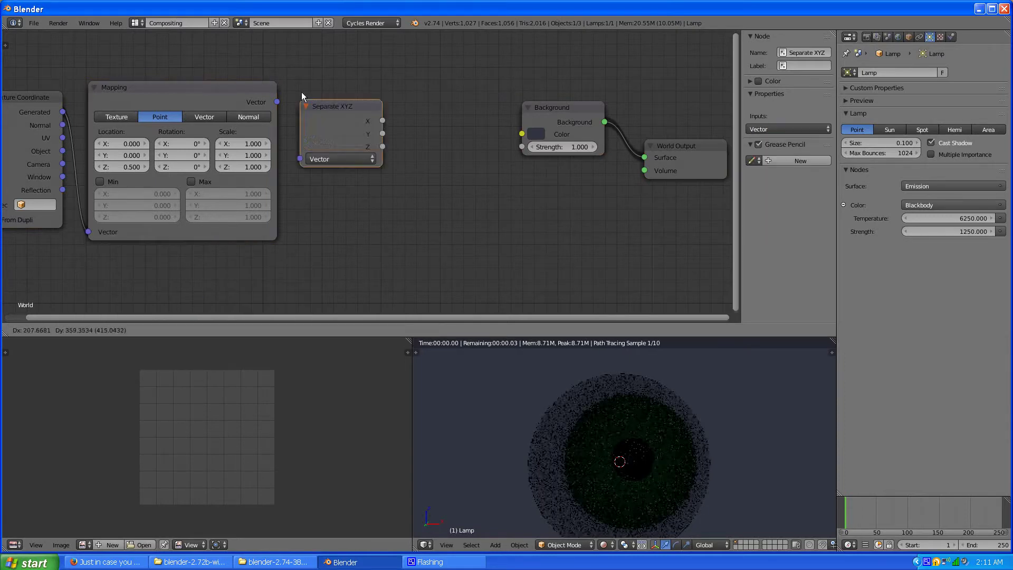
left_click(311, 75)
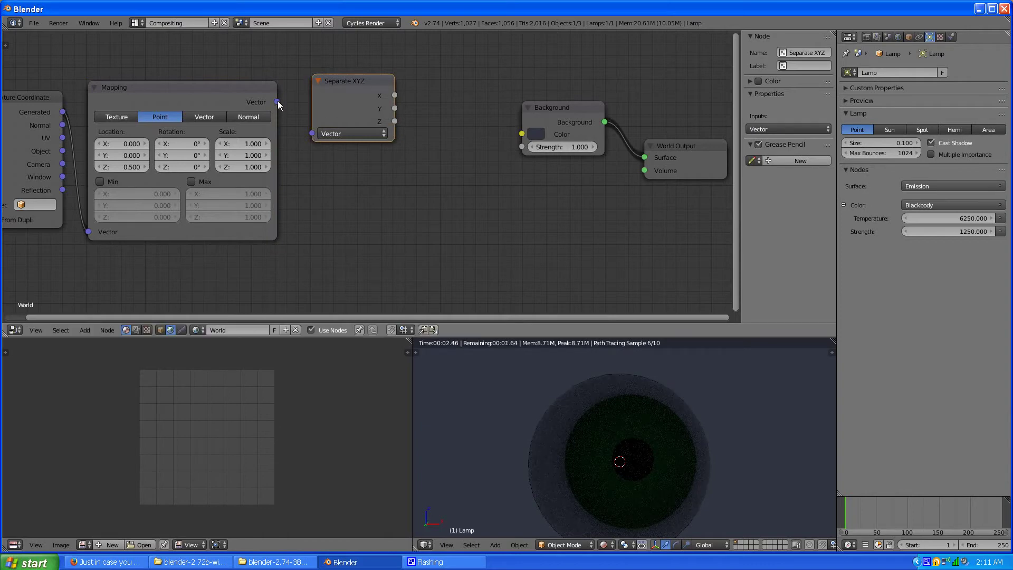
left_click_drag(278, 102, 309, 134)
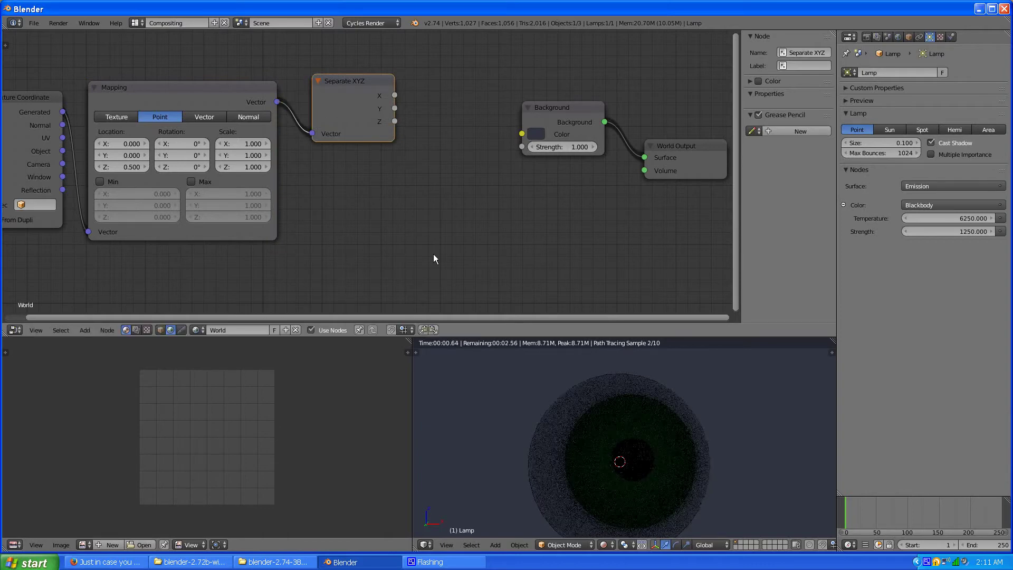
Step: Move the Texture Coordinate, Mapping and Separate XYZ nodes together about 190 units farther from the Background node
scroll(495, 137, "down", 1)
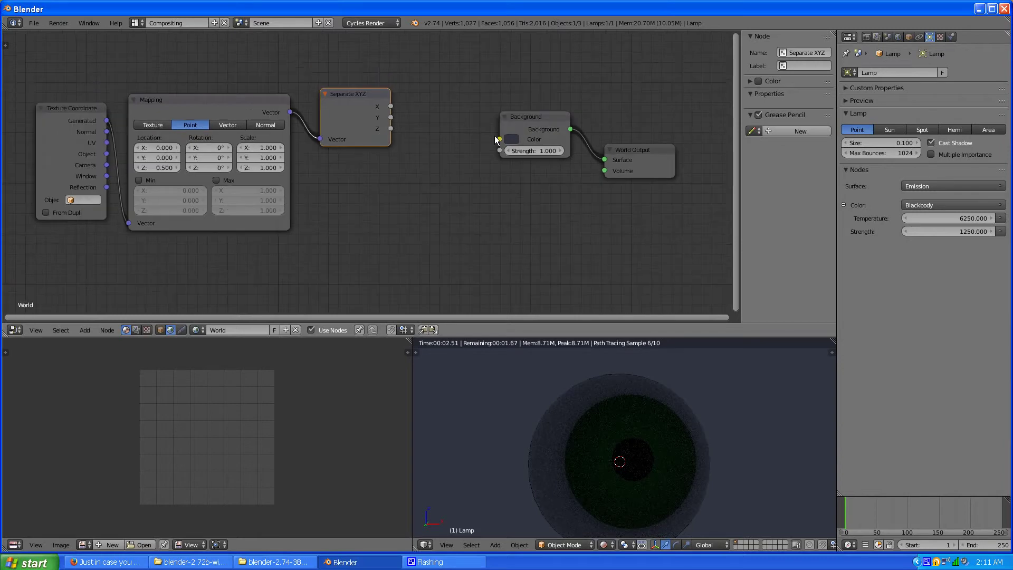
scroll(351, 129, "down", 1)
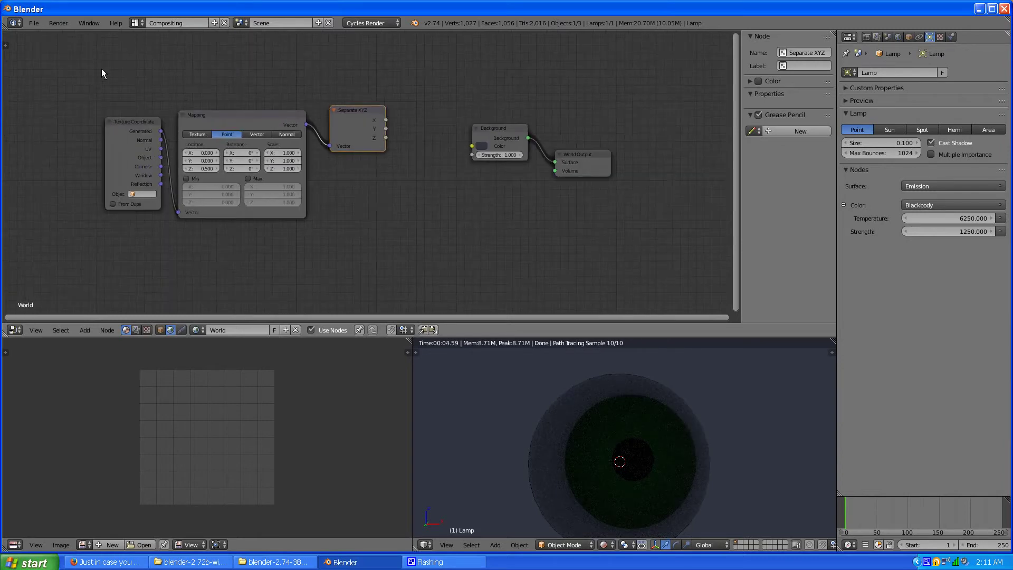
key("b")
left_click_drag(101, 69, 383, 242)
key("g")
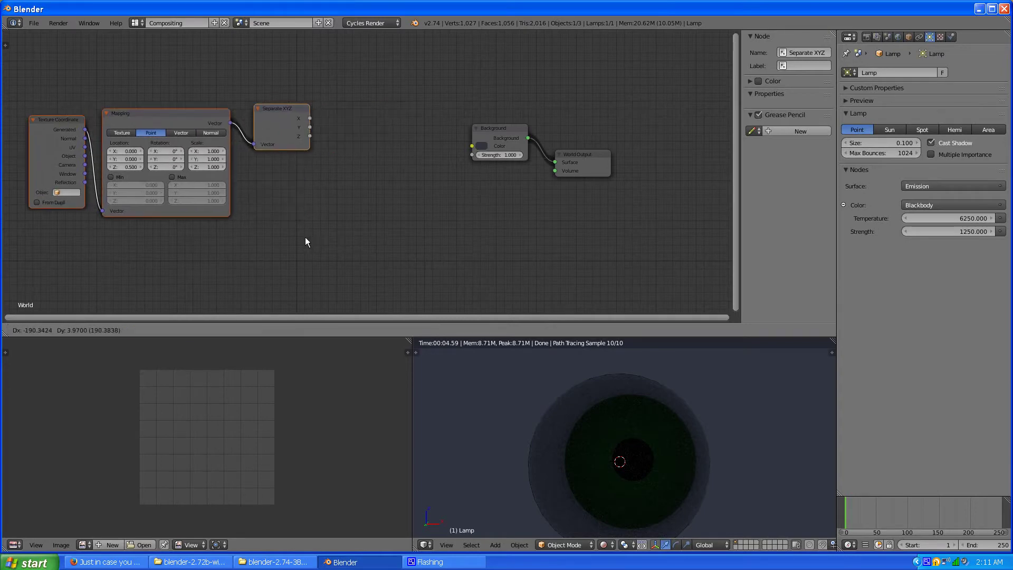
left_click(305, 239)
Step: Add a ColorRamp node between the Separate XYZ and Background nodes
left_click(86, 329)
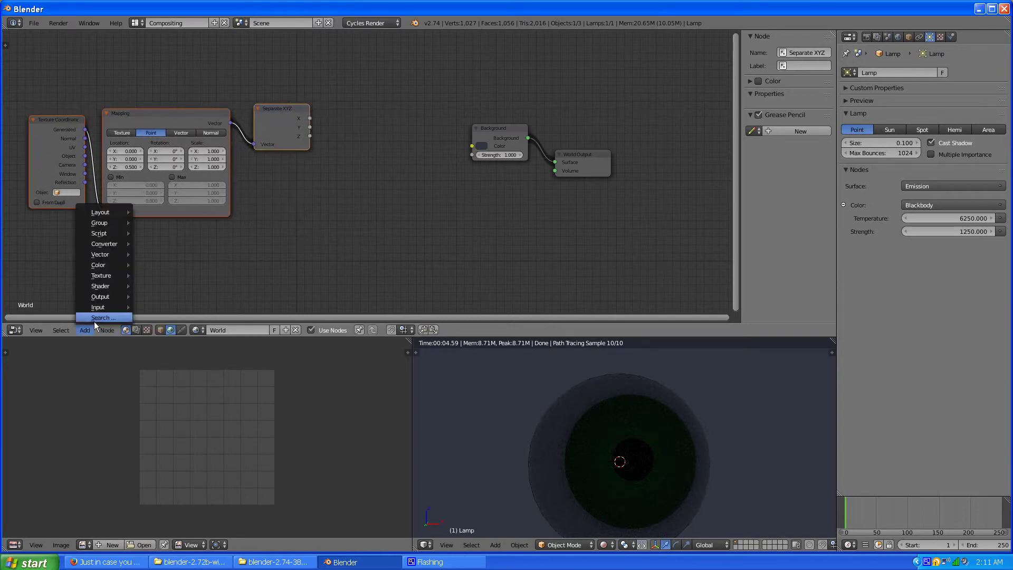
mouse_move(112, 243)
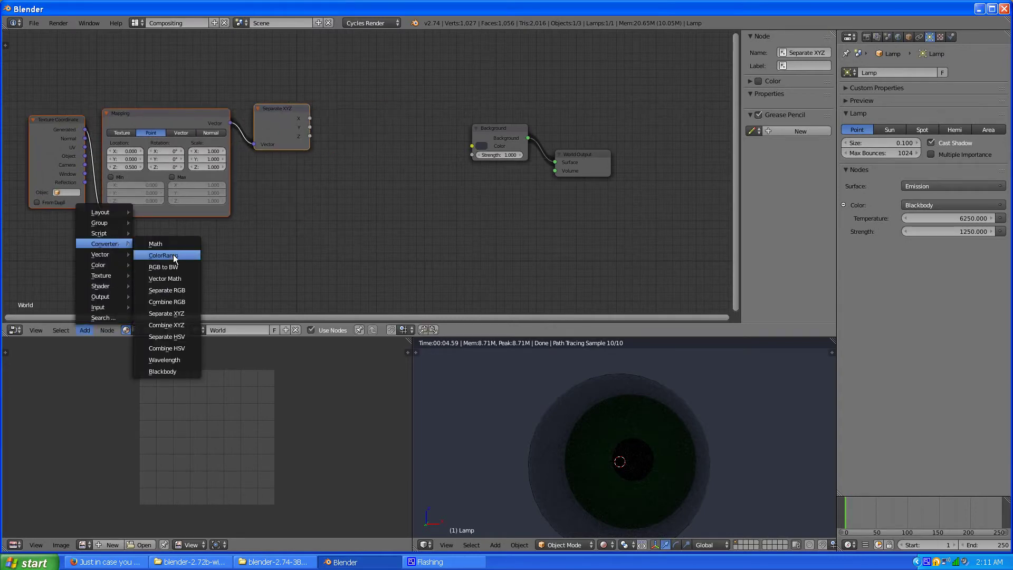
left_click(164, 256)
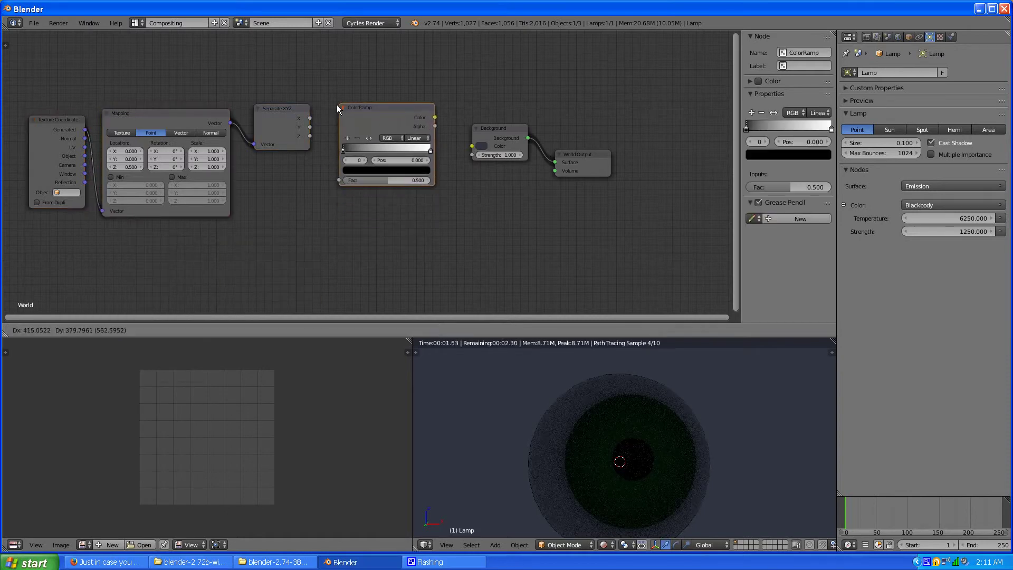
left_click(334, 107)
scroll(389, 116, "up", 3)
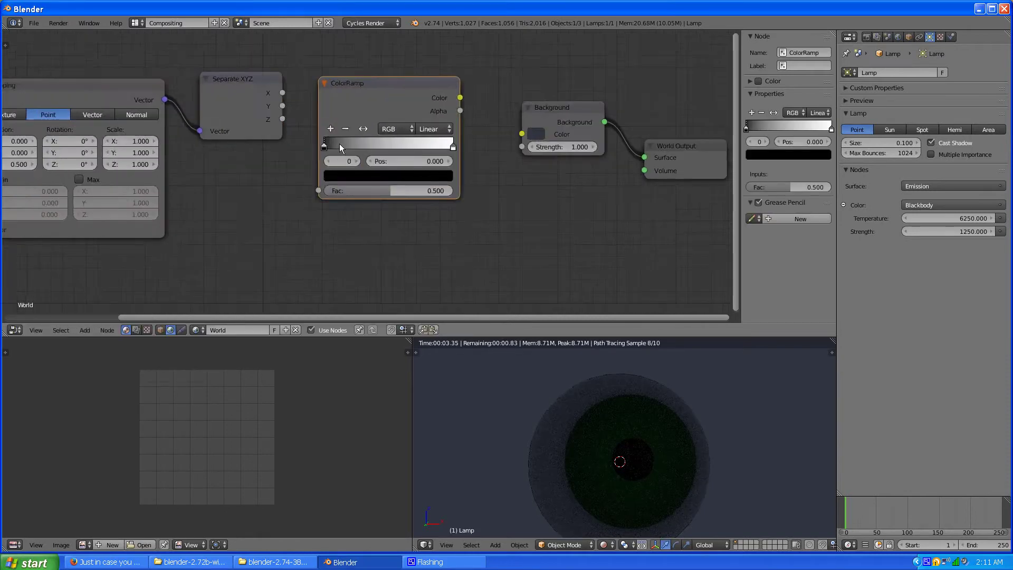
Step: Connect Separate XYZ's Z output to the ColorRamp's Fac and the ramp's Color output to the Background's Color
left_click_drag(276, 114, 315, 193)
left_click_drag(467, 92, 534, 131)
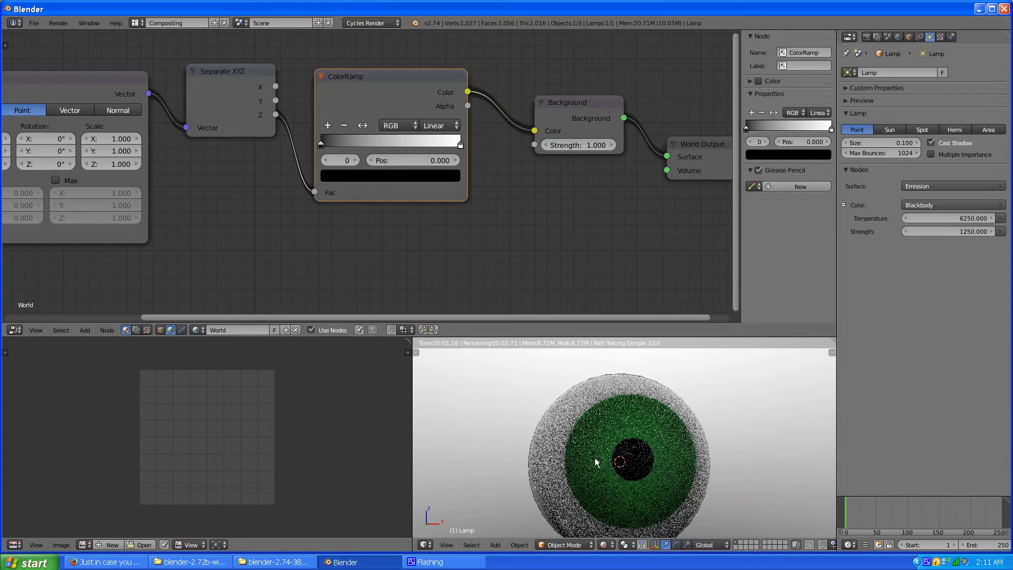
mouse_move(596, 462)
middle_mouse_down()
mouse_move(584, 501)
mouse_move(609, 395)
mouse_move(591, 449)
middle_mouse_up()
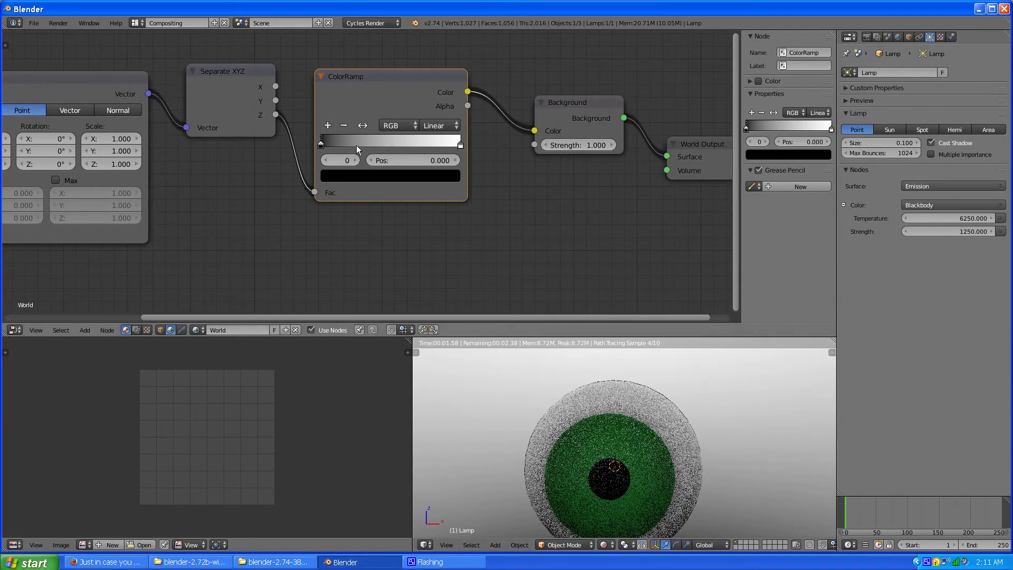
Step: Add a ColorRamp stop at 0.500 and colour the first stop dark reddish brown, about R 0.040, G 0.006, B 0.003
left_click(328, 126)
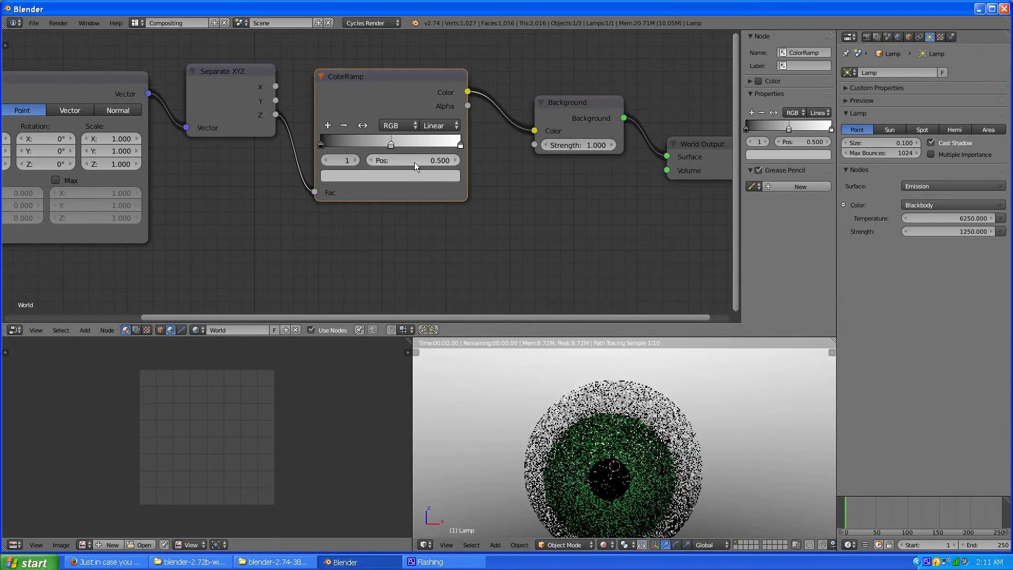
left_click(321, 144)
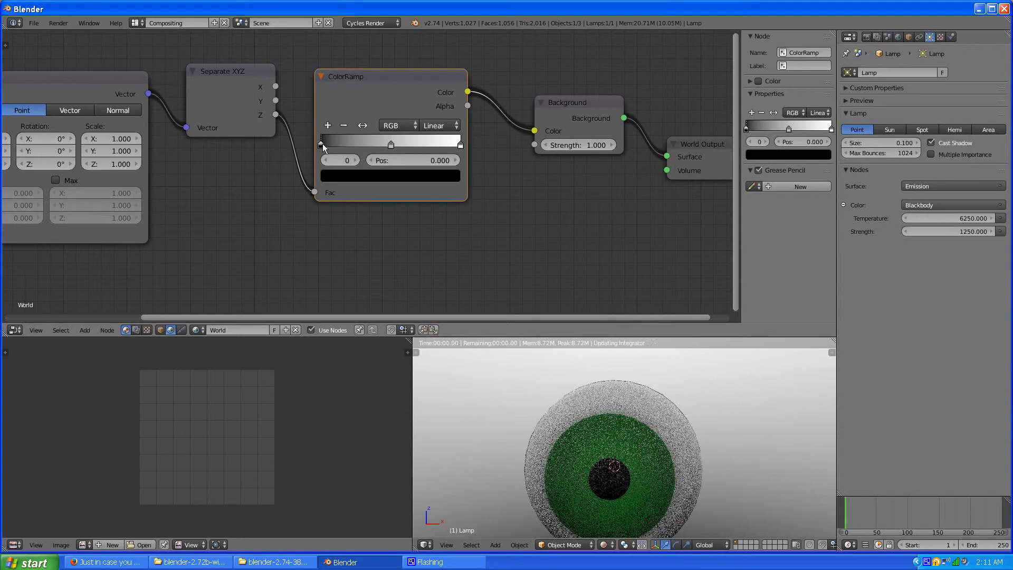
left_click(365, 175)
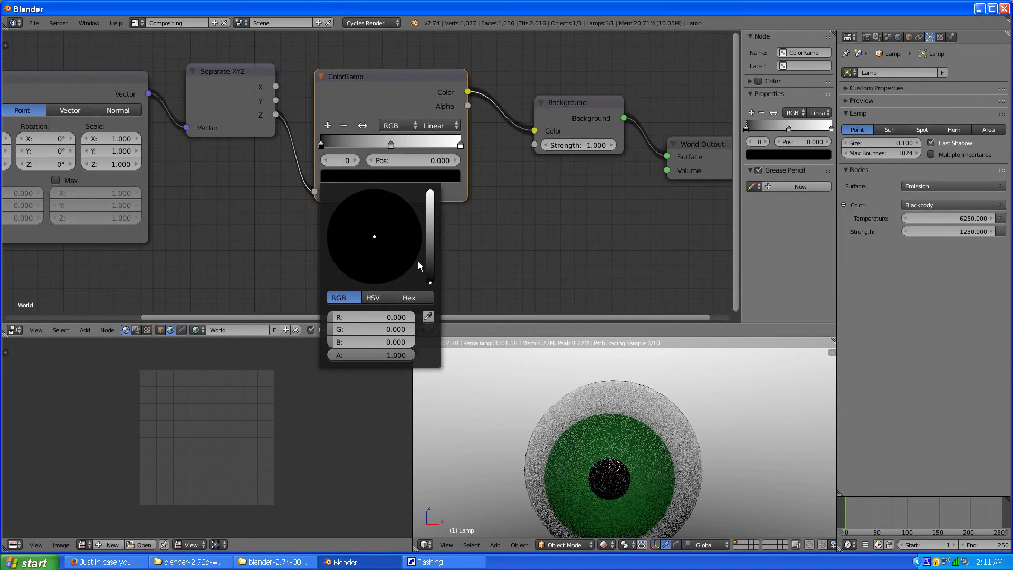
left_click(430, 248)
left_click_drag(366, 259, 366, 277)
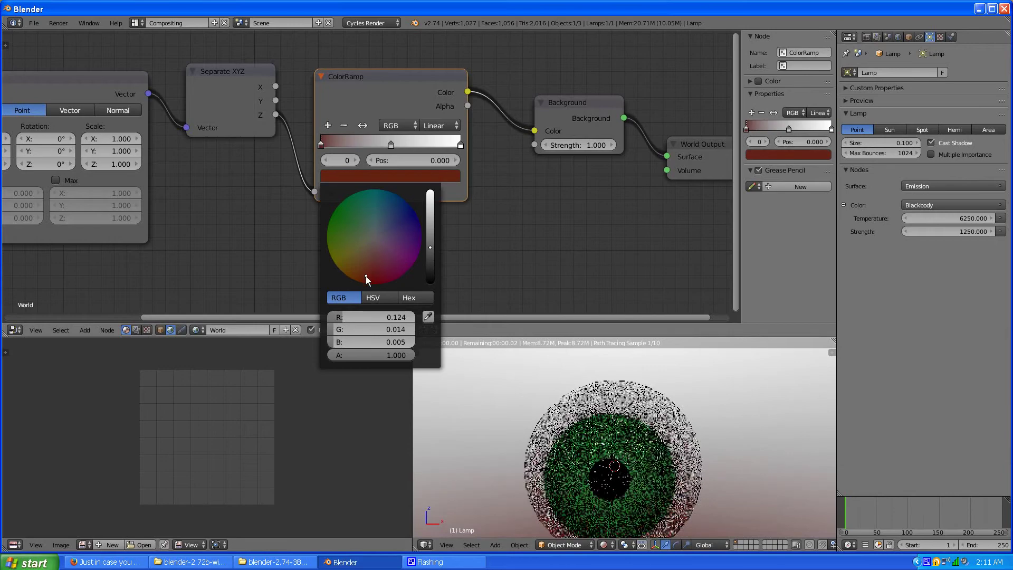
left_click(432, 261)
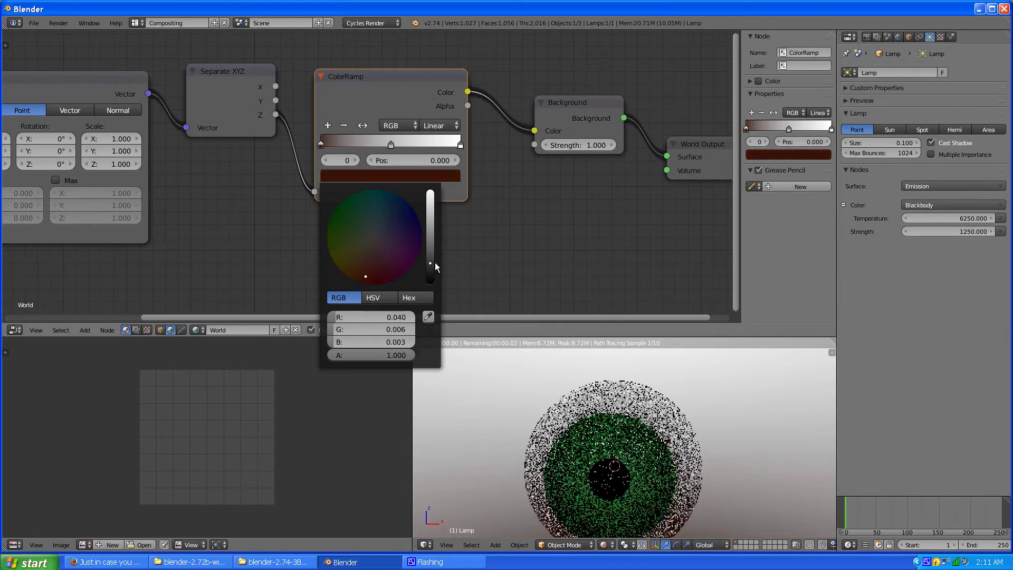
Step: Brighten the ColorRamp's middle stop at 0.500 to nearly white
left_click(459, 146)
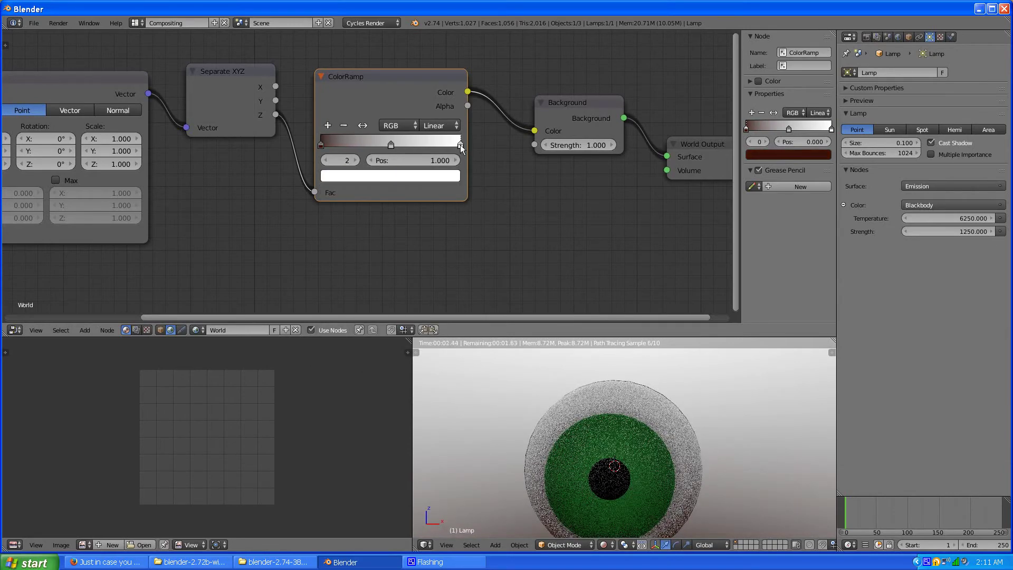
left_click(390, 145)
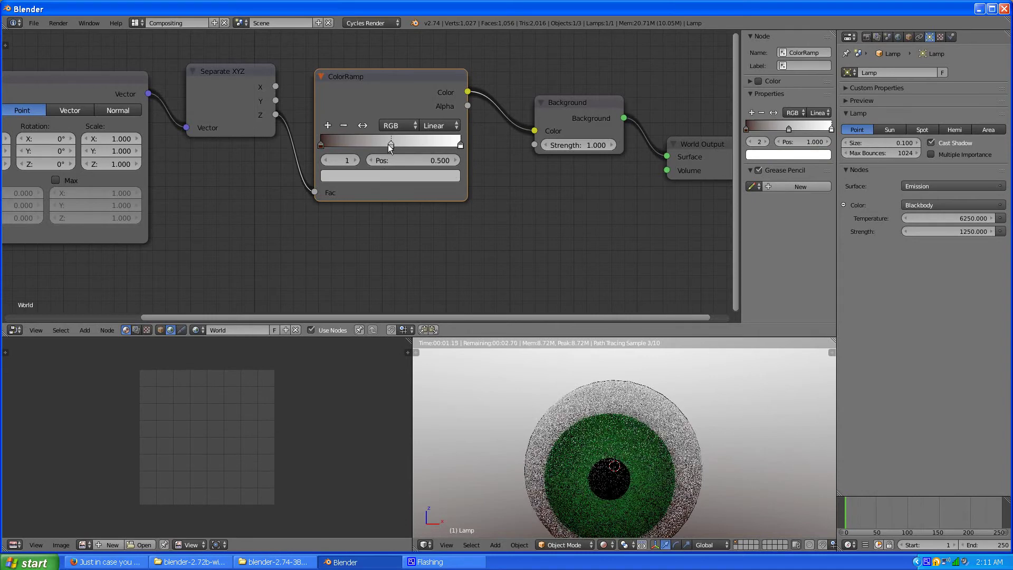
left_click(370, 180)
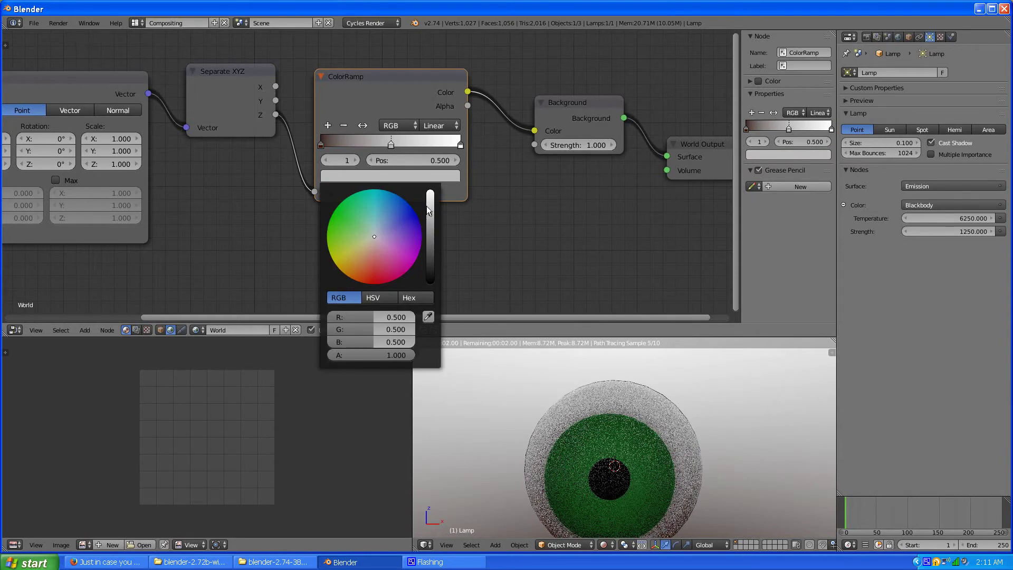
left_click_drag(430, 214, 433, 195)
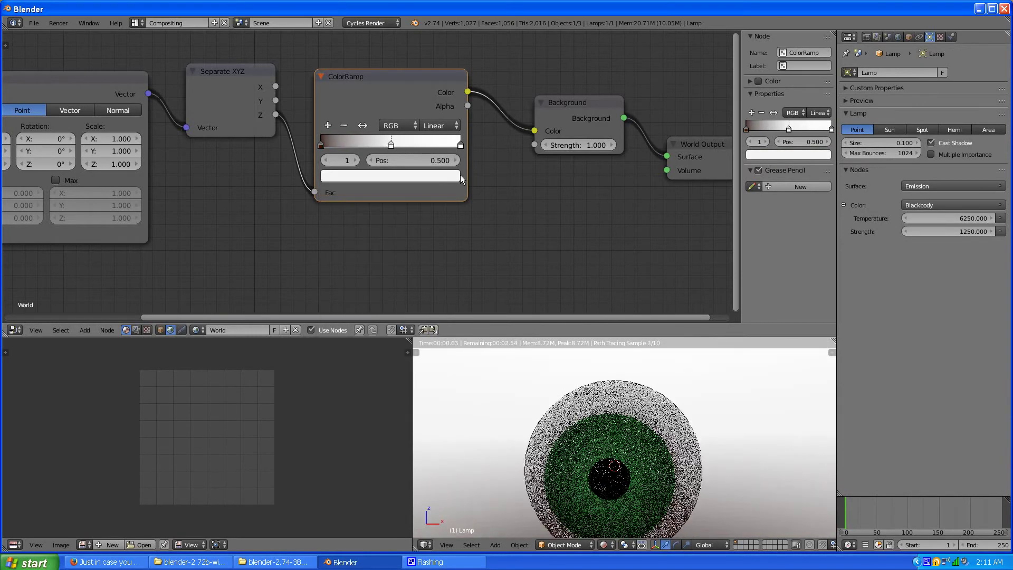
Step: Colour the ColorRamp's last stop at 1.000 a saturated blue
left_click(461, 144)
left_click(394, 176)
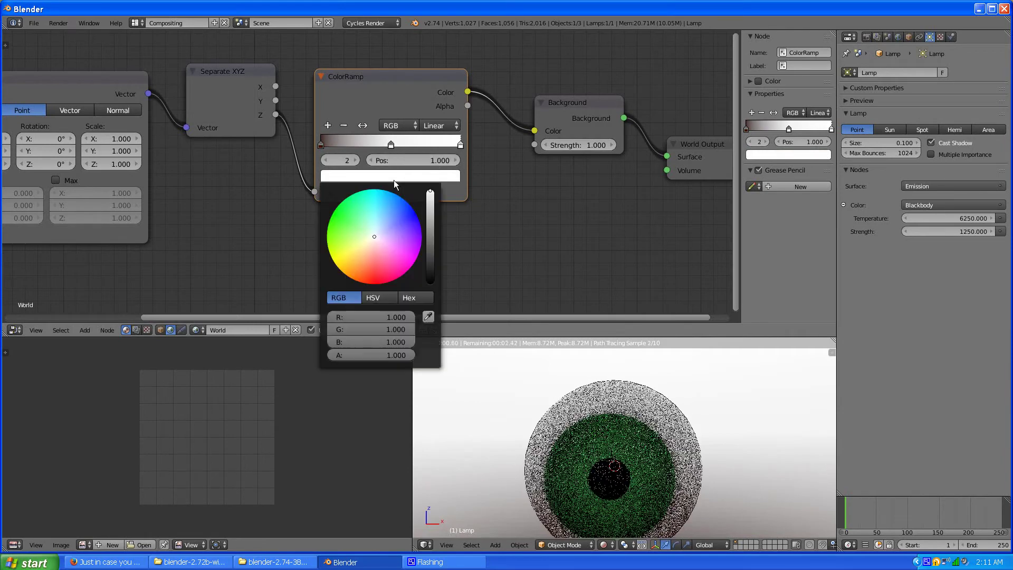
left_click(406, 215)
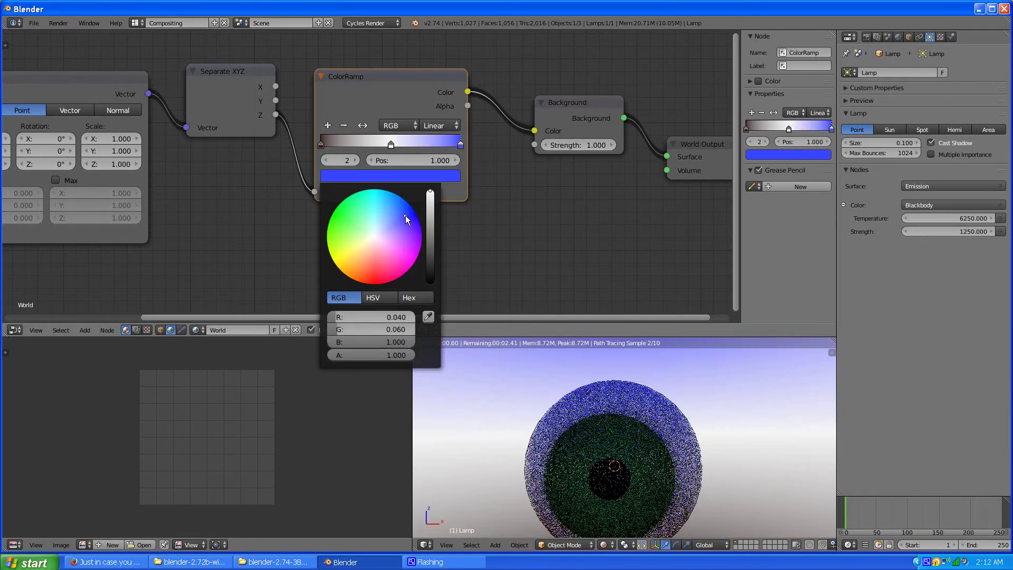
left_click(408, 214)
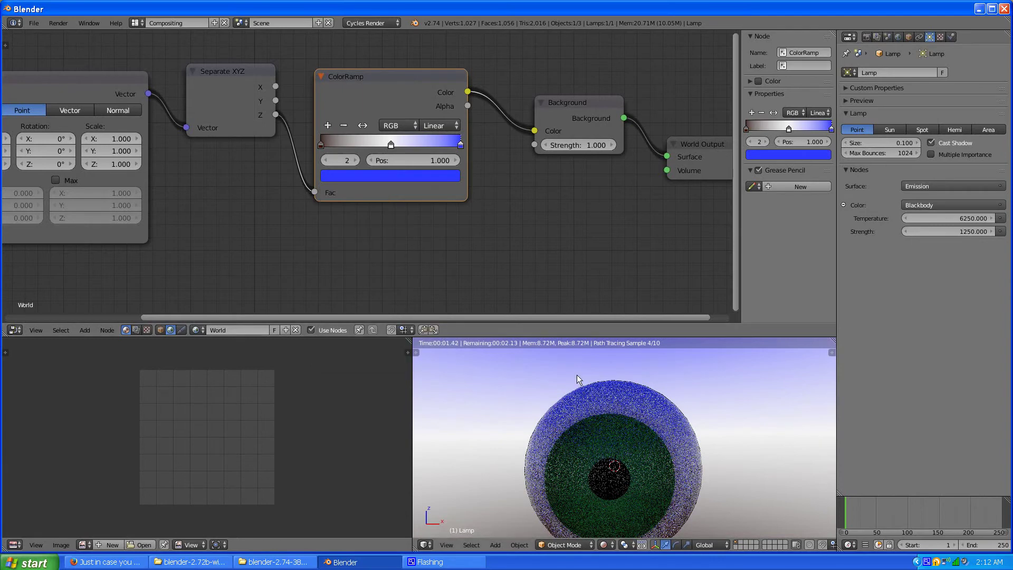
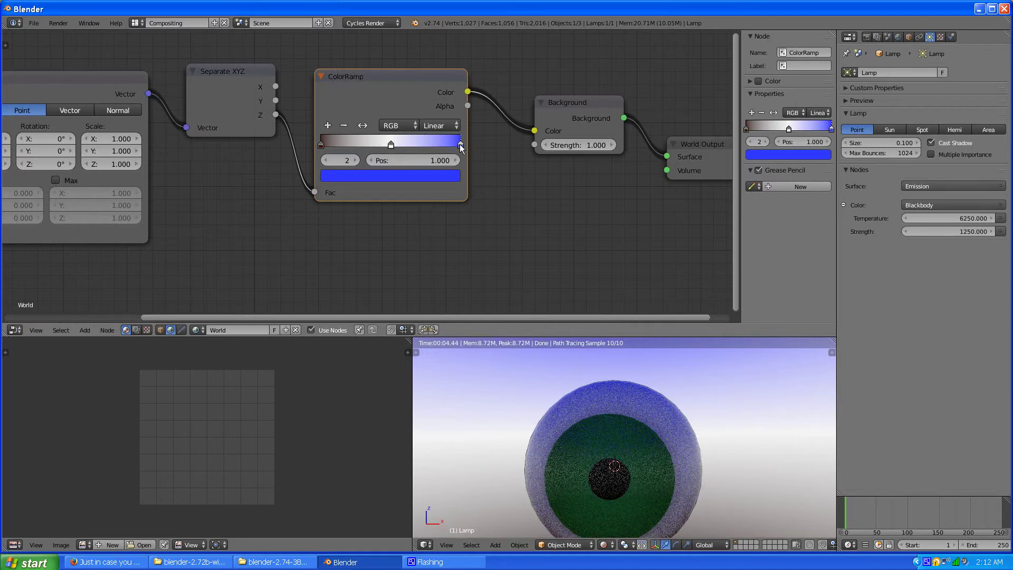
Step: Add a ColorRamp stop at 0.750 and colour it light sky blue
left_click(328, 125)
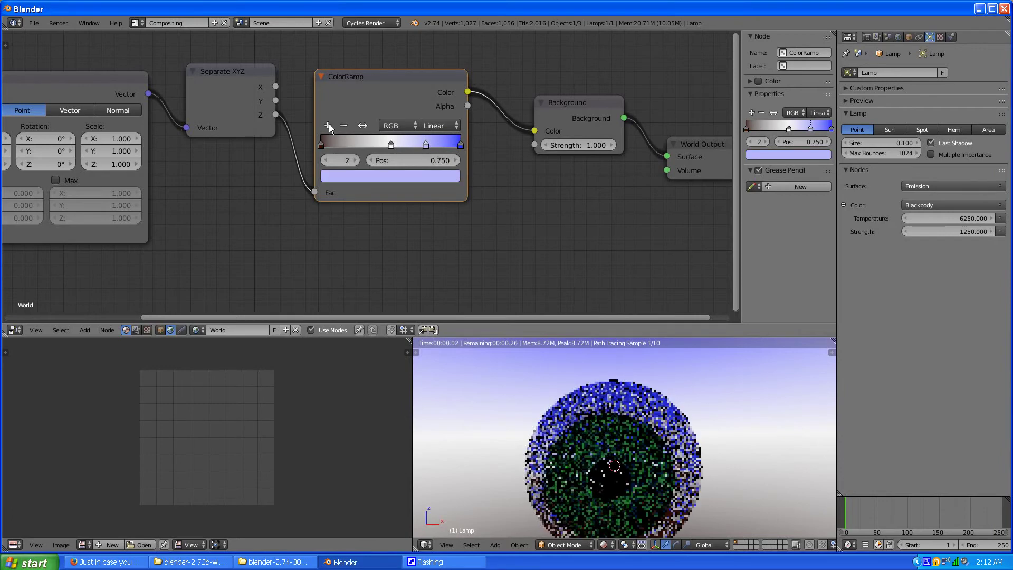
left_click(391, 177)
left_click(382, 221)
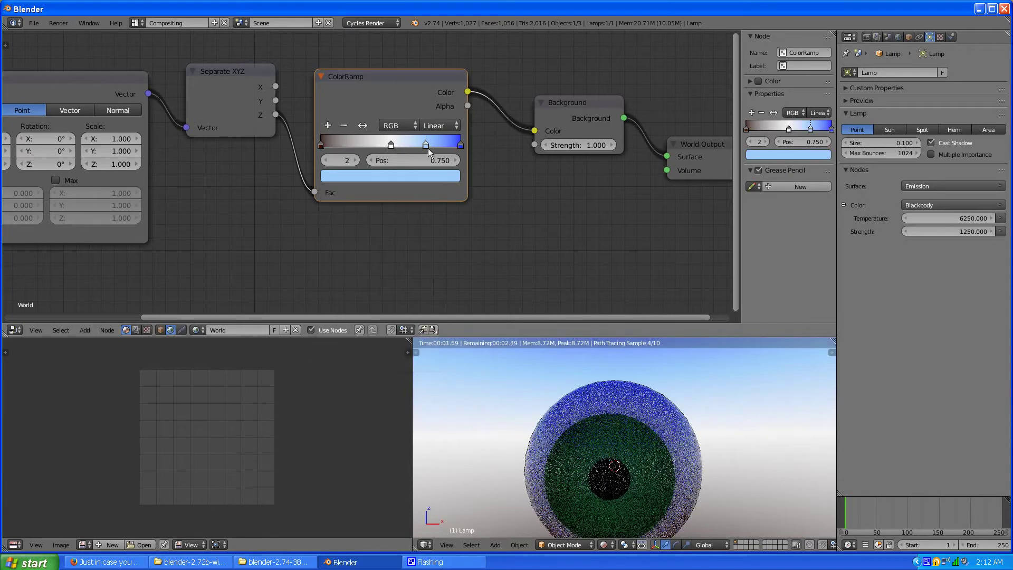
Step: Add a ColorRamp stop at 0.250, between the dark brown and white stops, and colour it orange-brown
left_click(391, 143)
left_click(327, 126)
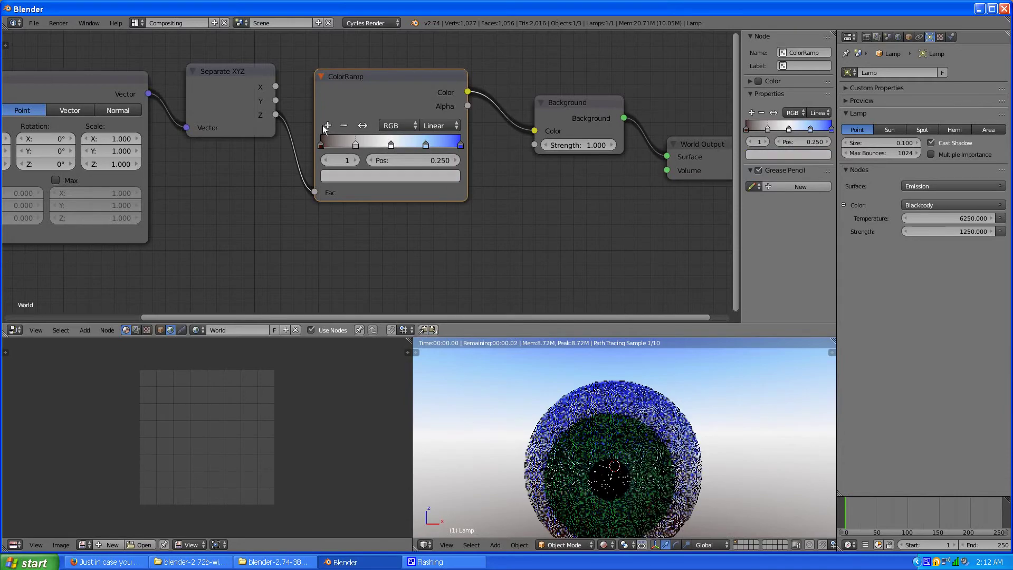
left_click(356, 141)
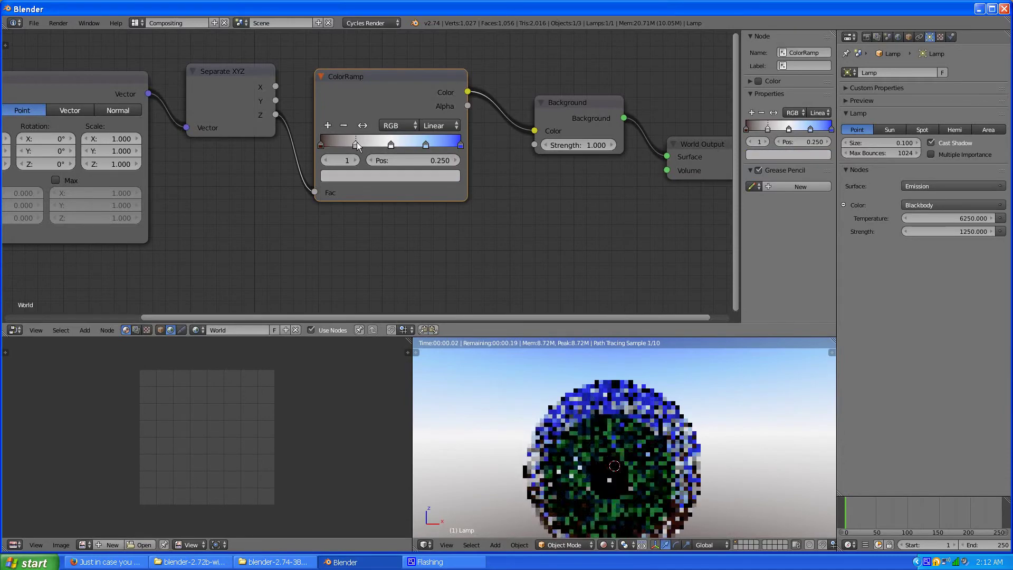
left_click(376, 176)
left_click_drag(375, 253, 359, 267)
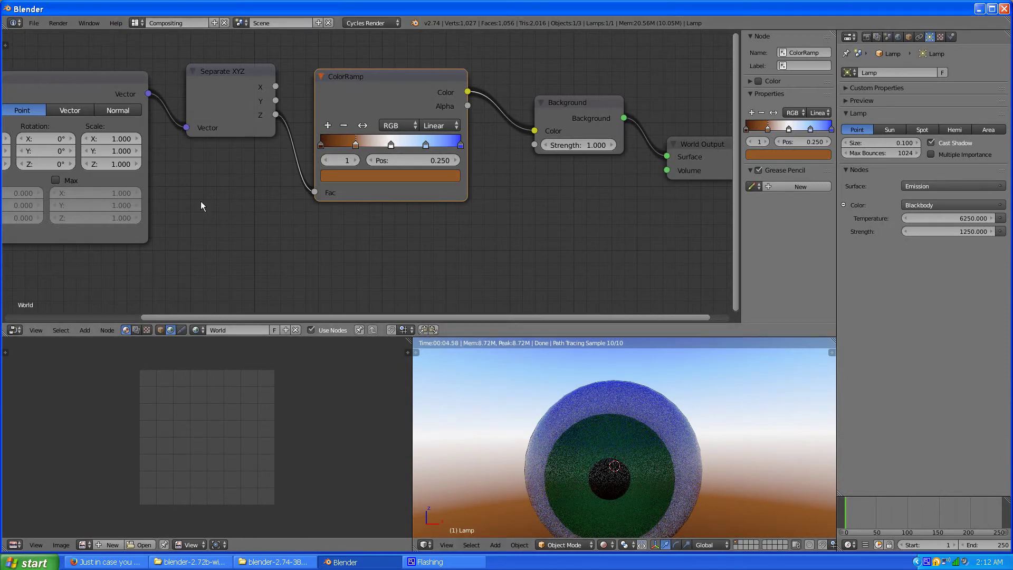
Step: Turn the rendered eyeball to a side angle and switch the node editor from the world's nodes to the lamp's nodes
left_click(137, 24)
mouse_move(632, 484)
middle_mouse_down()
mouse_move(591, 462)
mouse_move(585, 481)
middle_mouse_up()
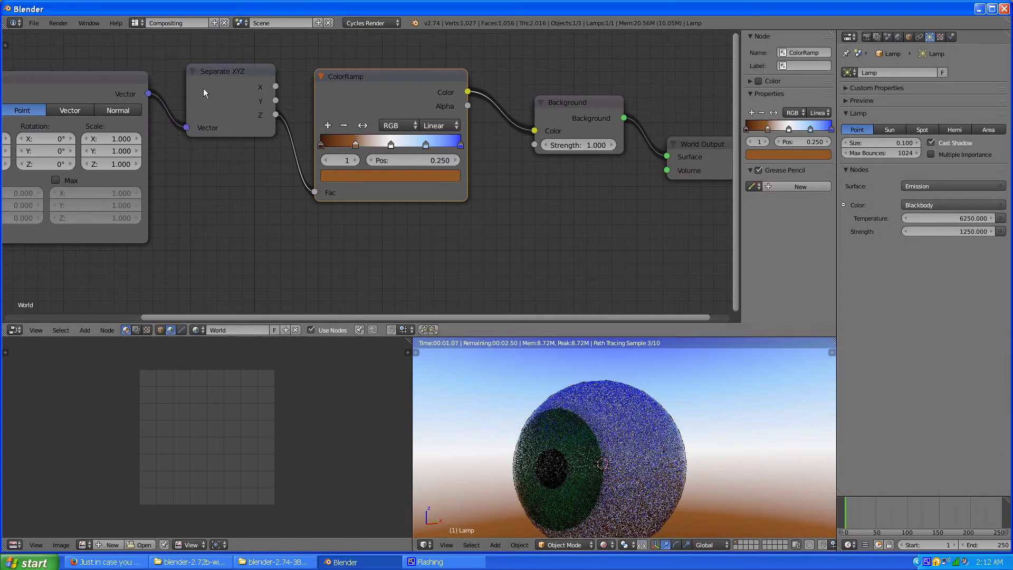
left_click(134, 24)
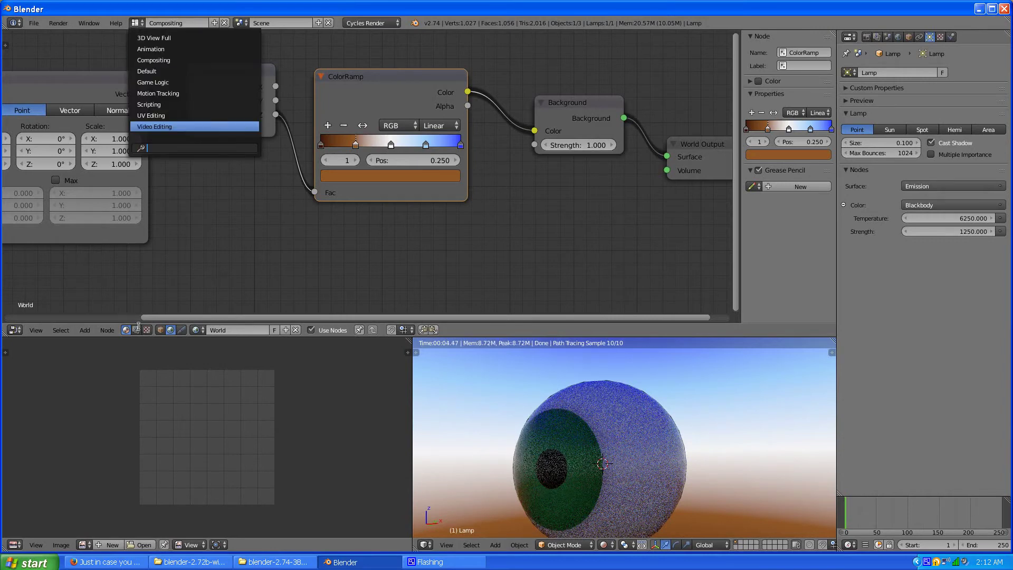
left_click(159, 330)
left_click(160, 330)
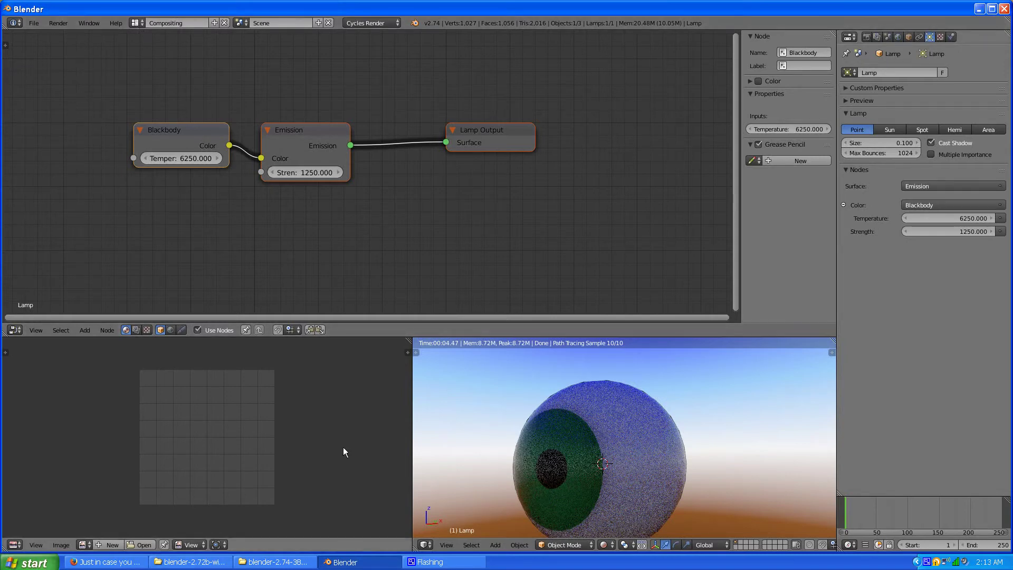
Step: Turn the UV/Image Editor area into a 3D View and get a closer view of the sphere
left_click(14, 545)
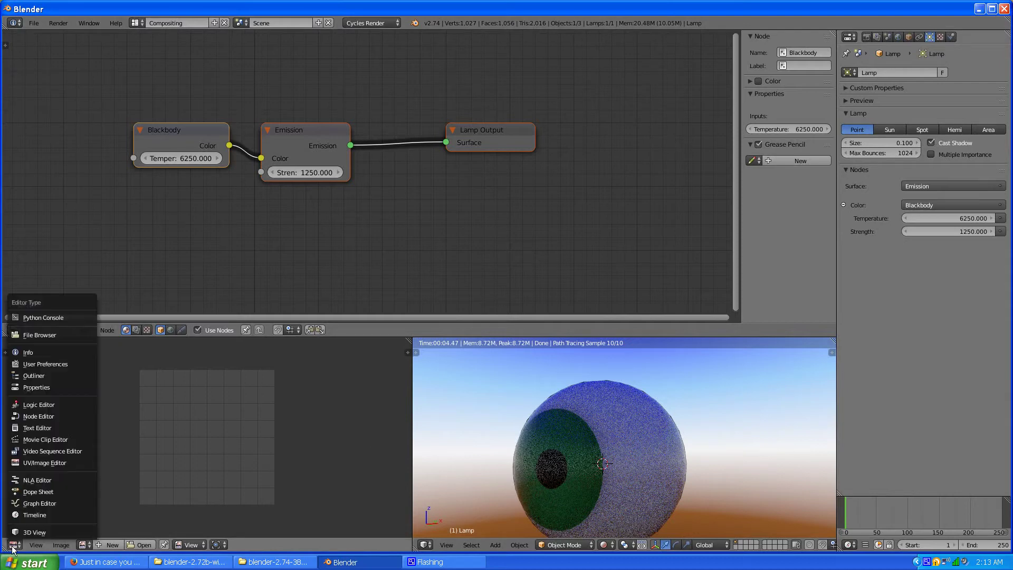
left_click(37, 531)
scroll(210, 438, "up", 5)
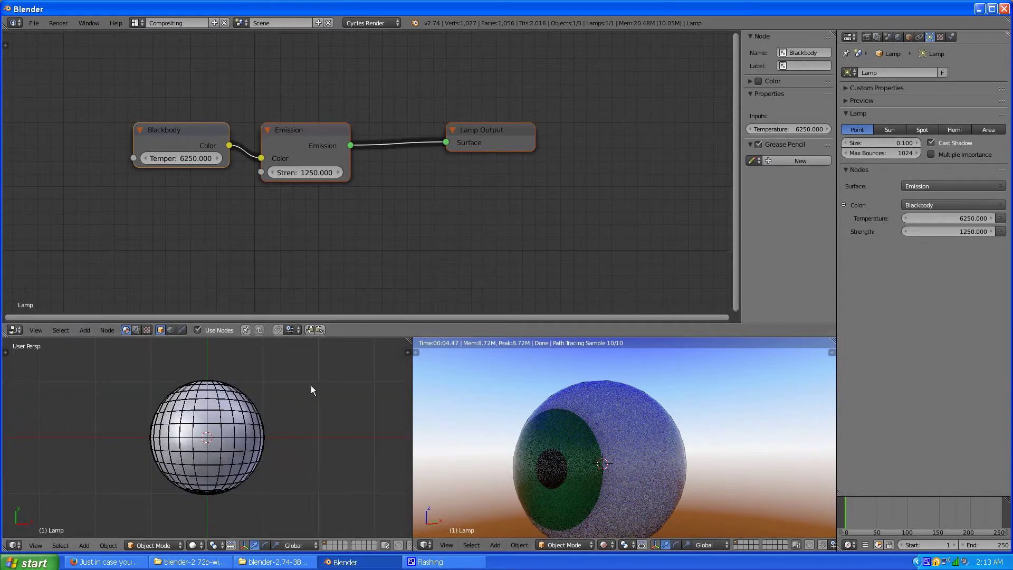
Step: Select the eyeball sphere and look over the shader nodes of its Eyewhite material
scroll(262, 412, "down", 5)
middle_click_drag(263, 409, 303, 407)
right_click(217, 436)
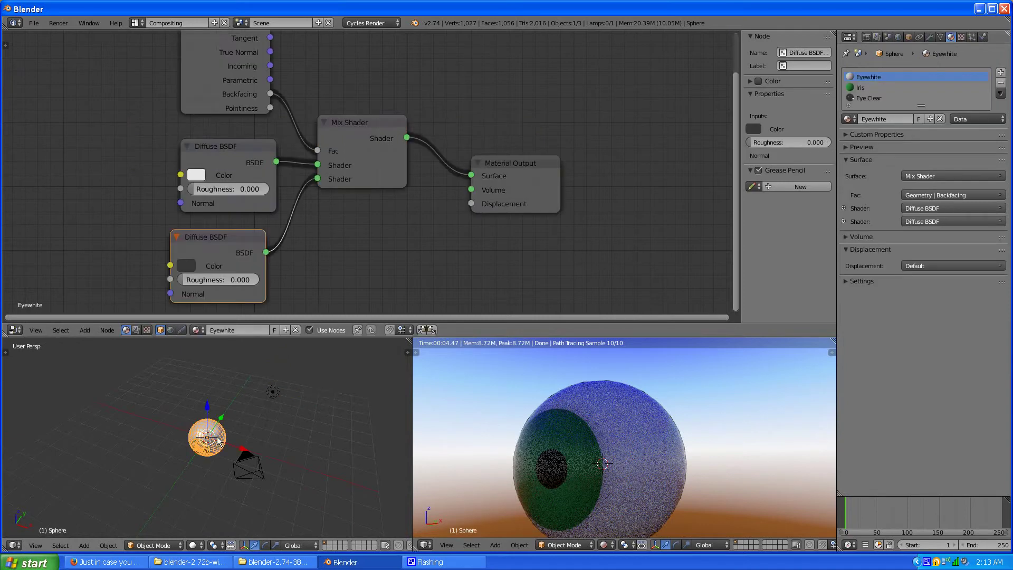
scroll(363, 221, "up", 1)
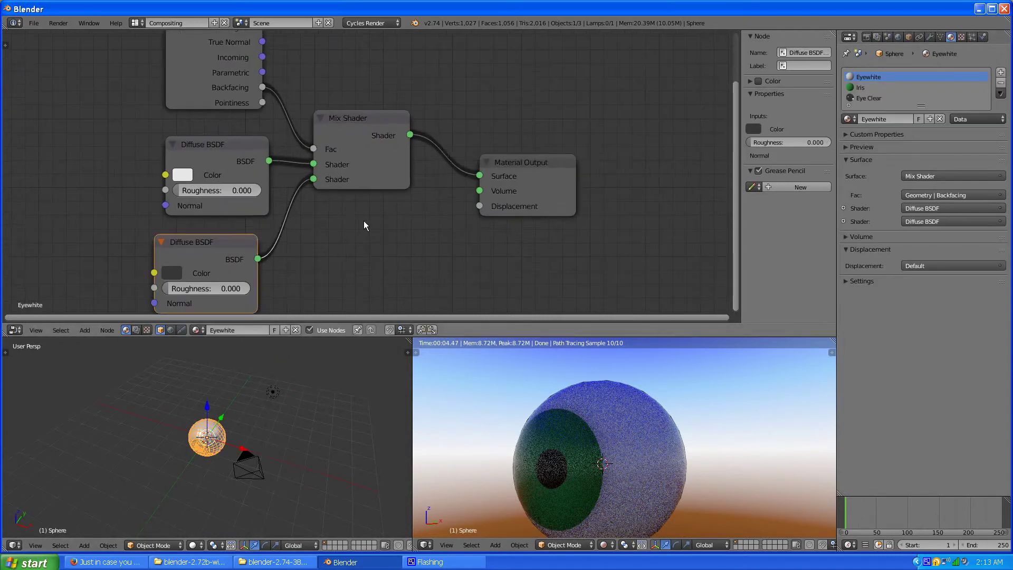
scroll(360, 205, "down", 2)
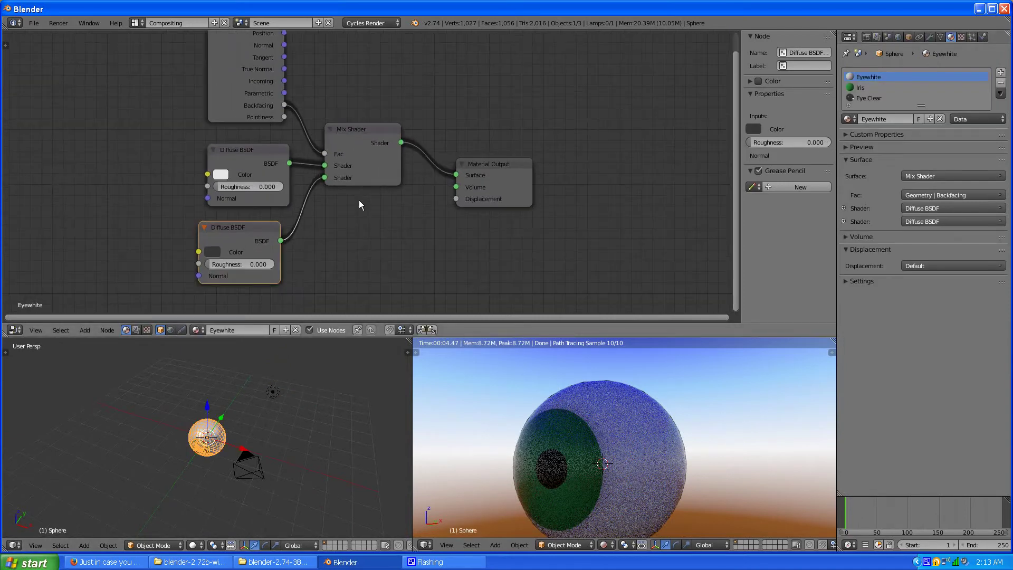
middle_click_drag(356, 262, 390, 216)
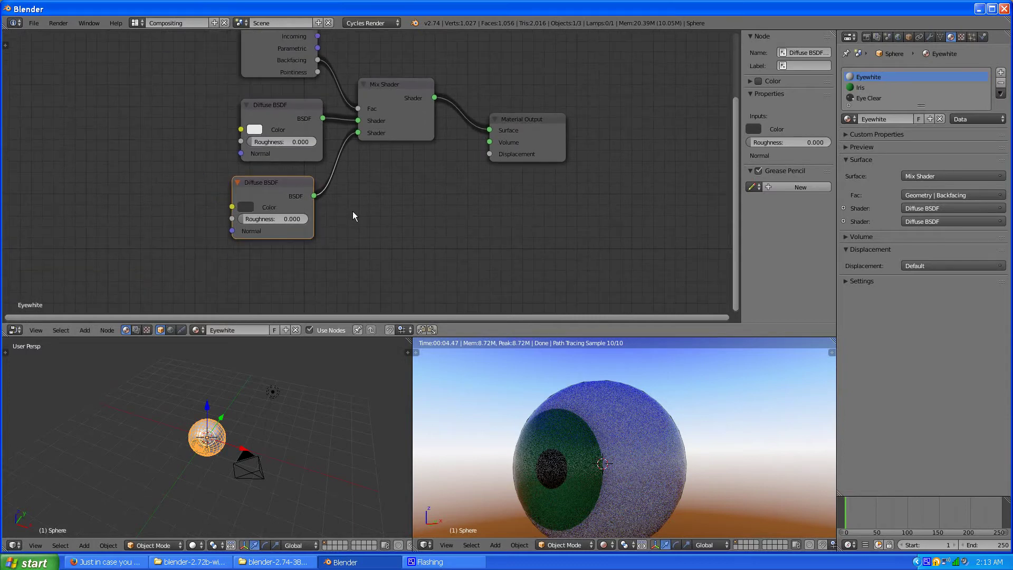
scroll(336, 183, "up", 4)
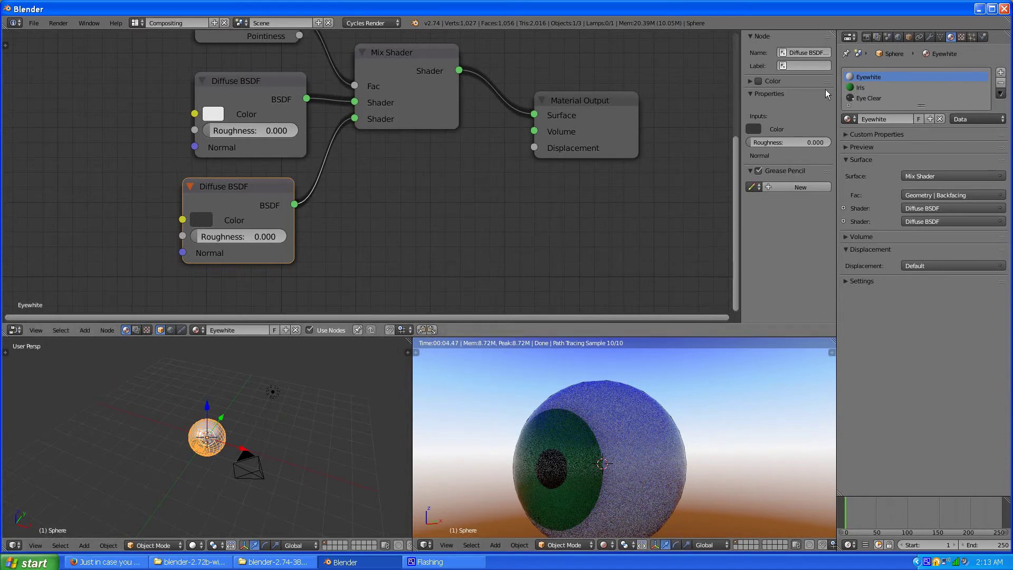
Step: Open the Eye Clear material's nodes and move the Glass BSDF well away from the Material Output
left_click(852, 98)
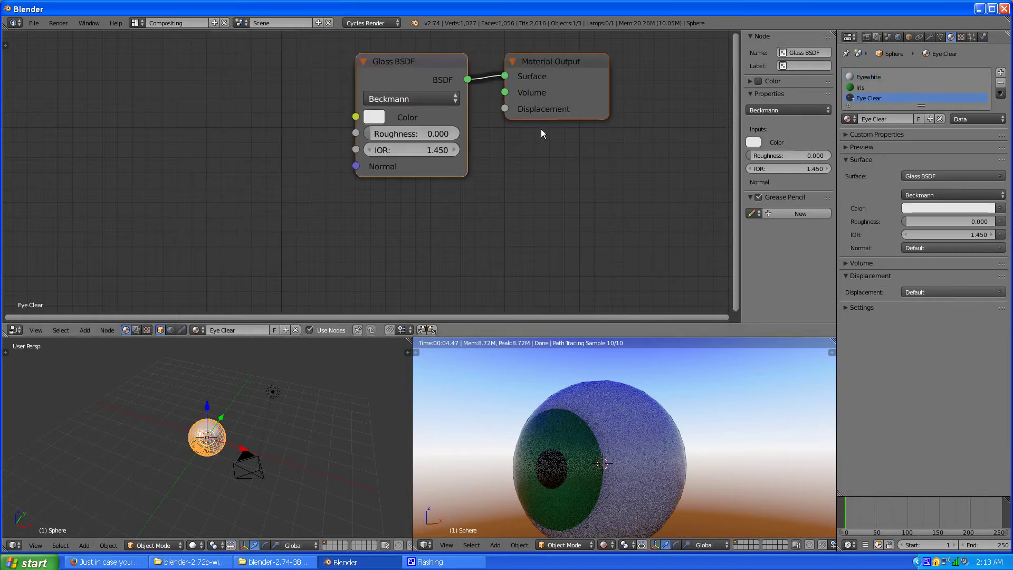
middle_click_drag(548, 168, 479, 223)
scroll(486, 214, "down", 3)
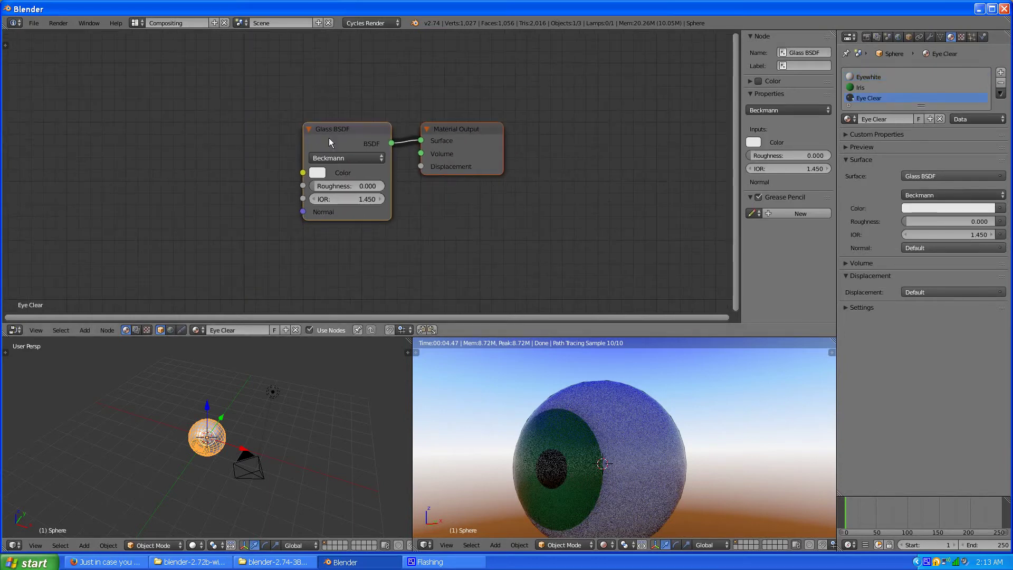
left_click_drag(334, 135, 177, 117)
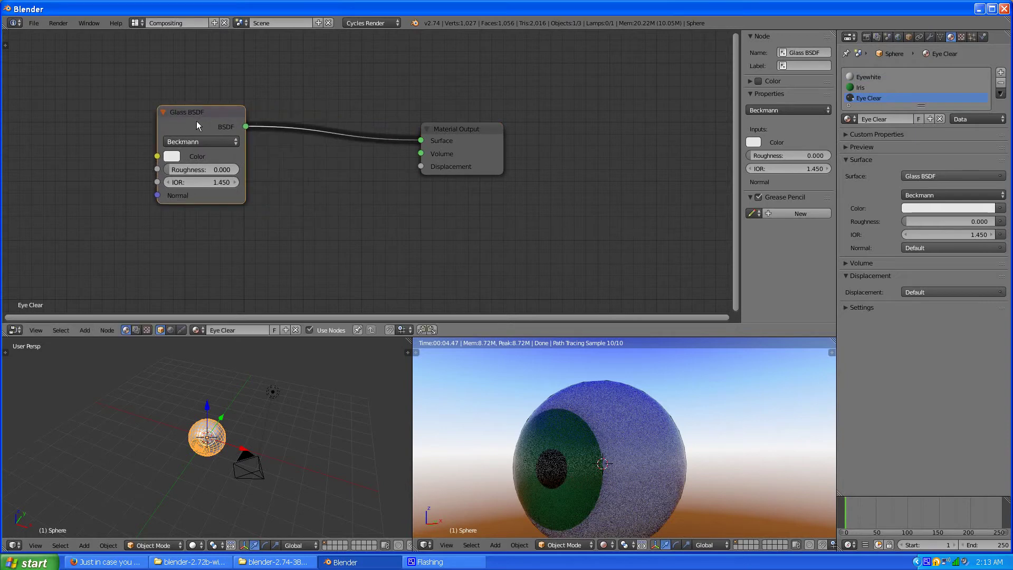
Step: Insert a Mix Shader into the link between the Glass BSDF and the Material Output
left_click(80, 330)
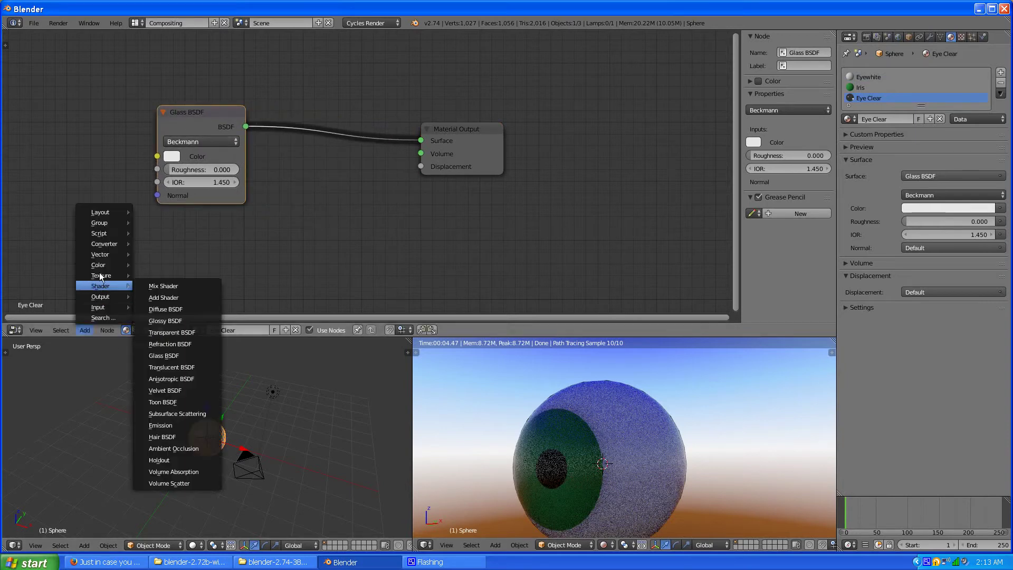
mouse_move(105, 280)
left_click(162, 287)
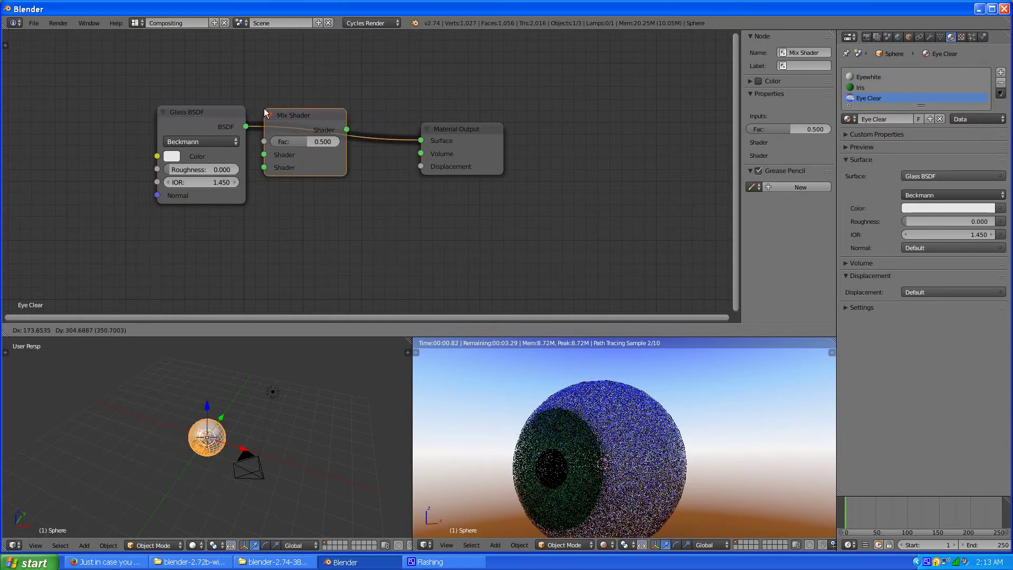
left_click(264, 109)
Step: Set the Glass BSDF's IOR to 1.54 and move the node farther from the Mix Shader
left_click(213, 182)
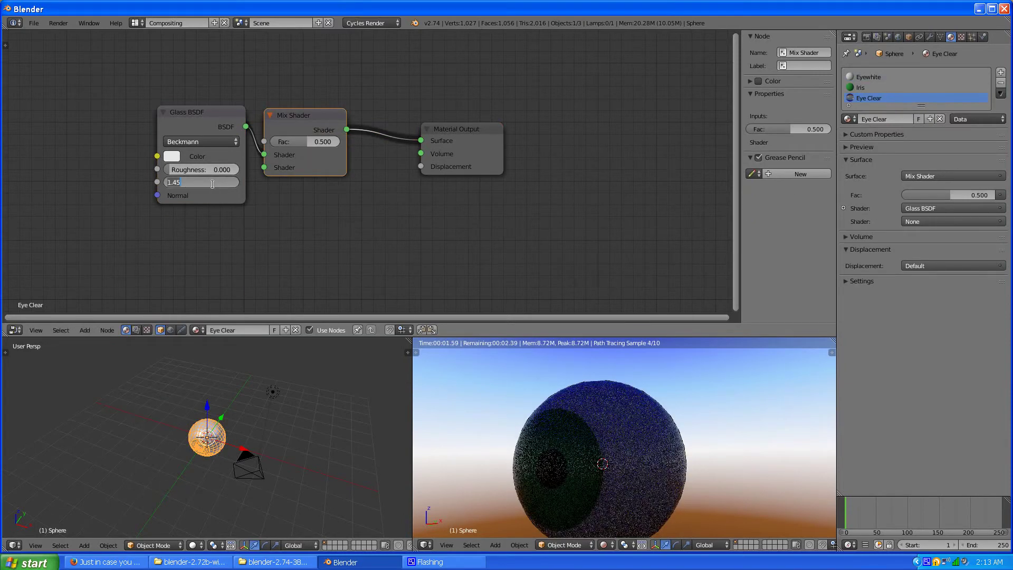
type("1.5")
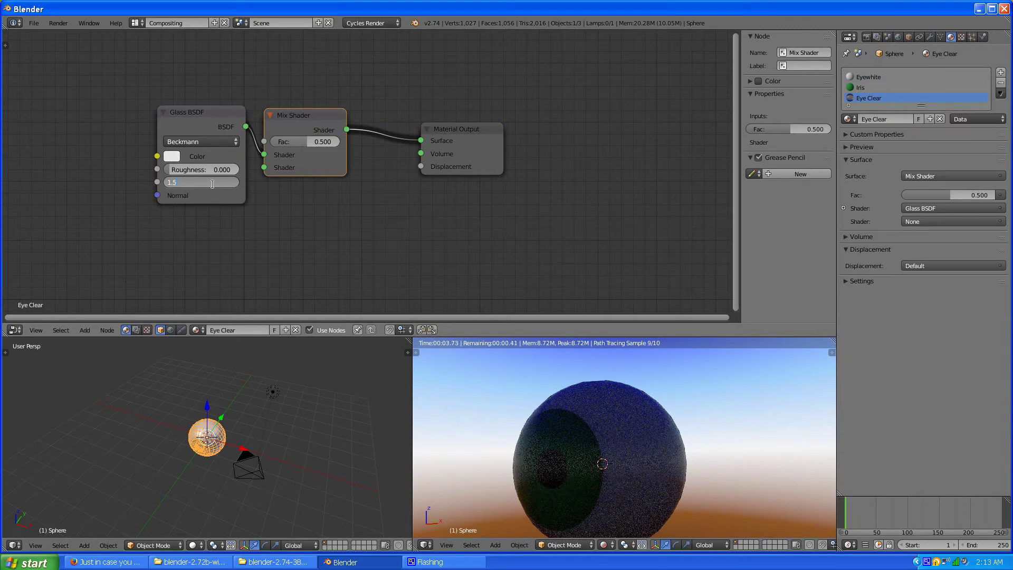
type("4")
key("Return")
left_click_drag(192, 110, 124, 101)
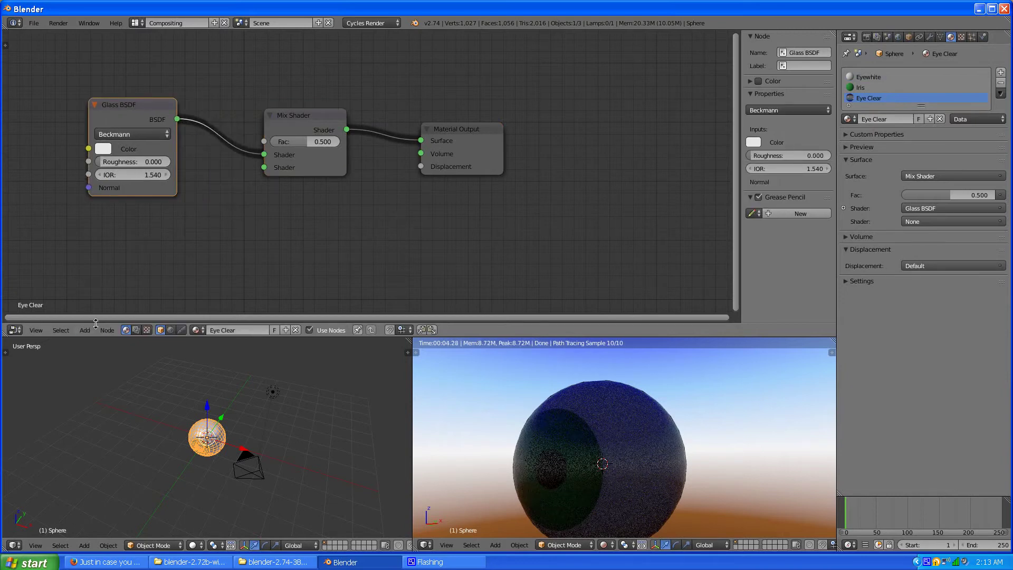
Step: Add a Transparent BSDF below the Glass BSDF and connect it to the Mix Shader's second Shader input
left_click(88, 330)
mouse_move(108, 309)
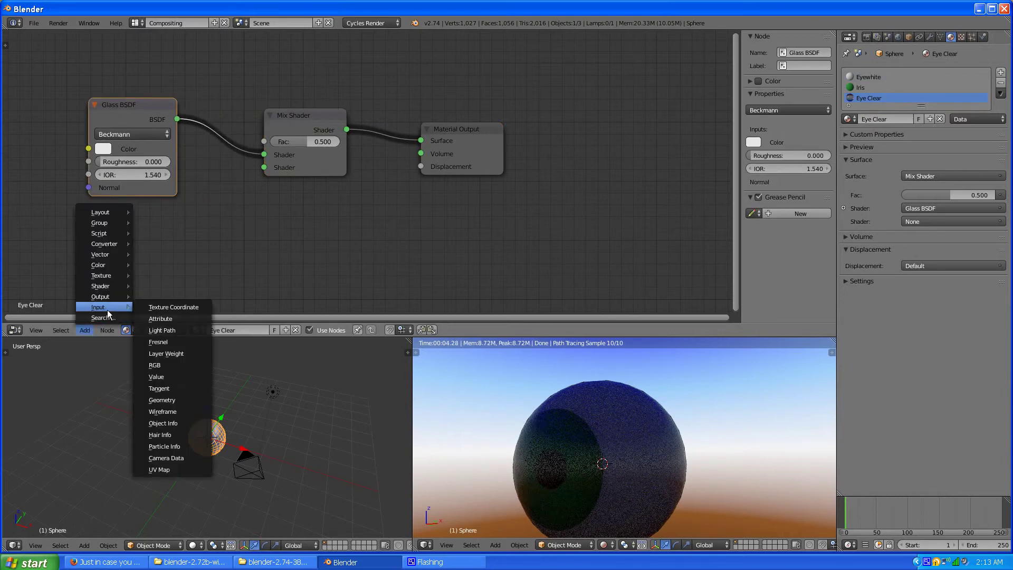
mouse_move(104, 275)
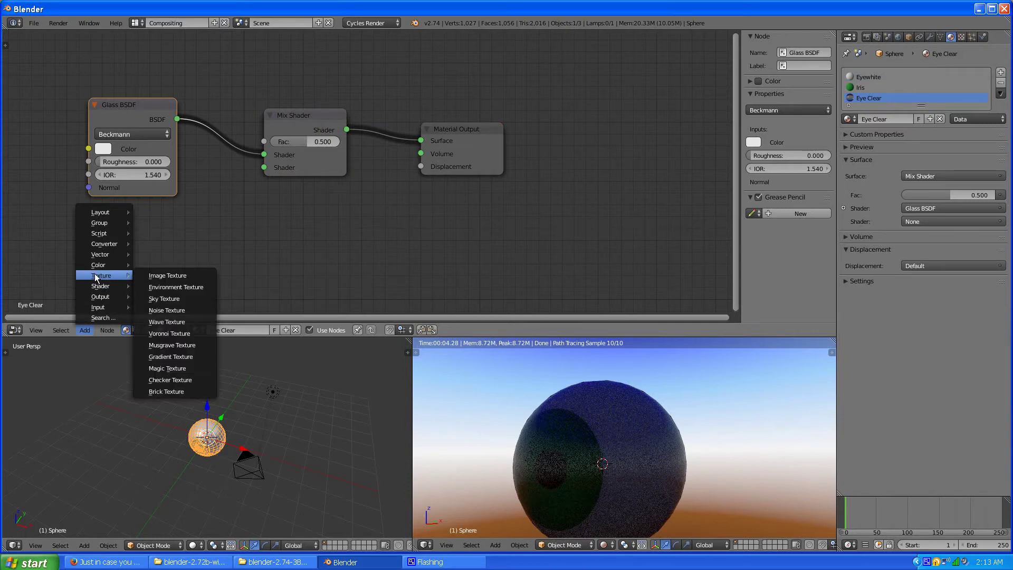
mouse_move(103, 245)
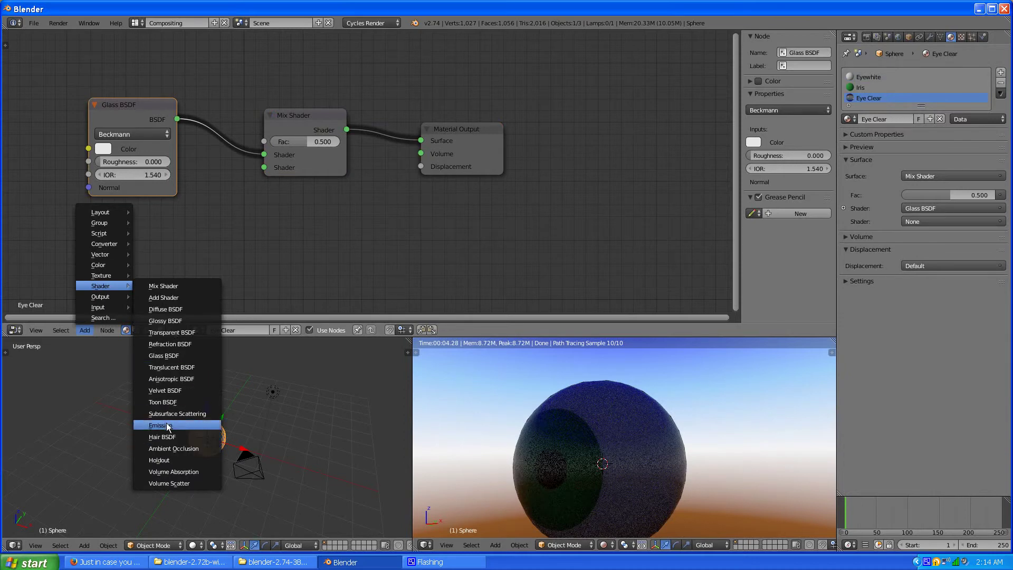
left_click(173, 337)
left_click(109, 220)
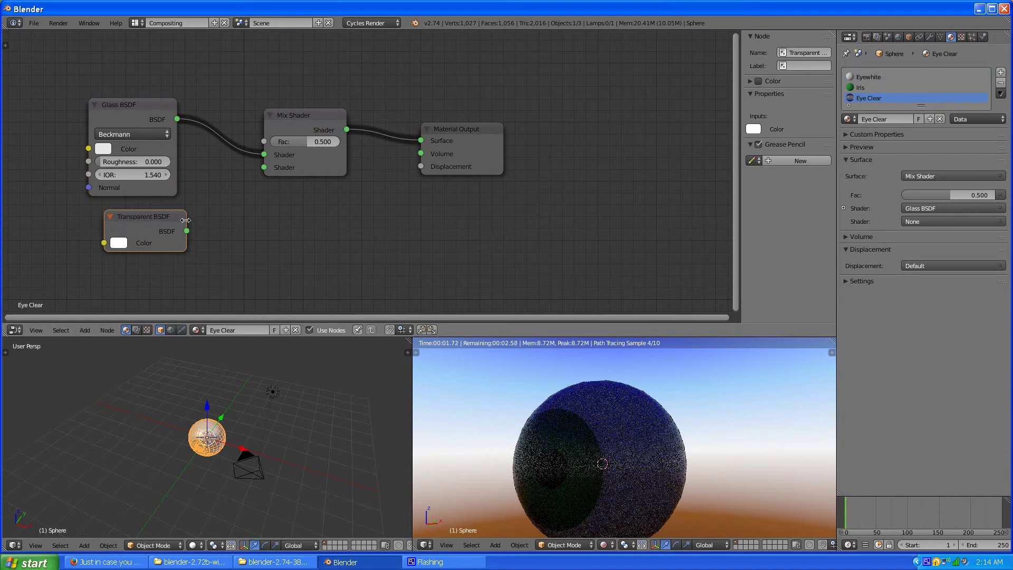
left_click_drag(186, 231, 265, 170)
Step: Move the Transparent BSDF and Glass BSDF nodes lower to free space above them
middle_click_drag(315, 236, 402, 259)
left_click_drag(222, 240, 221, 283)
left_click_drag(199, 127, 206, 166)
Step: Add a Light Path node above the Glass BSDF, connect Is Shadow Ray to the Mix Shader's Fac, and check the rendered eye
left_click(83, 331)
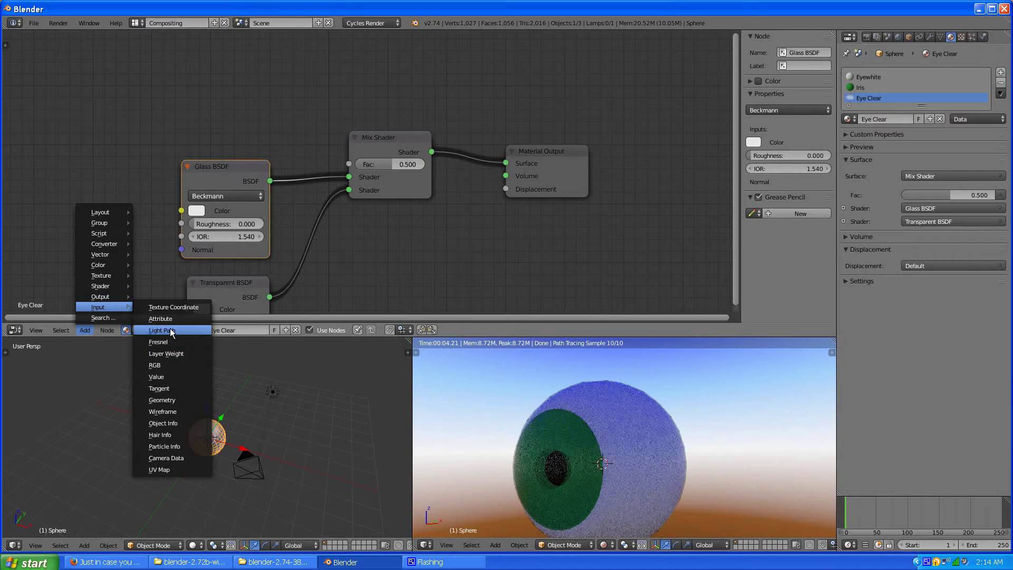
left_click(161, 330)
left_click(162, 43)
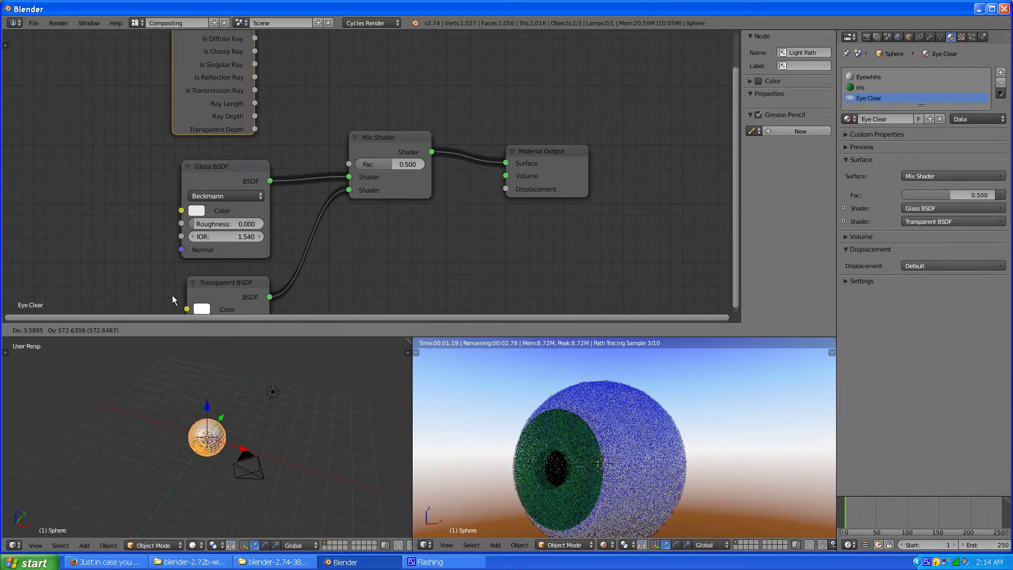
scroll(369, 280, "down", 1)
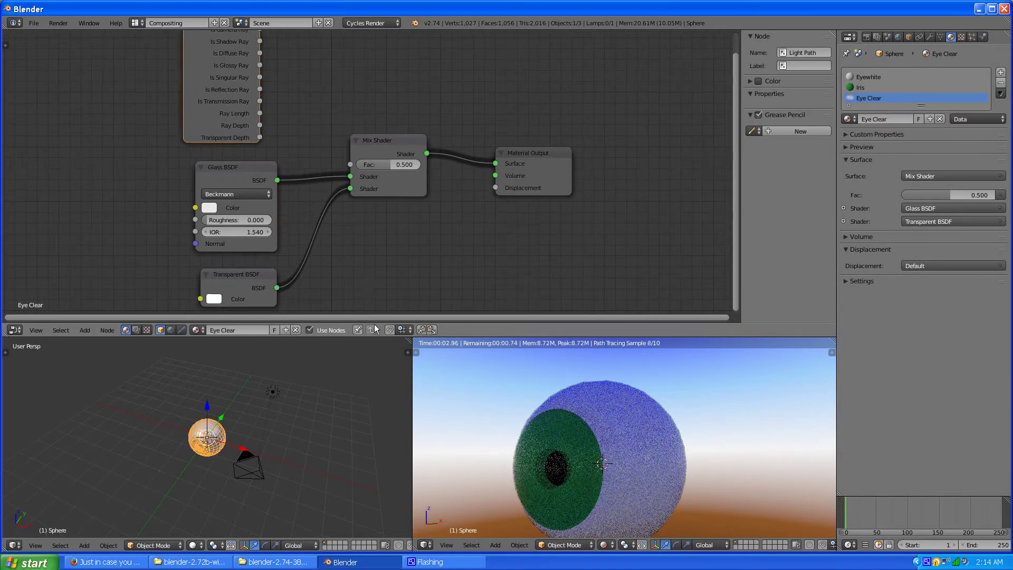
middle_click_drag(369, 279, 347, 363)
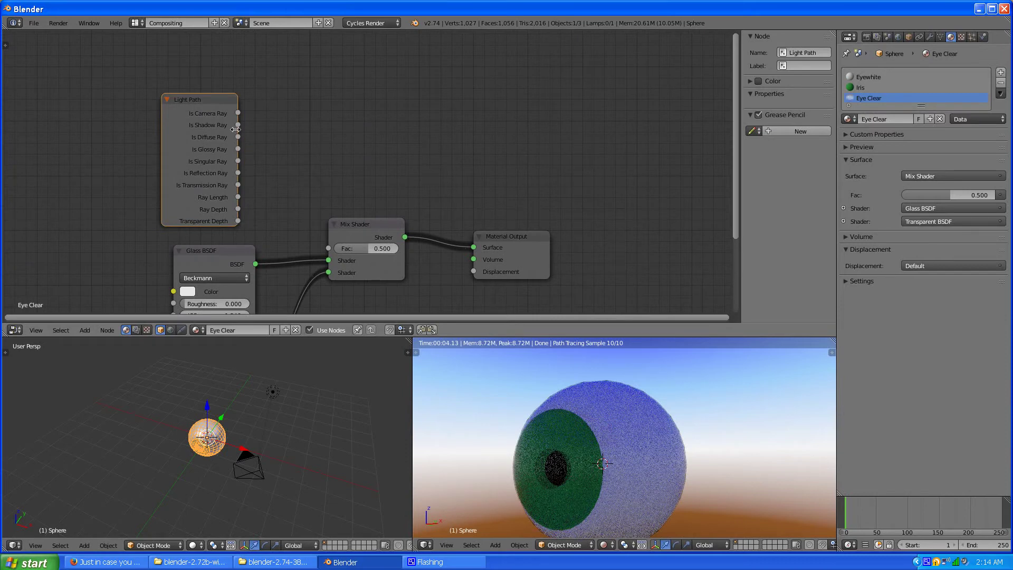
left_click_drag(238, 126, 328, 247)
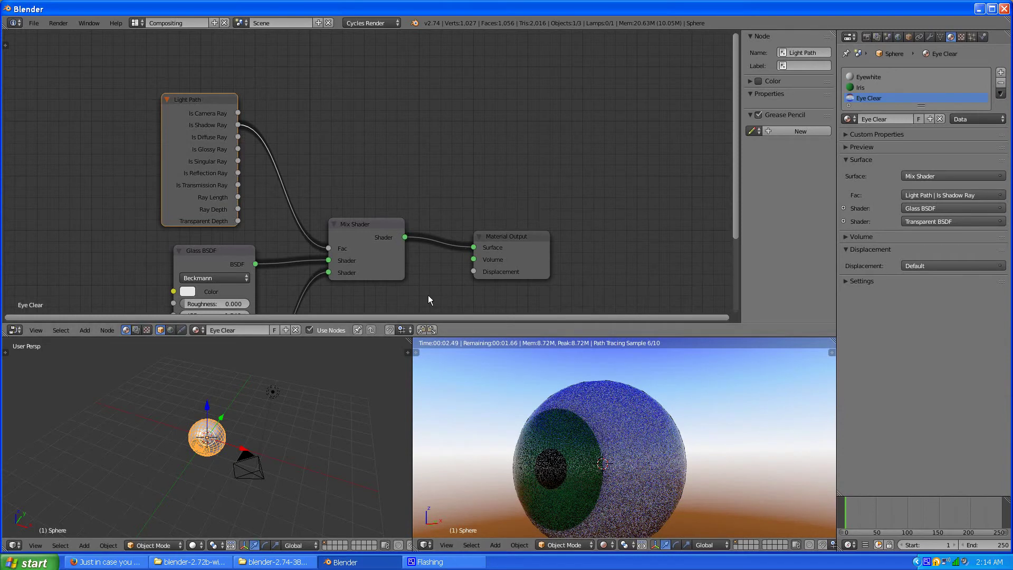
middle_click_drag(428, 295, 464, 196)
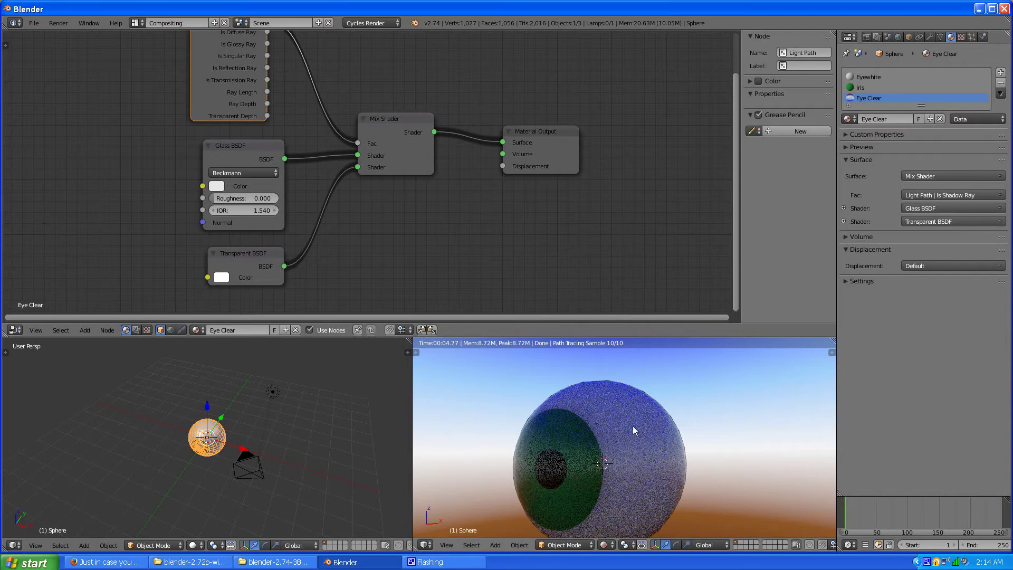
middle_click_drag(598, 403, 617, 433)
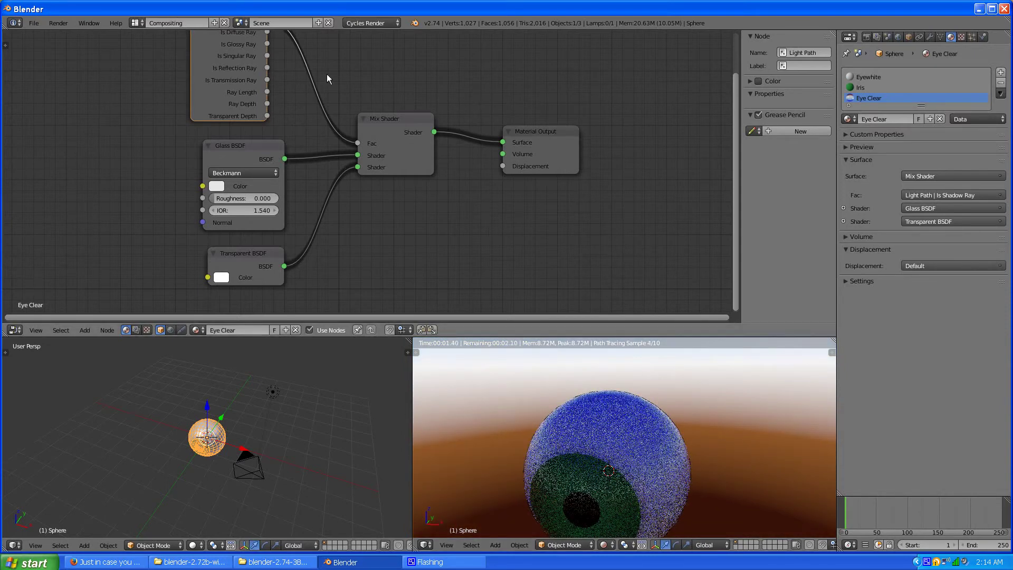
Step: Switch to the Default screen layout and add a plane mesh to the scene
left_click(136, 23)
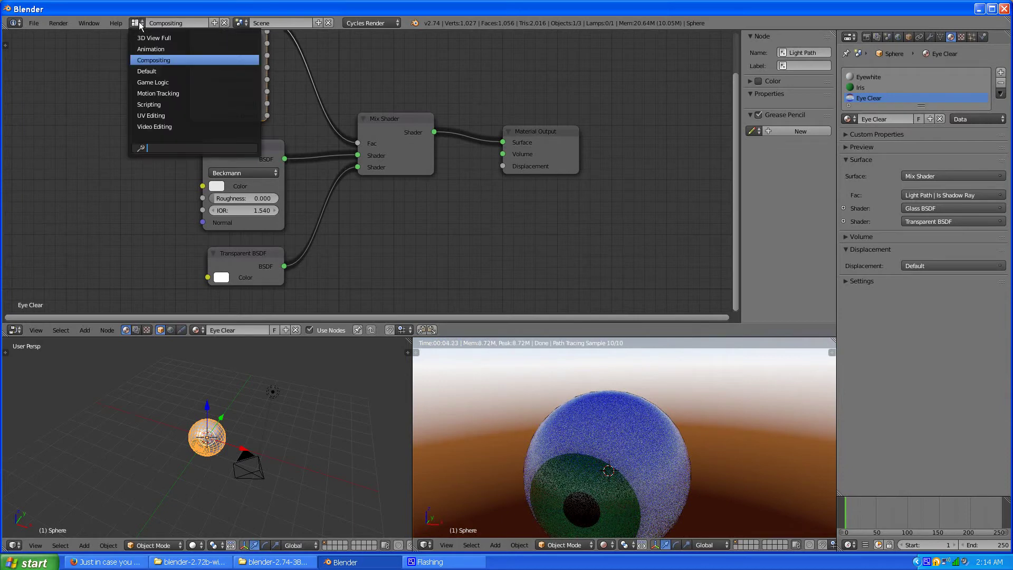
left_click(148, 71)
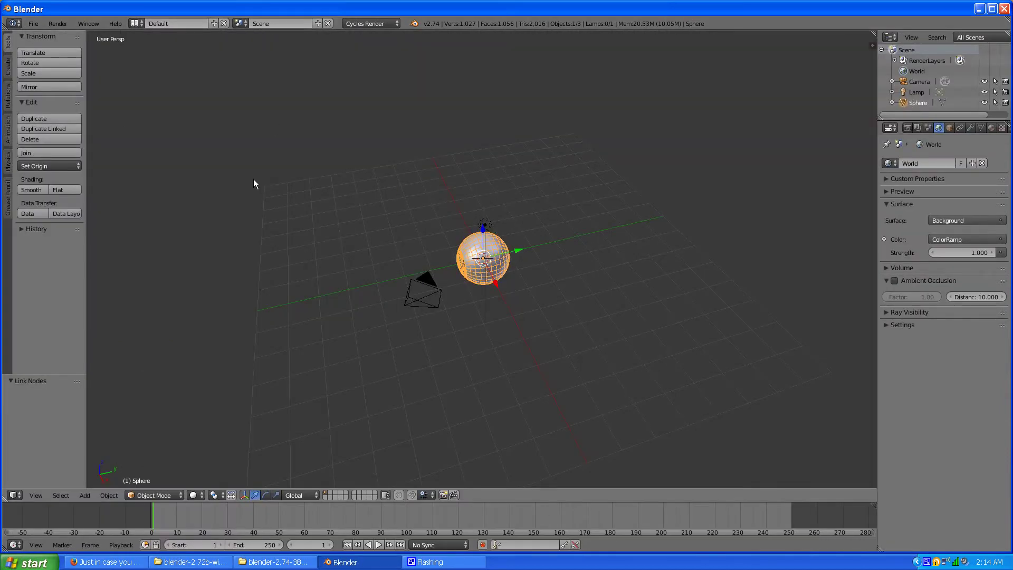
left_click(8, 68)
left_click(49, 63)
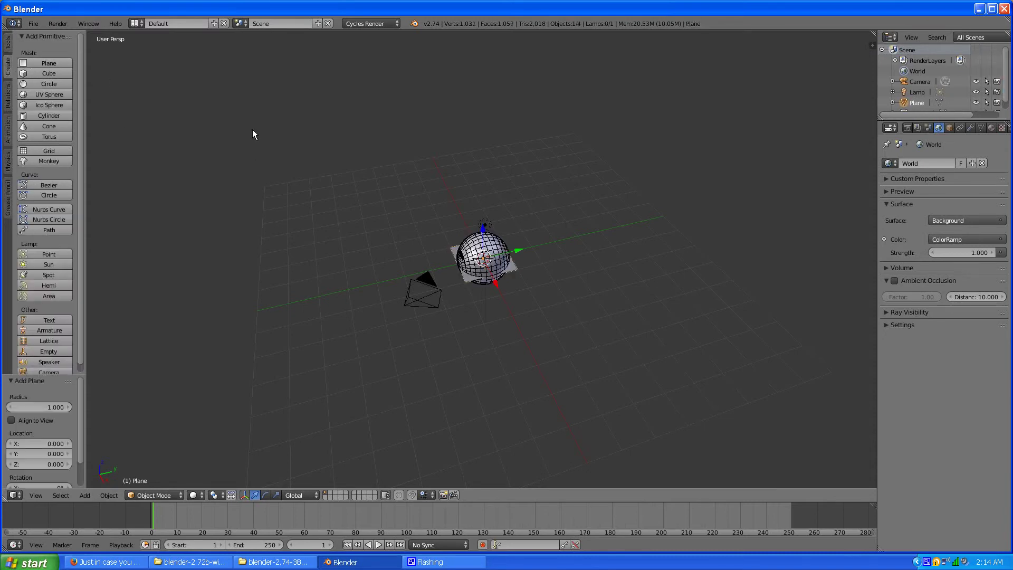
Step: Move the plane clear of the sphere, about -3.5 along Y, and rotate it about -85° around the global X axis
key("g")
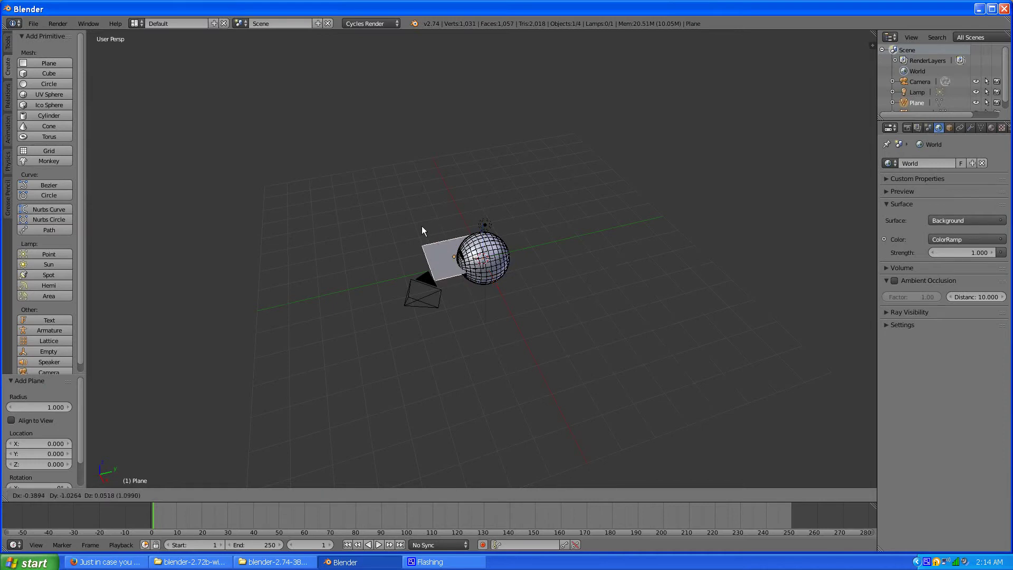
left_click(361, 234)
key("r")
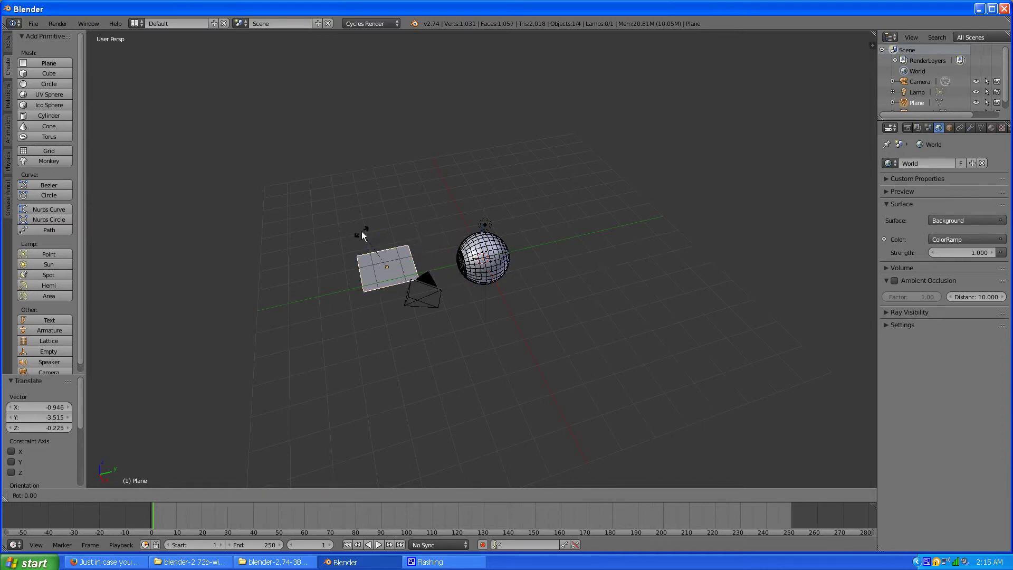
key("x")
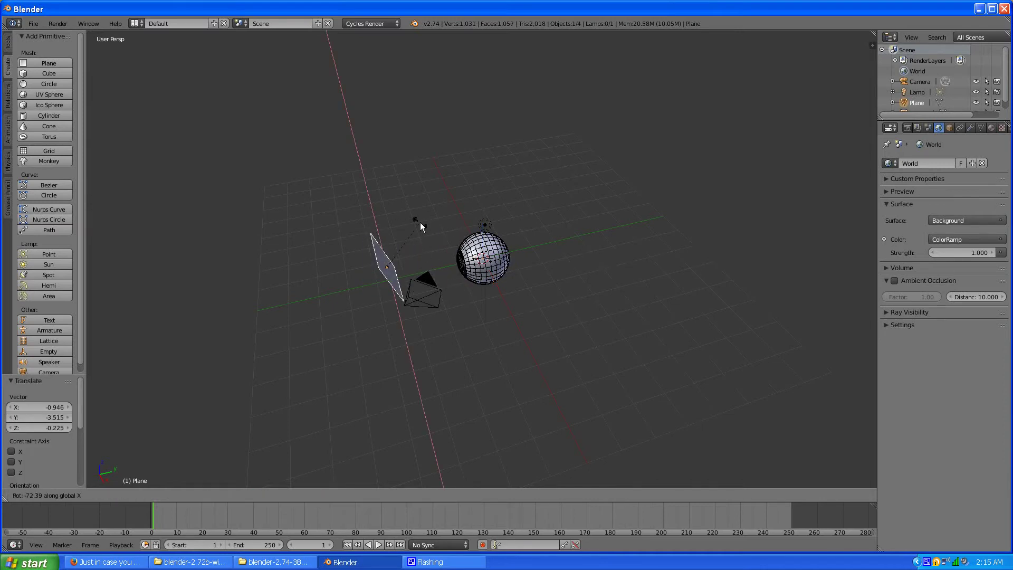
left_click(436, 225)
Step: Rotate the plane about -32° around the global Z axis so it is angled towards the sphere
middle_click_drag(381, 270, 448, 263)
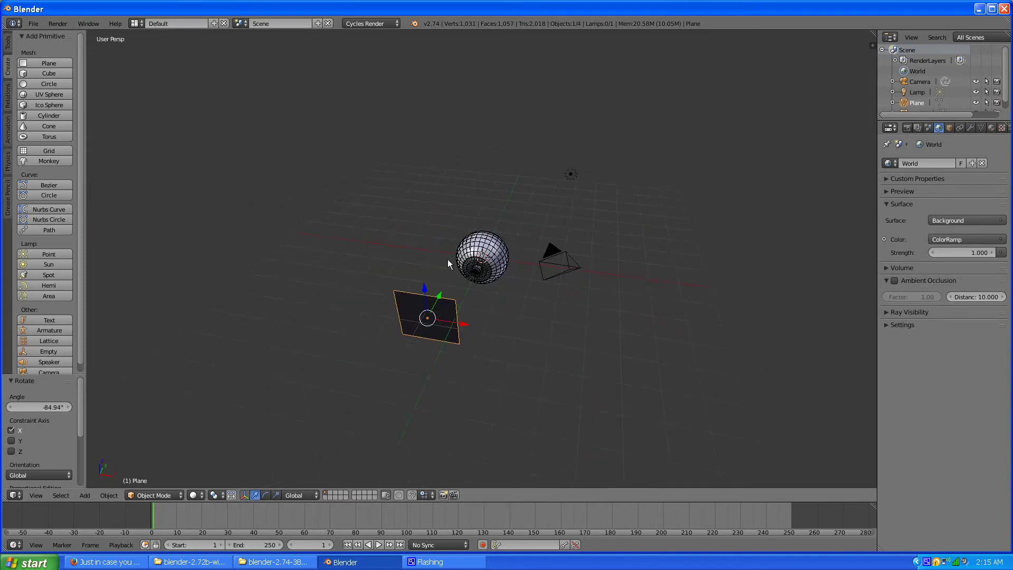
key("r")
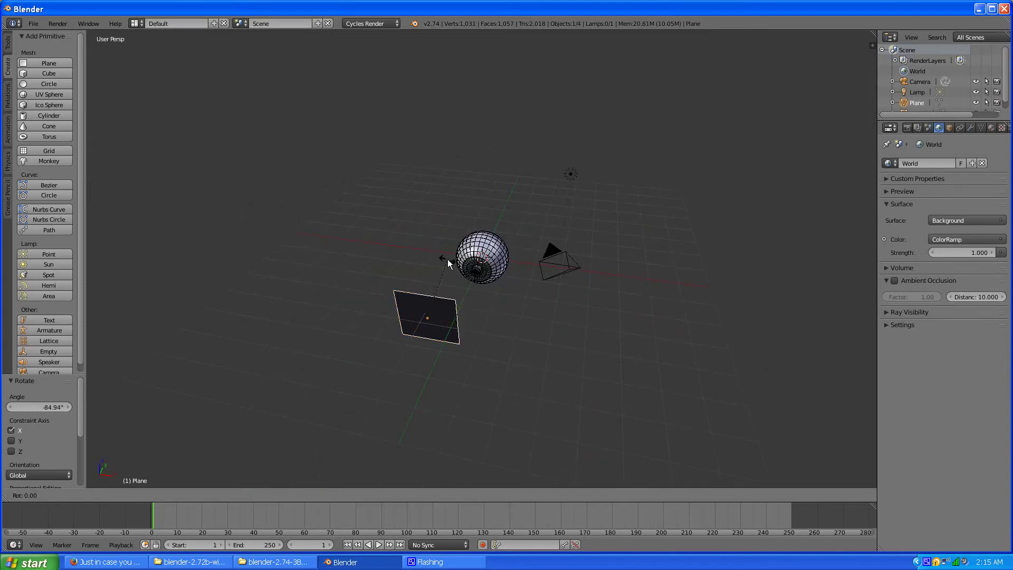
key("z")
left_click(486, 285)
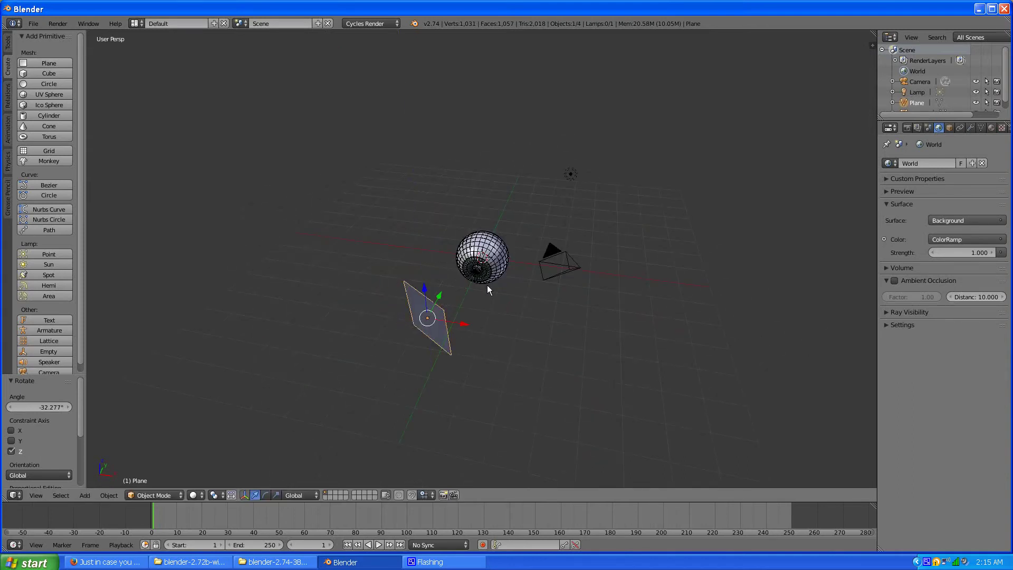
Step: Move the plane by about -1.44 in X, 0.2 in Y and 0.73 in Z
middle_click_drag(486, 285, 457, 346)
key("g")
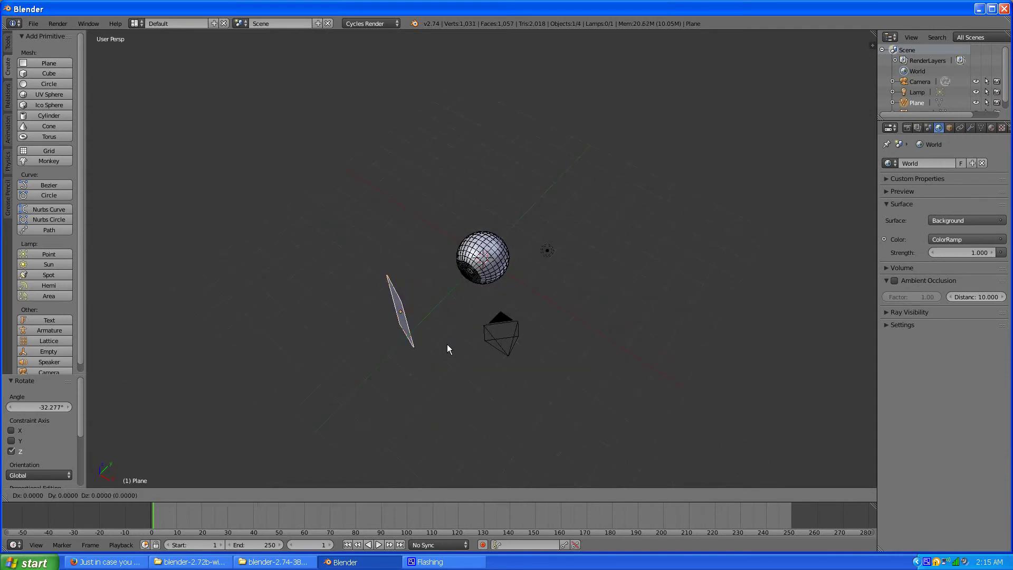
left_click(429, 306)
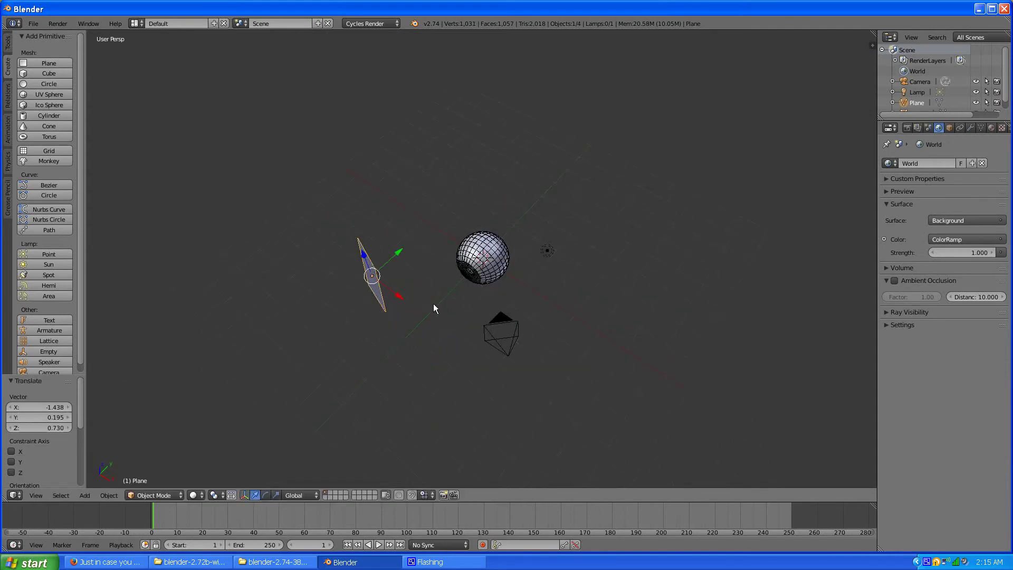
Step: Give the plane a new material with an Emission surface of strength 5
key("KP_0")
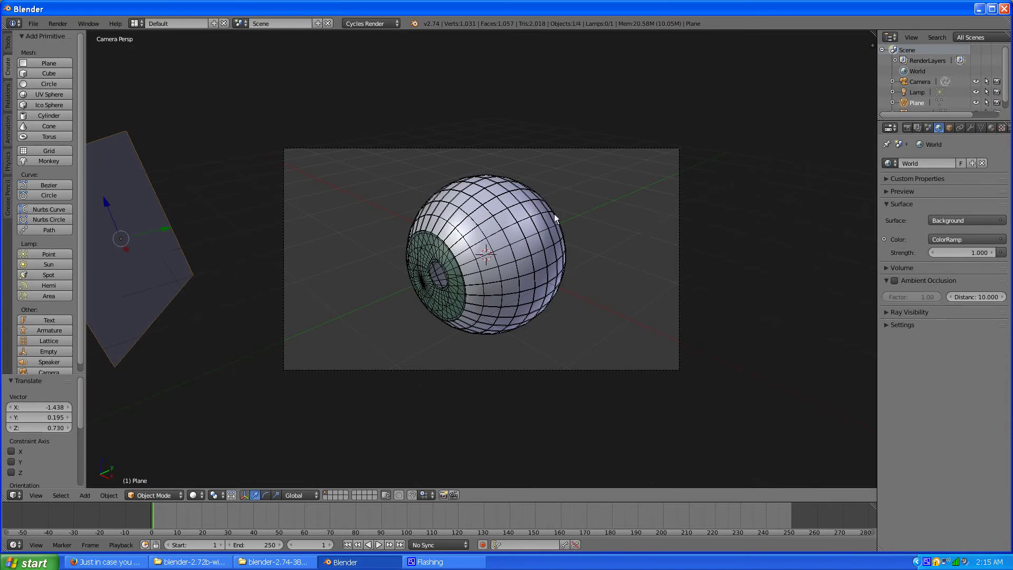
left_click(991, 128)
left_click(926, 194)
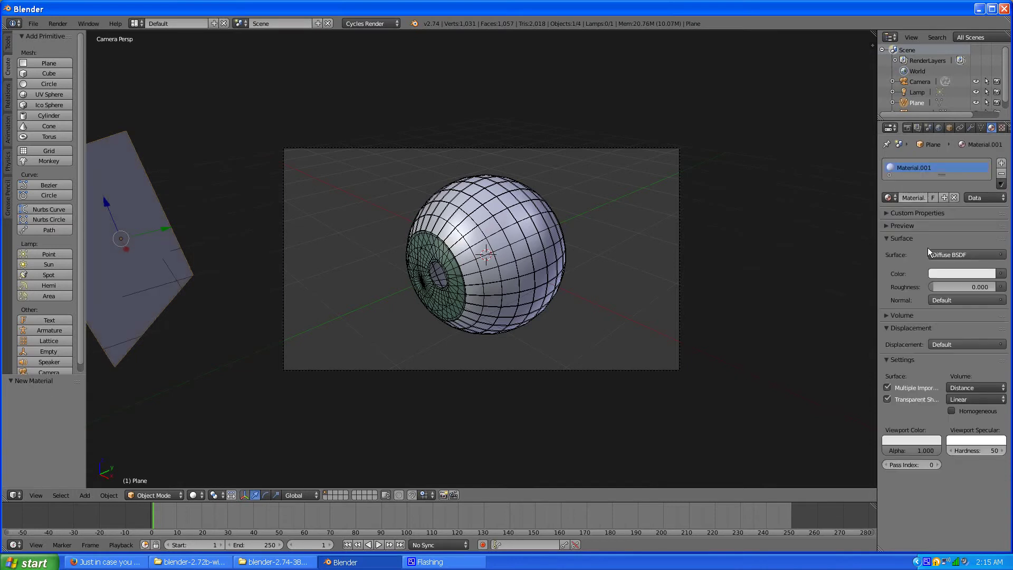
left_click(980, 256)
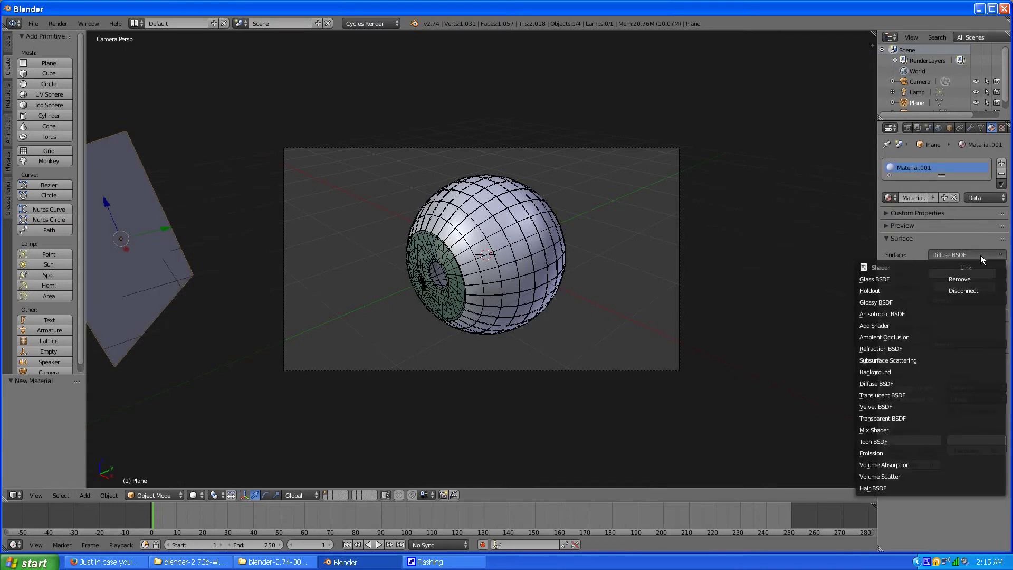
left_click(904, 453)
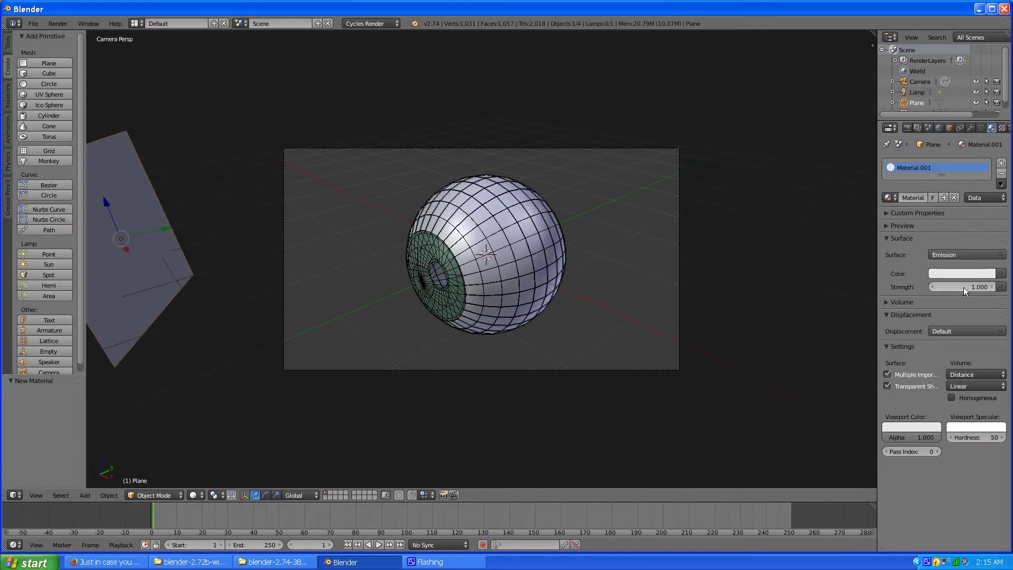
type("5")
key("Return")
Step: Switch to the Compositing screen layout and select the eyeball sphere
left_click(135, 23)
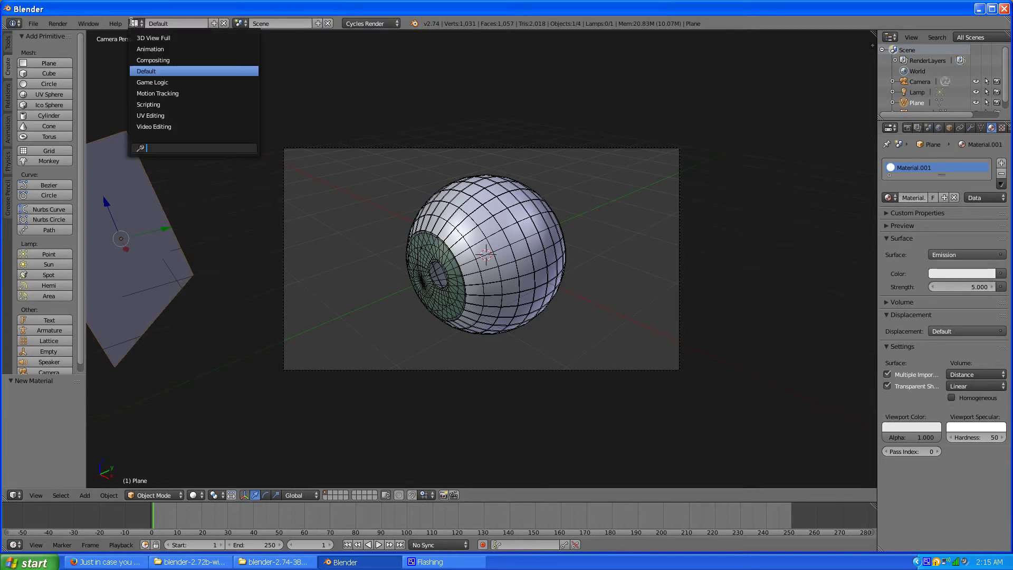
left_click(142, 59)
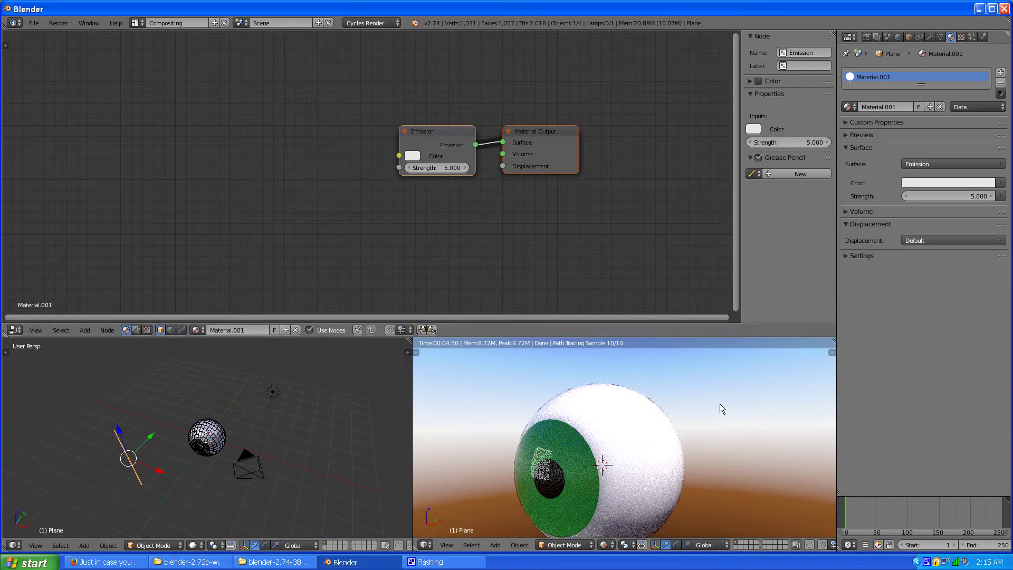
right_click(221, 440)
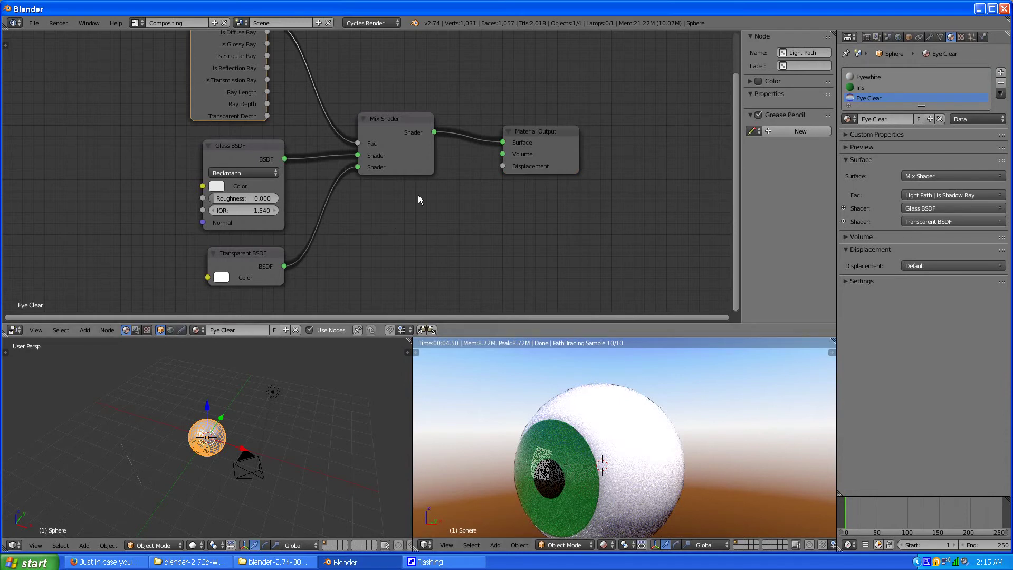
Step: Examine the Eye Clear material's node setup and the plane's reflection on the eye in the rendered view
scroll(418, 199, "down", 1)
middle_click_drag(418, 200, 420, 255)
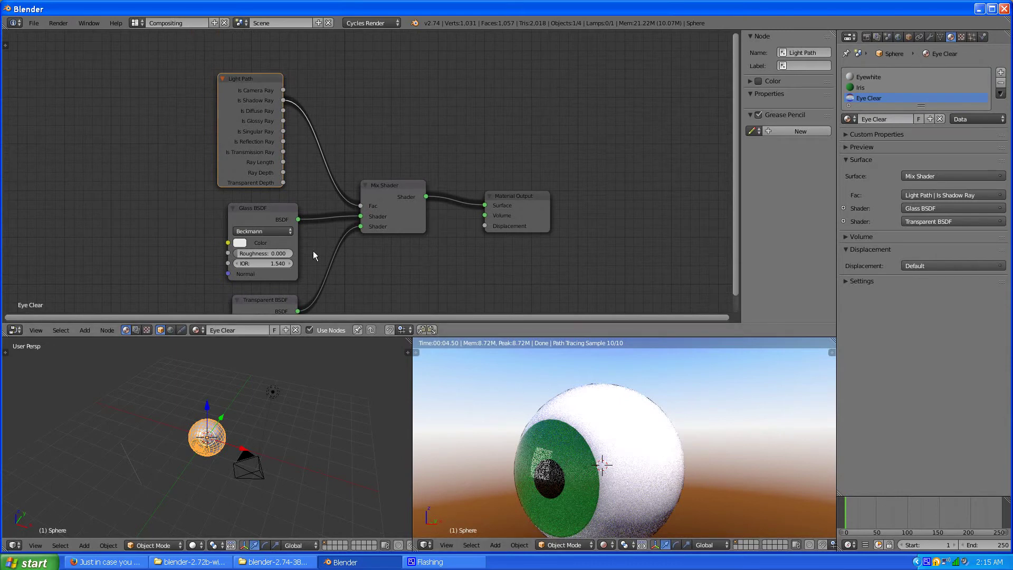
middle_click_drag(392, 295, 402, 231)
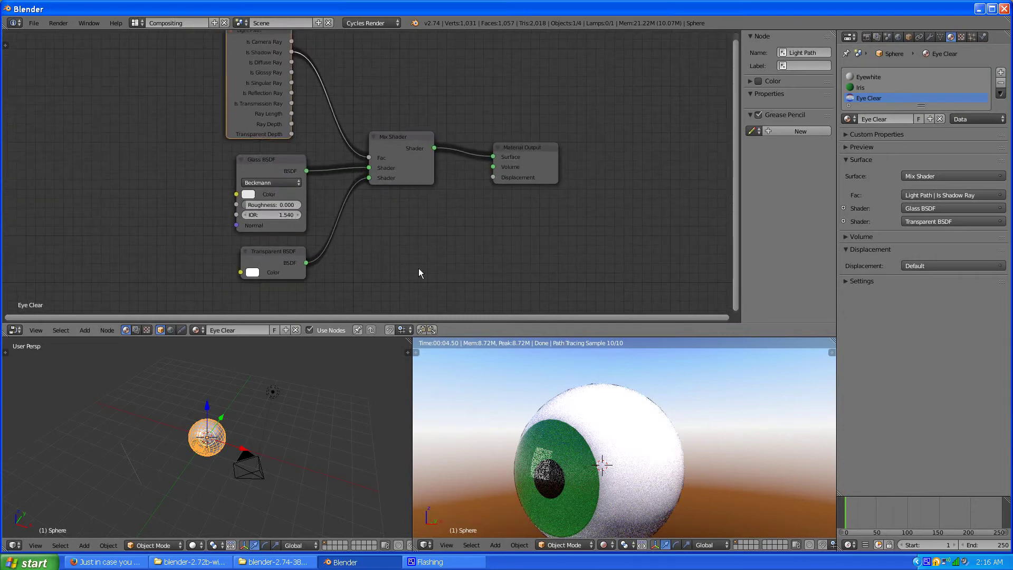
mouse_move(562, 454)
middle_mouse_down()
mouse_move(581, 442)
mouse_move(550, 456)
middle_mouse_up()
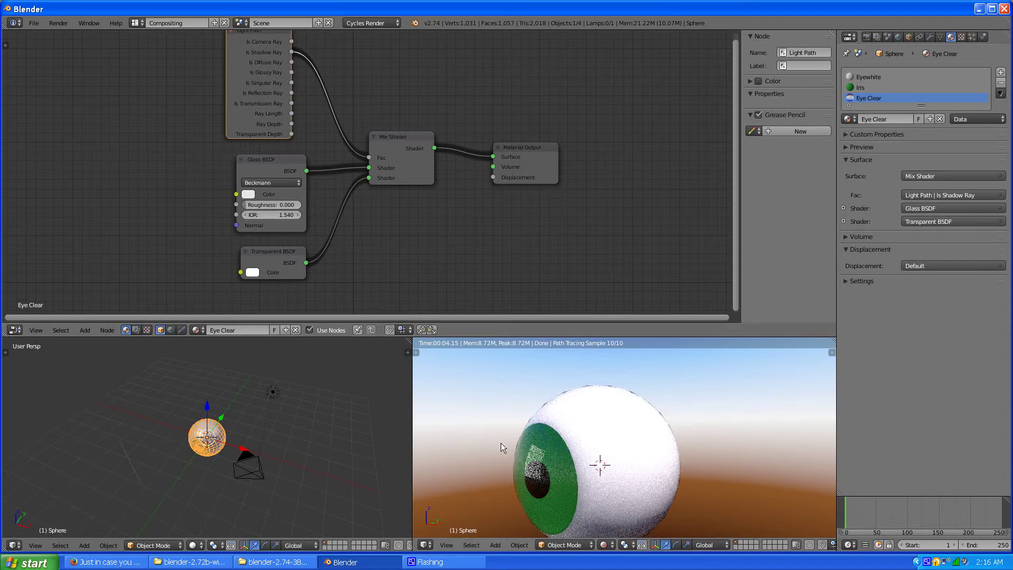
middle_click_drag(509, 445, 585, 437)
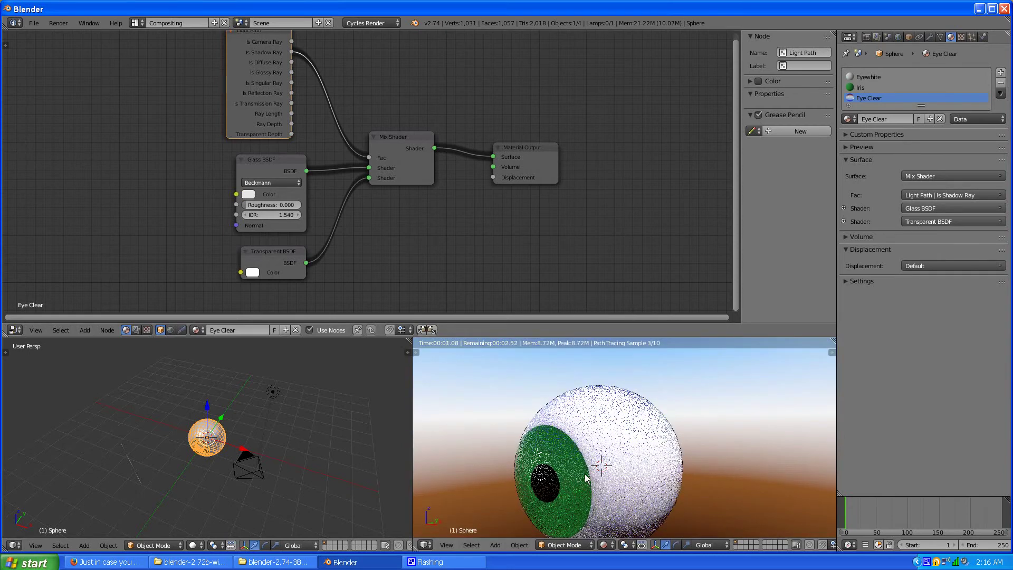
middle_click_drag(413, 82, 375, 147)
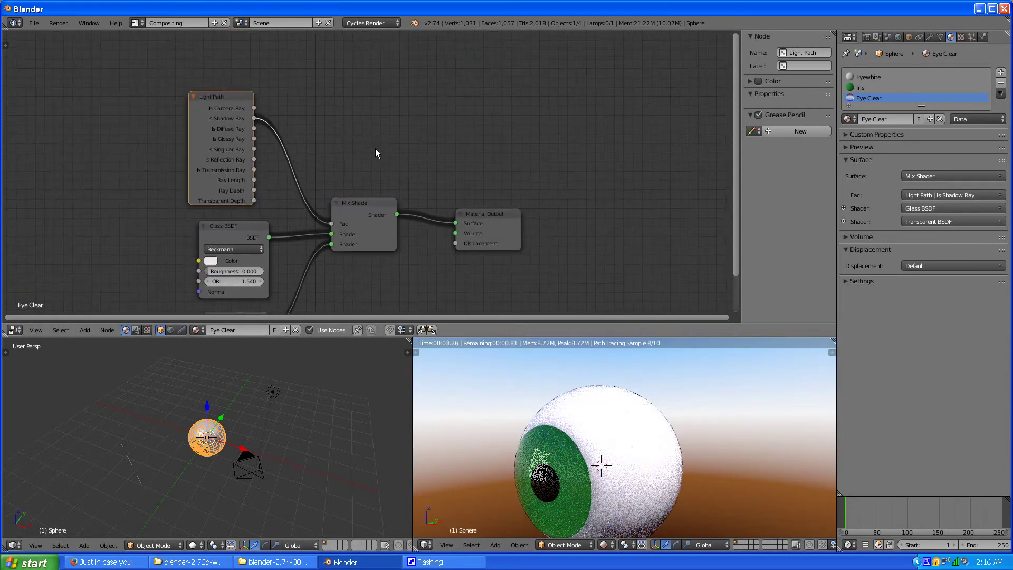
scroll(376, 153, "down", 2)
middle_click_drag(413, 277, 422, 185)
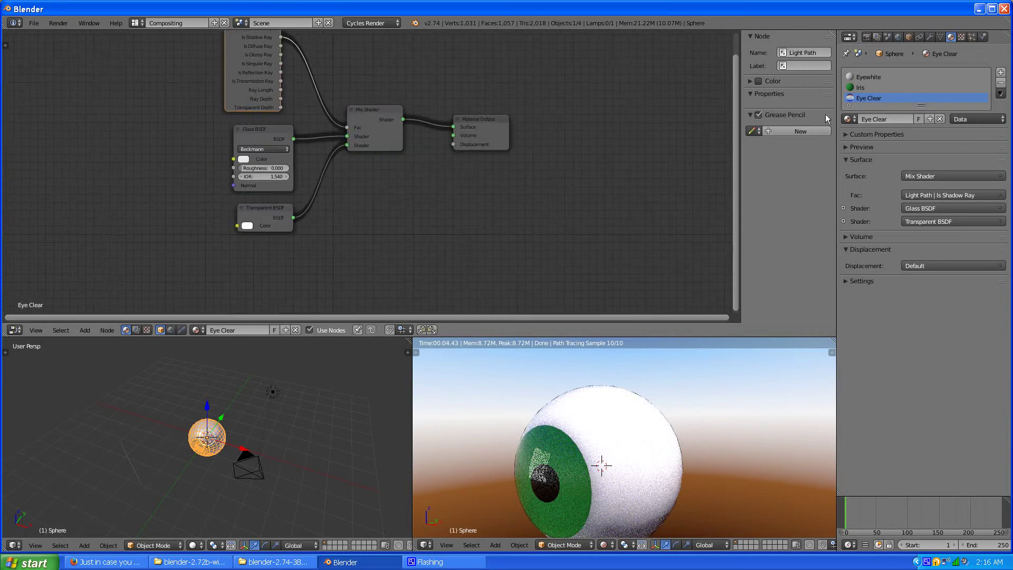
Step: Add an Emission shader node to the Eyewhite material, placed beside the Diffuse BSDF nodes
left_click(866, 77)
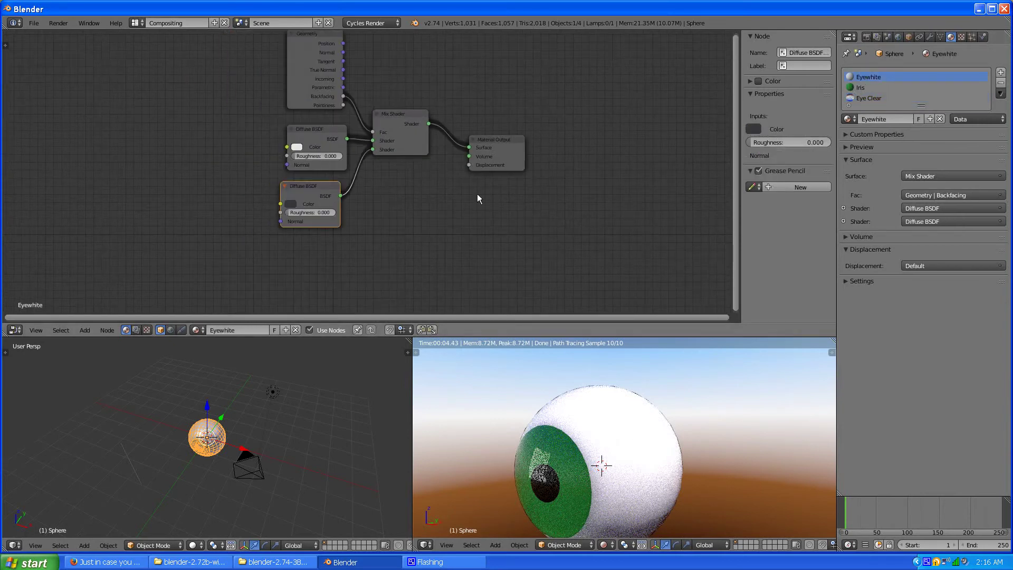
scroll(406, 235, "up", 2)
middle_click_drag(390, 172, 404, 213)
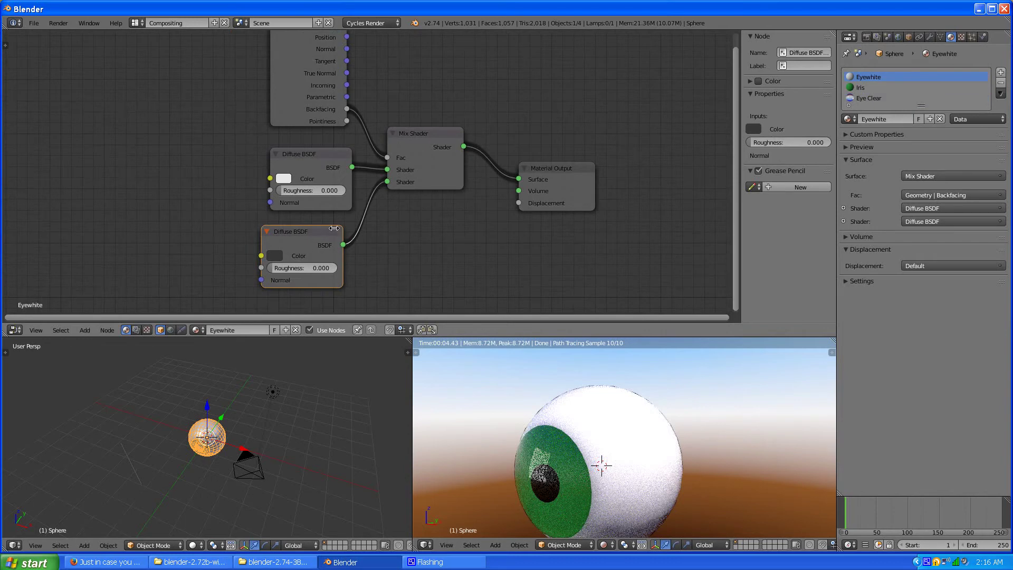
left_click(85, 330)
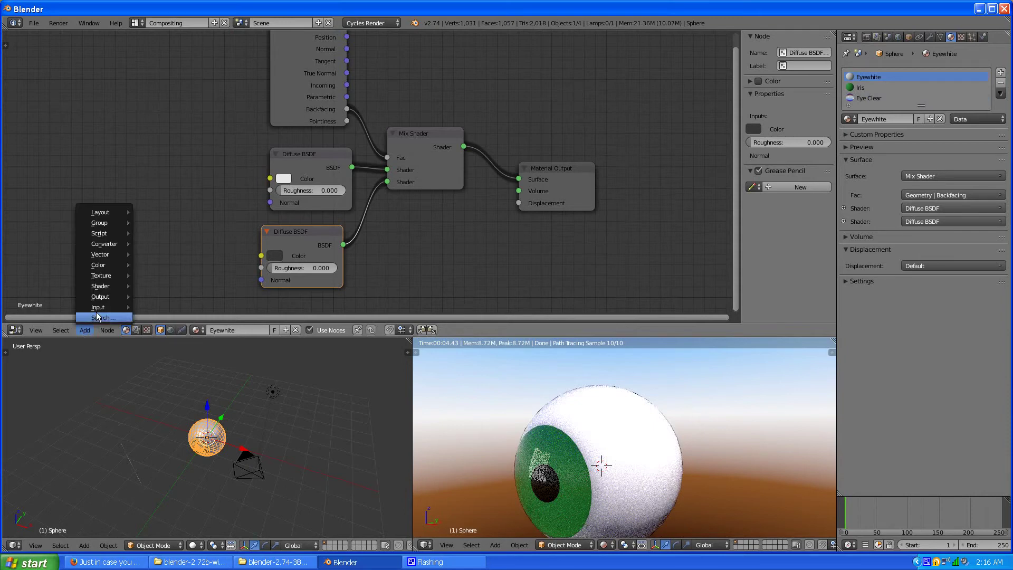
mouse_move(101, 307)
mouse_move(103, 286)
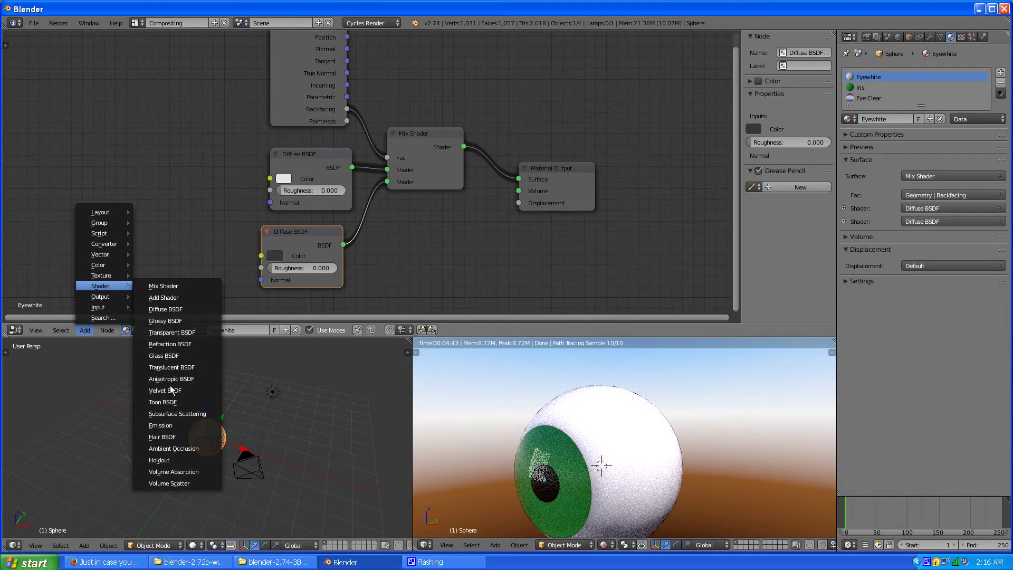
left_click(173, 425)
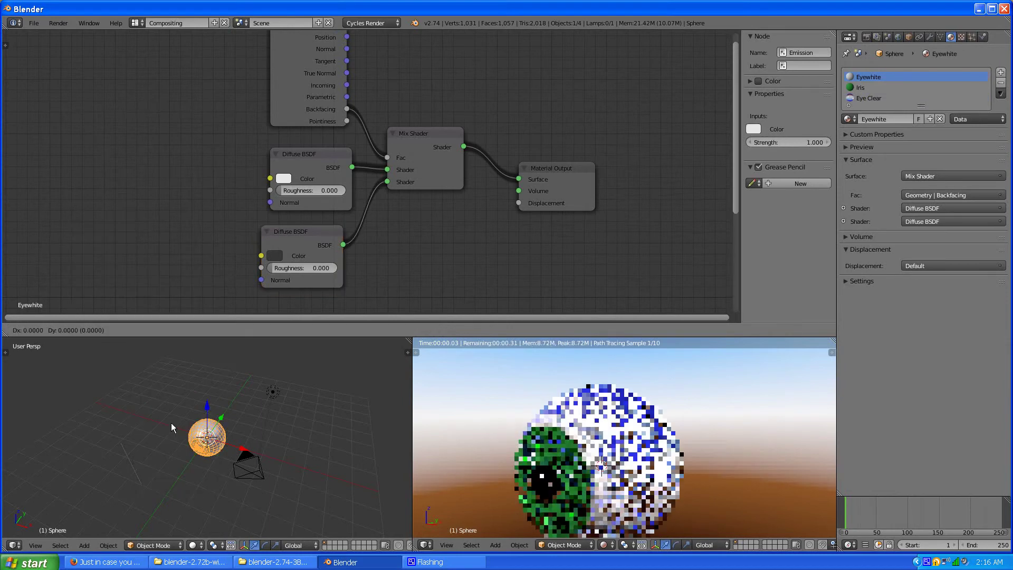
left_click(127, 235)
Step: Colour the Emission node orange (R 0.800, G 0.309, B 0.103) and connect it to the Mix Shader's second shader input
middle_click_drag(423, 247, 450, 139)
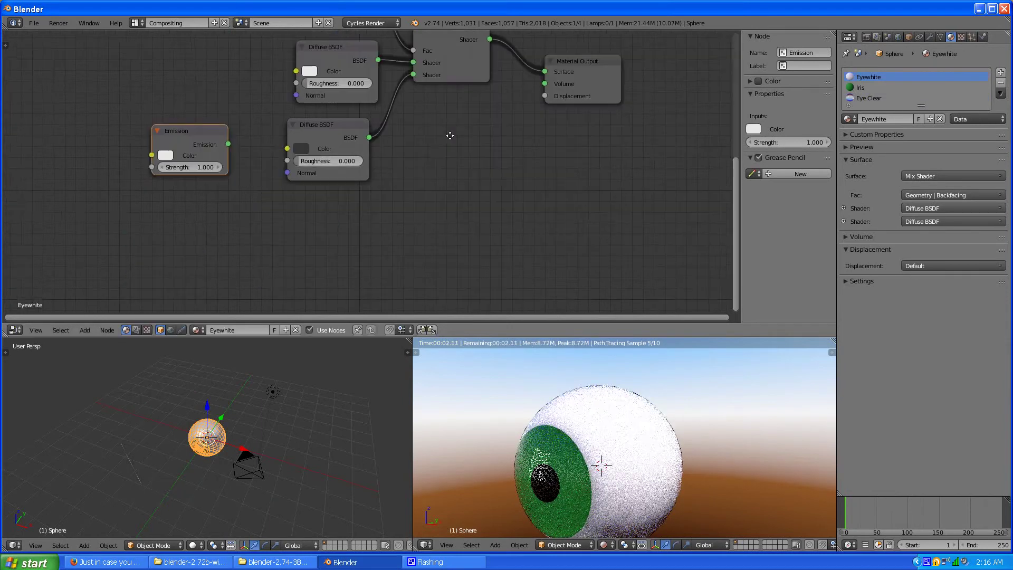
left_click(166, 155)
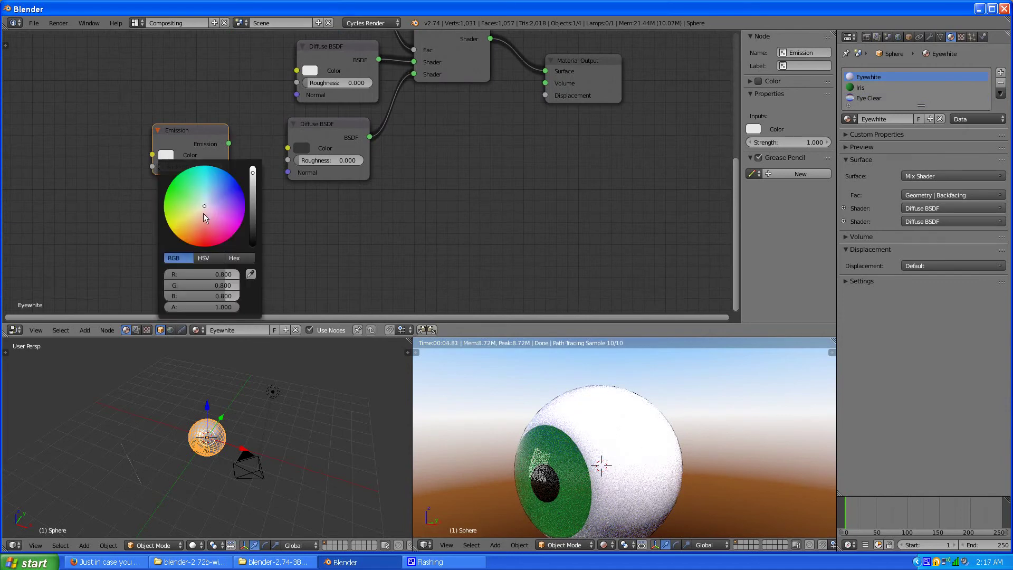
left_click(194, 229)
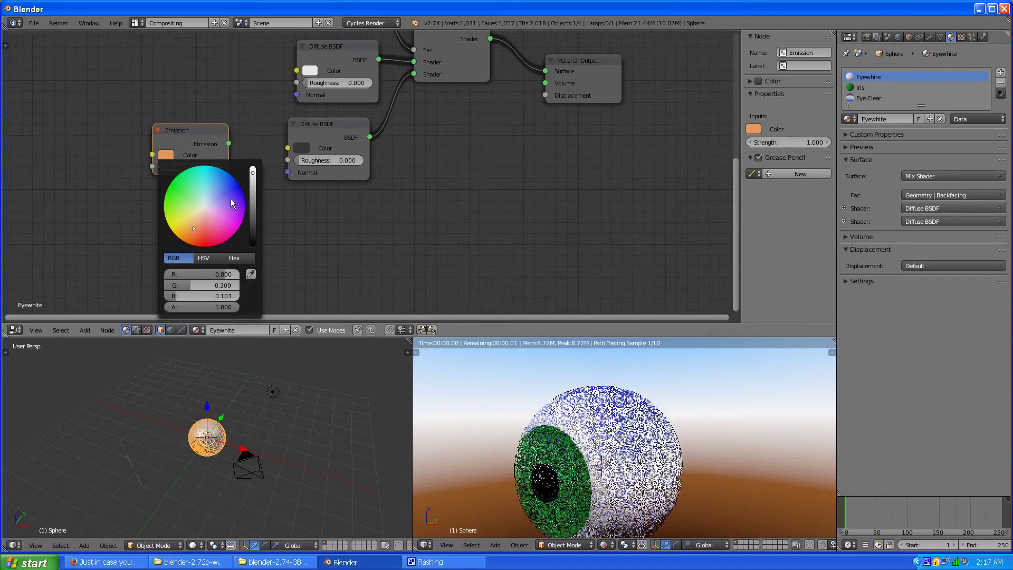
left_click_drag(229, 143, 416, 74)
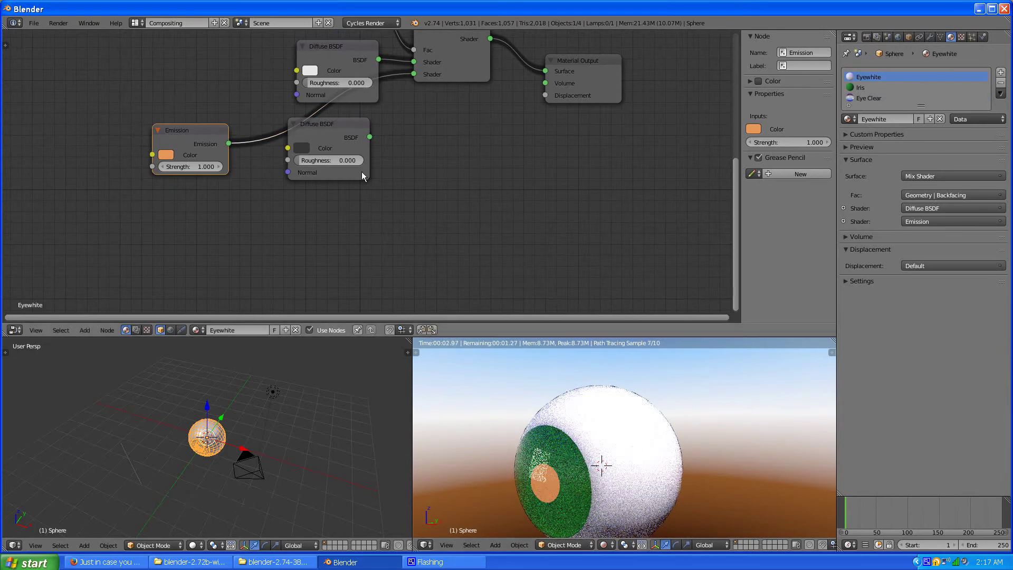
Step: Reconnect the dark Diffuse BSDF to the Mix Shader's second shader input and delete the Emission node
middle_click_drag(362, 172, 443, 242)
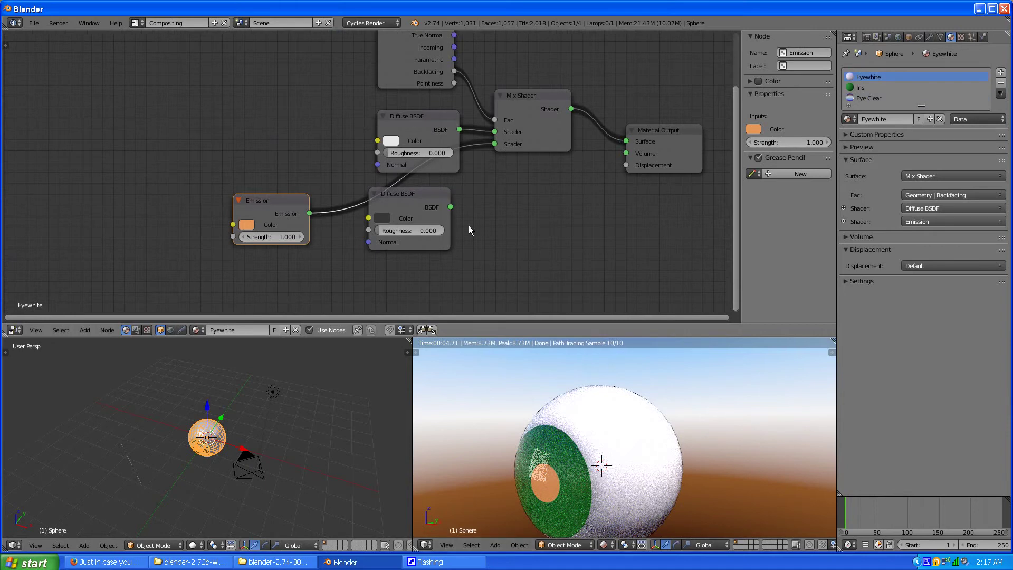
left_click_drag(450, 207, 496, 145)
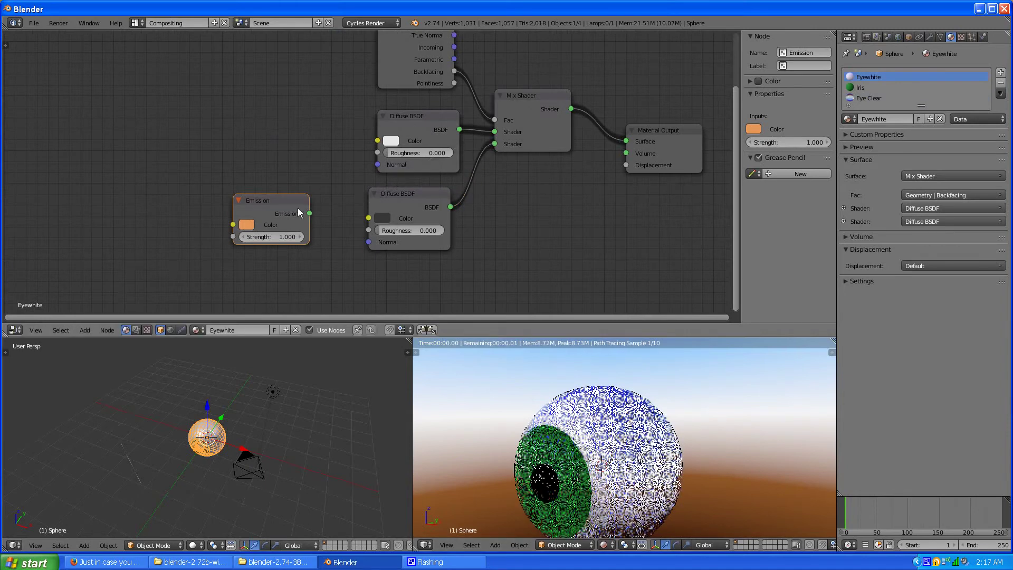
key("x")
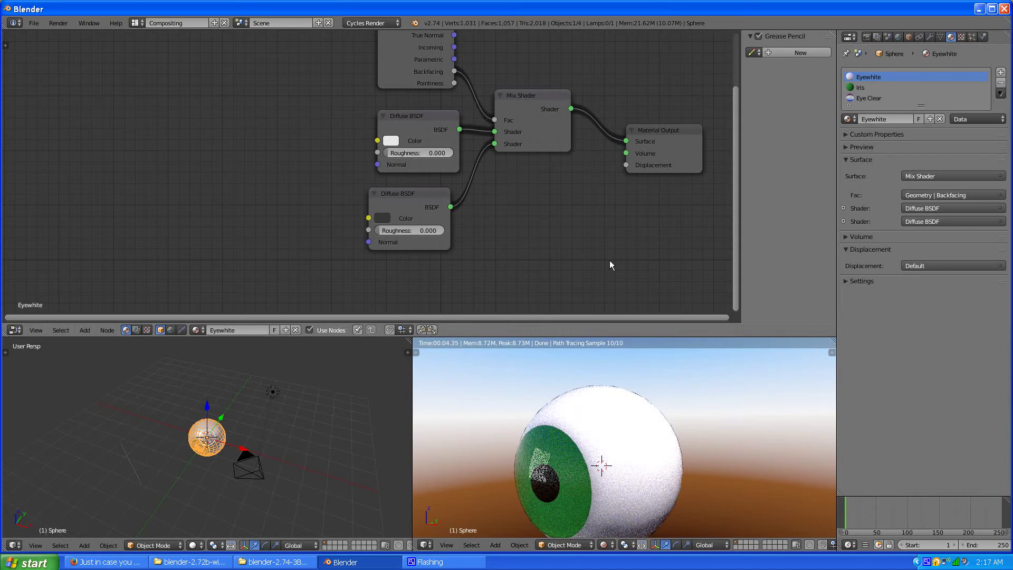
scroll(610, 263, "down", 1)
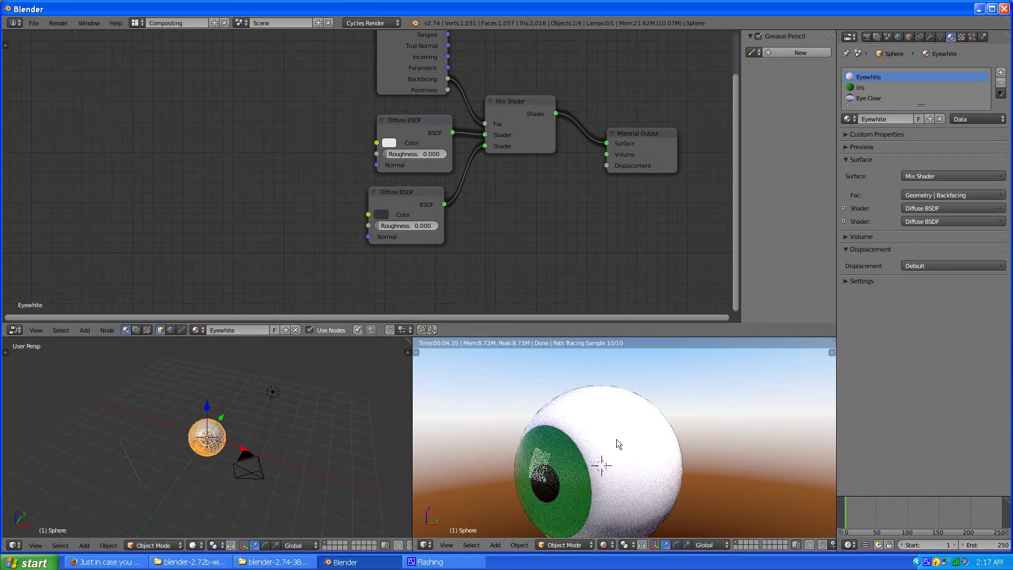
scroll(612, 219, "down", 1)
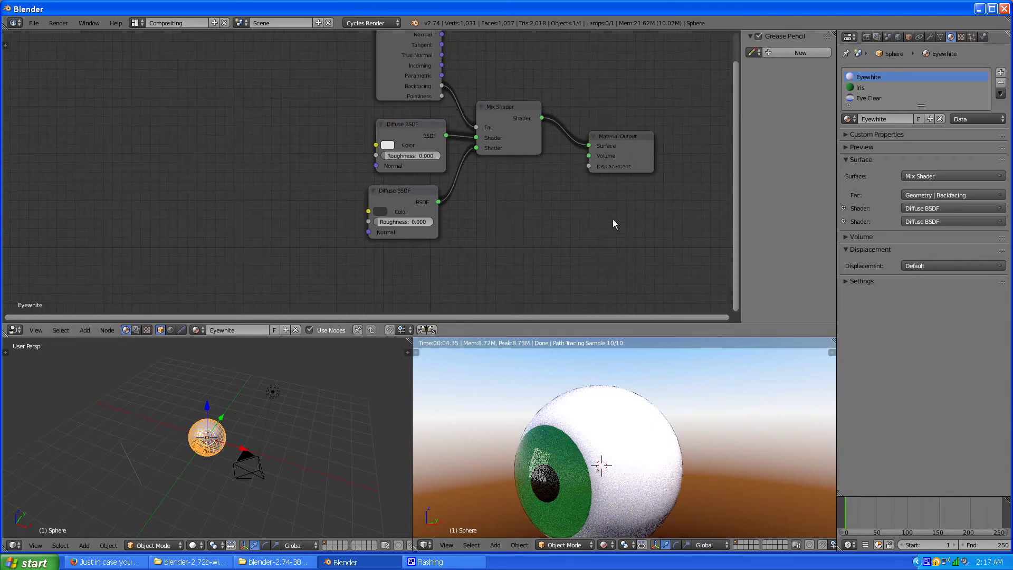
scroll(567, 221, "up", 1)
scroll(567, 226, "up", 1)
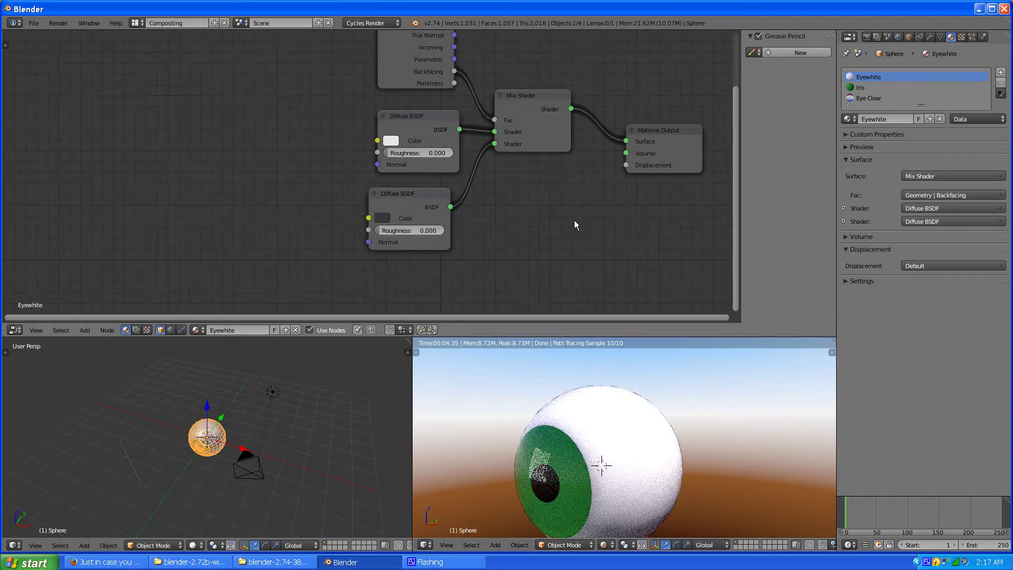
middle_click_drag(575, 225, 426, 225)
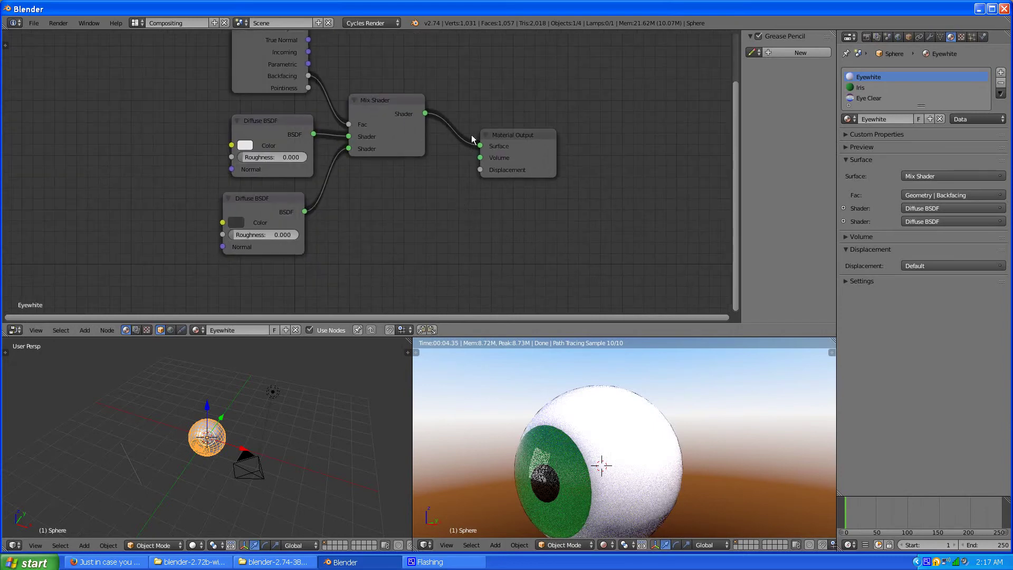
Step: In the Iris material, move the Diffuse BSDF node aside and insert a Mix Shader between it and the Material Output
left_click(856, 89)
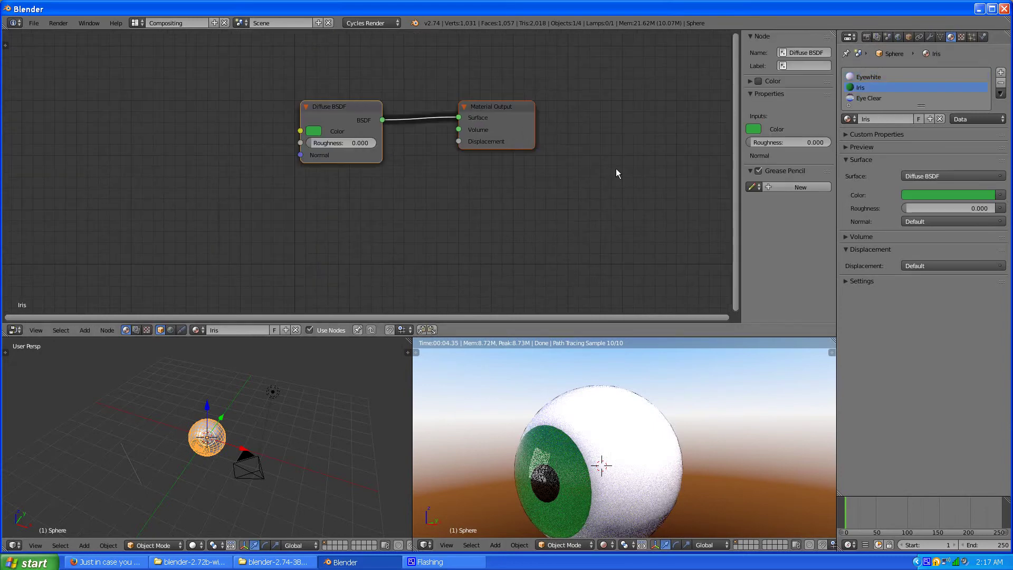
middle_click_drag(236, 169, 347, 226)
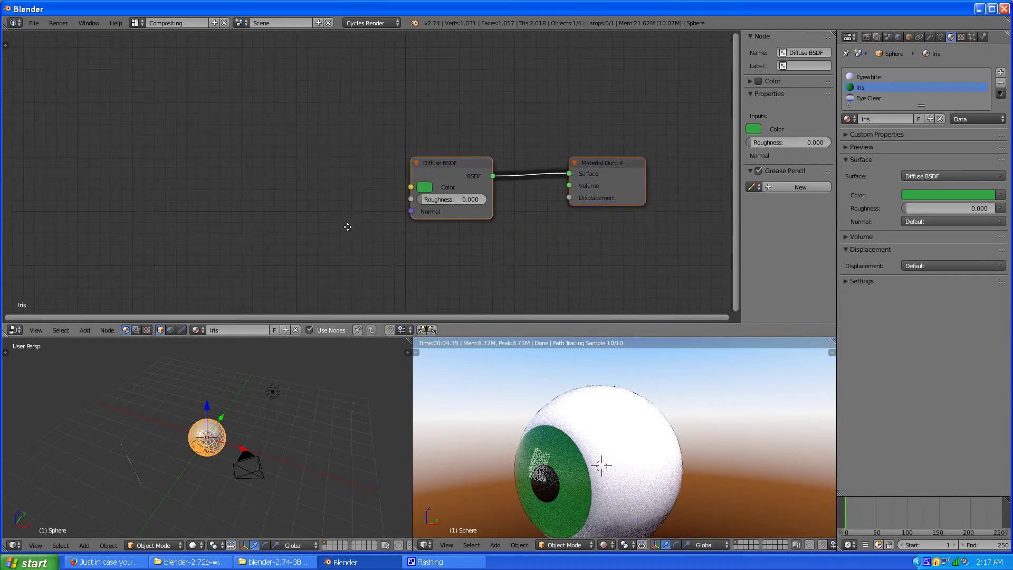
left_click_drag(472, 166, 365, 150)
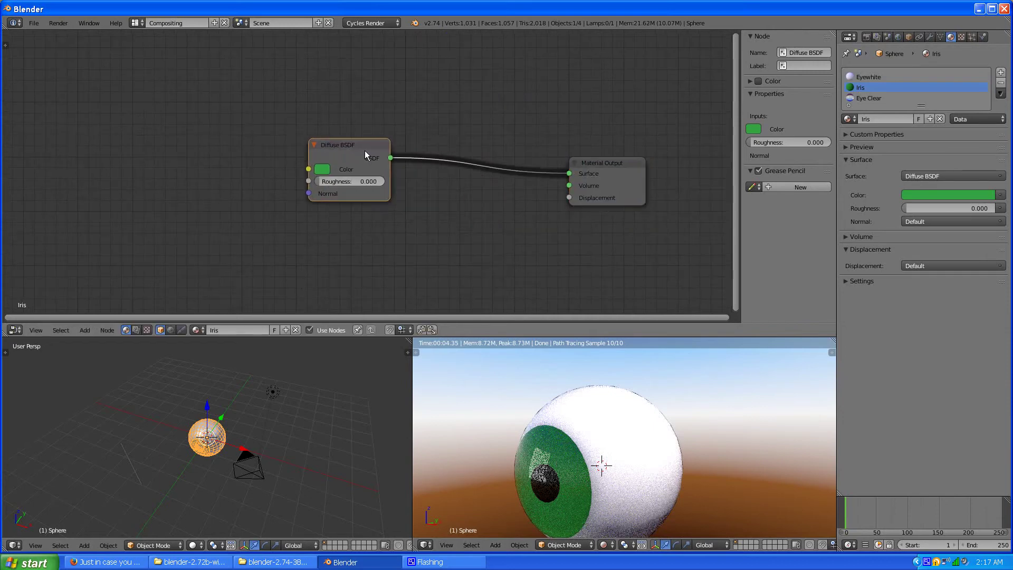
left_click(85, 330)
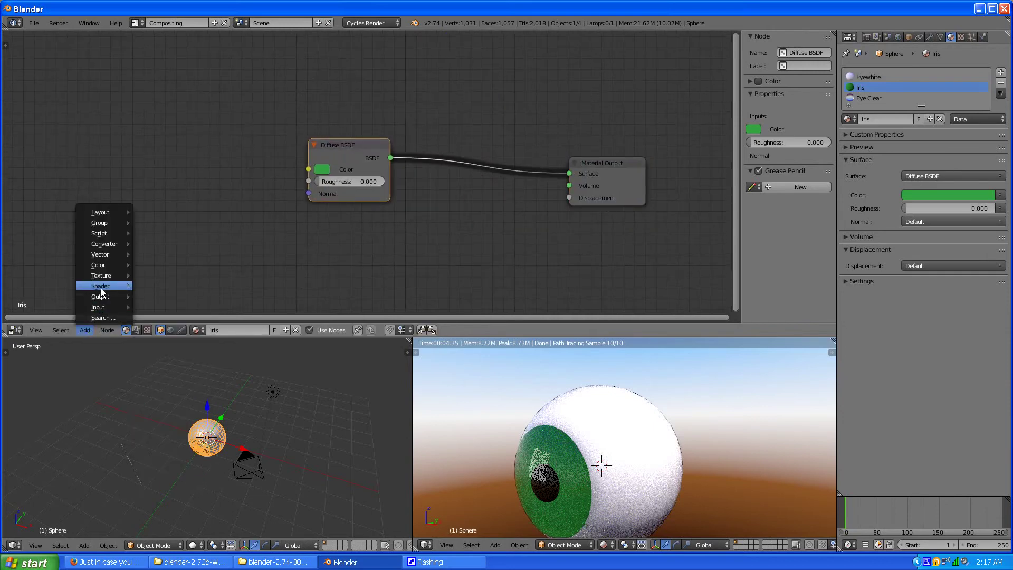
left_click(164, 286)
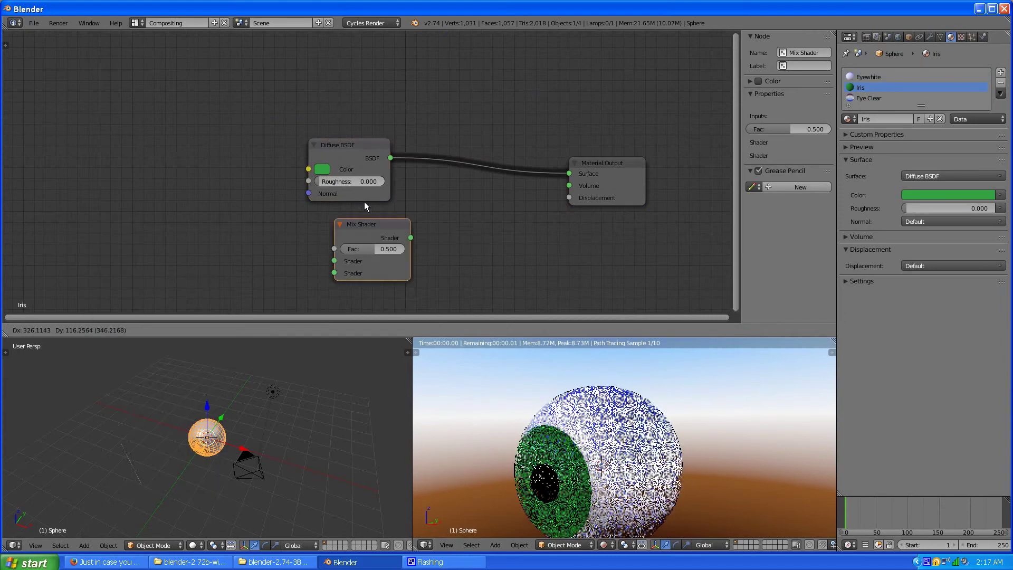
left_click(427, 144)
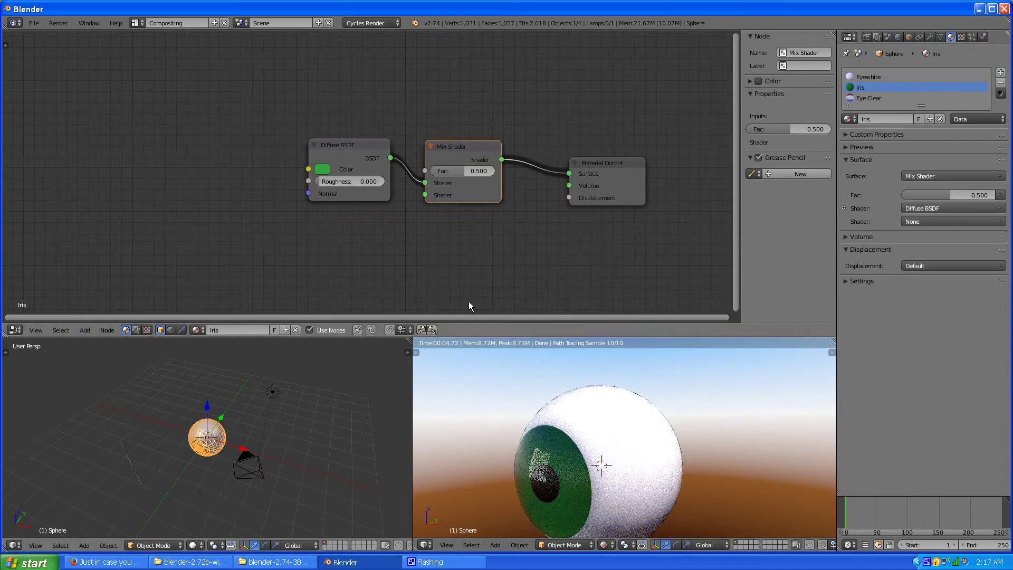
Step: Add a Glossy BSDF below the Diffuse BSDF, connect it to the Mix Shader's second shader input, and set the mix factor to 0.082
left_click(86, 330)
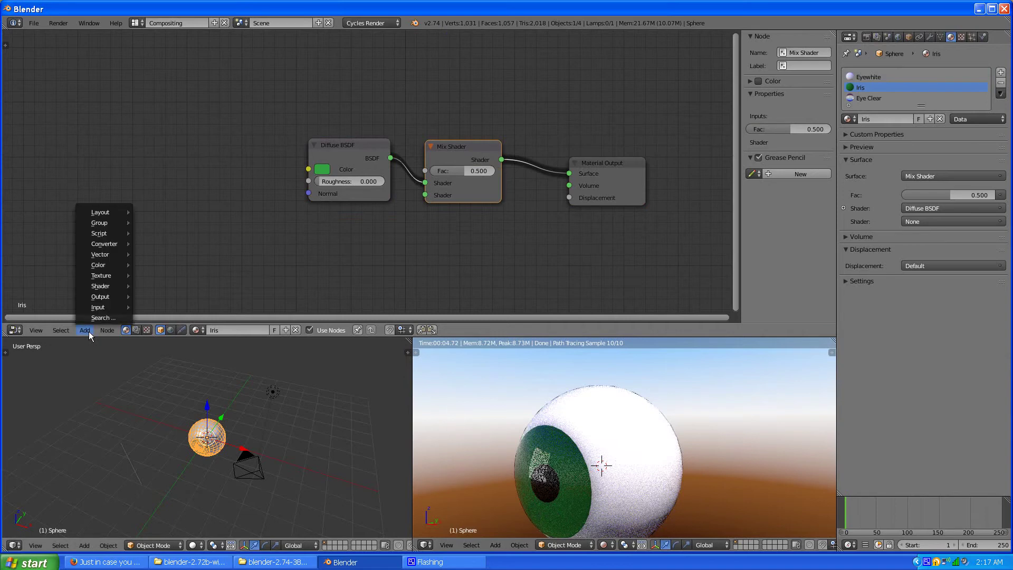
mouse_move(109, 285)
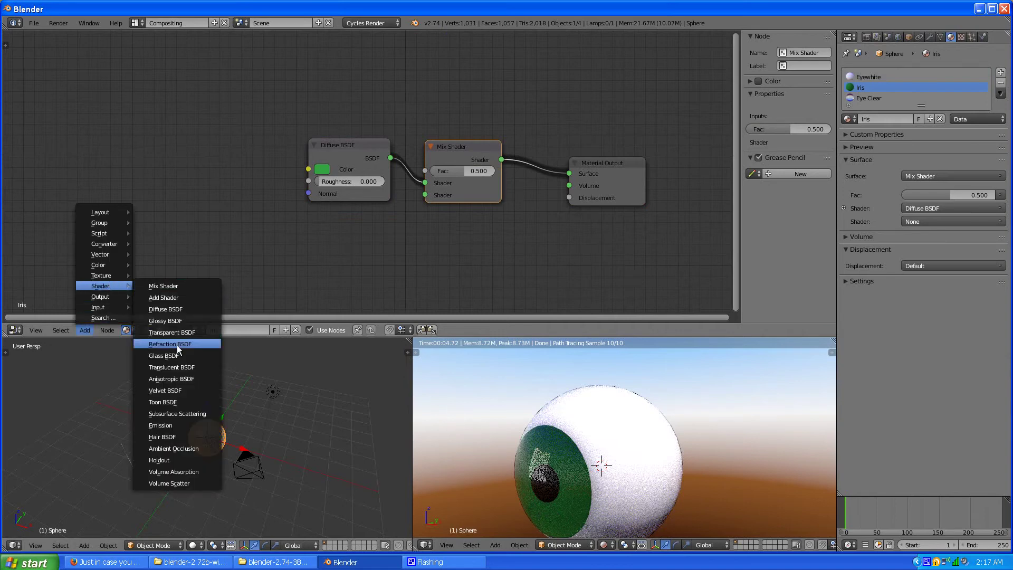
left_click(172, 321)
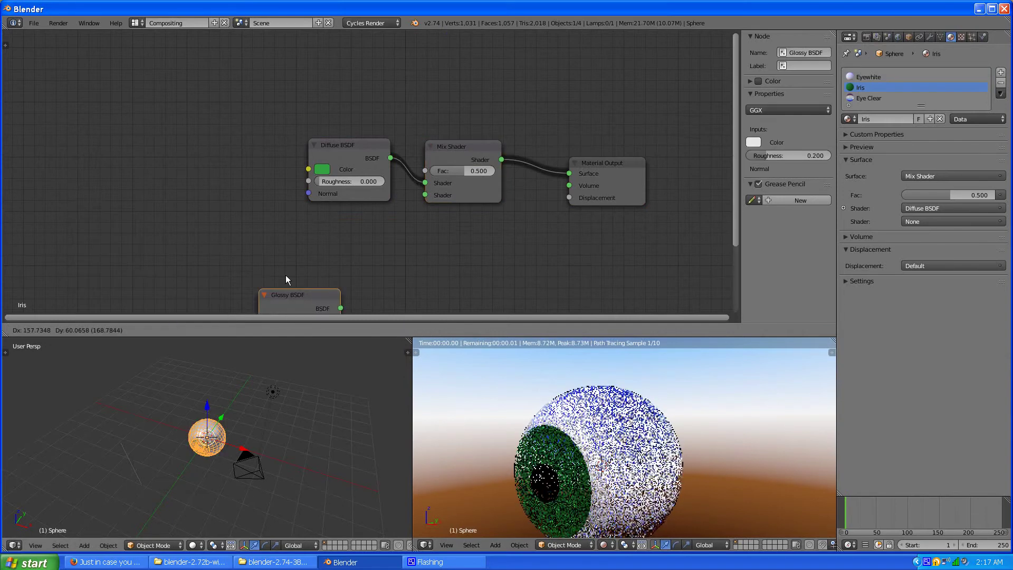
left_click(310, 220)
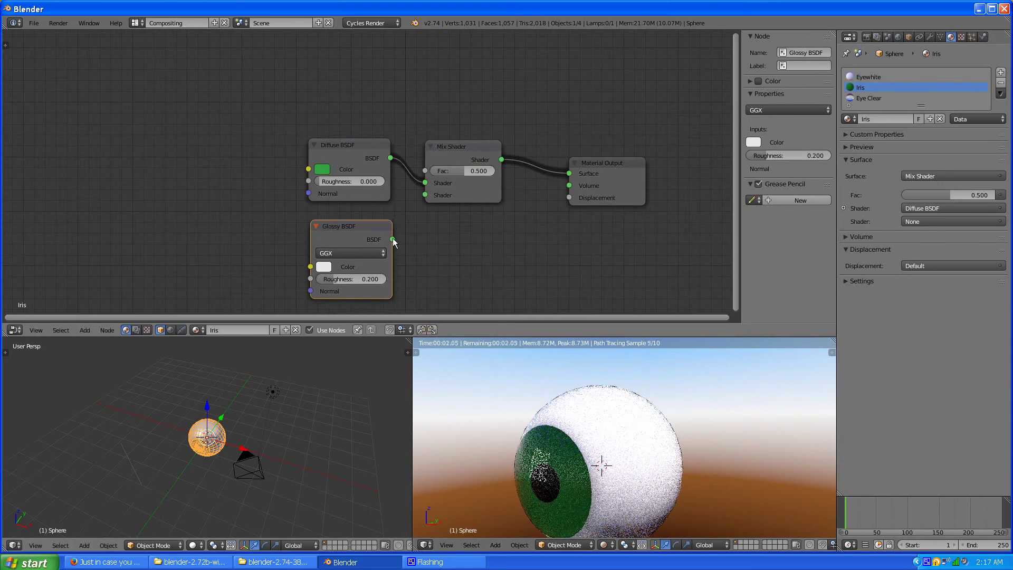
left_click_drag(392, 239, 425, 196)
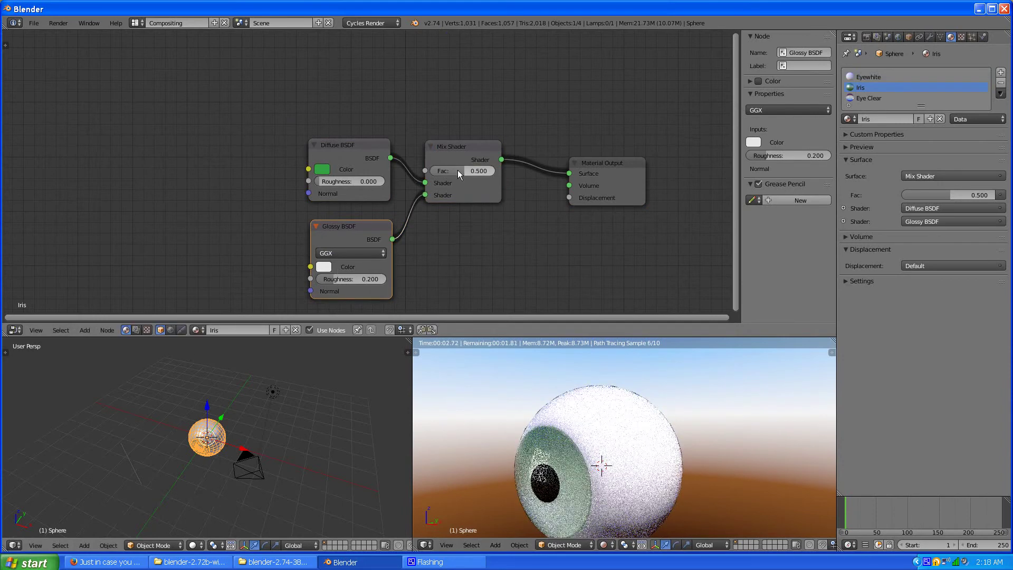
left_click_drag(458, 170, 432, 174)
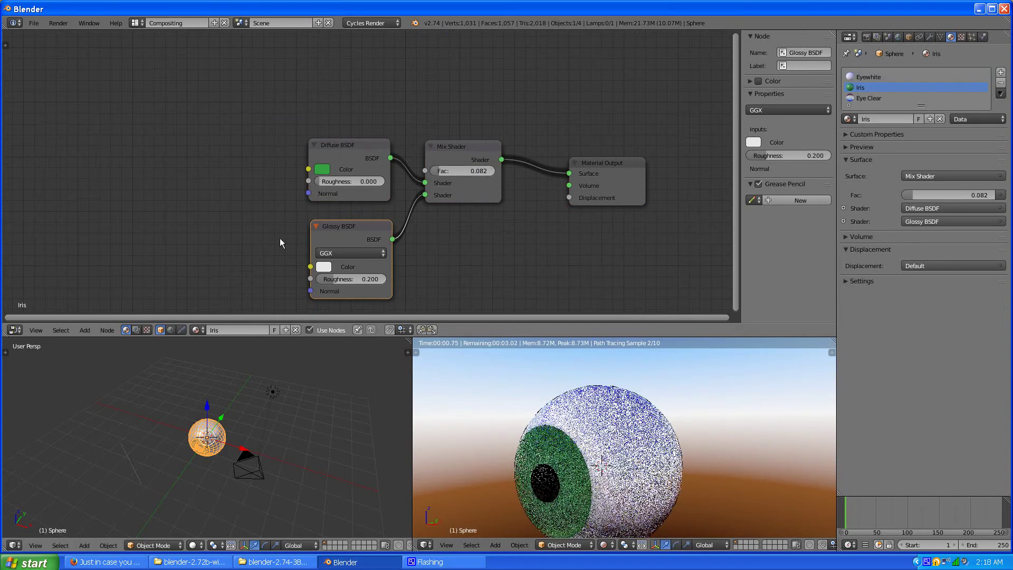
Step: Add a ColorRamp node before the shaders and connect its Color output to the colour inputs of the Diffuse and Glossy BSDF nodes
scroll(303, 161, "down", 3)
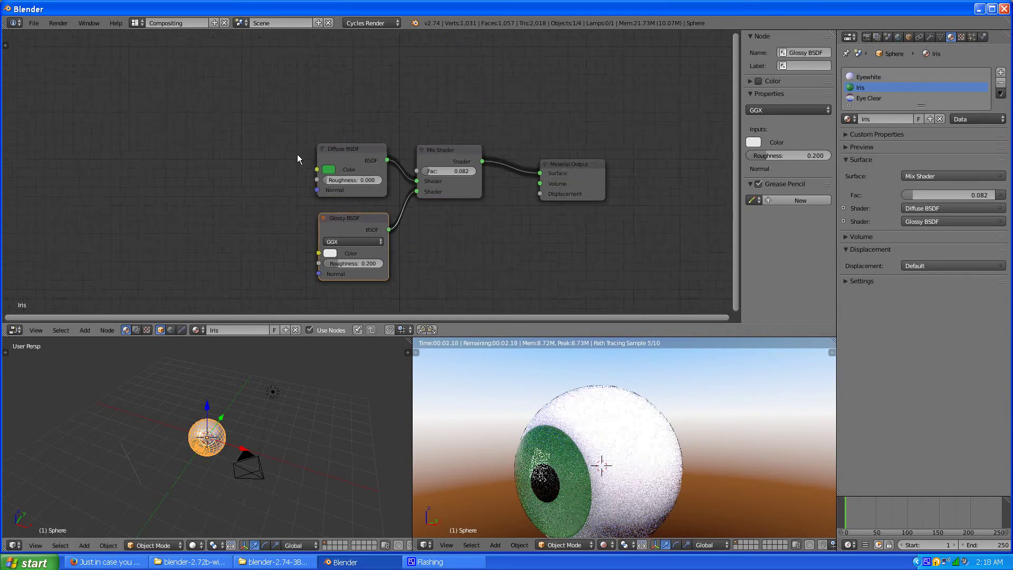
middle_click_drag(189, 228, 270, 203)
left_click(88, 331)
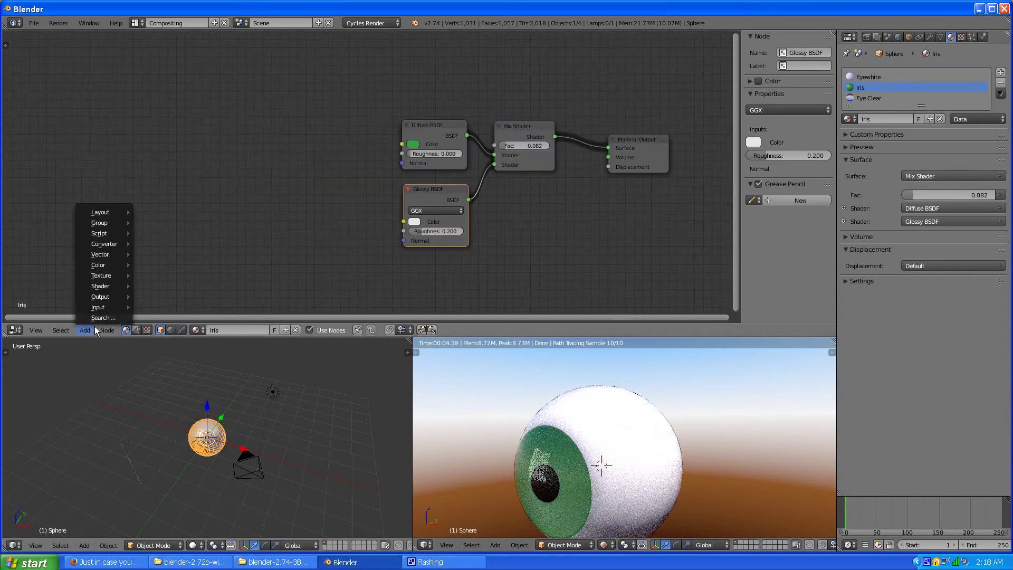
mouse_move(106, 265)
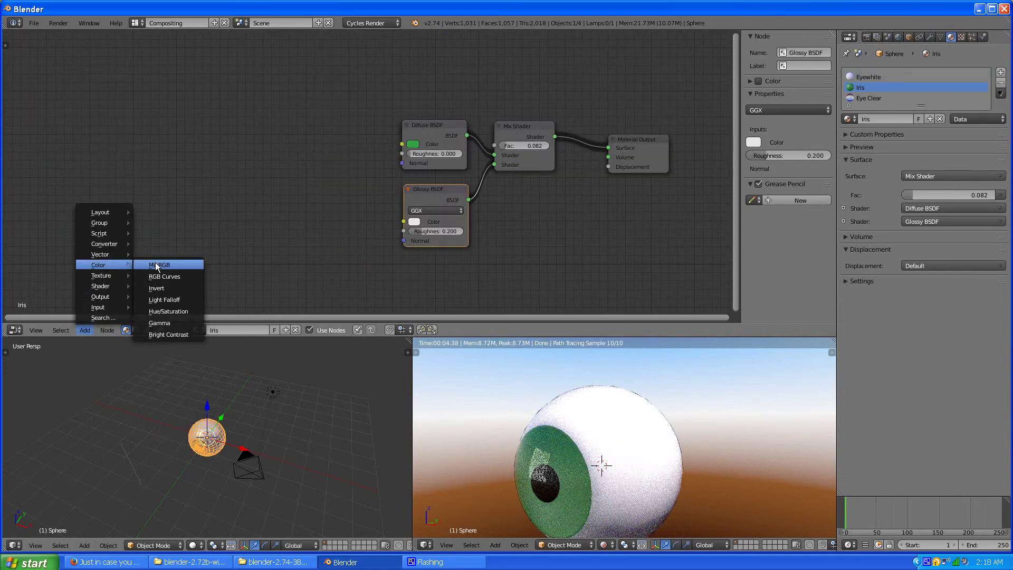
mouse_move(111, 244)
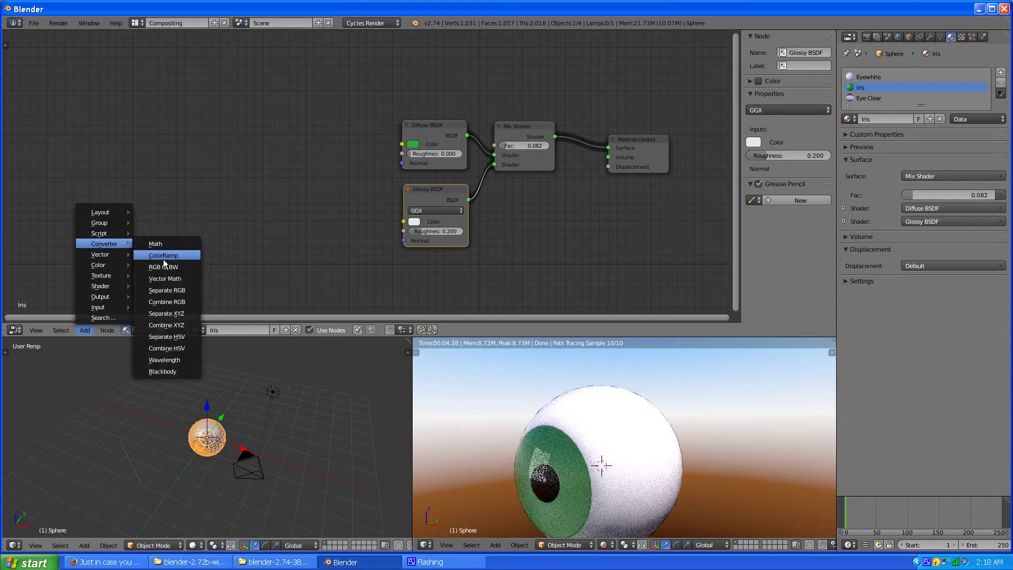
left_click(163, 257)
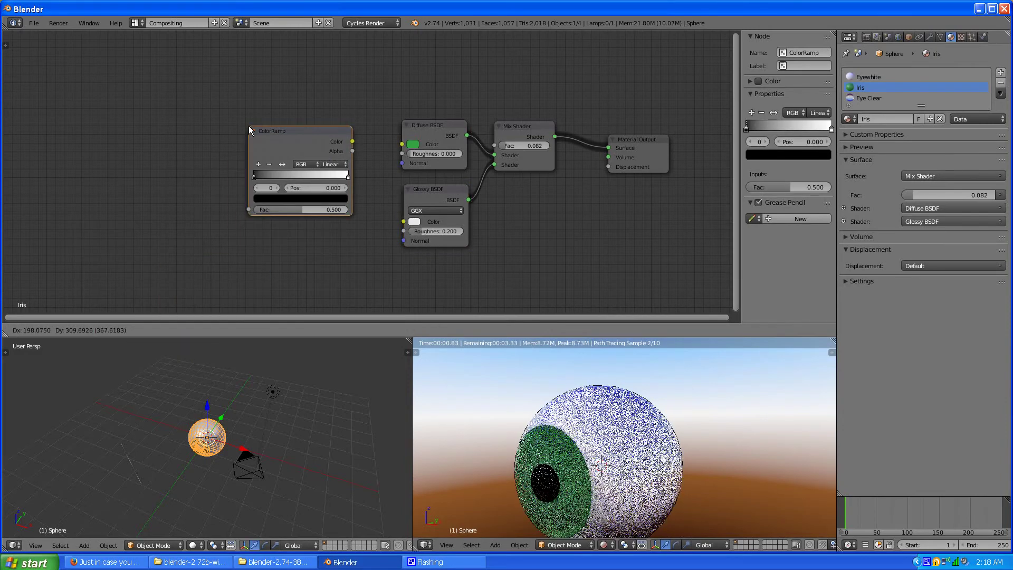
left_click(248, 126)
scroll(413, 135, "up", 2)
left_click_drag(277, 129, 289, 140)
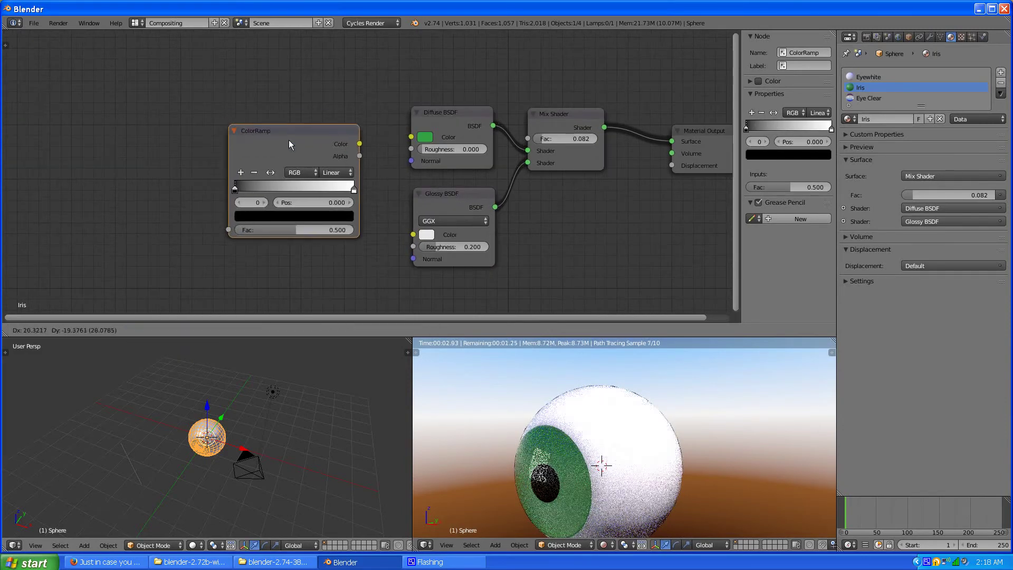
left_click_drag(359, 144, 412, 230)
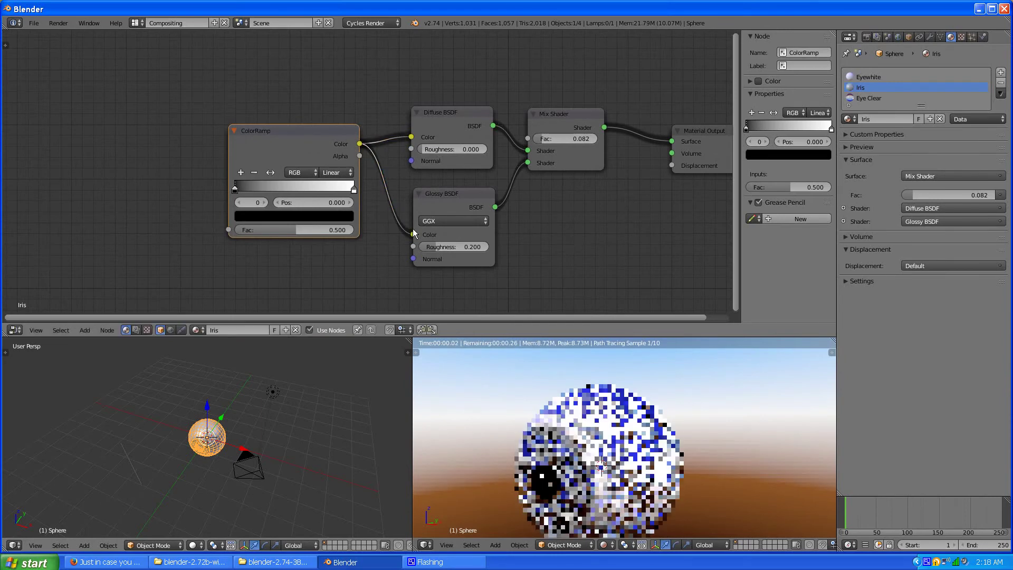
Step: Colour the ColorRamp's first stop dark green (R 0.0005453, G 0.153, B 0.0009483)
scroll(226, 216, "up", 1)
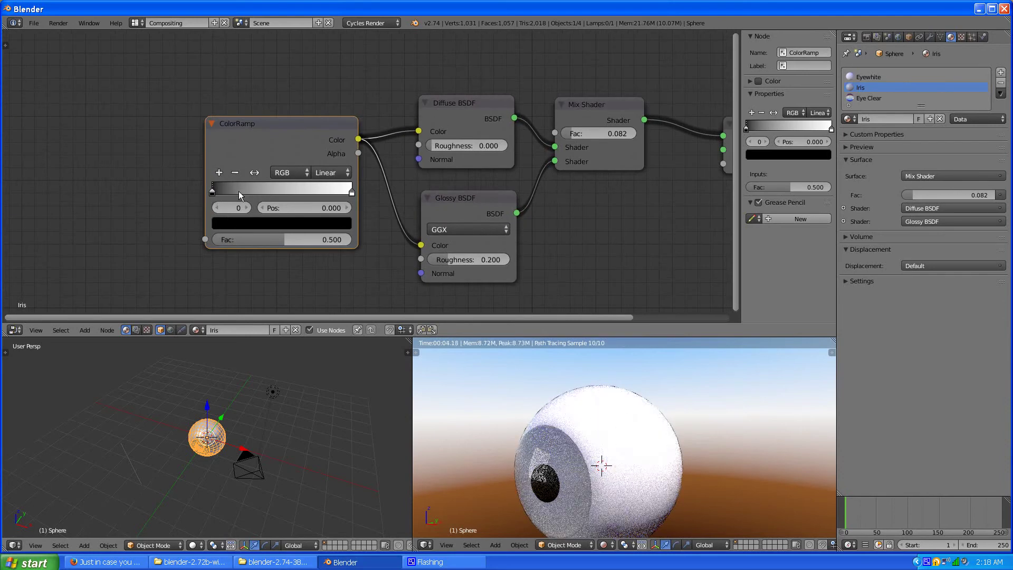
left_click(252, 221)
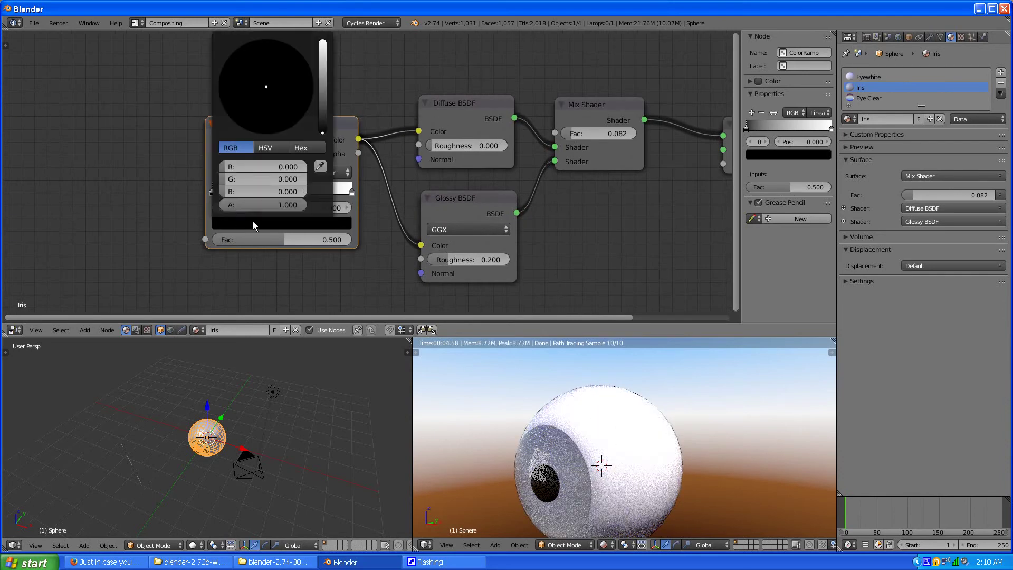
left_click(321, 93)
left_click(226, 62)
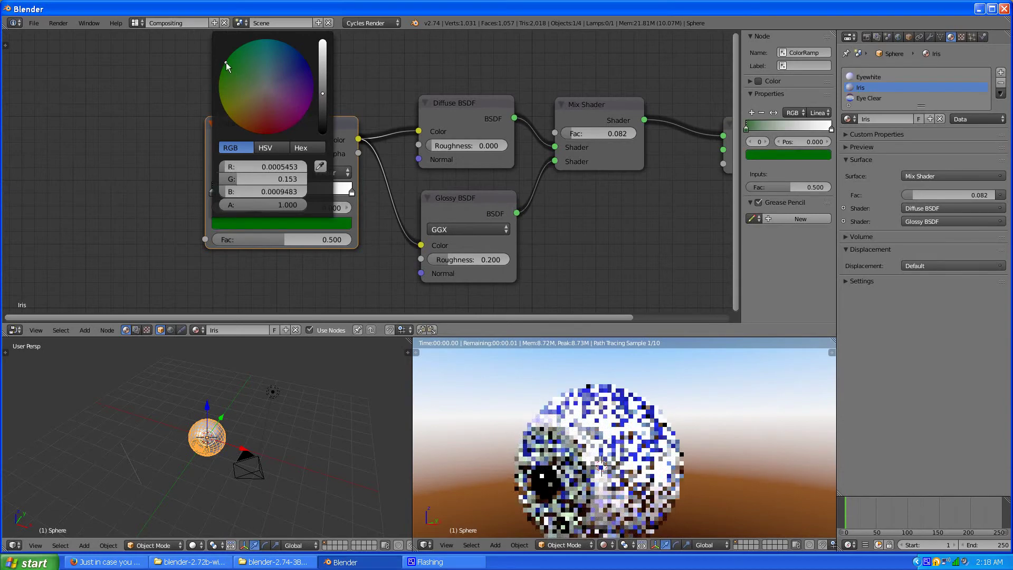
Step: Colour the ColorRamp's end stop light yellow-green (R 0.707, G 1.000, B 0.188)
left_click(351, 191)
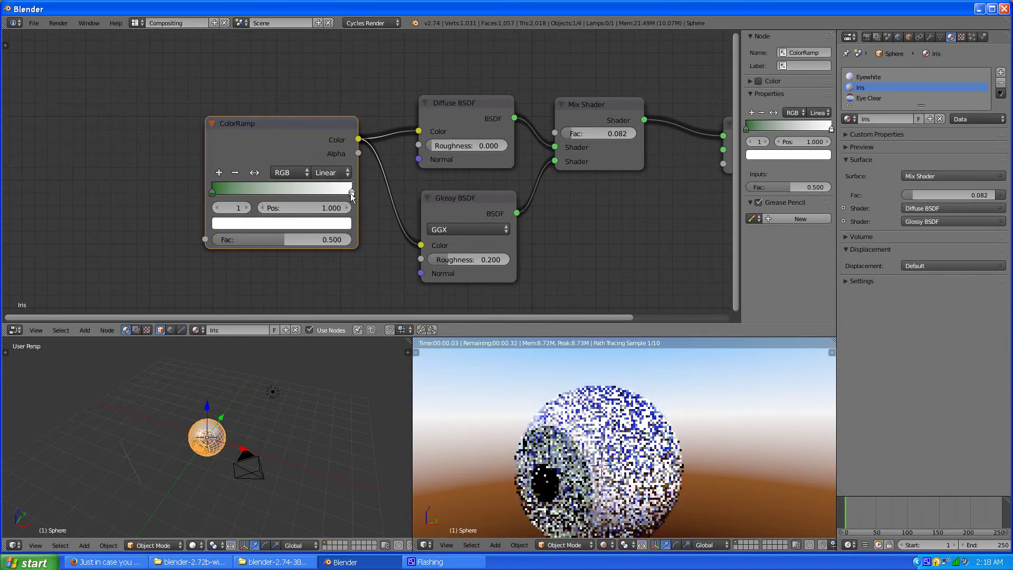
left_click(279, 223)
left_click_drag(232, 85, 241, 93)
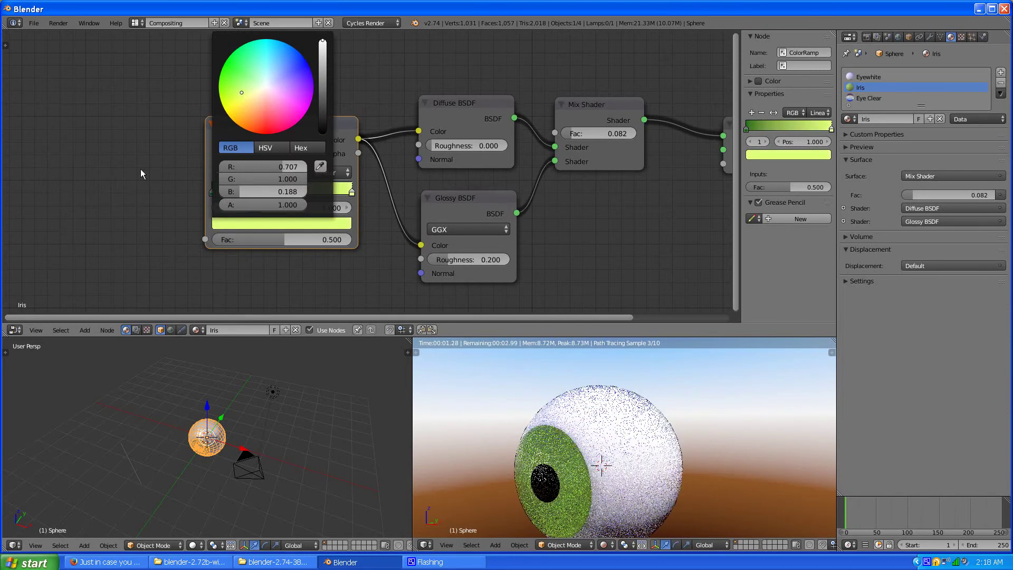
Step: Move the ColorRamp's dark green stop inward to about a third of the ramp and the light green stop to position 0.941
left_click_drag(212, 194, 239, 188)
left_click(202, 188)
left_click_drag(338, 190, 311, 188)
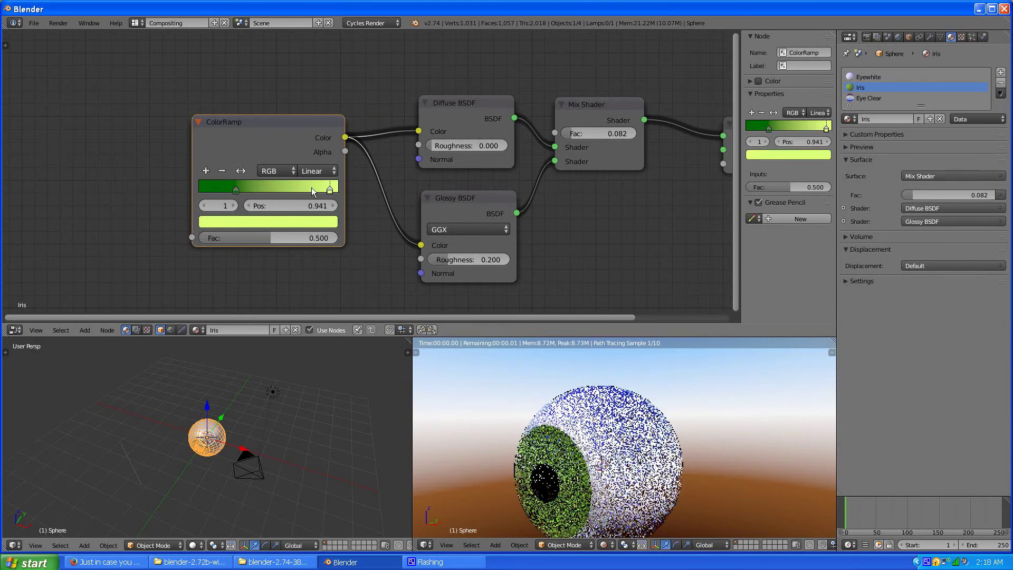
Step: Add a third ColorRamp stop at position 0.000 and colour it very dark green (R 0.005, G 0.034, B 0.003)
left_click_drag(234, 189, 182, 192)
left_click(205, 170)
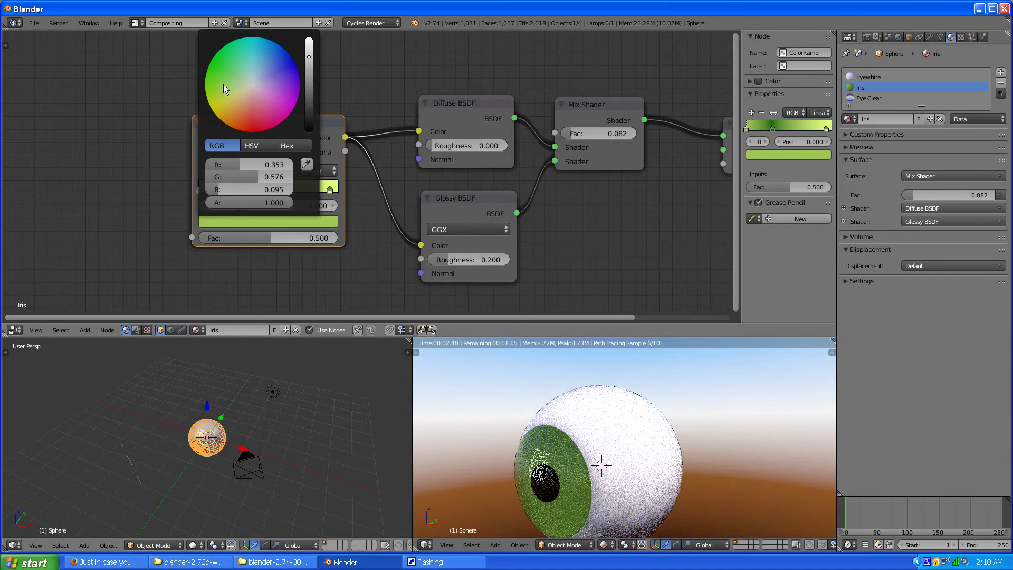
left_click(216, 71)
left_click_drag(305, 84, 306, 97)
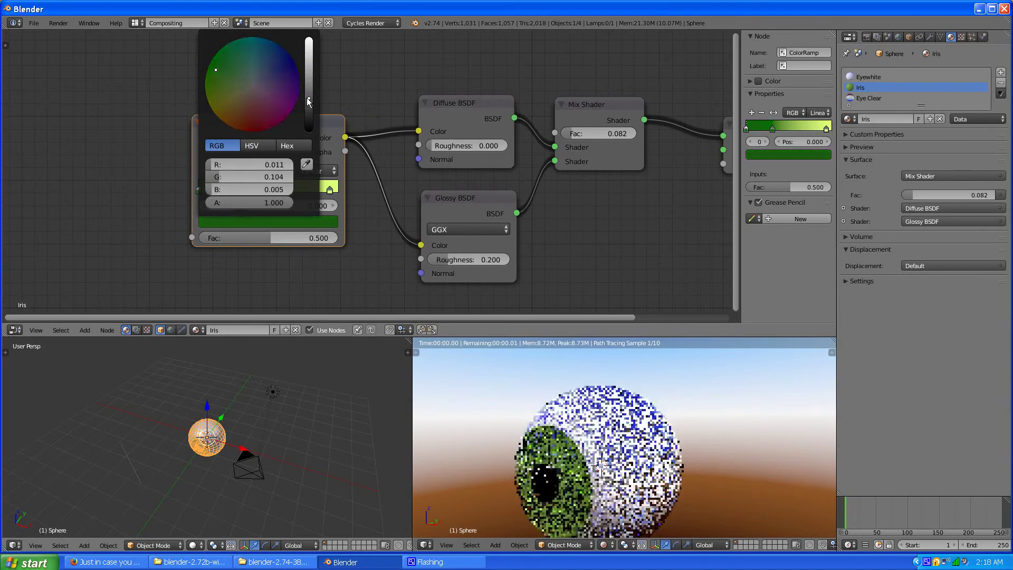
left_click(247, 218)
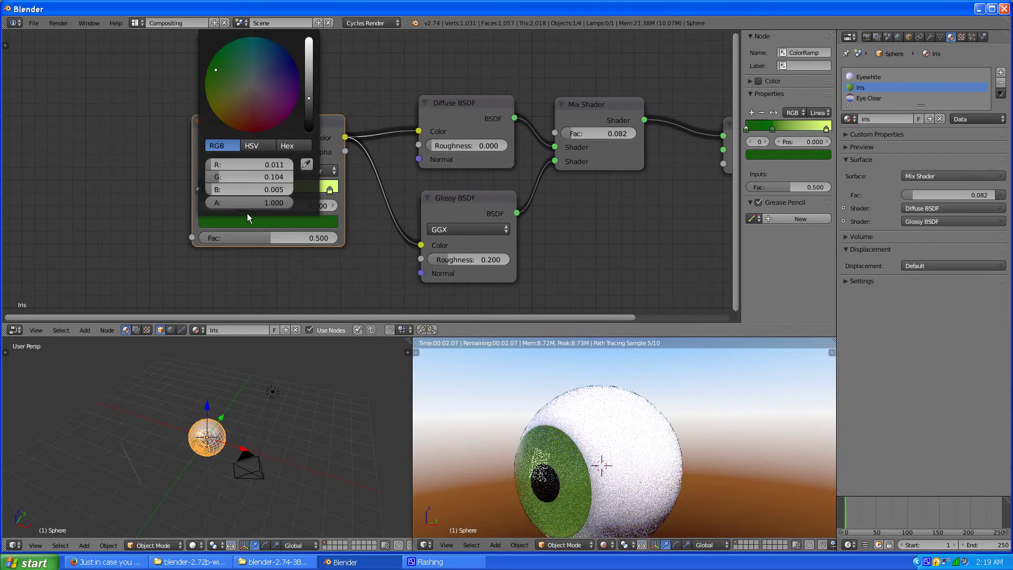
left_click_drag(305, 99, 310, 116)
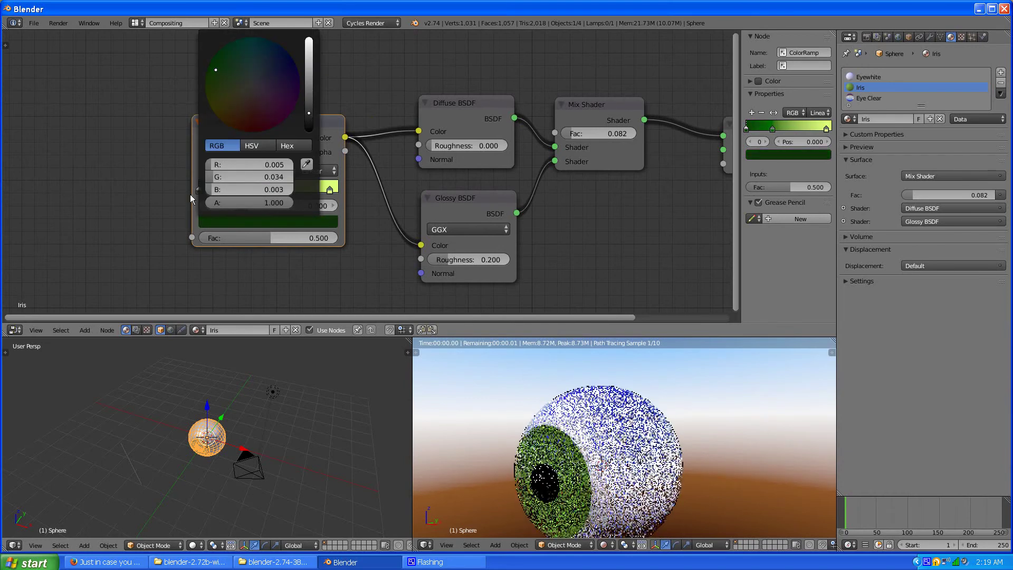
Step: Set the ColorRamp's interpolation to Ease after trying B-Spline, and move its middle green stop to position 0.432
scroll(124, 162, "down", 3)
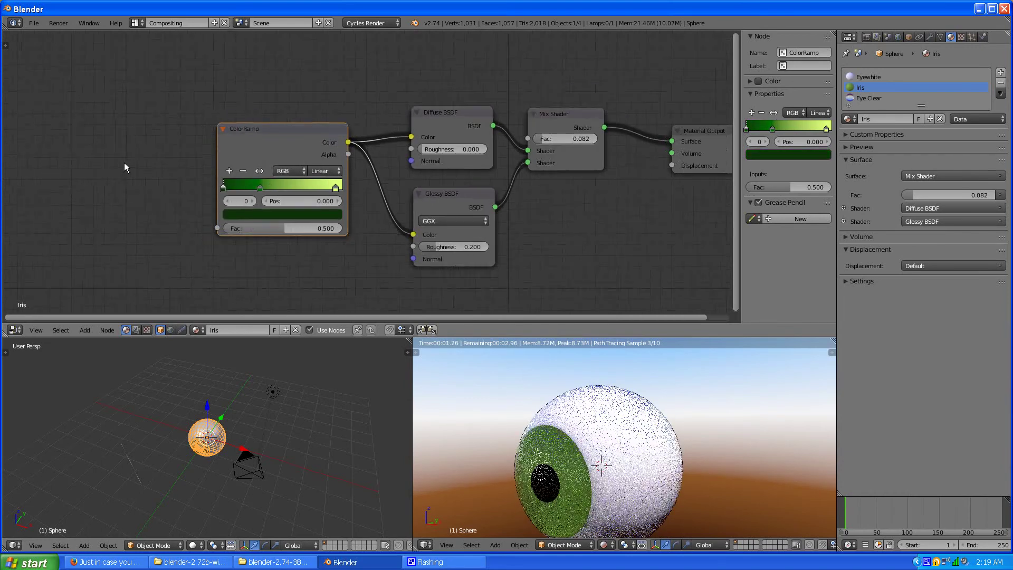
middle_click_drag(211, 232, 256, 224)
scroll(372, 166, "up", 5)
left_click(374, 161)
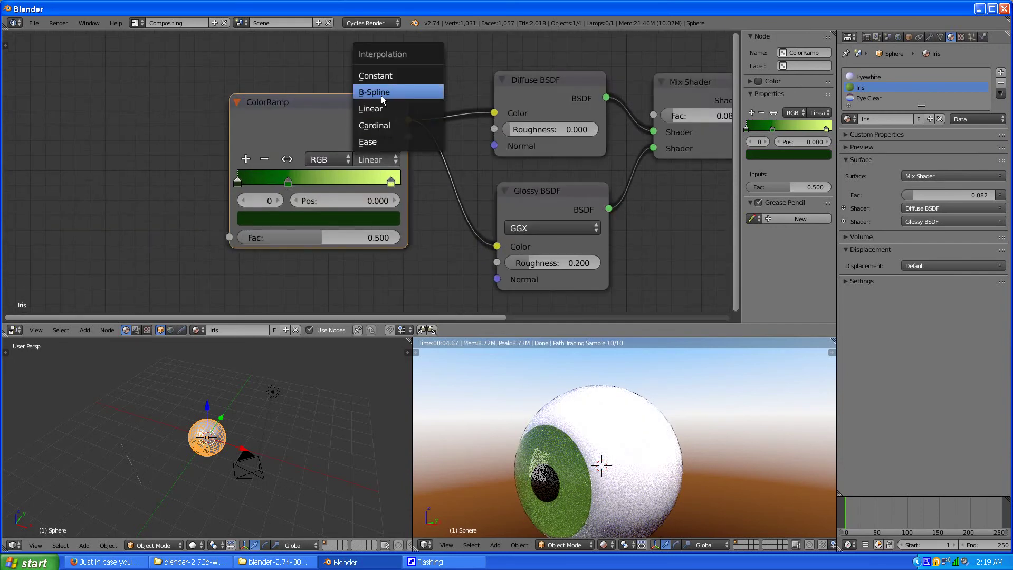
left_click(381, 96)
left_click(378, 160)
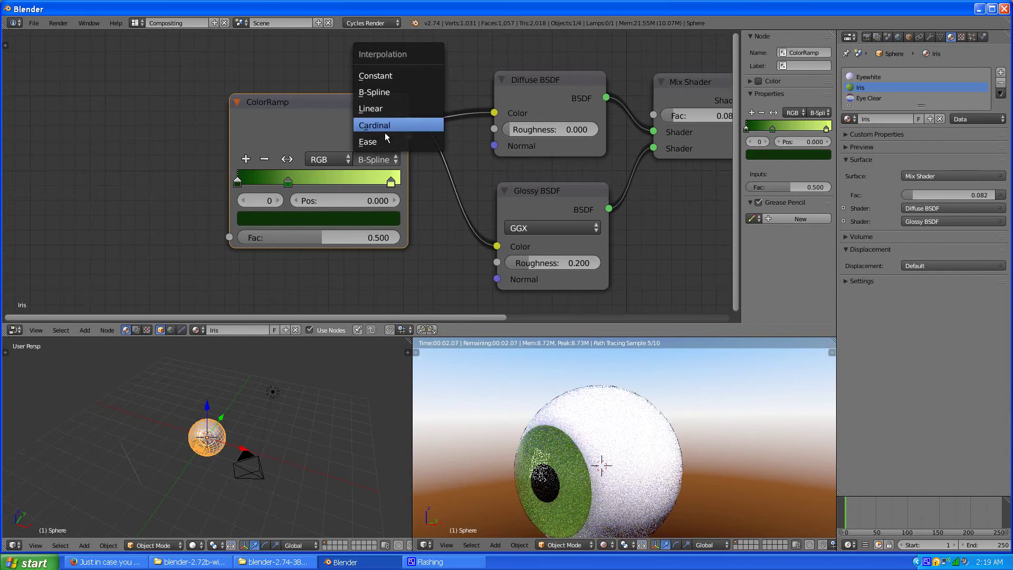
left_click(387, 143)
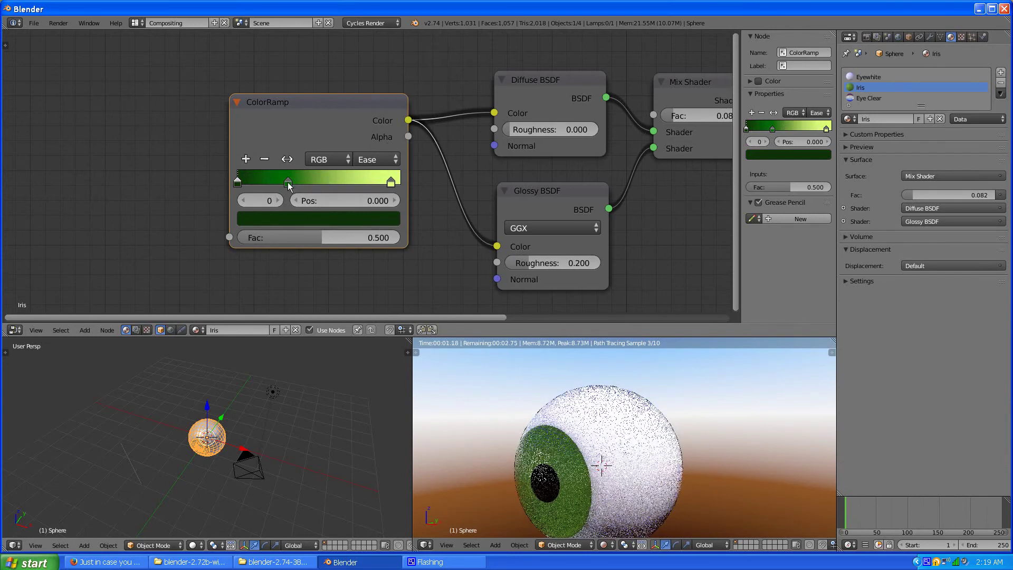
left_click_drag(289, 180, 310, 180)
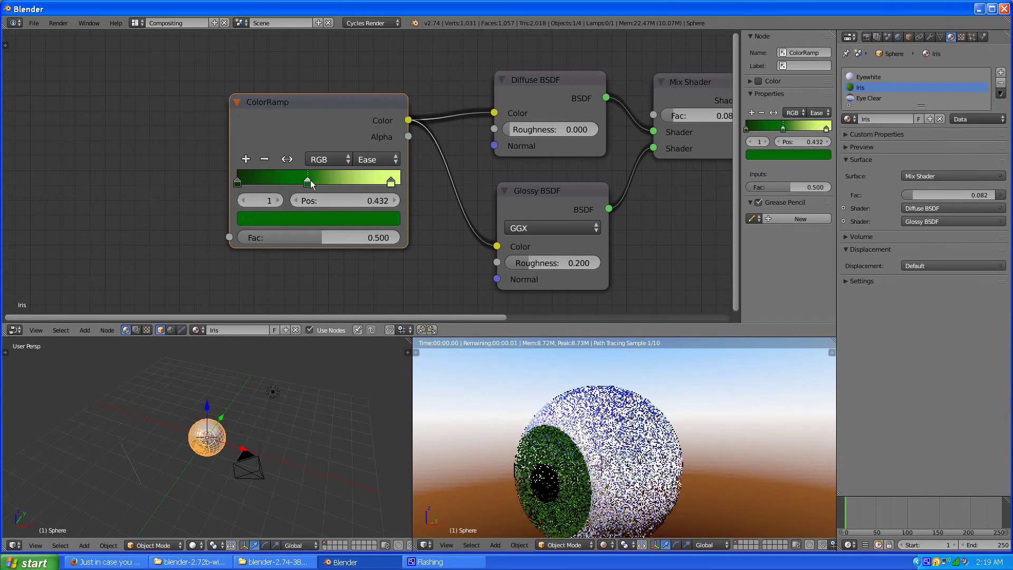
Step: Add a Gradient Texture node to the Iris material and place it well ahead of the ColorRamp, leaving space between them
scroll(188, 165, "down", 1)
scroll(189, 164, "down", 4)
middle_click_drag(168, 192, 253, 153)
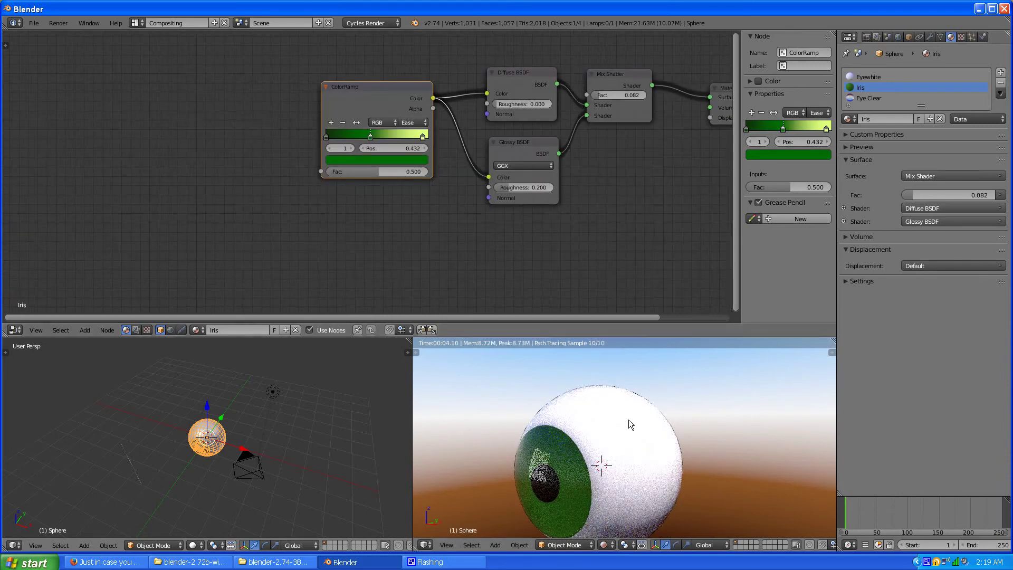
middle_click_drag(593, 184, 474, 220)
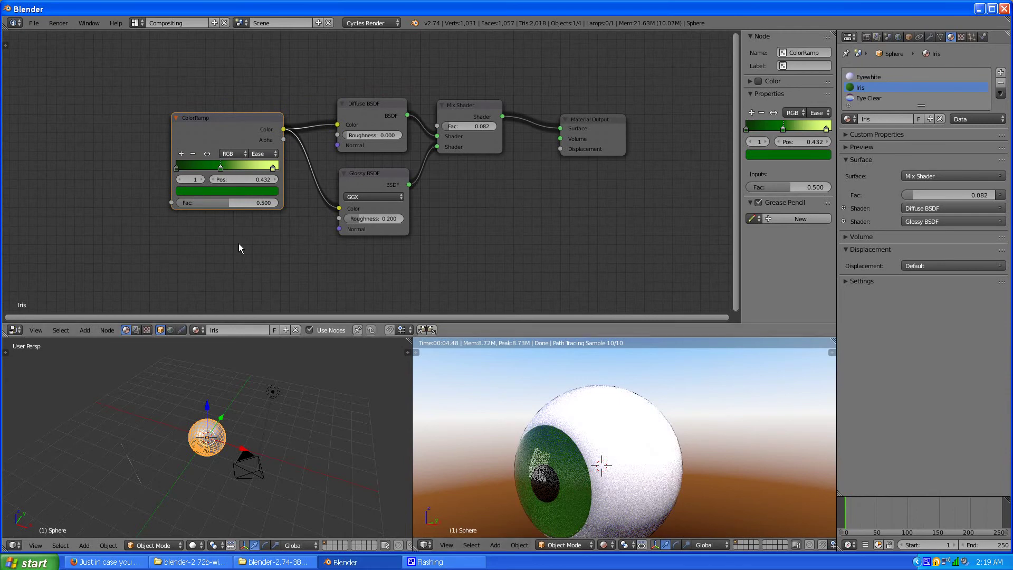
middle_click_drag(271, 239, 351, 263)
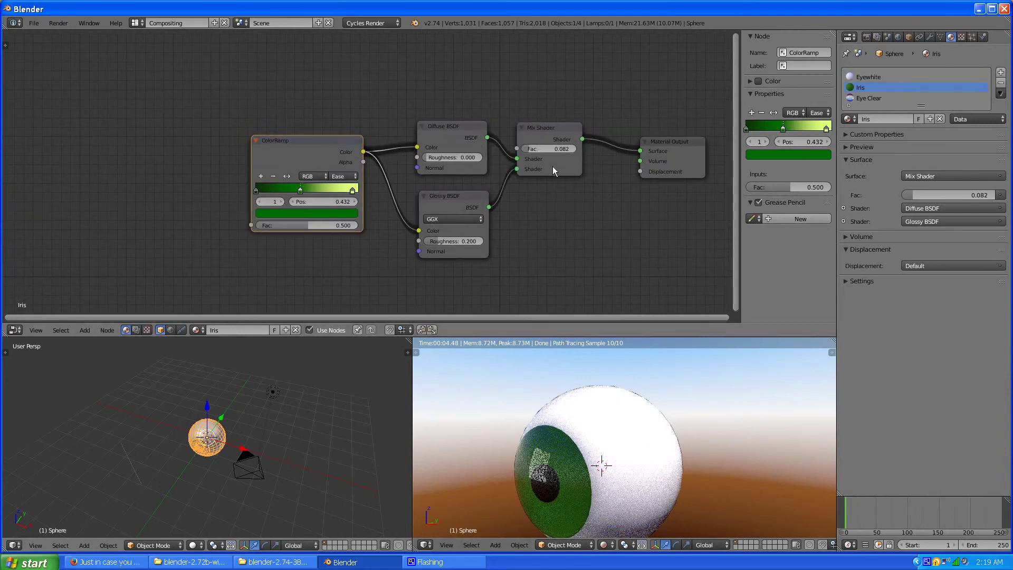
middle_click_drag(250, 243, 463, 234)
left_click(87, 330)
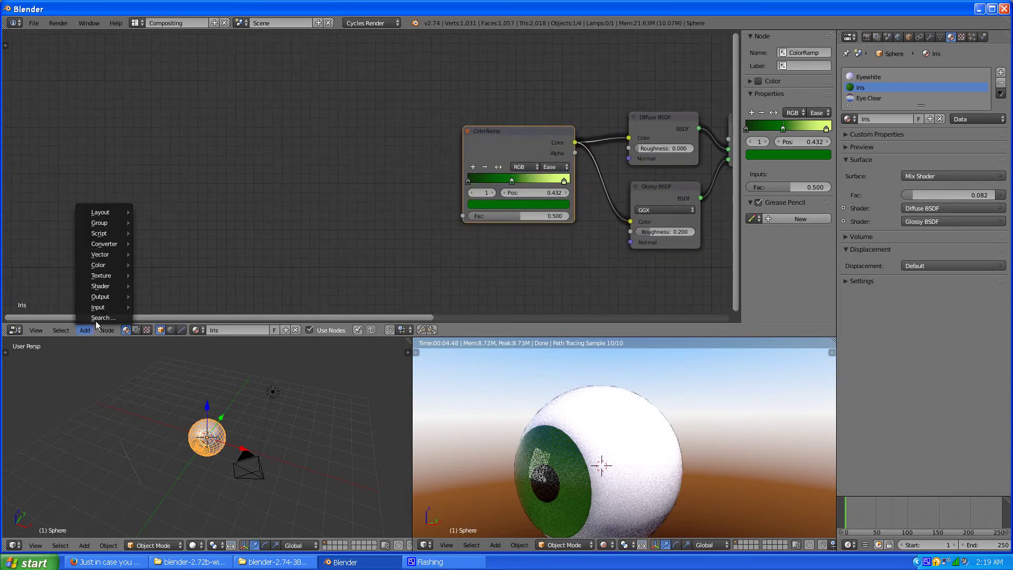
mouse_move(107, 274)
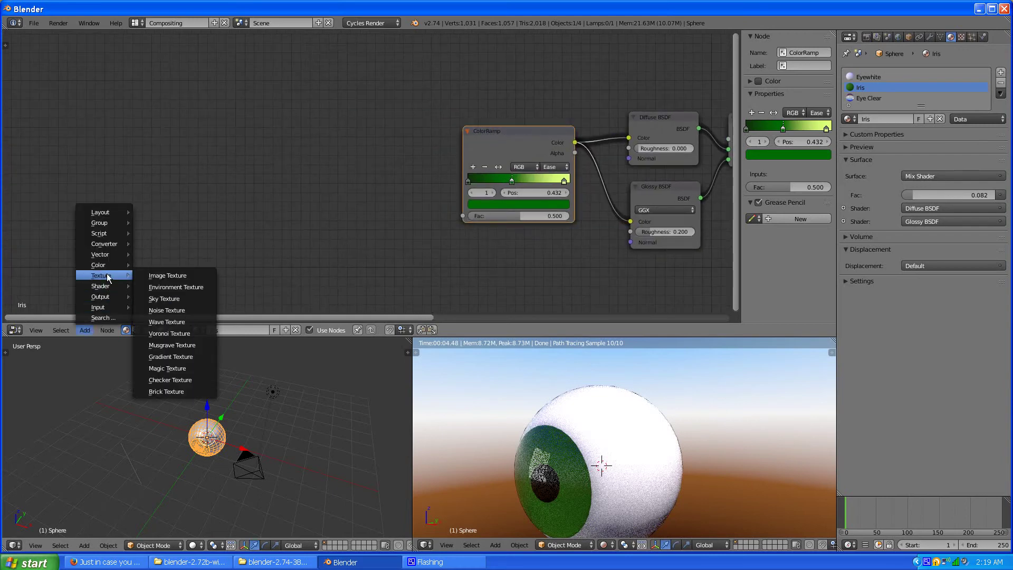
left_click(169, 353)
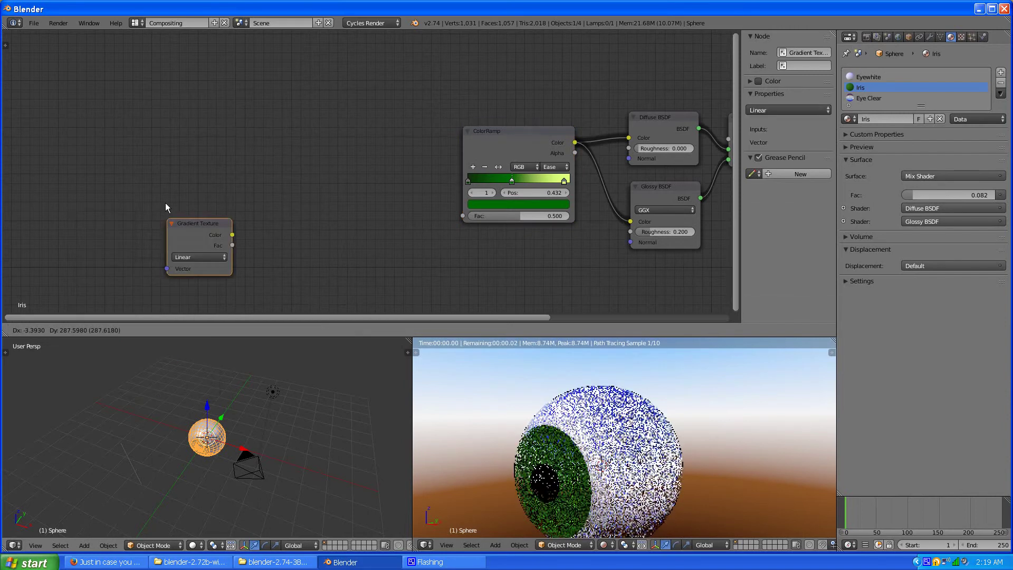
left_click(176, 122)
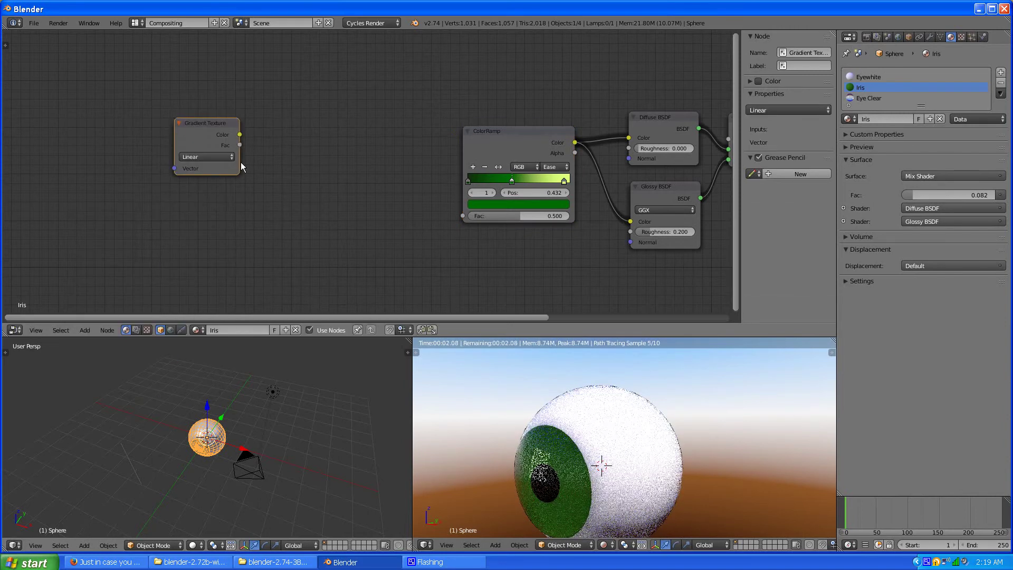
Step: Add a Texture Coordinate node ahead of the Gradient Texture and connect its Object output to the gradient's Vector input
left_click(84, 330)
mouse_move(108, 312)
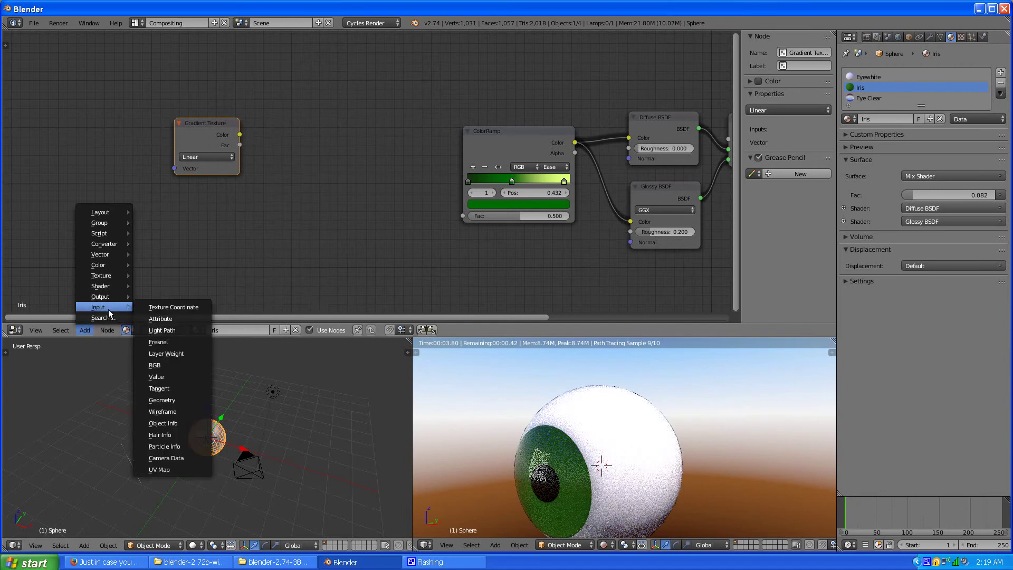
left_click(162, 307)
left_click(73, 102)
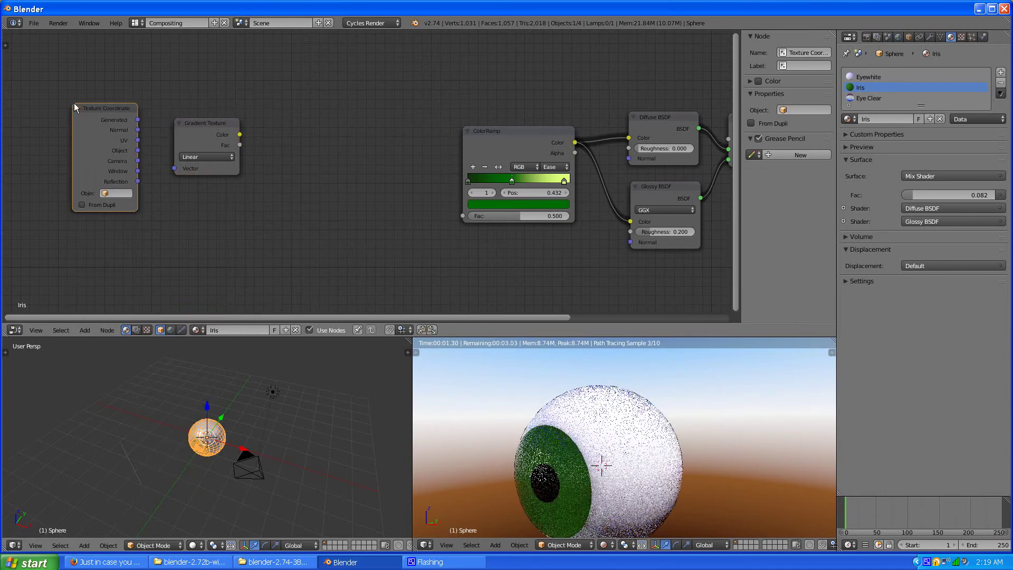
left_click_drag(226, 131, 242, 141)
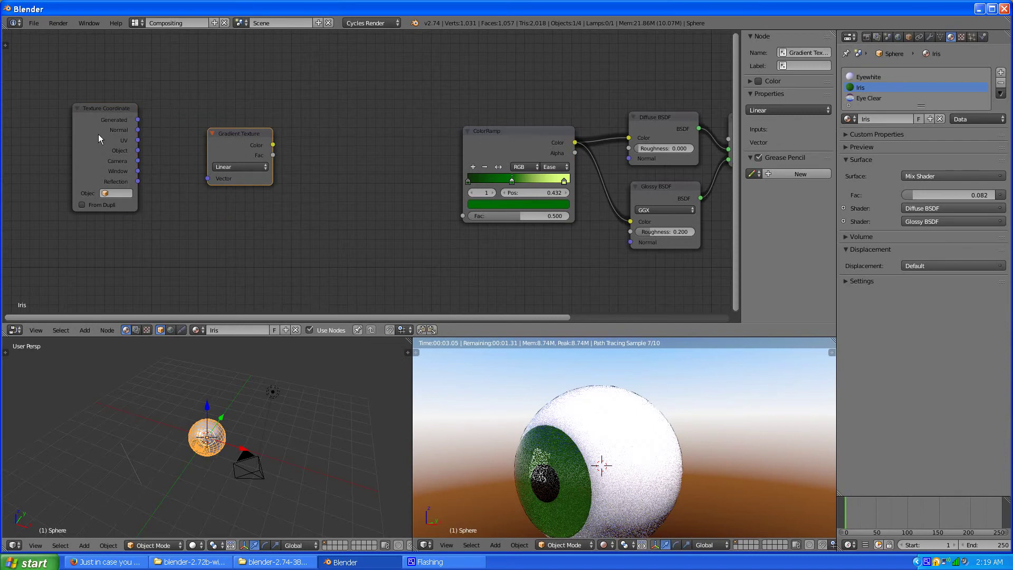
left_click_drag(98, 134, 201, 176)
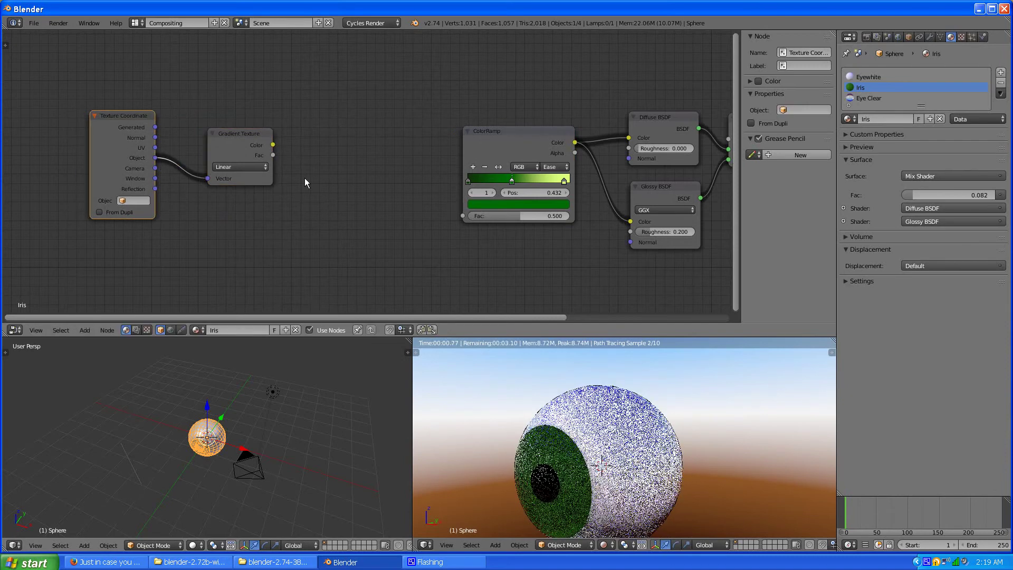
Step: Set the Gradient Texture's type to Radial and reposition it and the Texture Coordinate node in front of the ColorRamp
left_click_drag(248, 138, 324, 140)
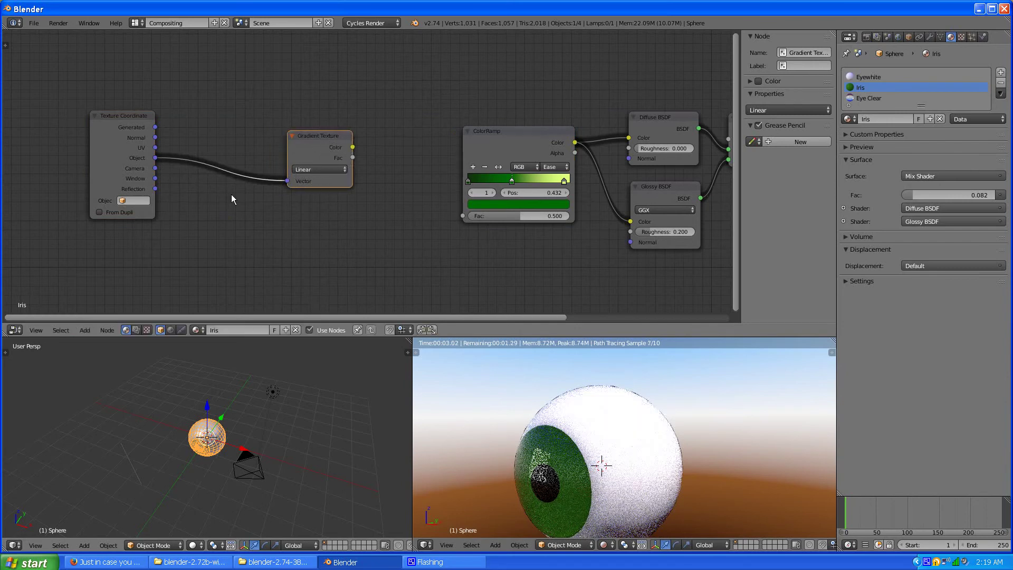
left_click(85, 330)
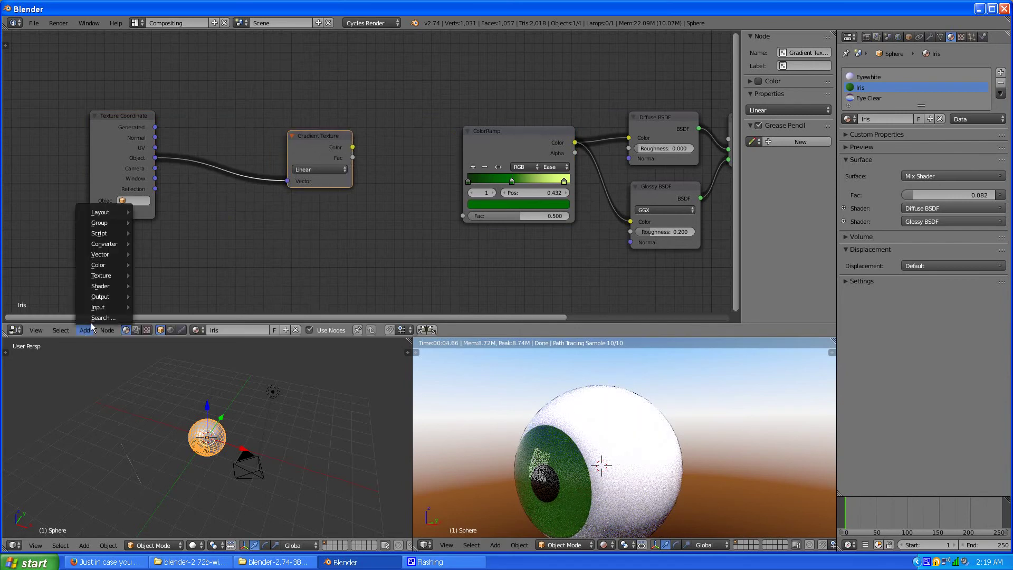
left_click_drag(333, 139, 272, 135)
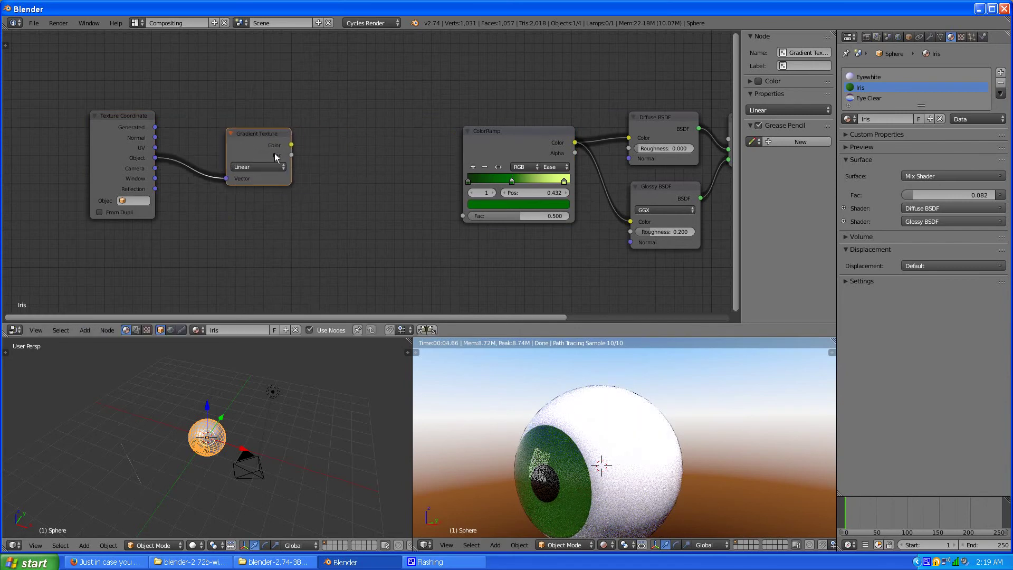
left_click(273, 167)
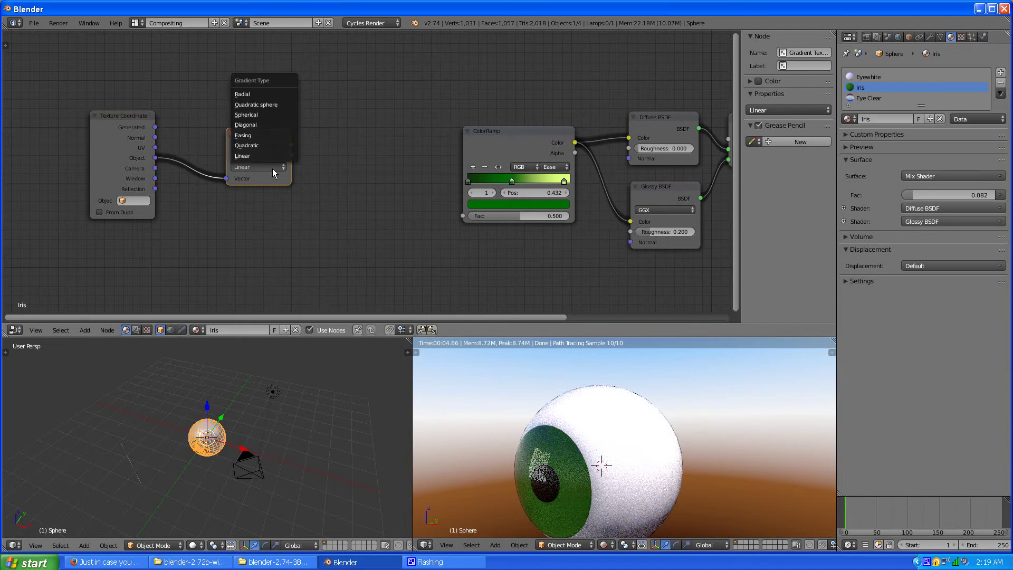
left_click(253, 95)
left_click_drag(244, 138, 235, 163)
left_click_drag(130, 138, 151, 164)
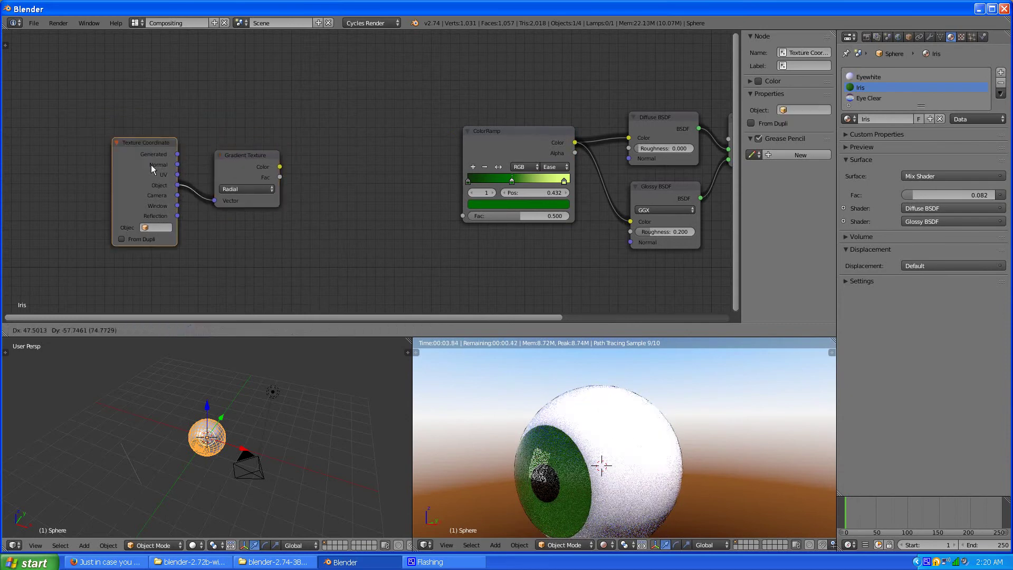
left_click_drag(231, 153, 315, 178)
Step: Connect the Gradient Texture's Fac output to the ColorRamp's Fac input
scroll(443, 222, "up", 1)
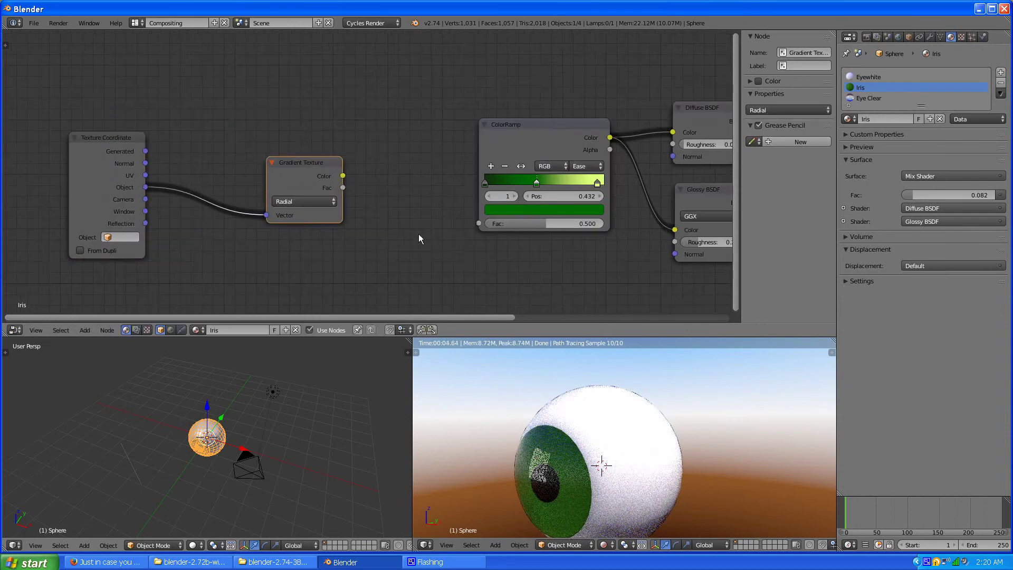
scroll(403, 237, "up", 1)
middle_click_drag(399, 228, 353, 192)
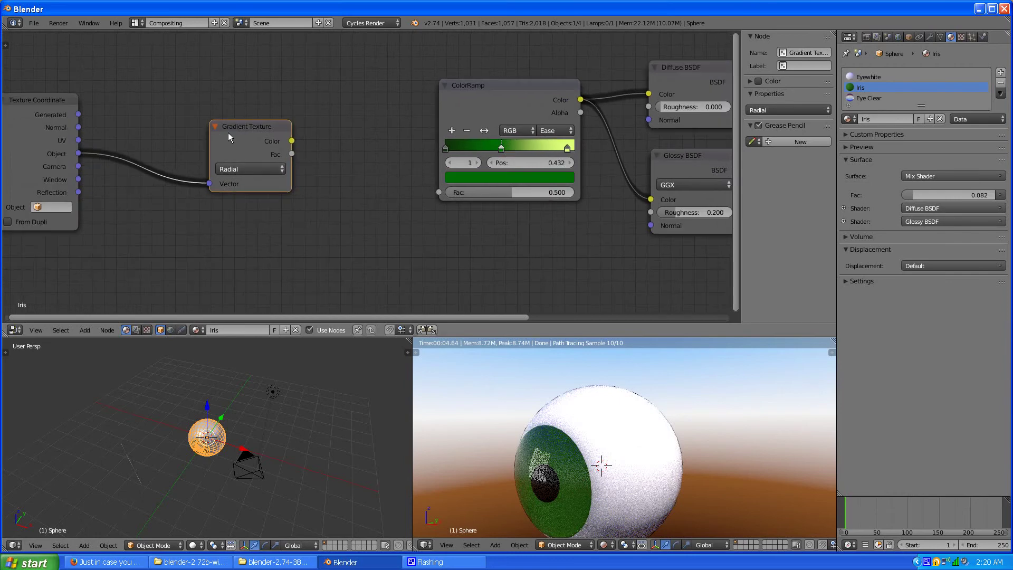
left_click_drag(228, 134, 255, 138)
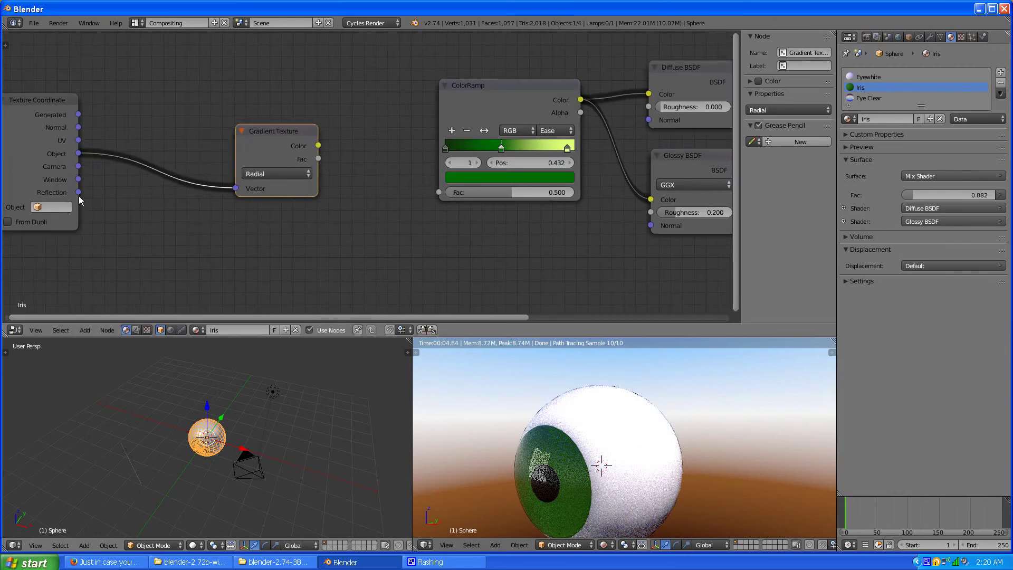
scroll(170, 195, "down", 2)
scroll(307, 184, "up", 3)
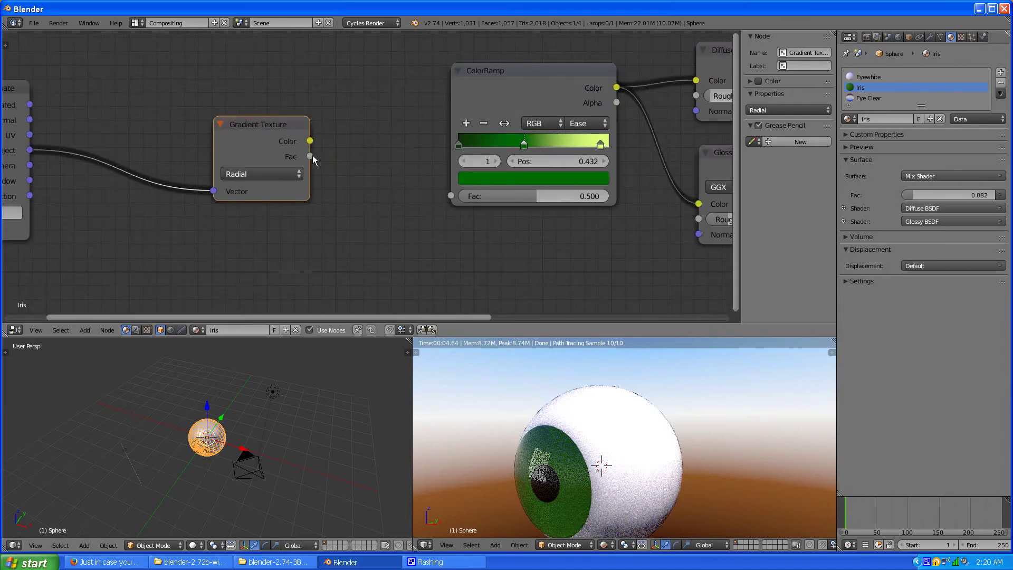
left_click_drag(312, 156, 454, 196)
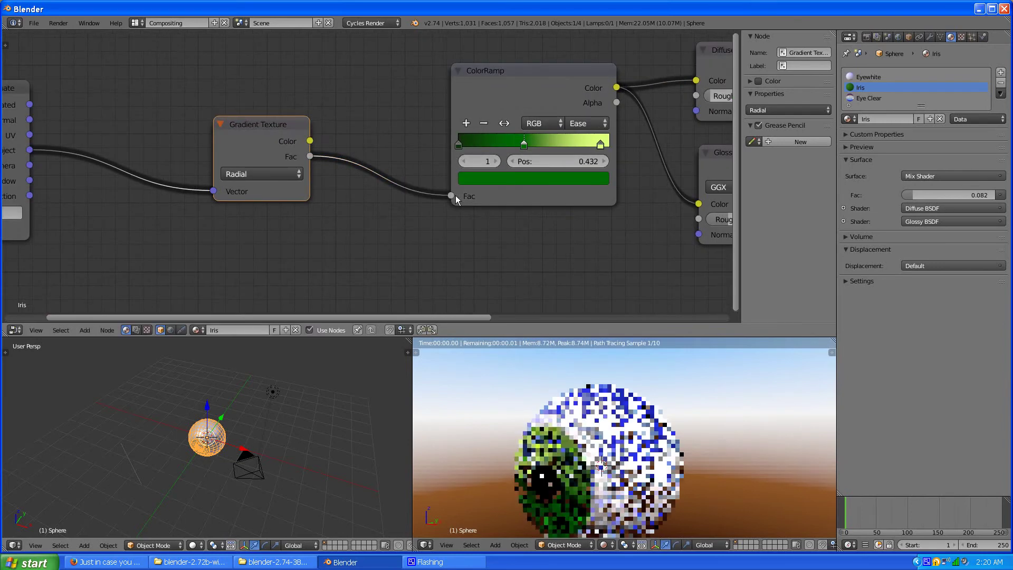
Step: Move the Texture Coordinate node farther out and insert a Mapping node on its link to the Gradient Texture
scroll(322, 238, "down", 3)
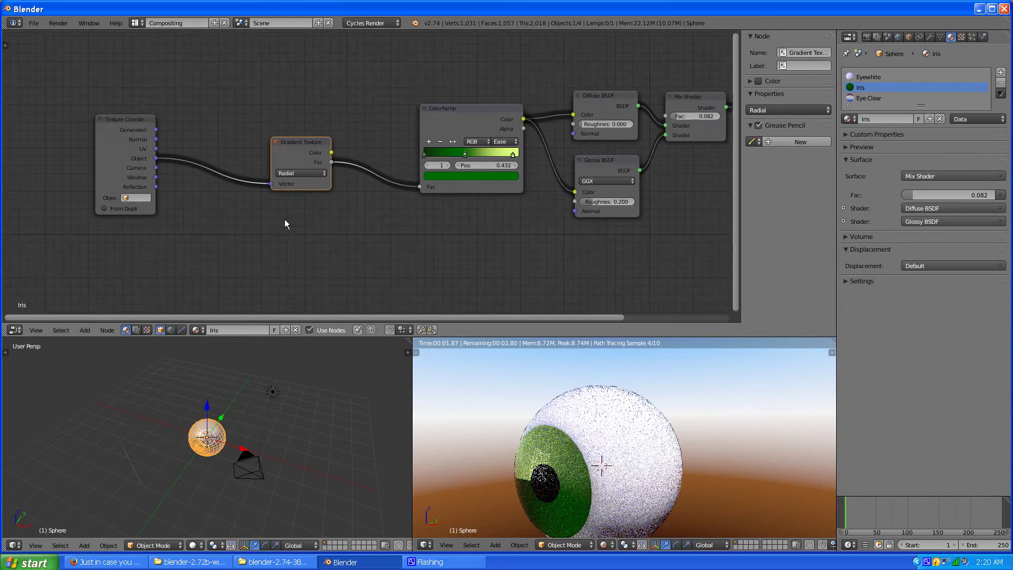
scroll(266, 211, "up", 3)
middle_click_drag(206, 210, 349, 212)
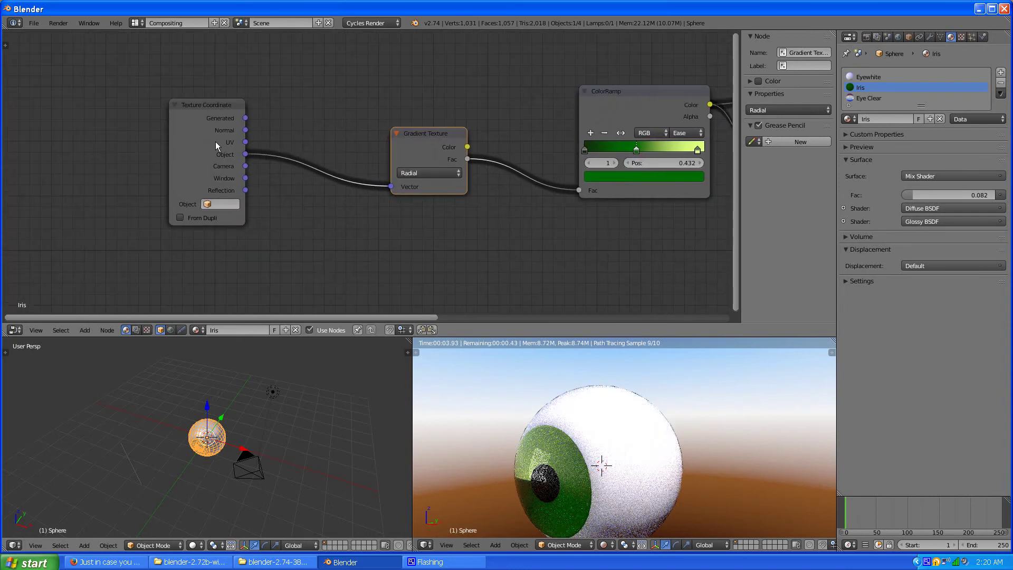
left_click_drag(216, 141, 99, 134)
left_click(84, 330)
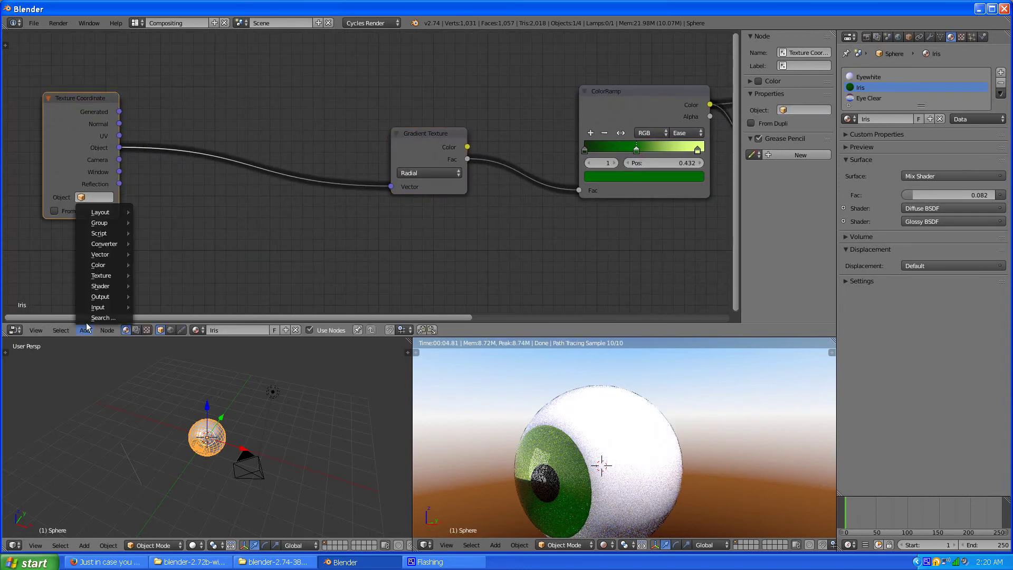
mouse_move(105, 252)
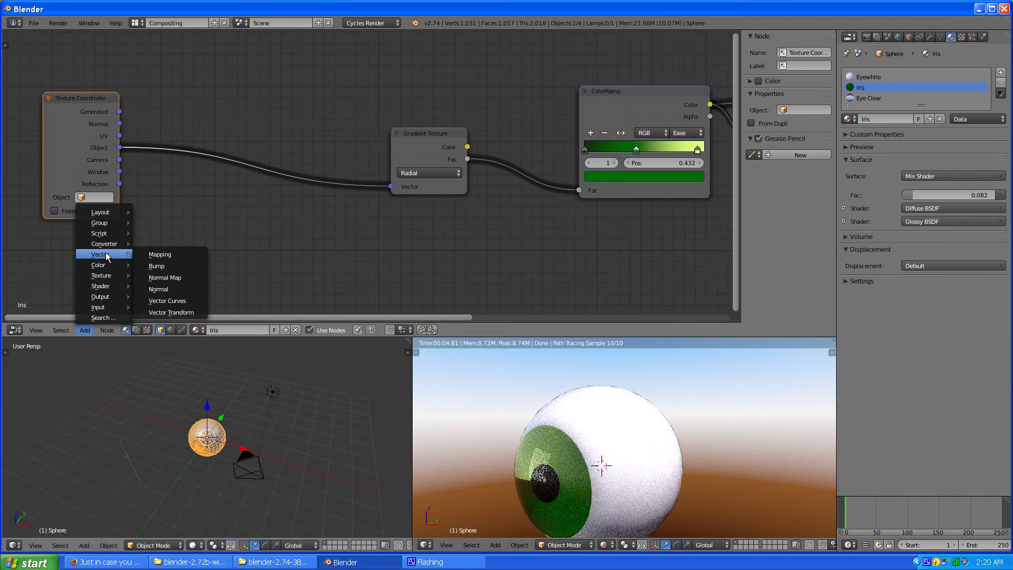
left_click(160, 255)
left_click(169, 98)
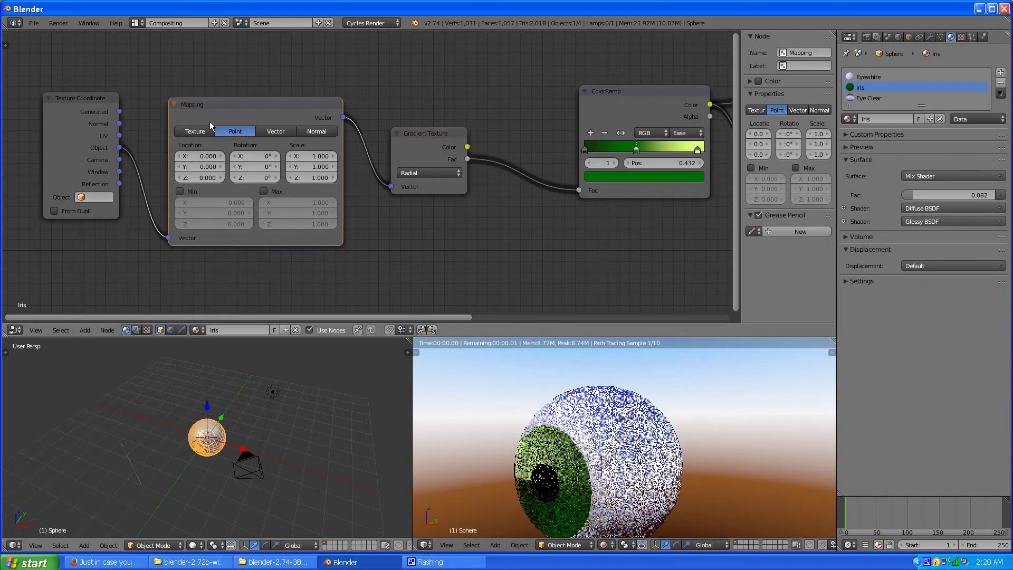
Step: Try scaling the gradient with the Mapping node's scale set to X 6.600 and Y 11.300
left_click(308, 166)
type("2")
key("Return")
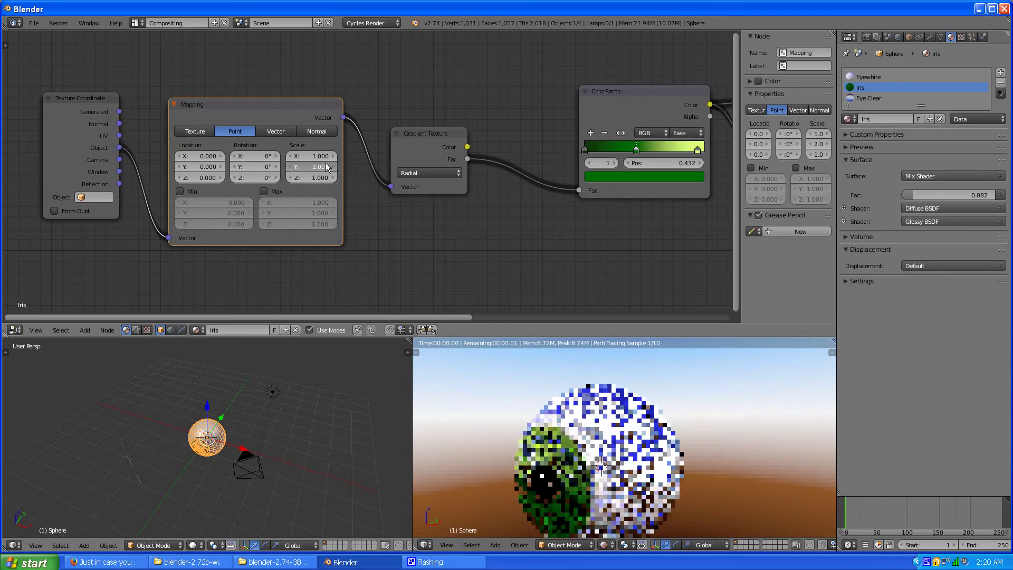
left_click_drag(327, 167, 306, 154)
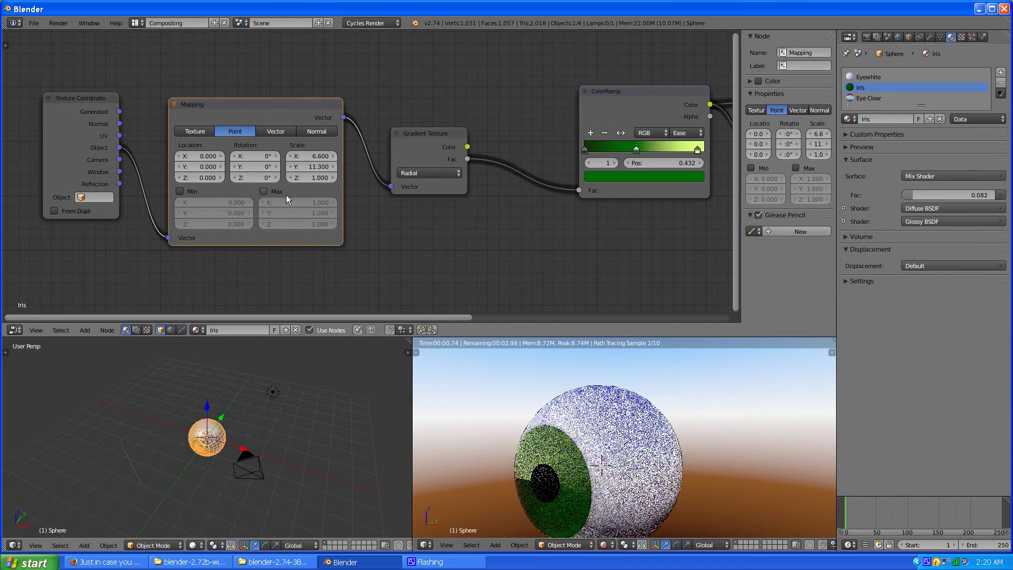
left_click(310, 176)
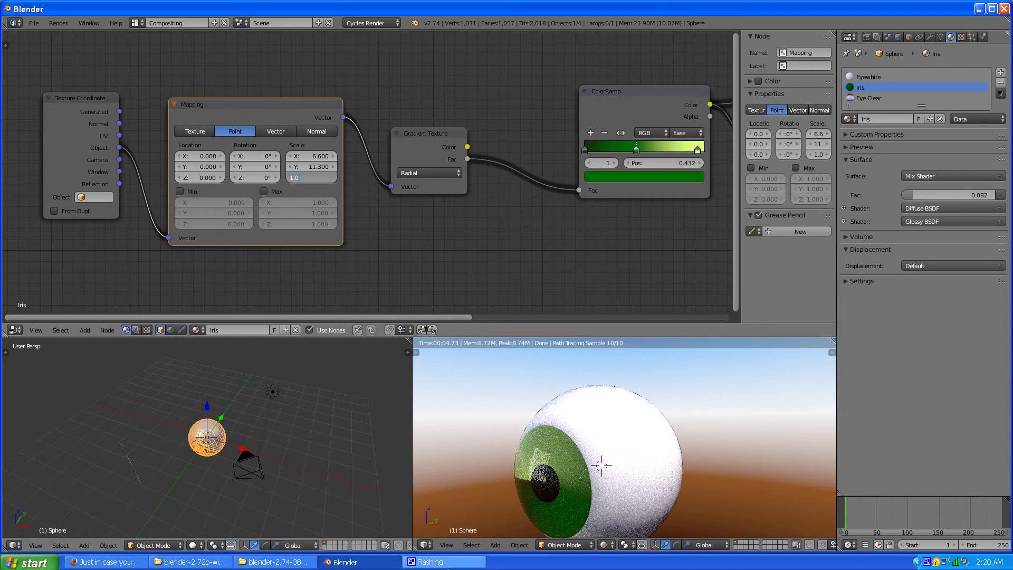
left_click(913, 563)
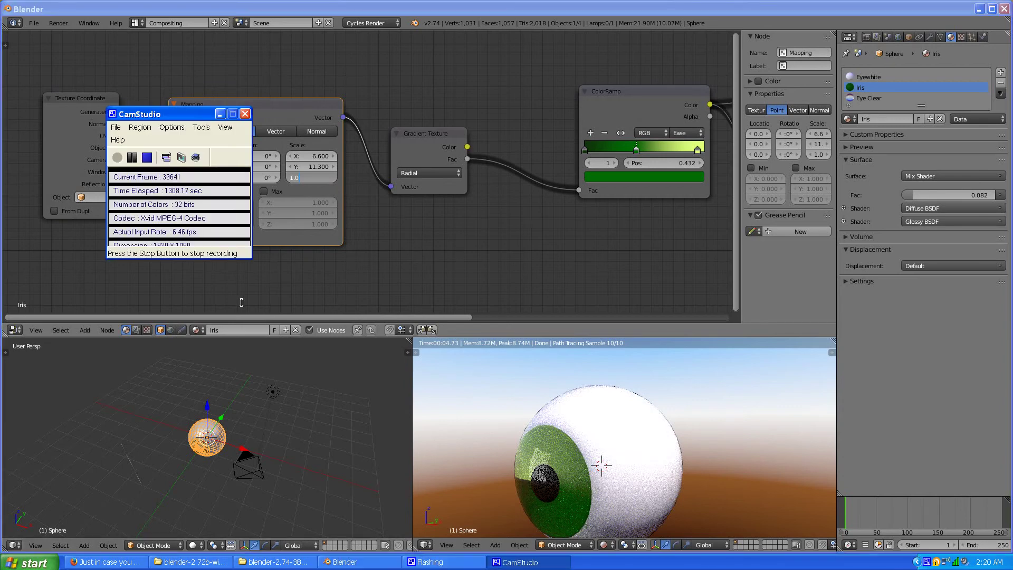
left_click(132, 157)
left_click(118, 160)
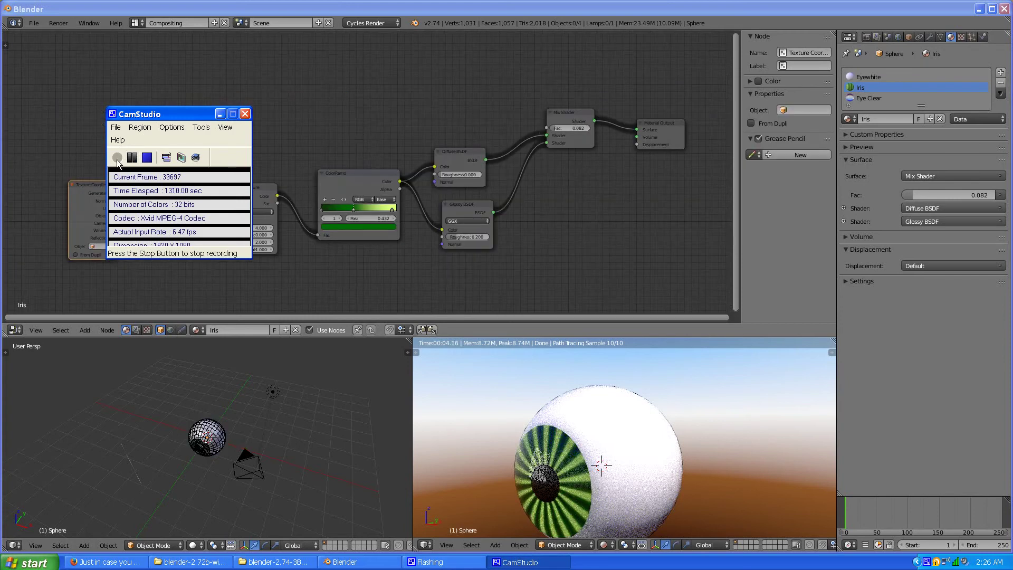
left_click(220, 114)
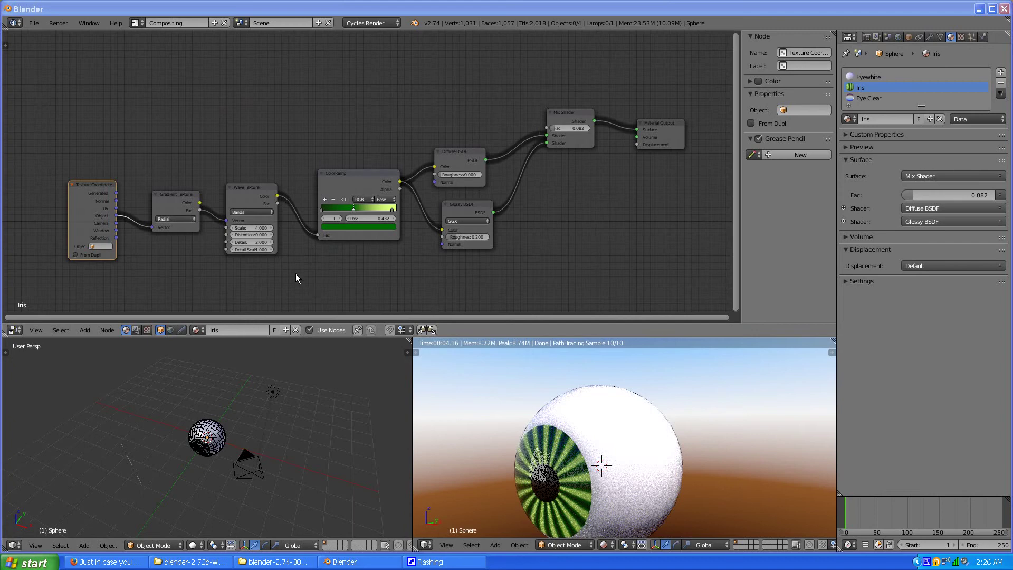
Step: Recolour the ColorRamp's light end stop to a medium green with hue 0.285, saturation 0.615 and value 0.759
middle_click_drag(296, 273, 353, 214)
scroll(240, 179, "up", 3)
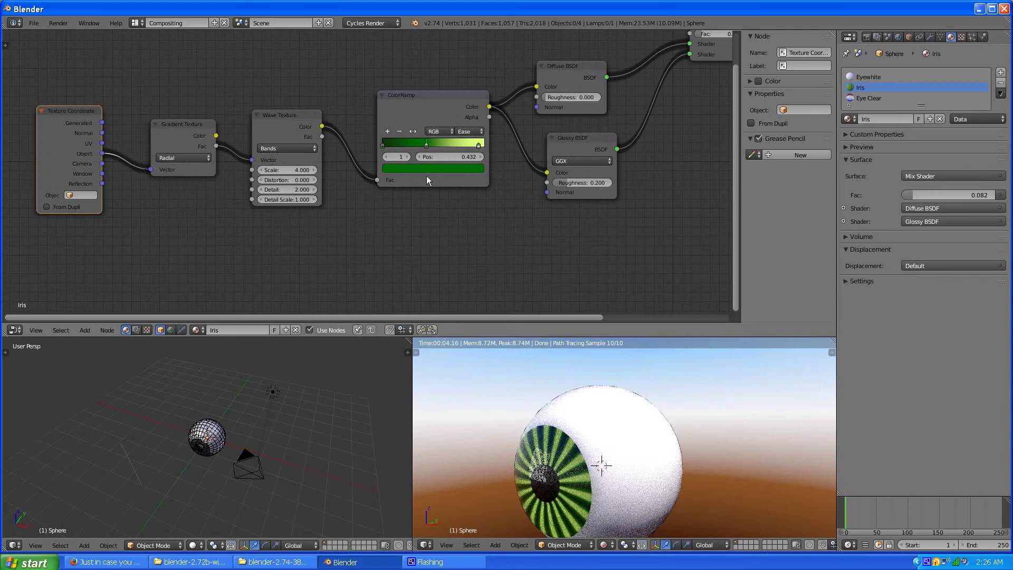
middle_click_drag(664, 268, 552, 252)
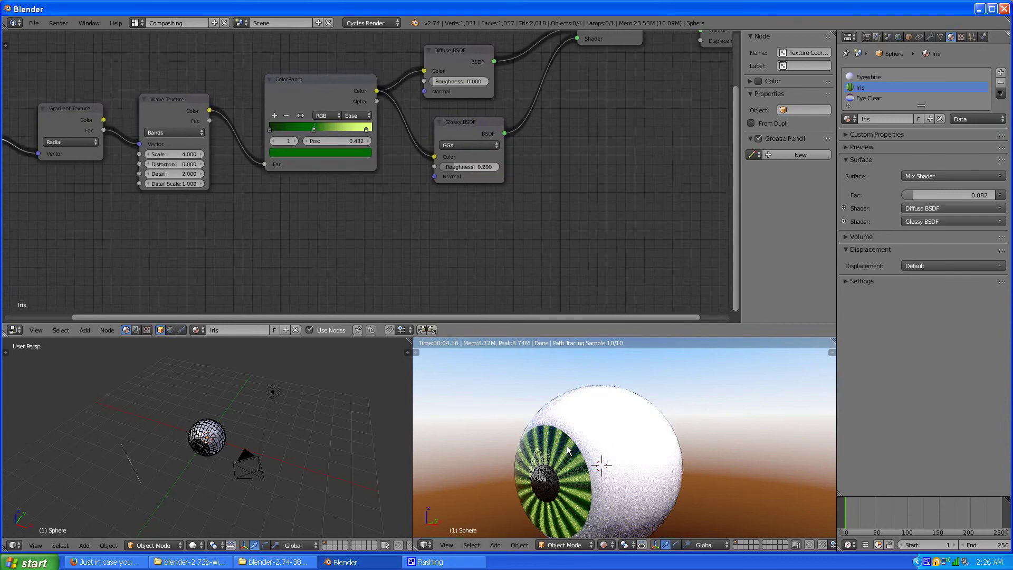
middle_click_drag(418, 237, 450, 269)
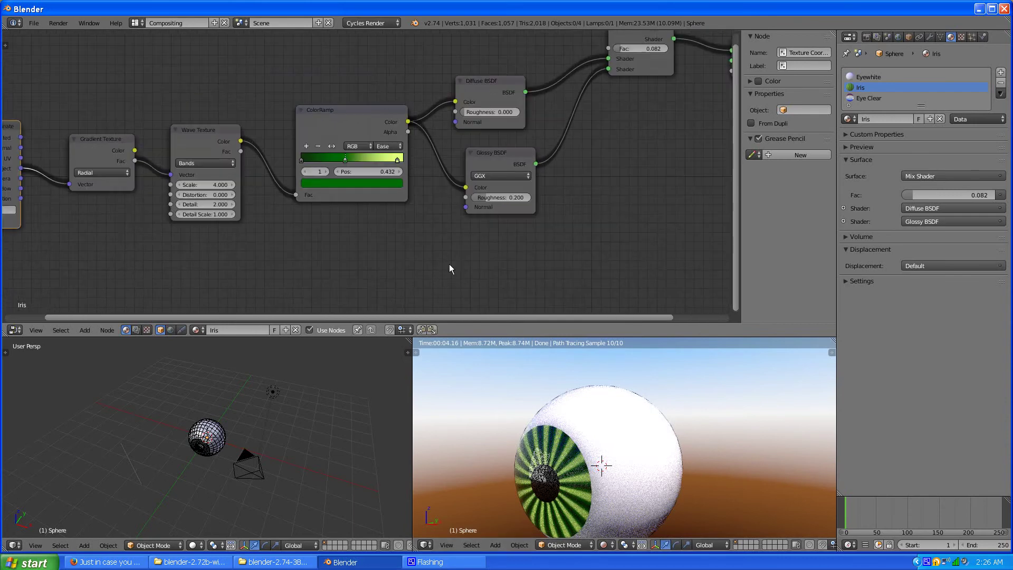
scroll(419, 252, "up", 1)
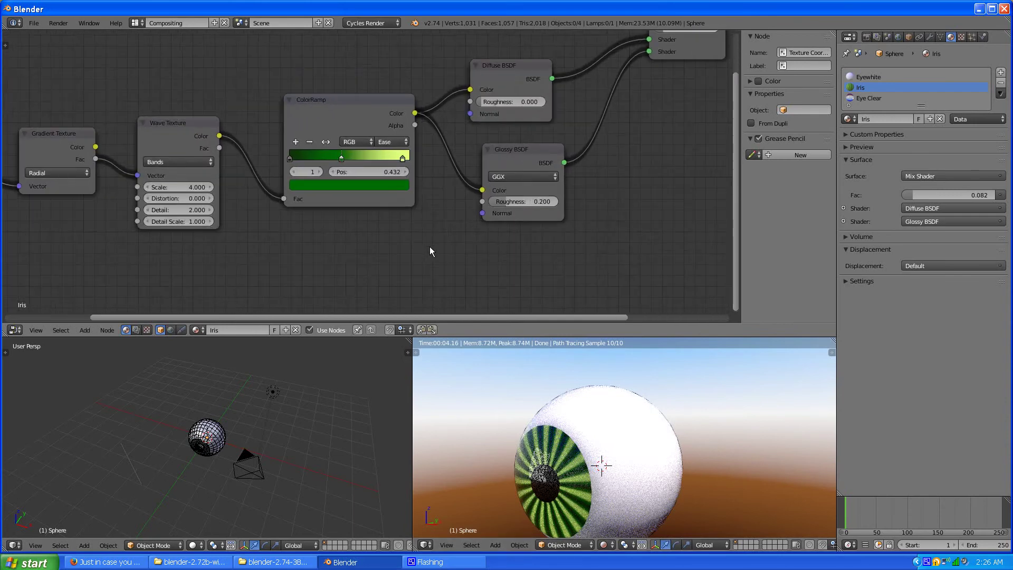
left_click(404, 158)
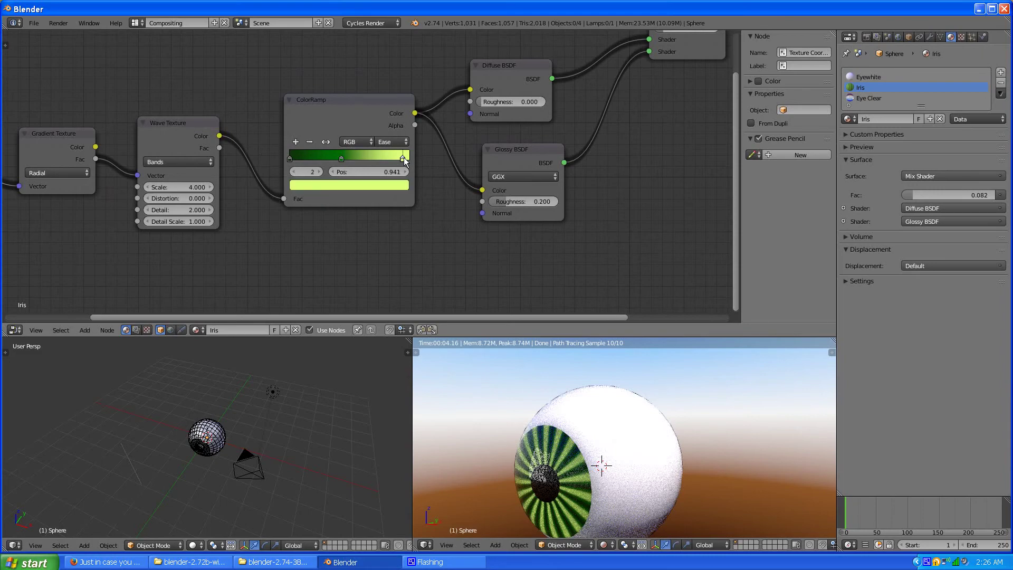
left_click(377, 182)
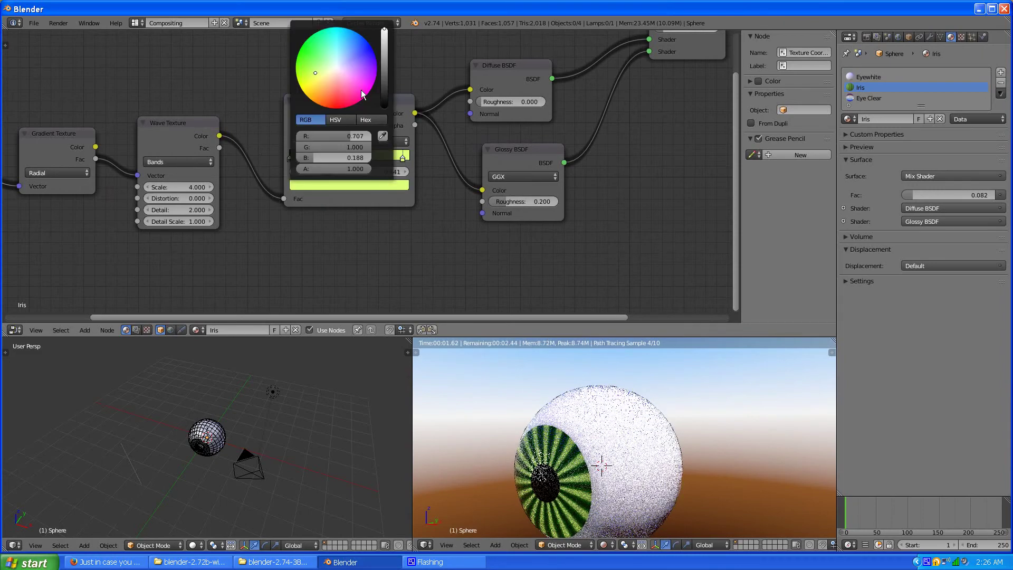
left_click(312, 62)
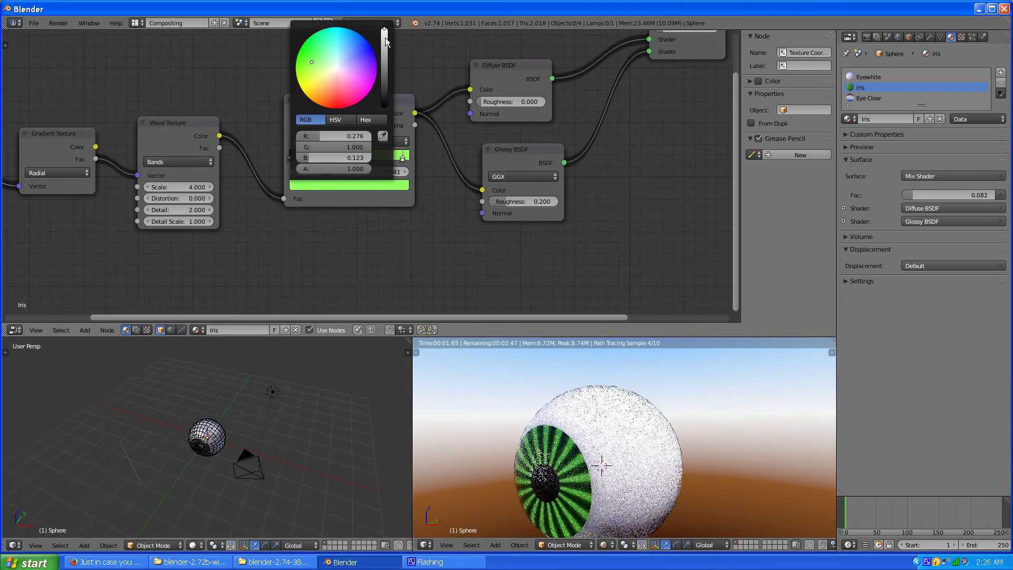
left_click_drag(385, 37, 385, 46)
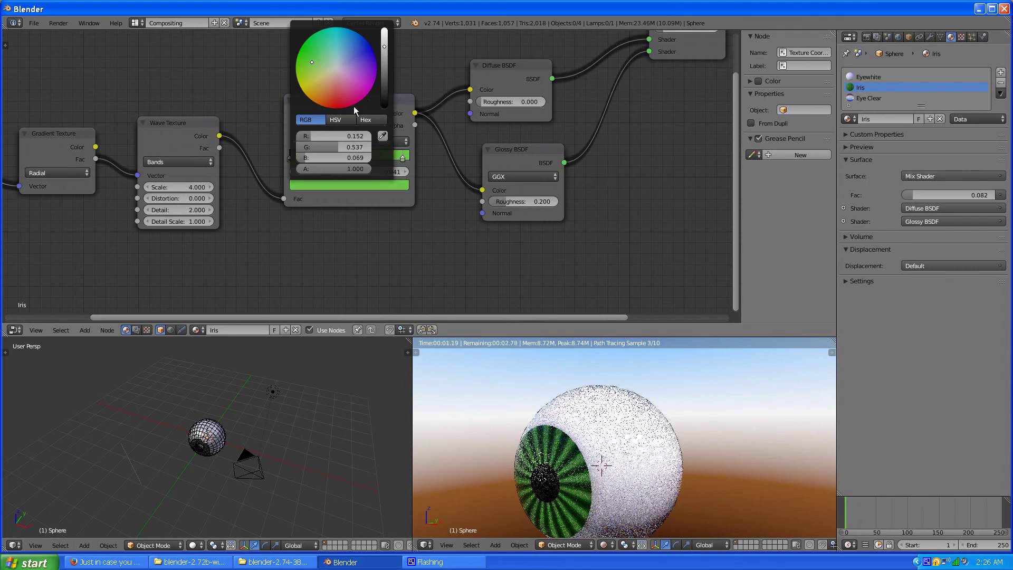
left_click(343, 118)
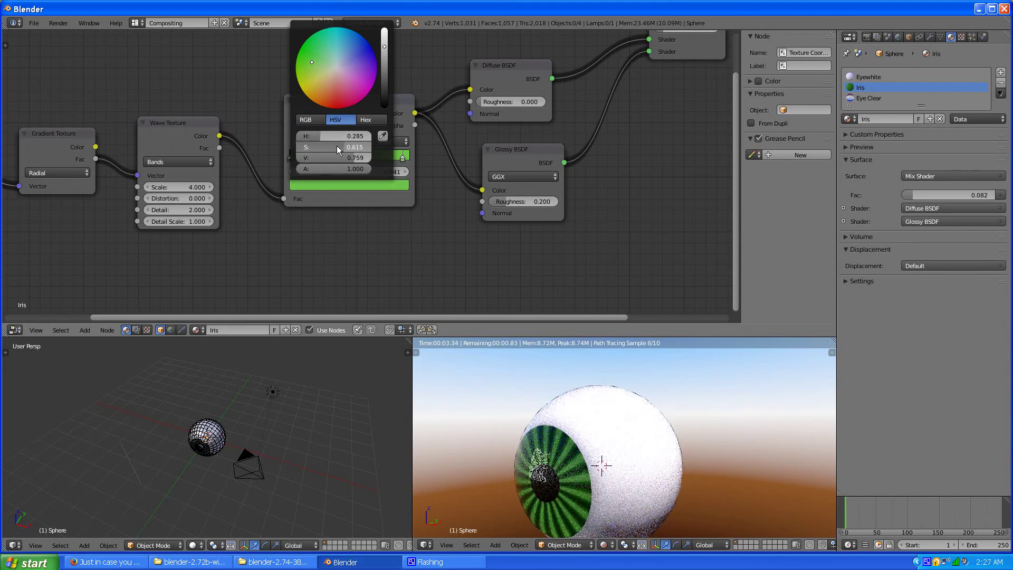
left_click(336, 146)
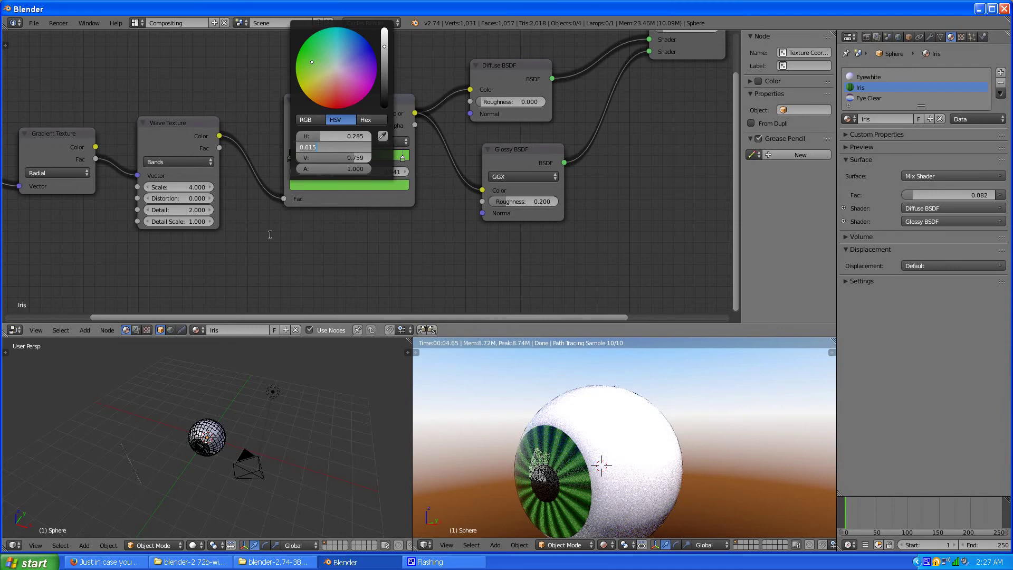
key("Return")
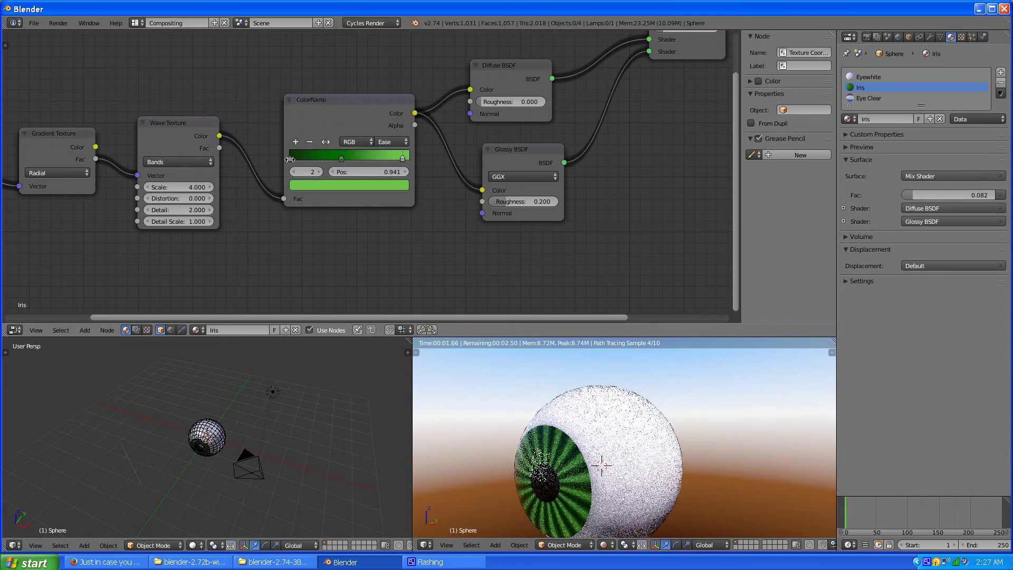
Step: Adjust the saturation of the ColorRamp's dark green stop at position 0.000
left_click(291, 160)
left_click(290, 159)
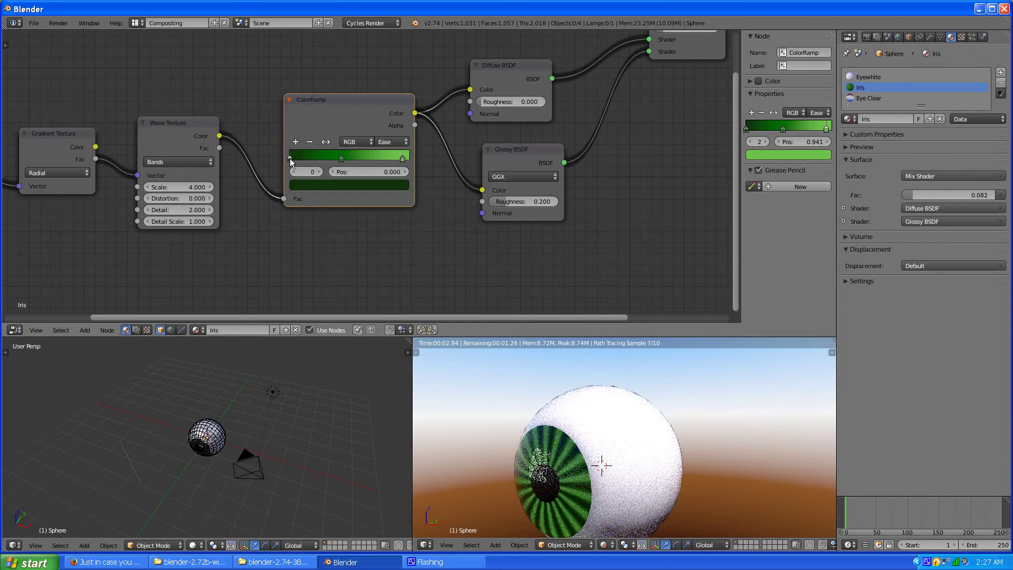
left_click(337, 184)
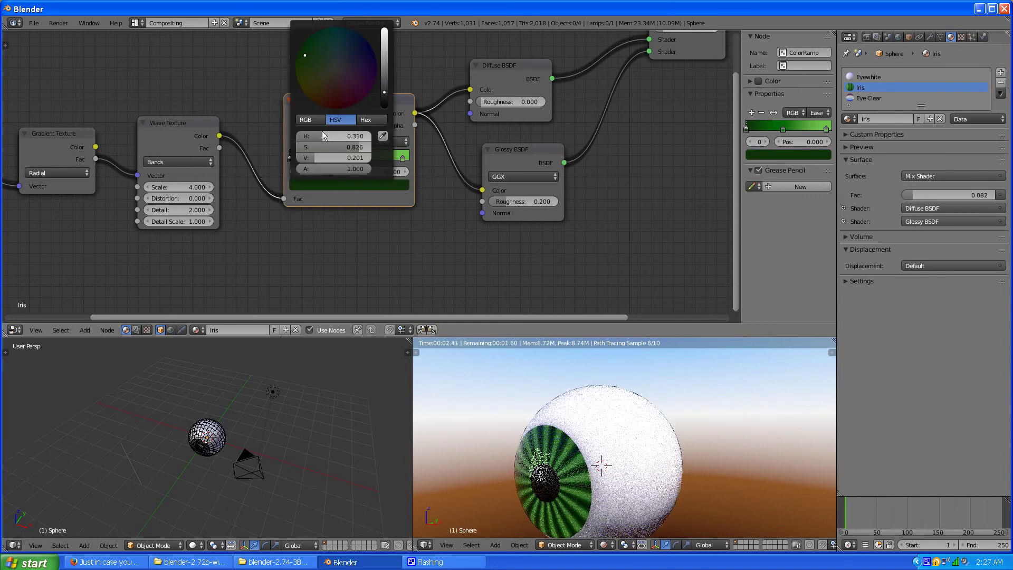
left_click_drag(356, 144, 344, 151)
Step: Set the Mix Shader's Fac between the Diffuse and Glossy BSDFs to 0.191
scroll(381, 227, "down", 1)
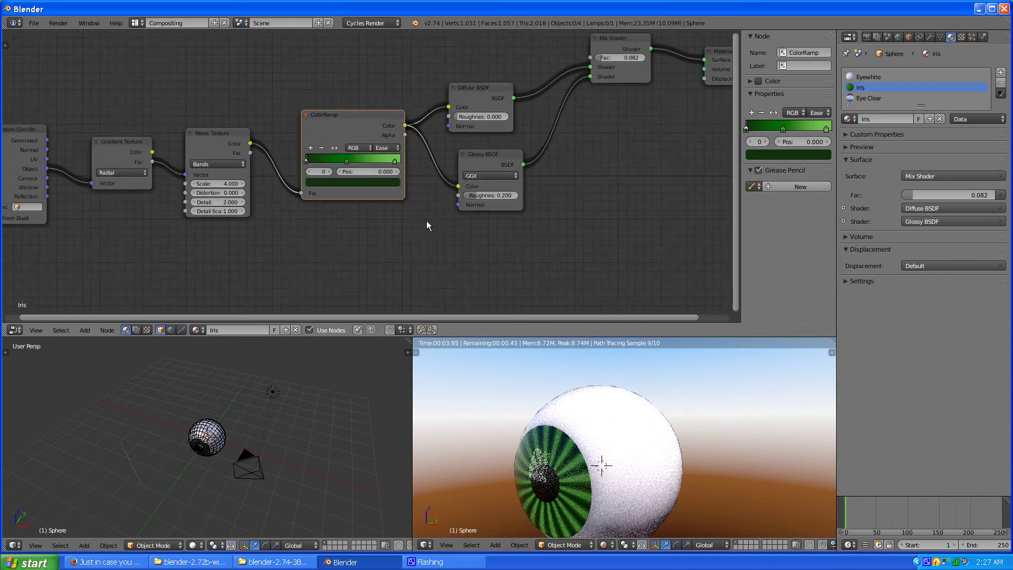
middle_click_drag(521, 207, 459, 212)
scroll(504, 175, "up", 1)
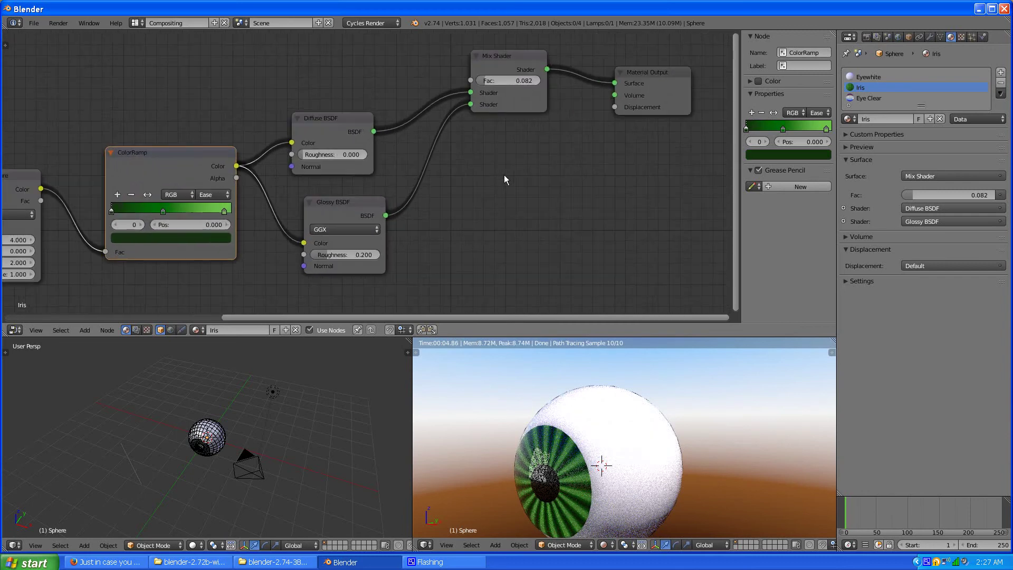
left_click_drag(483, 82, 493, 81)
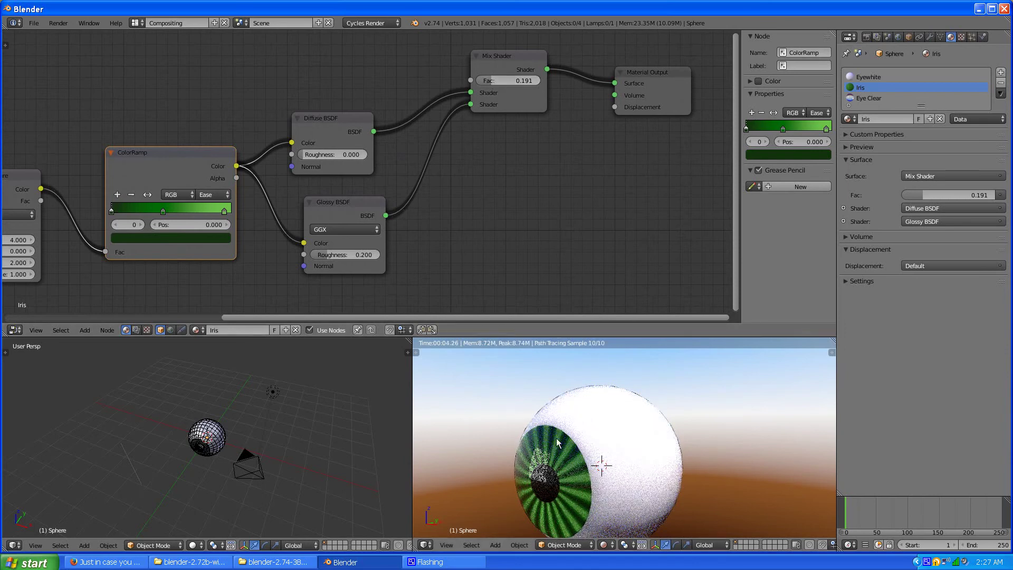
Step: Examine the striped iris in the rendered view from different angles and review the iris material's node chain
middle_click_drag(515, 484, 532, 442)
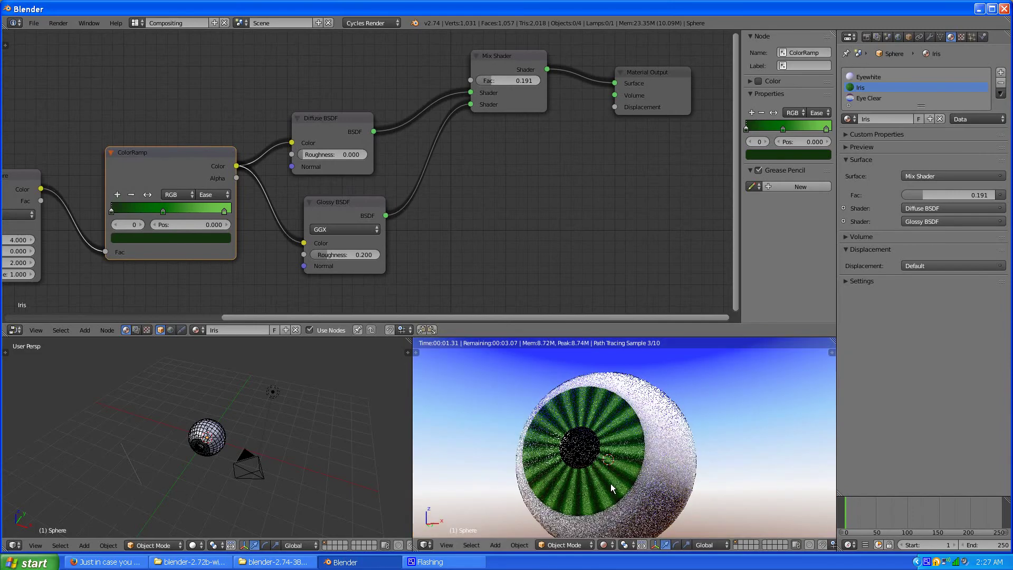
middle_click_drag(580, 268, 547, 284)
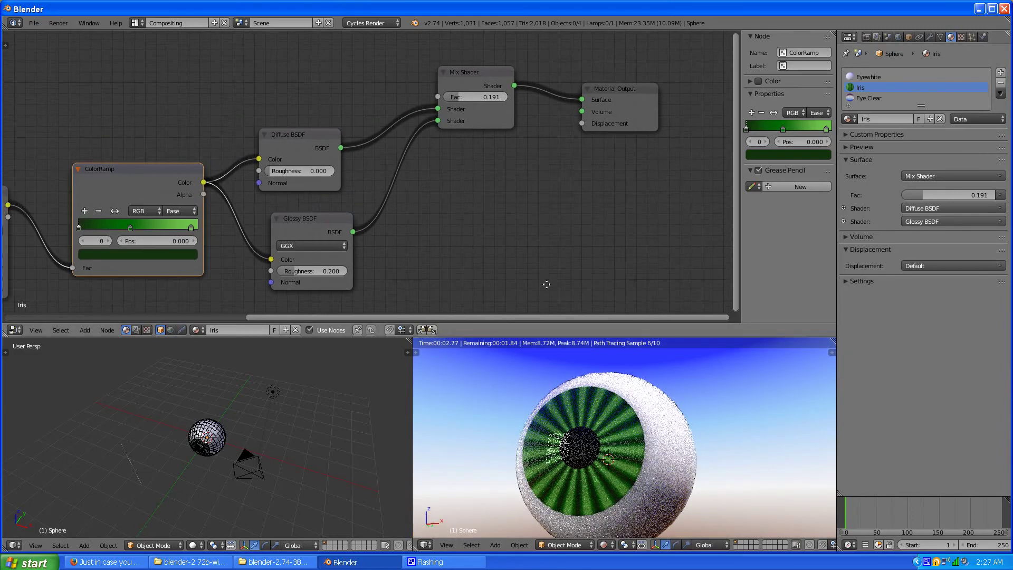
scroll(452, 233, "down", 2)
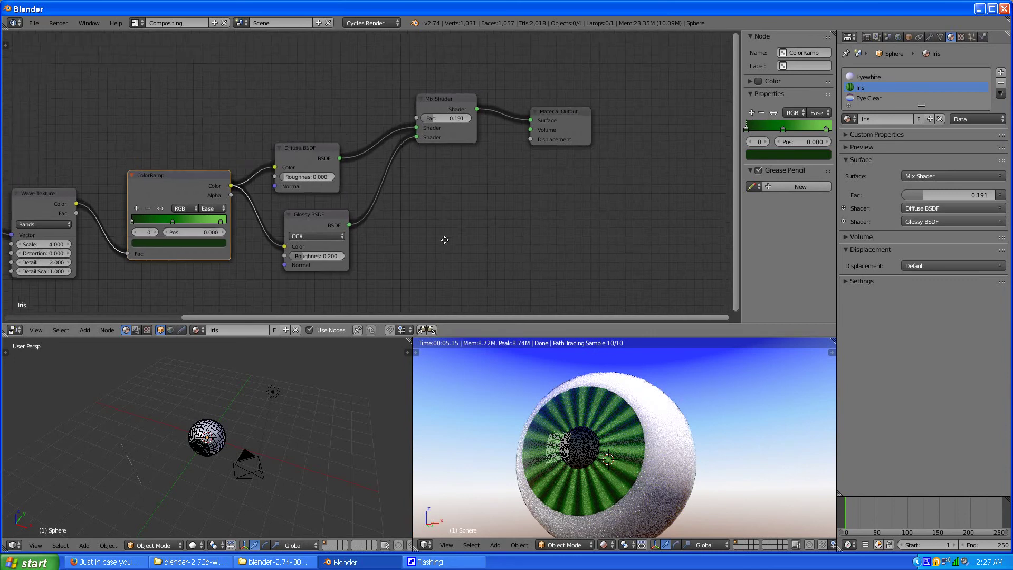
middle_click_drag(445, 240, 567, 225)
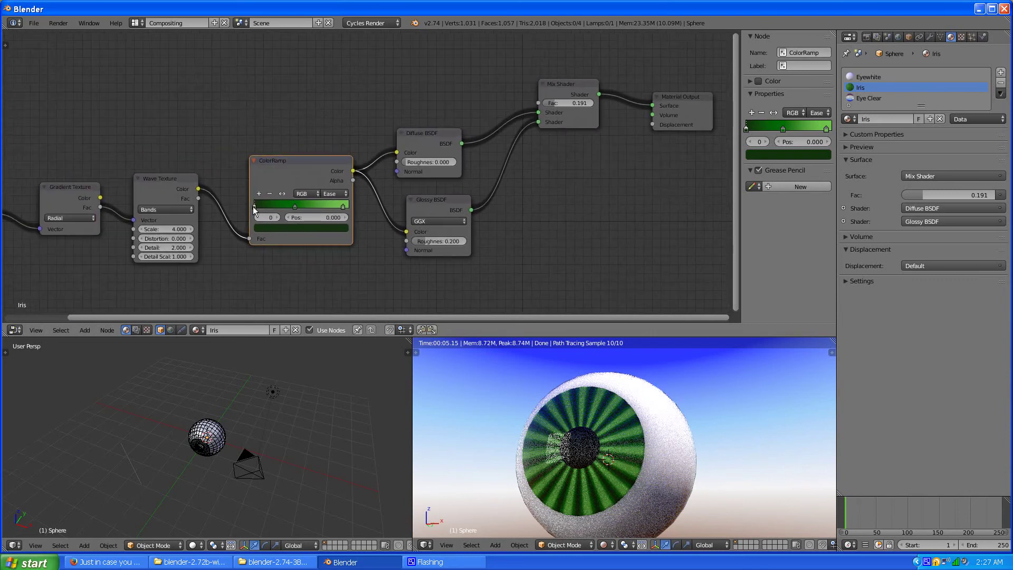
scroll(207, 204, "down", 2)
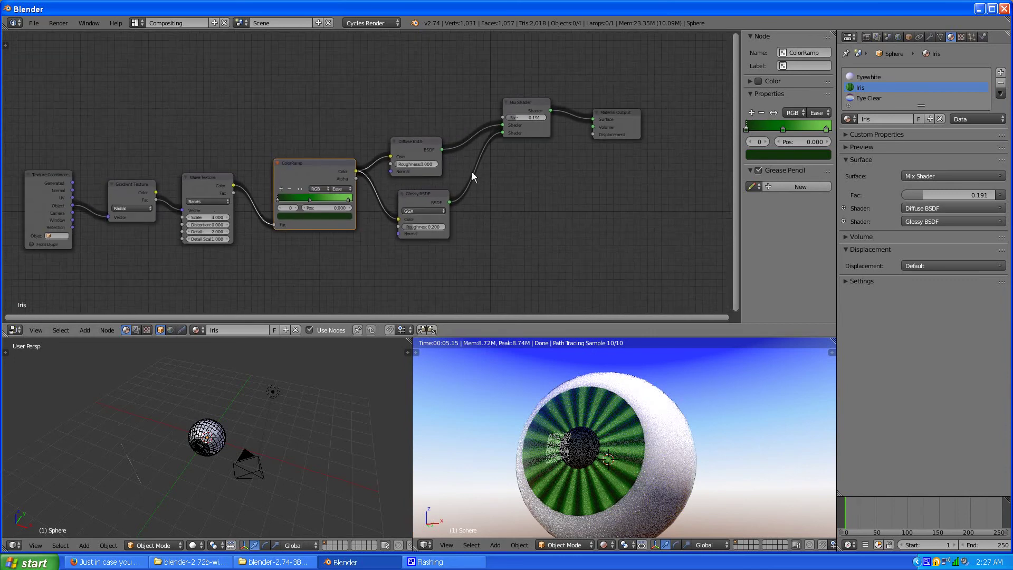
scroll(472, 172, "up", 1)
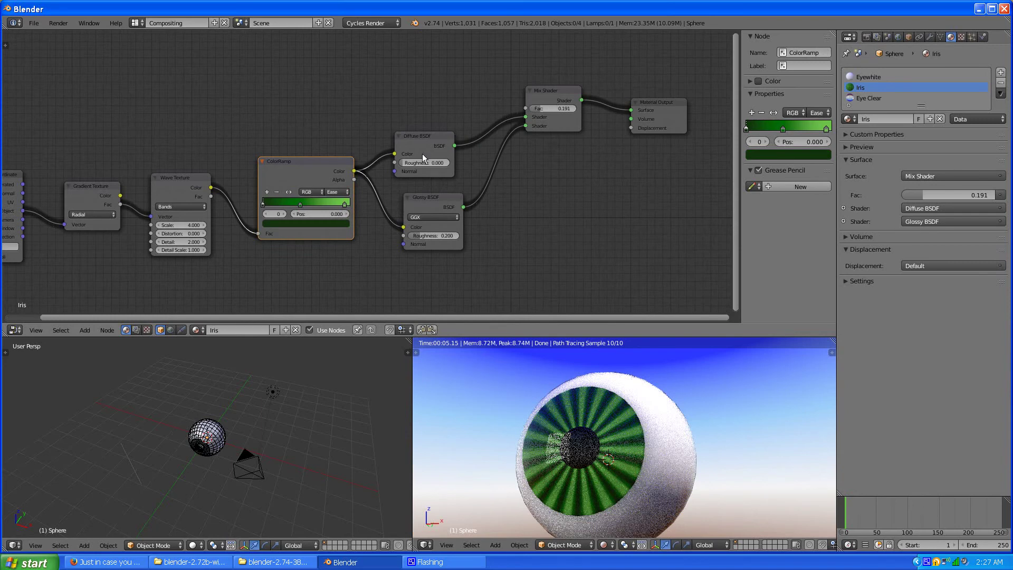
mouse_move(586, 423)
middle_mouse_down()
mouse_move(553, 465)
mouse_move(517, 401)
mouse_move(458, 370)
middle_mouse_up()
Step: Set the Wave Texture's scale to 2.800 to make the iris stripes wider
middle_click_drag(250, 270, 399, 255)
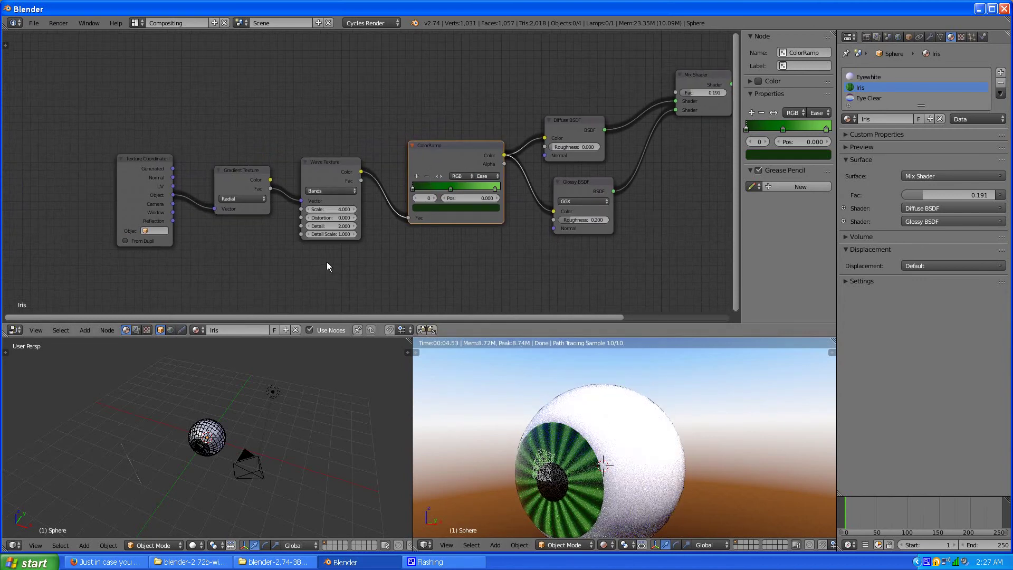
scroll(327, 262, "up", 2)
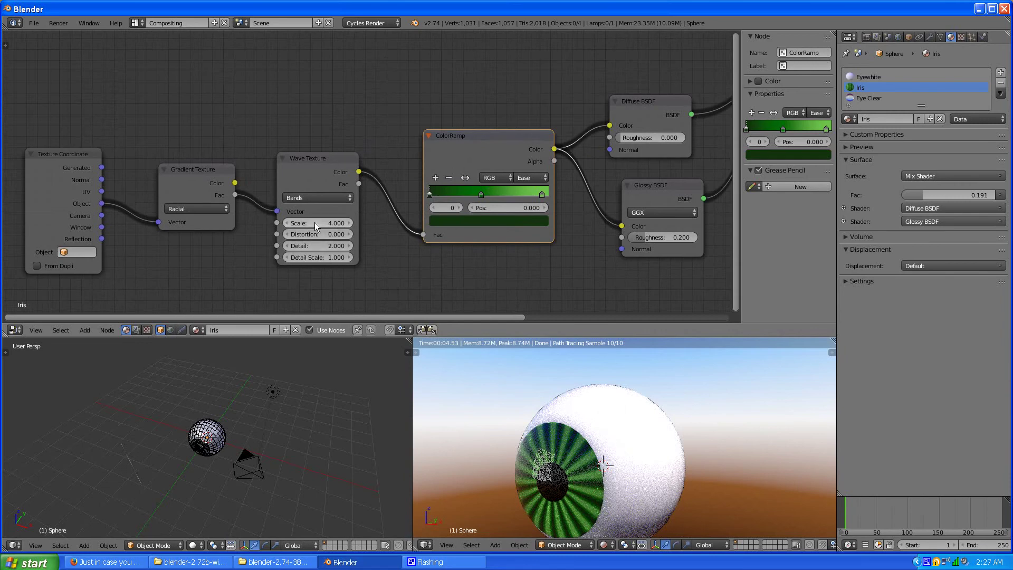
left_click_drag(309, 226, 476, 244)
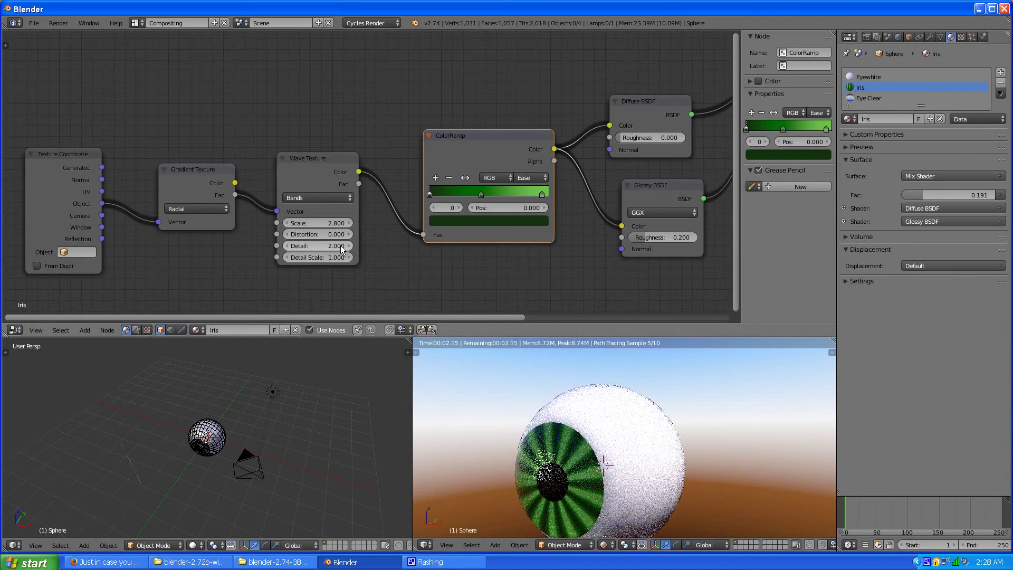
Step: Review the iris node network and examine the rendered eyeball from several angles and distances
scroll(340, 246, "down", 2)
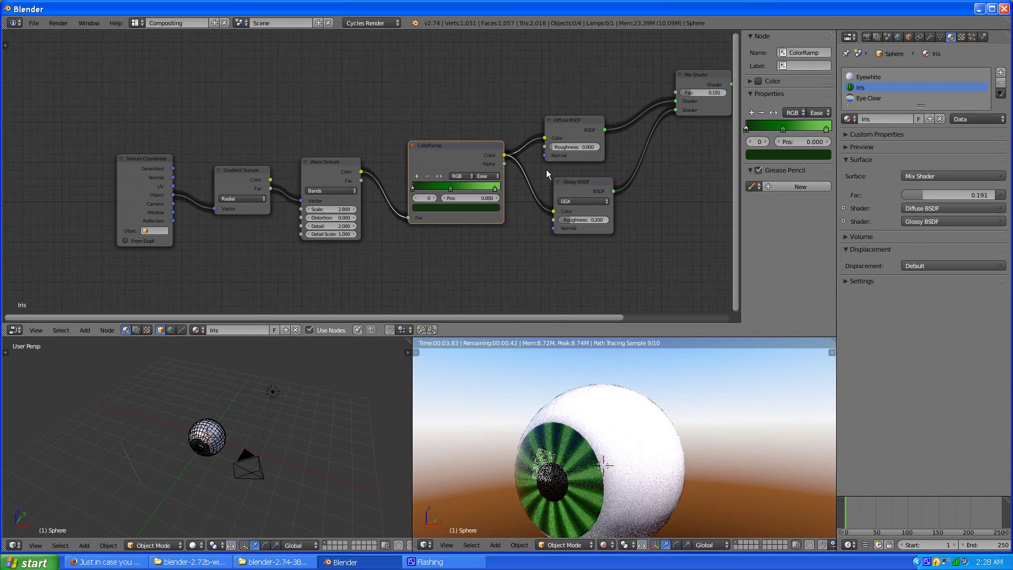
scroll(546, 170, "down", 2)
middle_click_drag(617, 183, 553, 147)
scroll(488, 170, "up", 4)
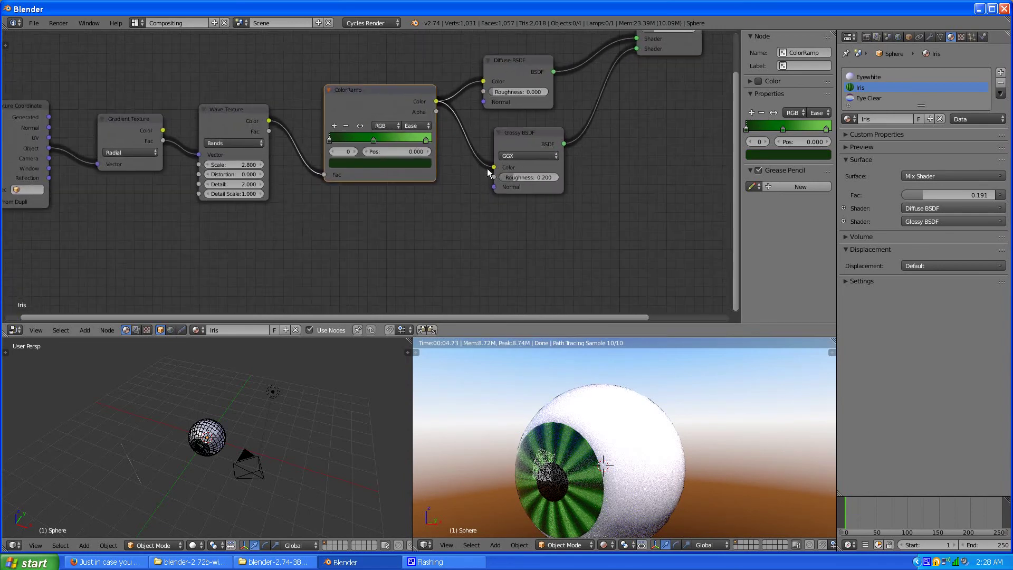
scroll(373, 230, "down", 3)
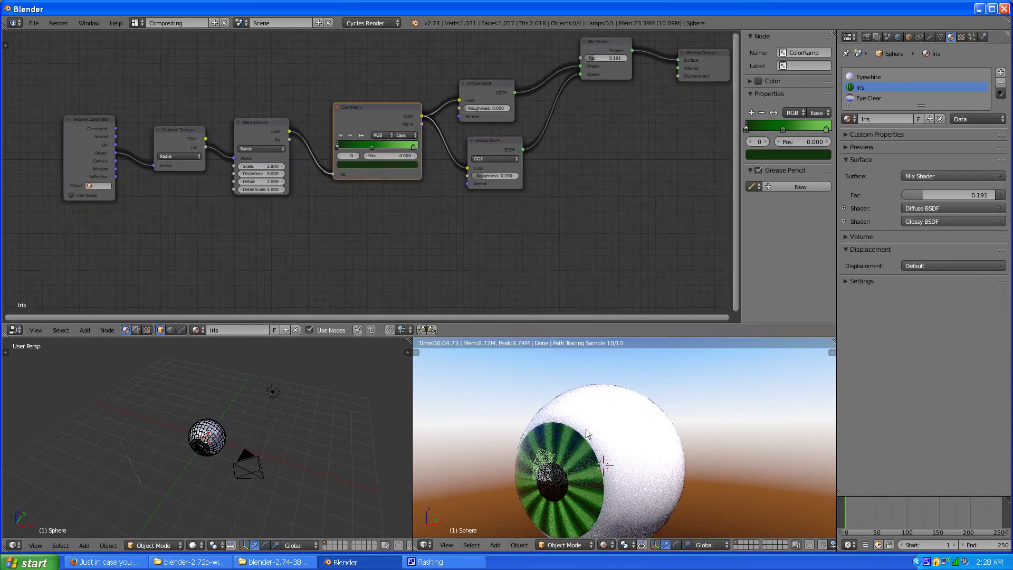
scroll(613, 447, "down", 3)
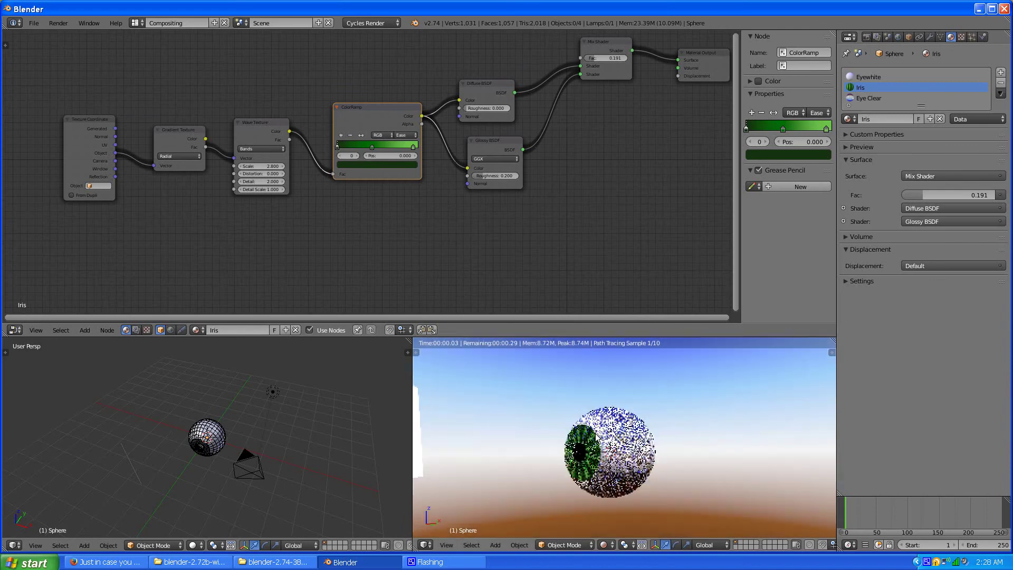
scroll(604, 438, "up", 2)
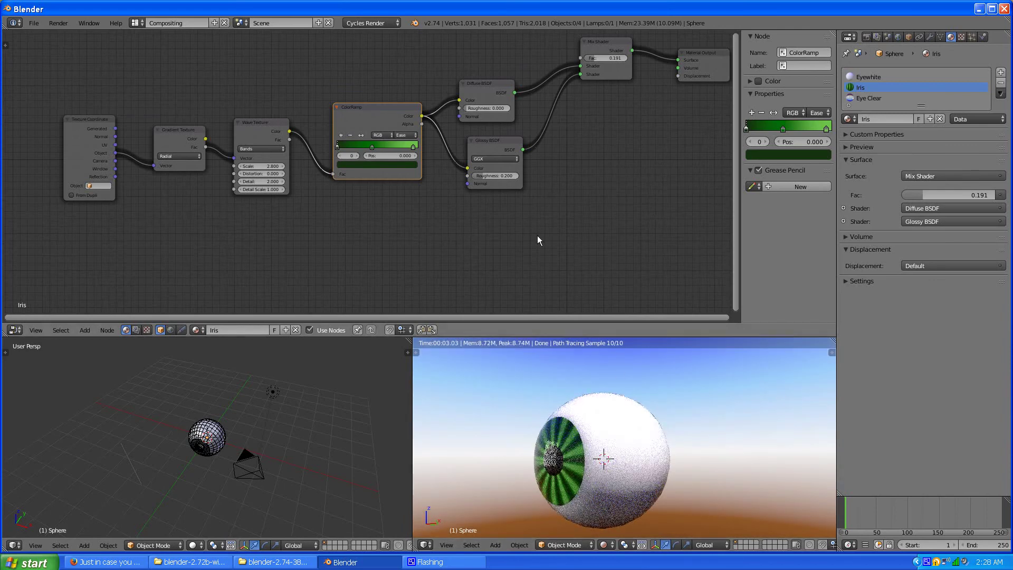
scroll(572, 286, "down", 1)
scroll(594, 432, "down", 2)
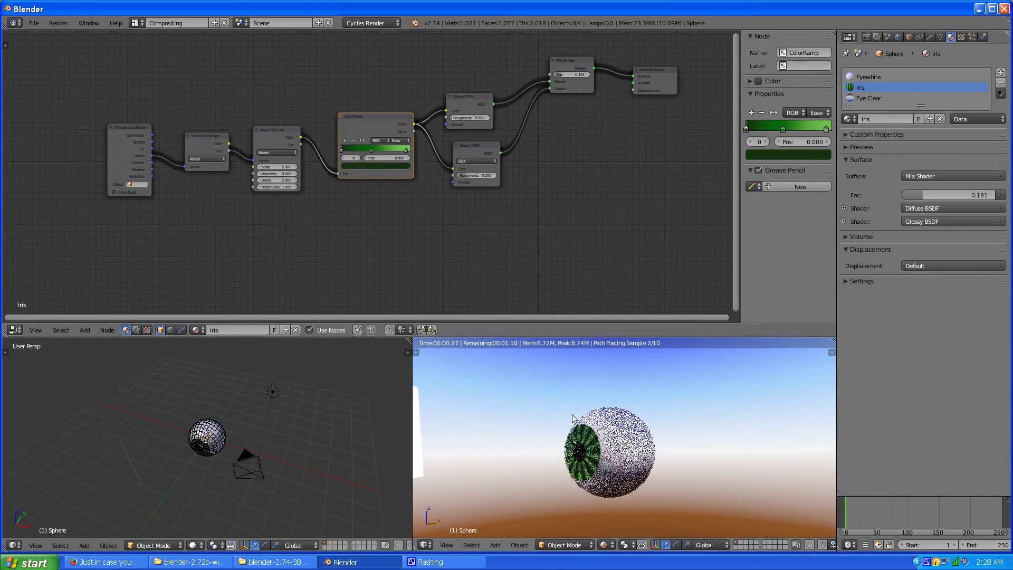
middle_click_drag(594, 432, 609, 440)
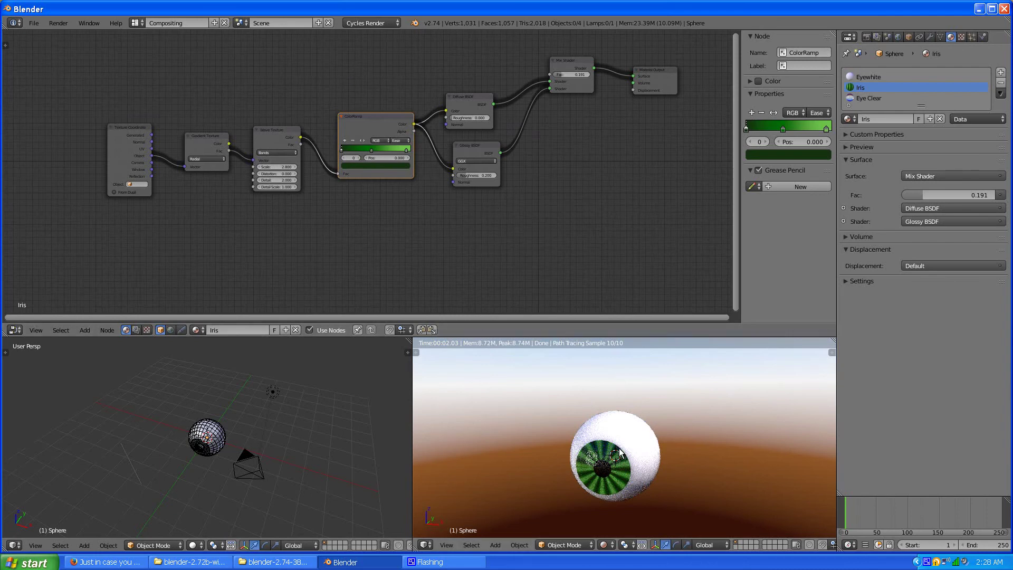
scroll(620, 453, "up", 2)
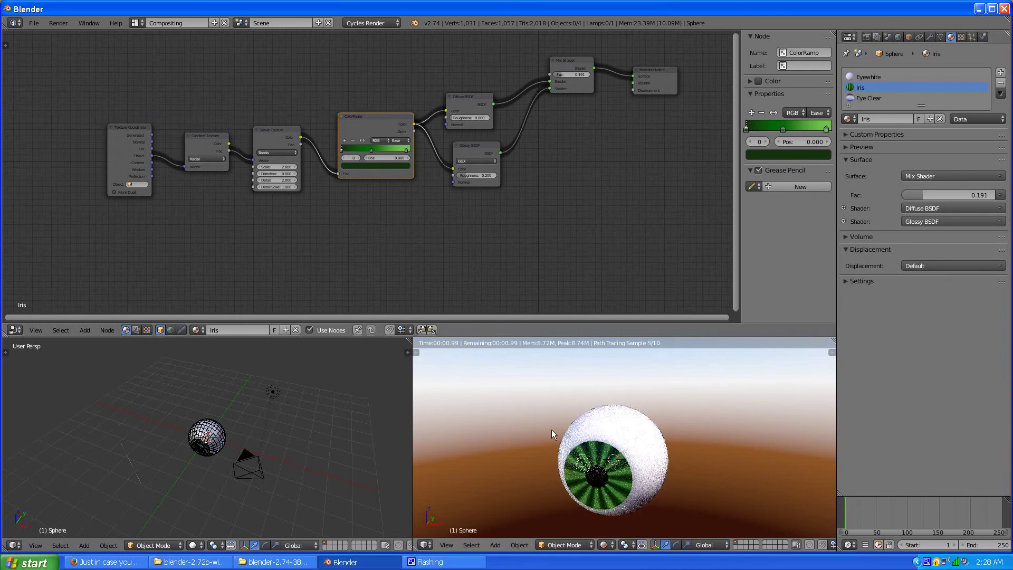
middle_click_drag(595, 472, 583, 467)
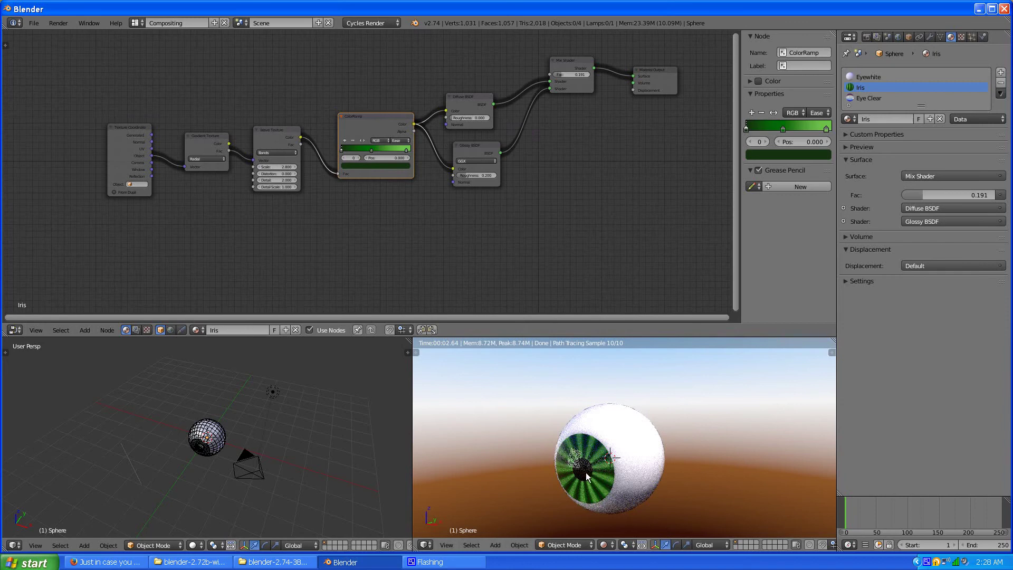
middle_click_drag(582, 476, 596, 461)
scroll(612, 459, "up", 1)
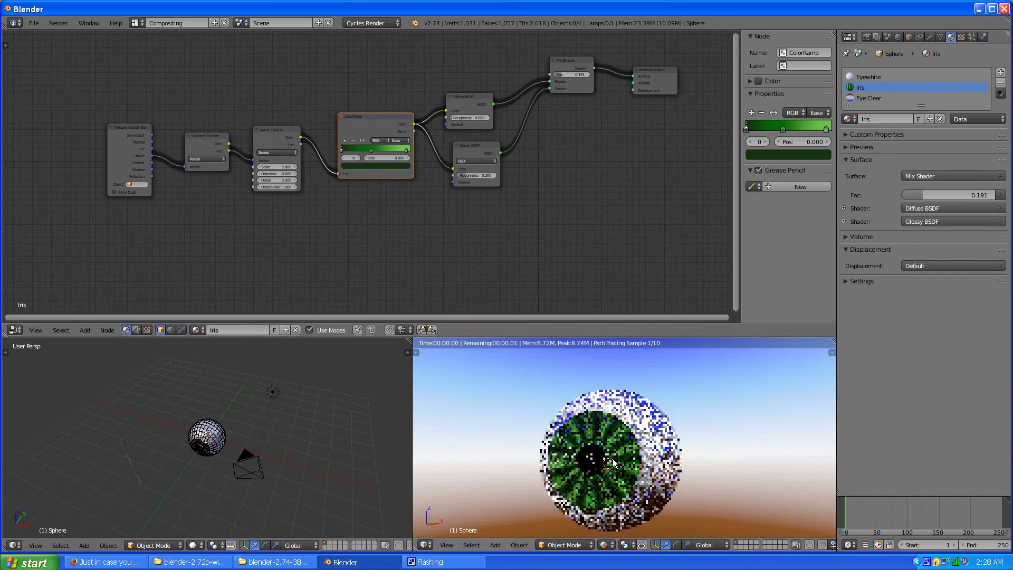
Step: Try the Texture Coordinate node's Normal output as the Gradient Texture's vector, and reconnect the Object output
scroll(612, 463, "up", 1)
middle_click_drag(405, 252, 369, 281)
scroll(110, 222, "up", 1)
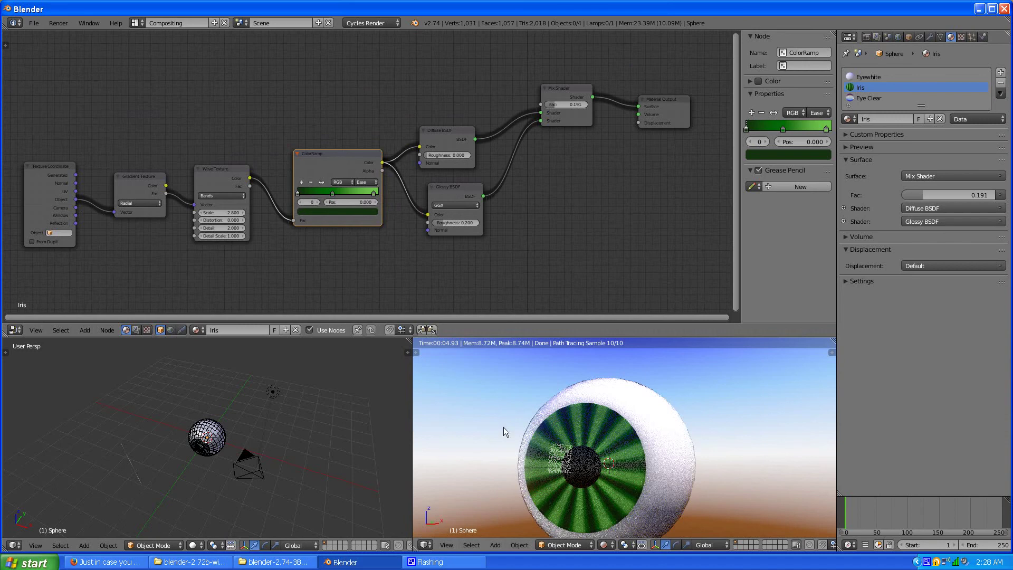
left_click_drag(76, 183, 116, 213)
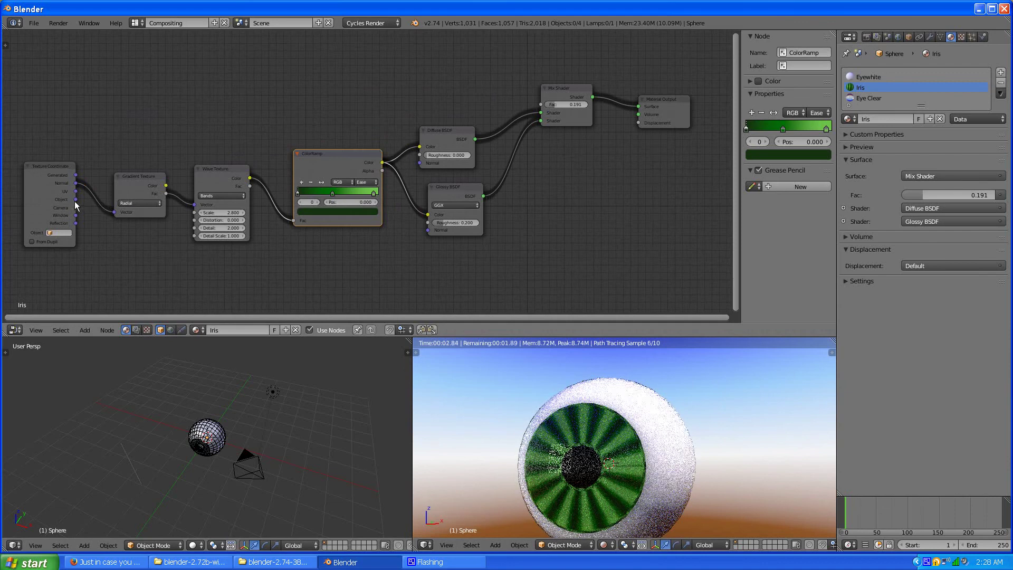
left_click_drag(76, 200, 114, 212)
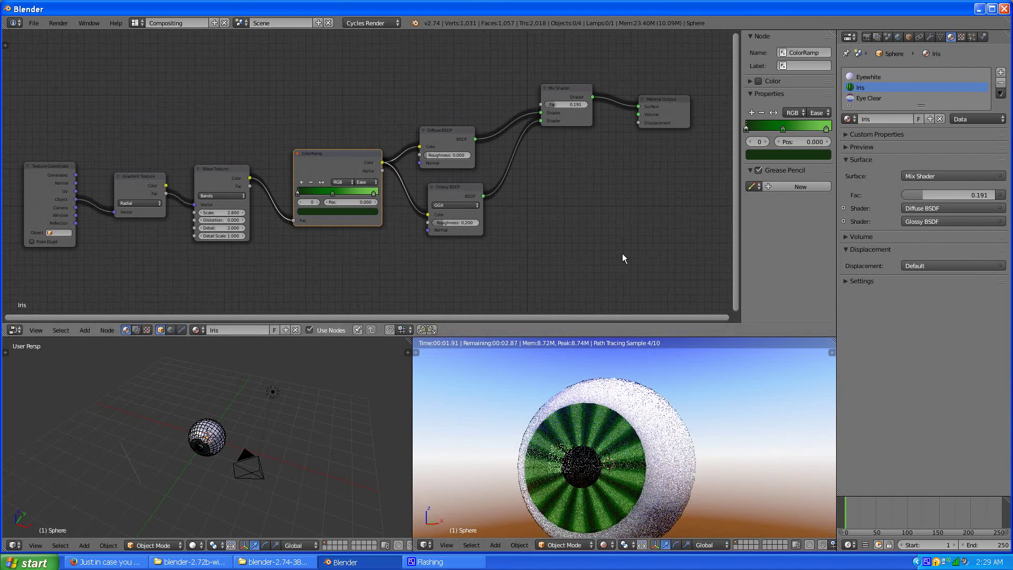
middle_click_drag(605, 225, 593, 198)
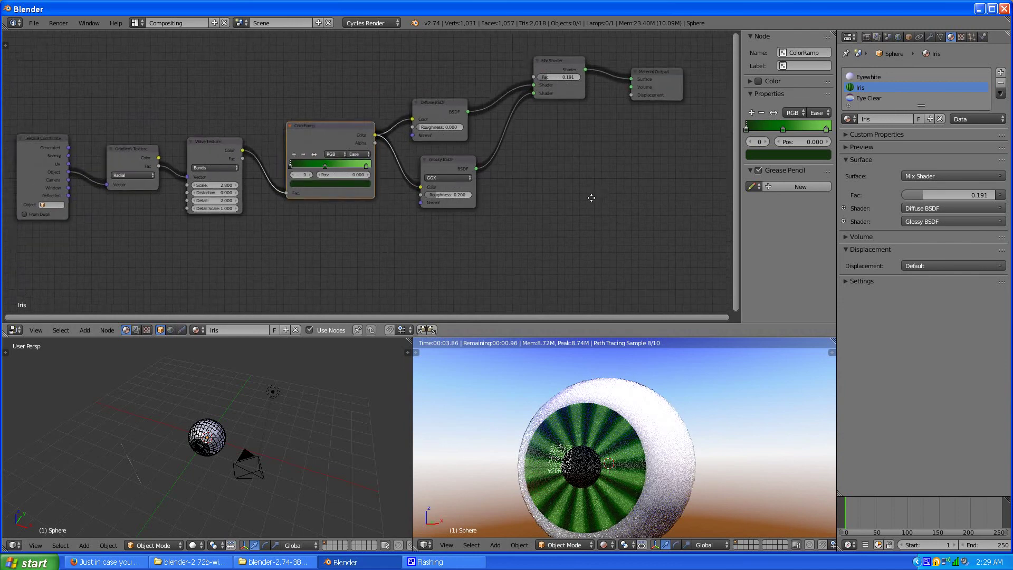
scroll(593, 198, "down", 2)
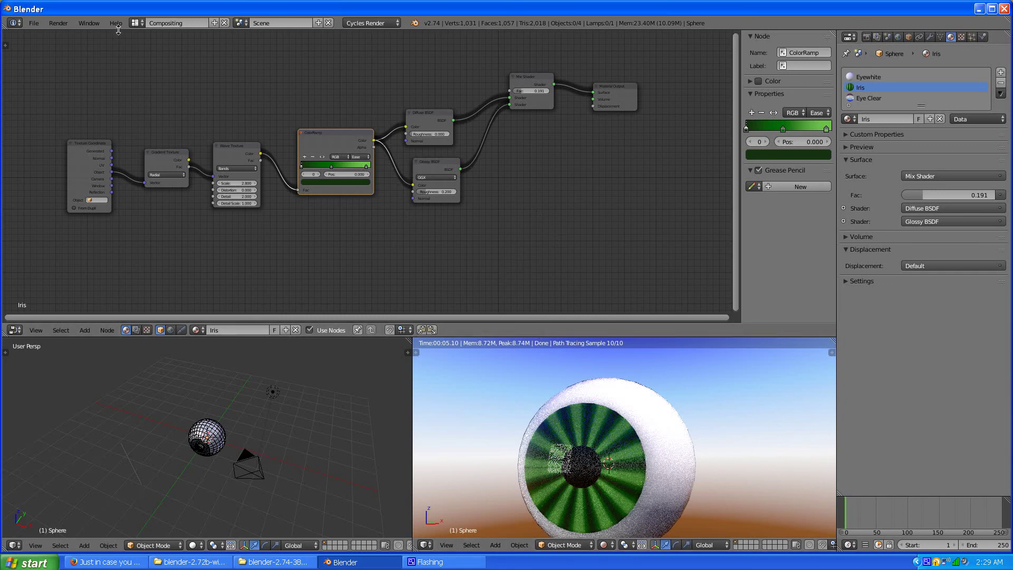
Step: In the Default screen layout, trackball-rotate the eyeball by about -30.4° and 16.6°, and render the camera image
left_click(138, 23)
left_click(154, 71)
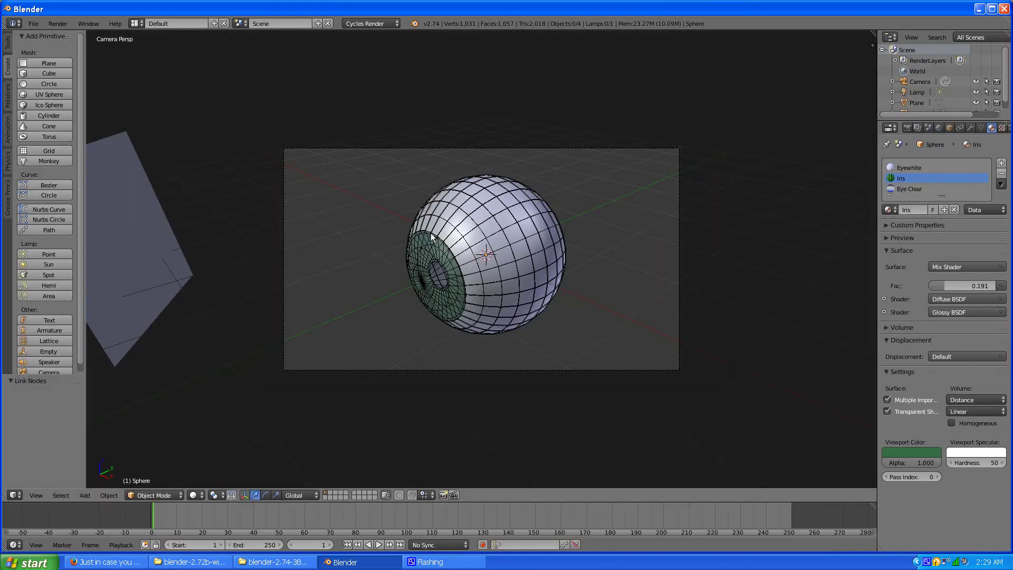
right_click(474, 271)
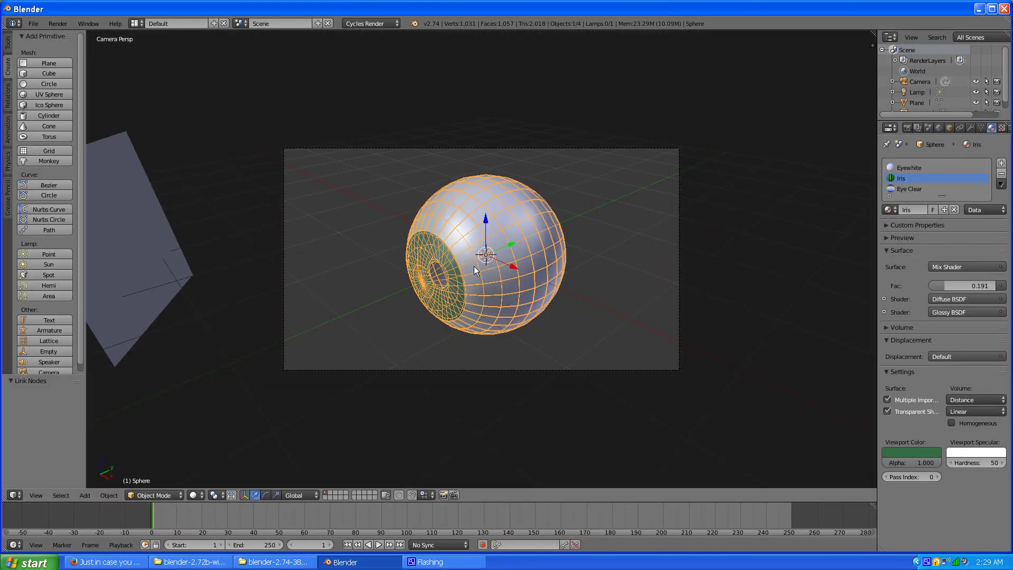
key("r")
key("r")
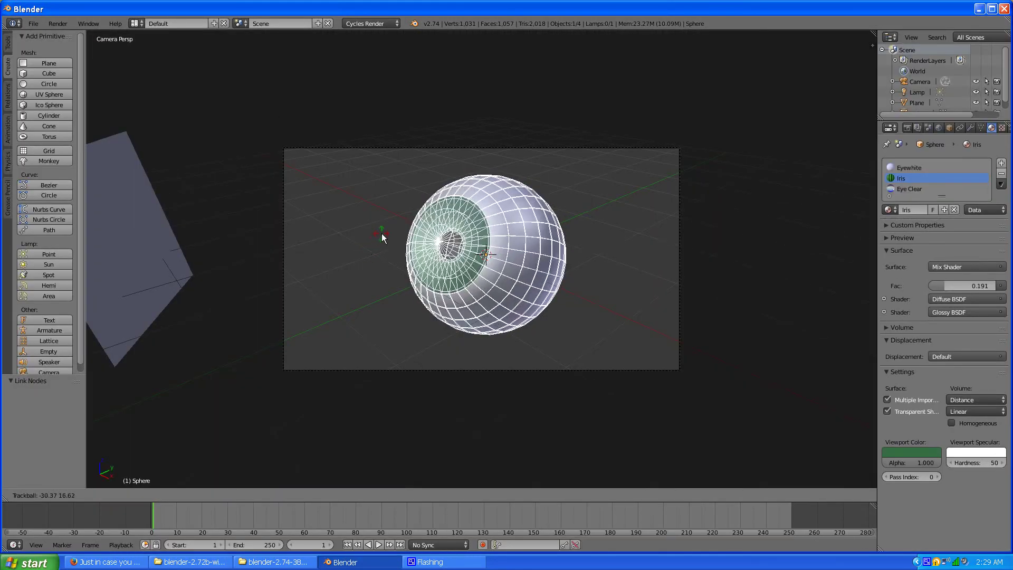
left_click(381, 234)
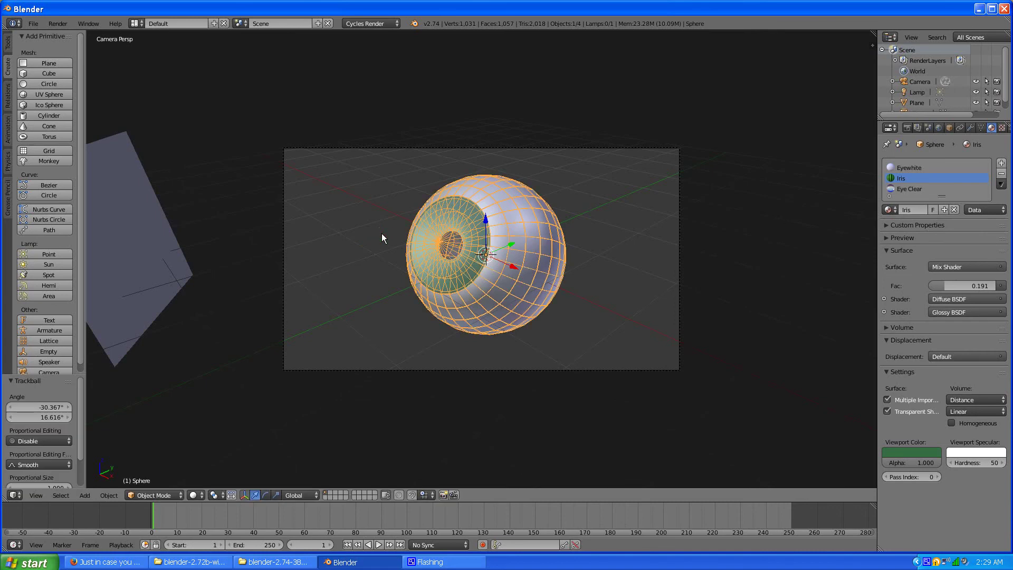
left_click(907, 128)
left_click(898, 177)
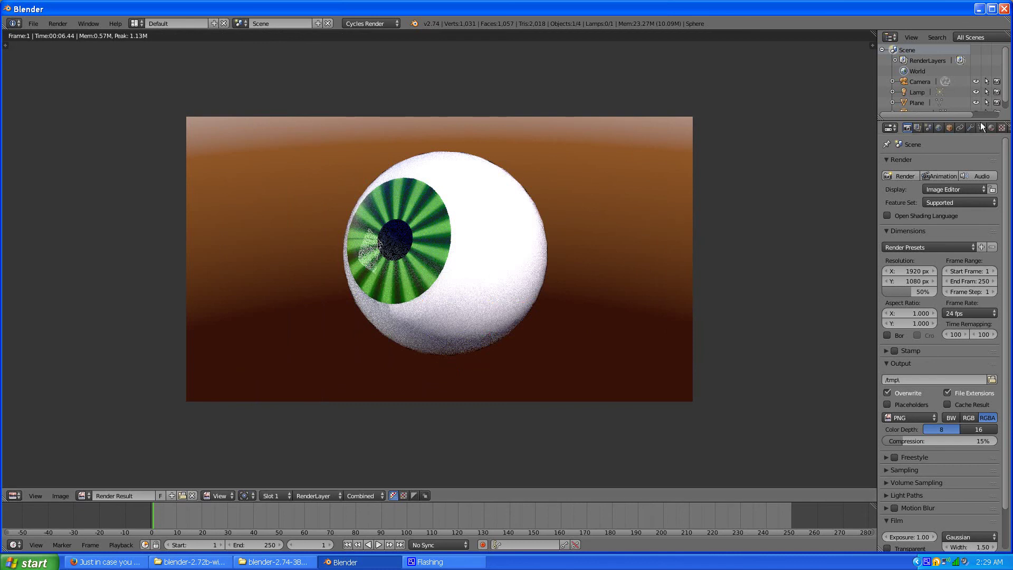
Step: Render the eyeball again with 100 render samples and an integrator preset applied to the light paths
scroll(951, 401, "down", 2)
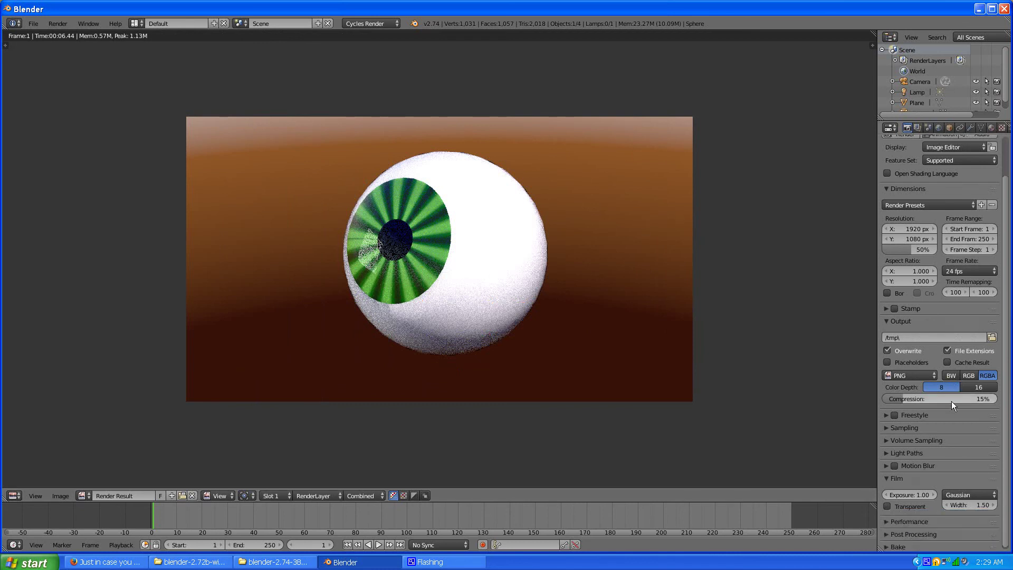
left_click(889, 426)
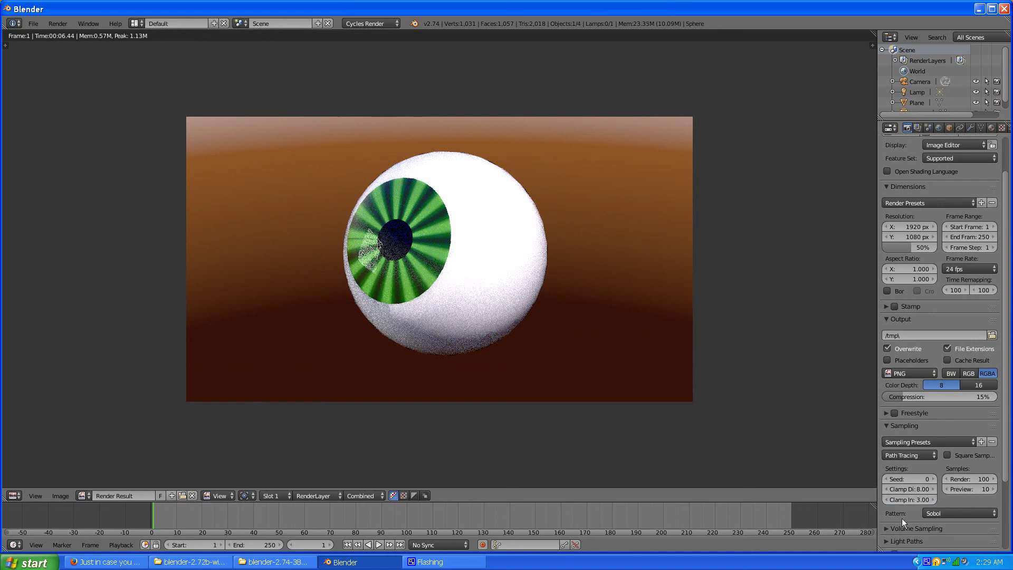
scroll(901, 518, "down", 4)
left_click(888, 457)
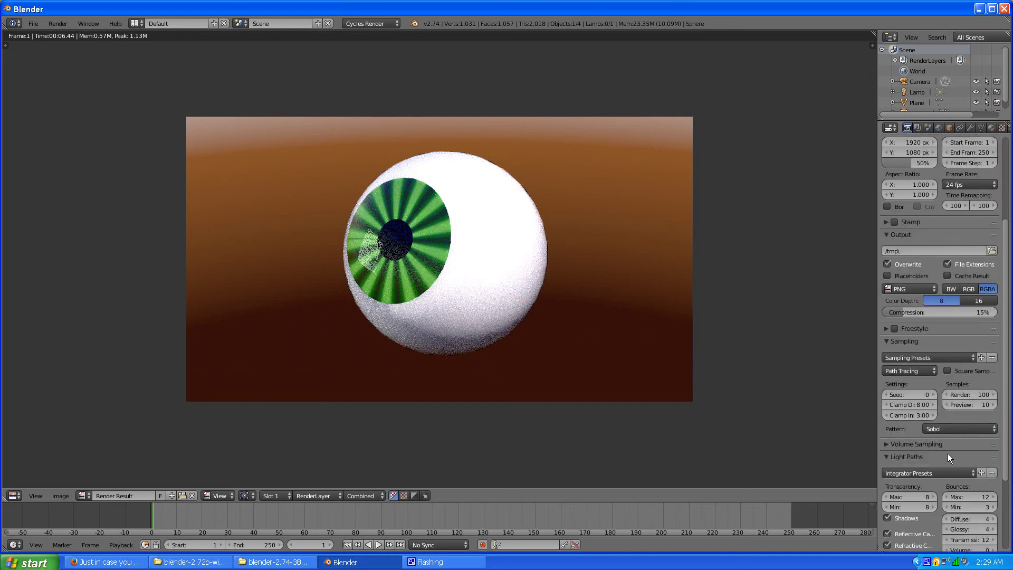
left_click(945, 472)
left_click(922, 492)
scroll(922, 194, "up", 6)
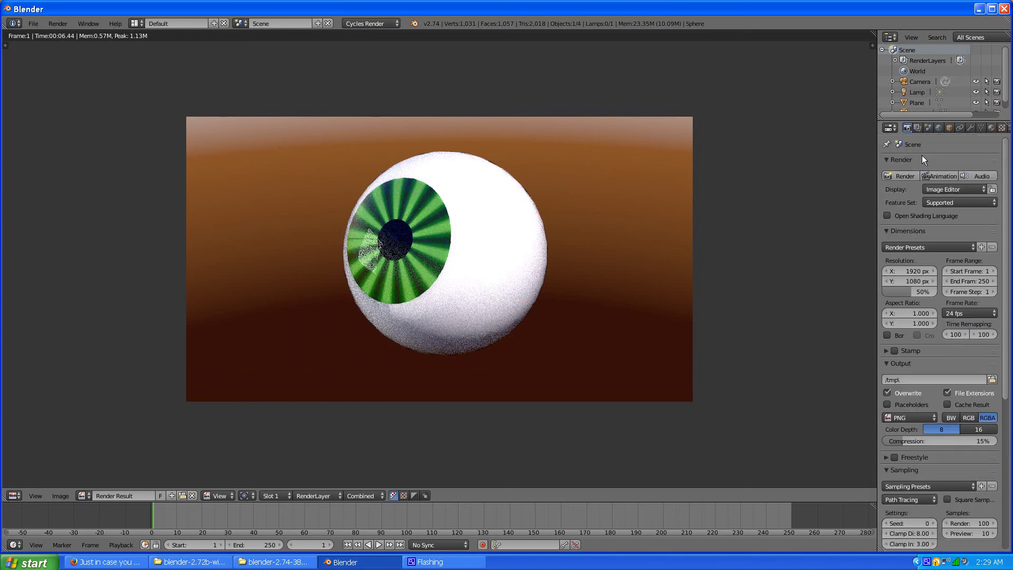
left_click(898, 176)
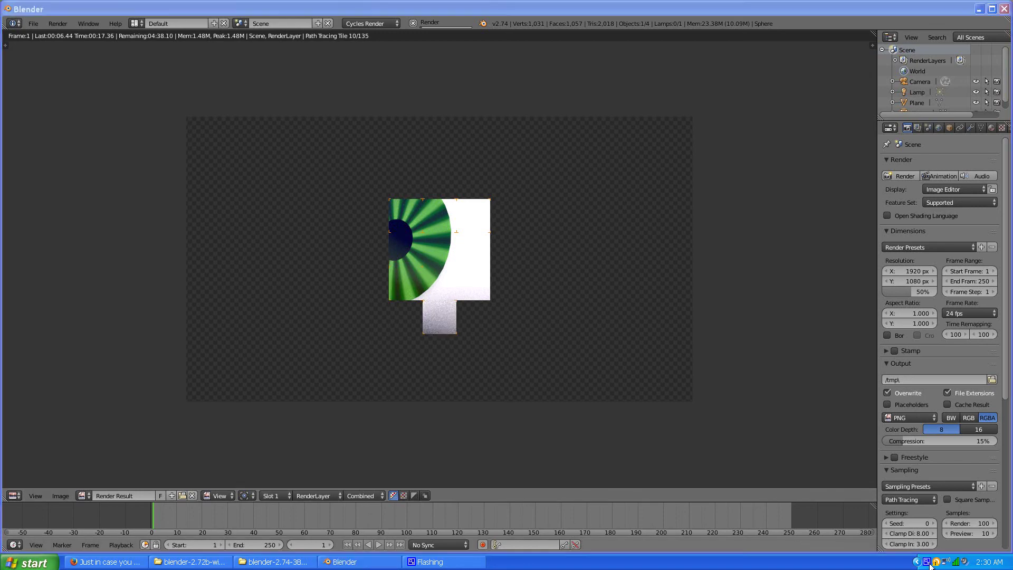
left_click(925, 560)
left_click(117, 159)
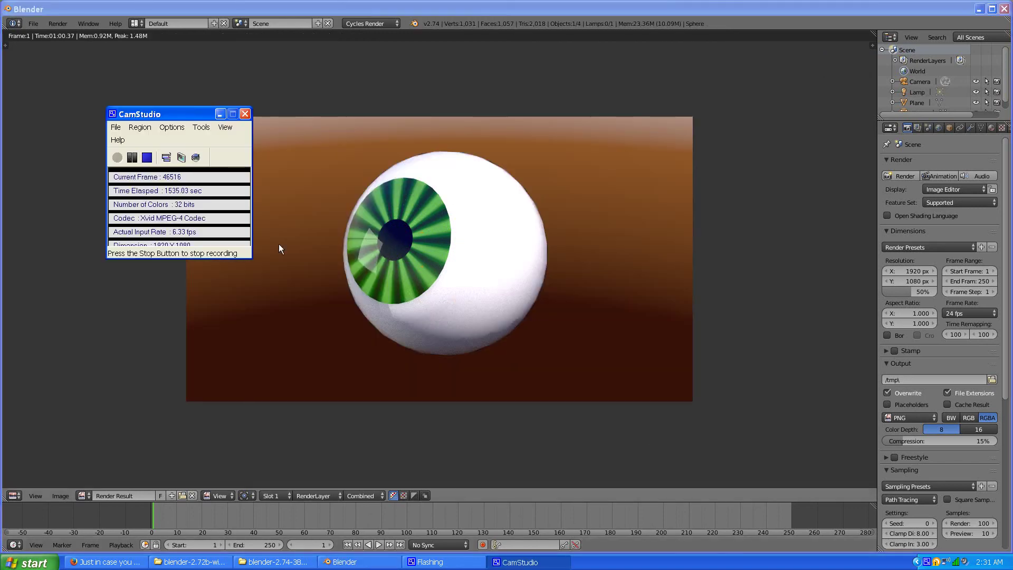